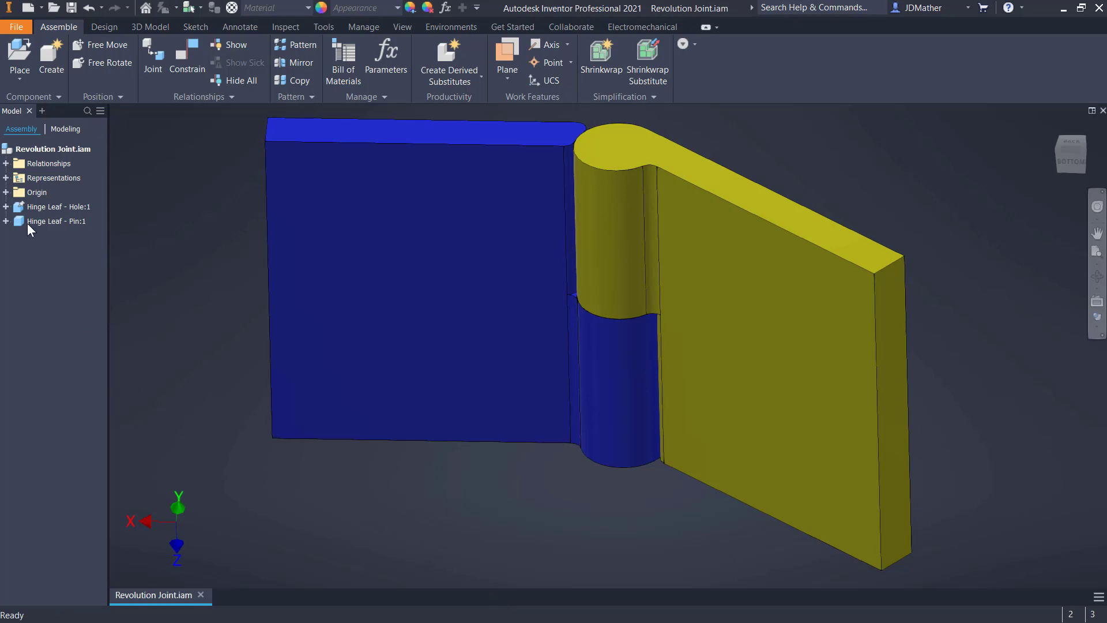
Expand the assembly's relationships and swing the yellow hinge leaf about the pin to check its motion
{"action": "left_click", "coordinate": [6, 164]}
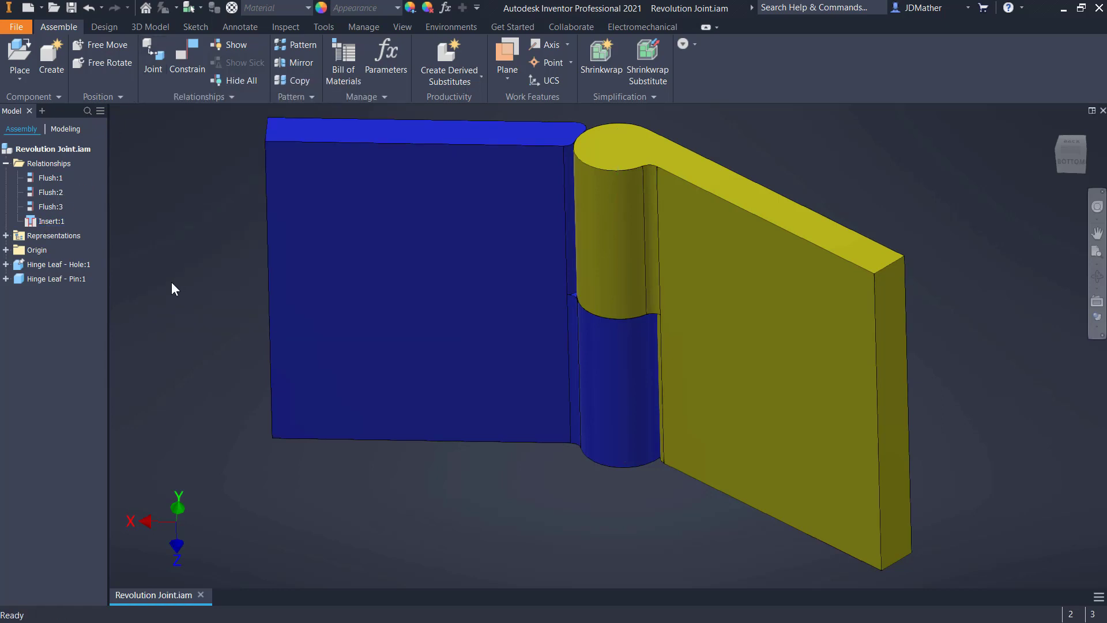
{"action": "left_click_drag", "start_coordinate": [685, 470], "coordinate": [763, 480]}
{"action": "left_click", "coordinate": [596, 542]}
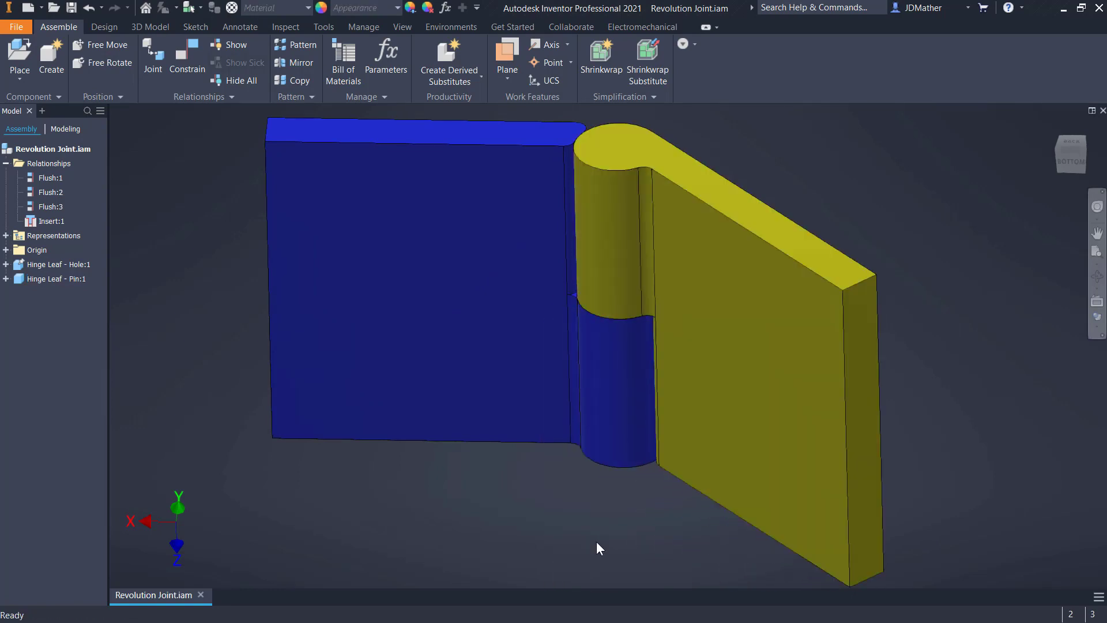
{"action": "left_click_drag", "start_coordinate": [802, 444], "coordinate": [632, 513]}
{"action": "left_click", "coordinate": [605, 514]}
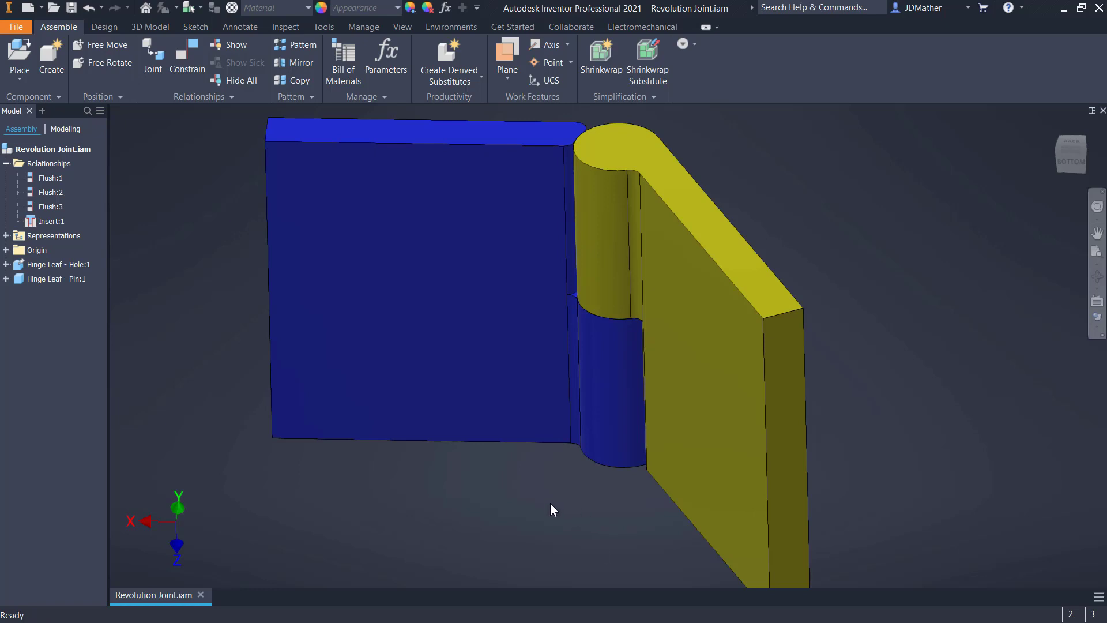
Enter the Dynamic Simulation environment and inspect the revolution joint between the two hinge leaves
{"action": "left_click", "coordinate": [451, 26]}
{"action": "left_click", "coordinate": [26, 58]}
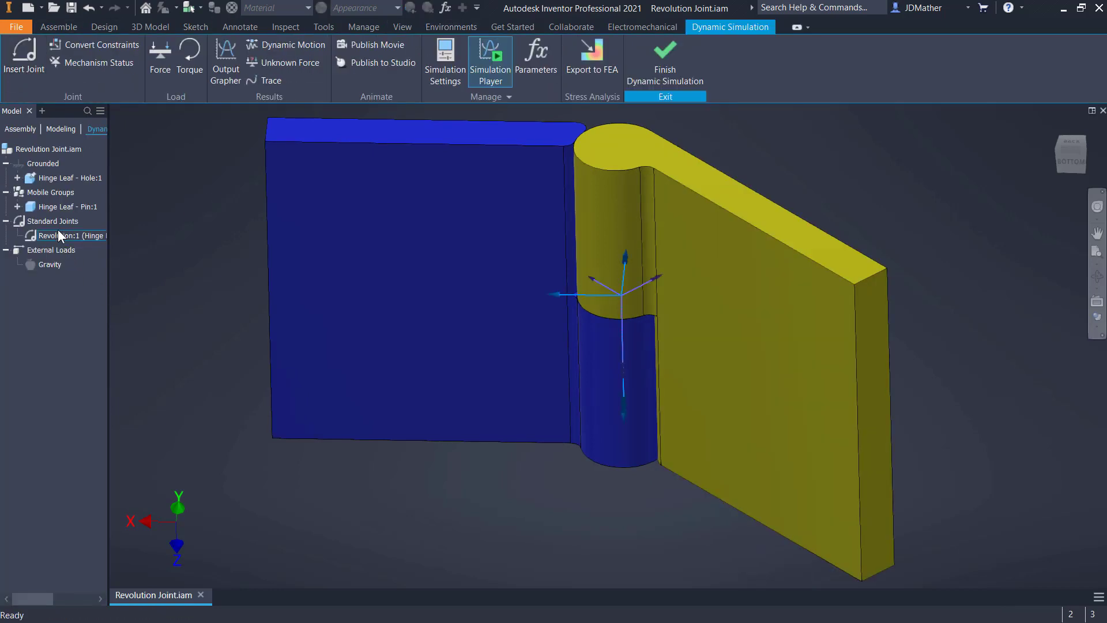
{"action": "left_click", "coordinate": [57, 235]}
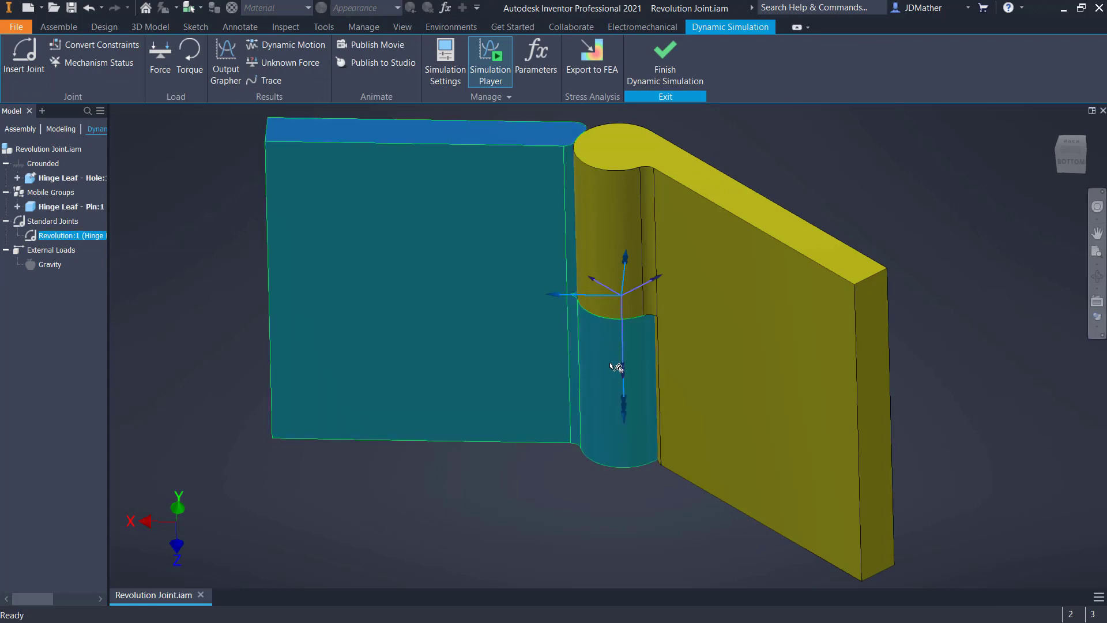
{"action": "left_click", "coordinate": [175, 286]}
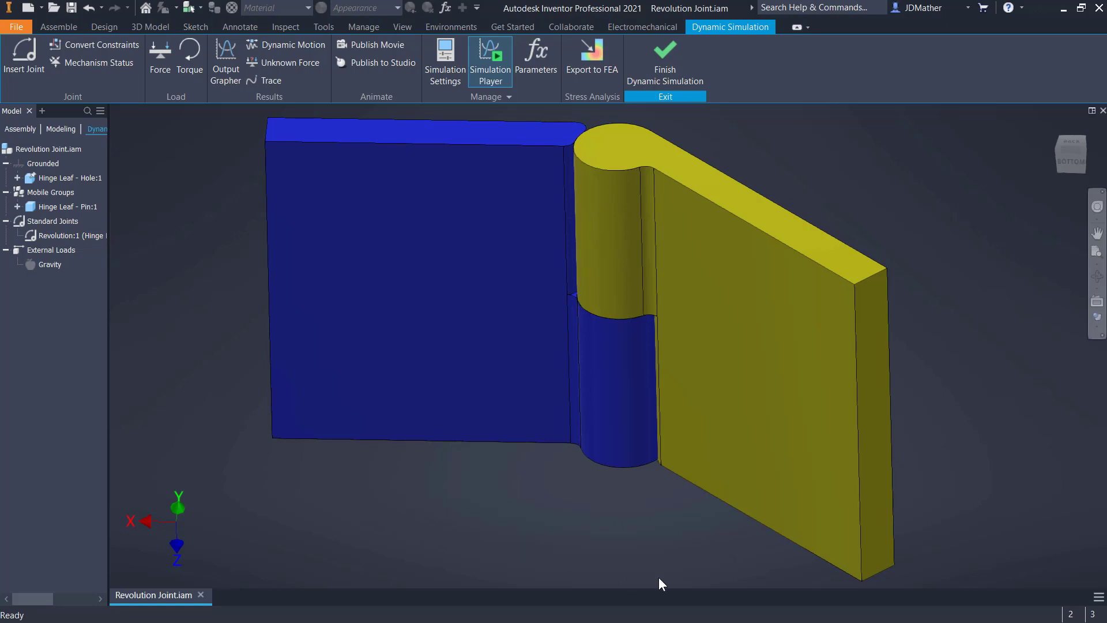
Examine the standard, rolling, sliding, 2D contact and force categories in the Insert Joint command's joints table, then close the command
{"action": "left_click", "coordinate": [24, 61]}
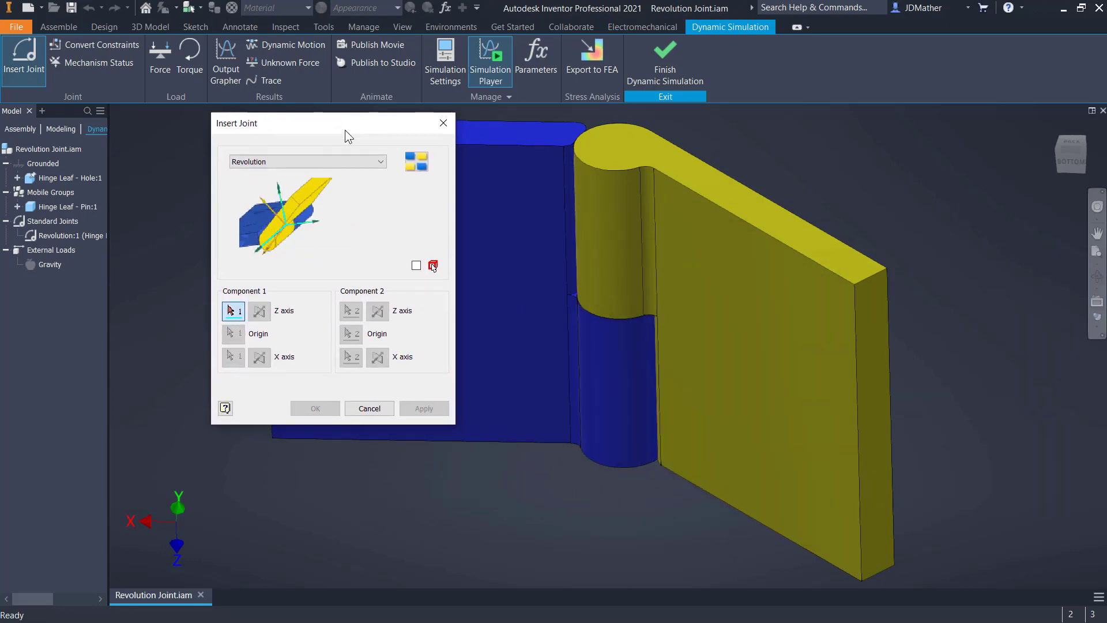
{"action": "left_click", "coordinate": [413, 162]}
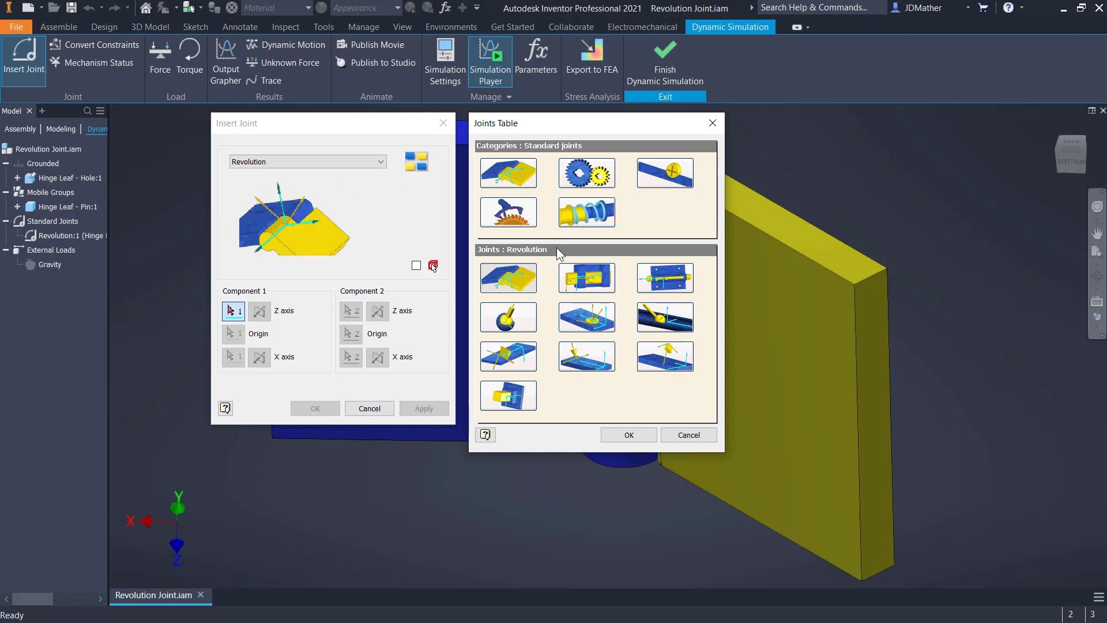
{"action": "left_click", "coordinate": [592, 176]}
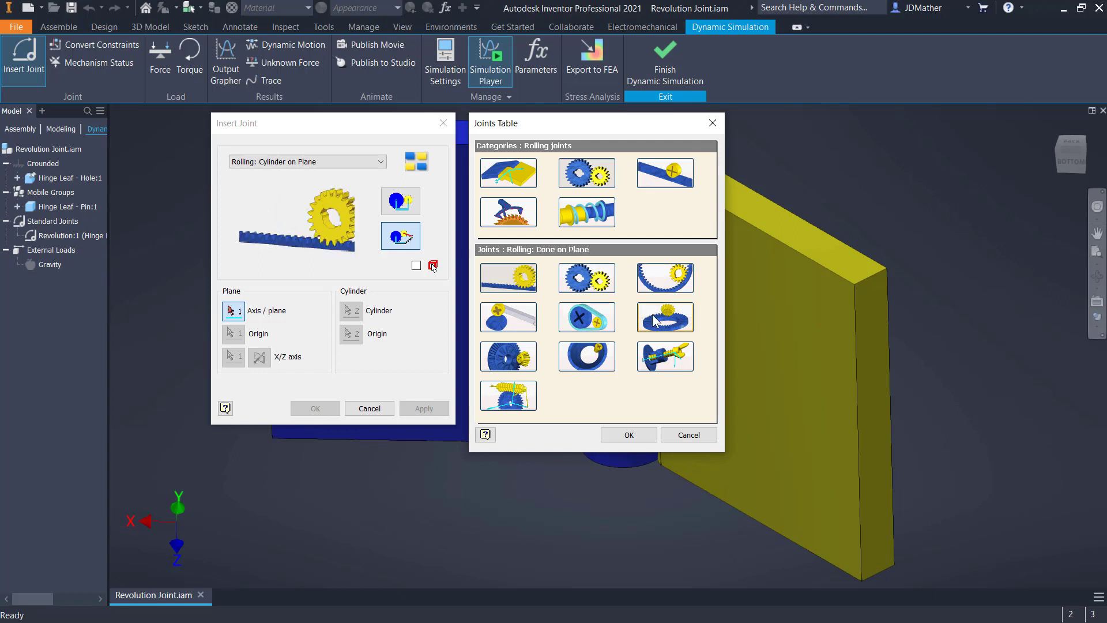
{"action": "left_click", "coordinate": [665, 173]}
{"action": "left_click", "coordinate": [526, 215]}
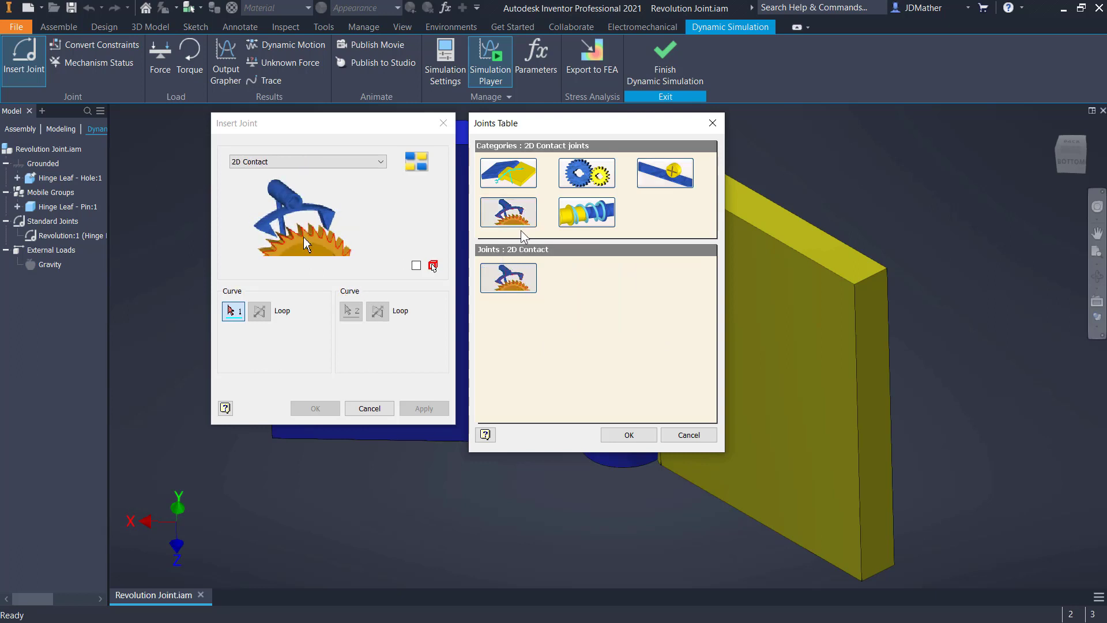
{"action": "left_click", "coordinate": [581, 222]}
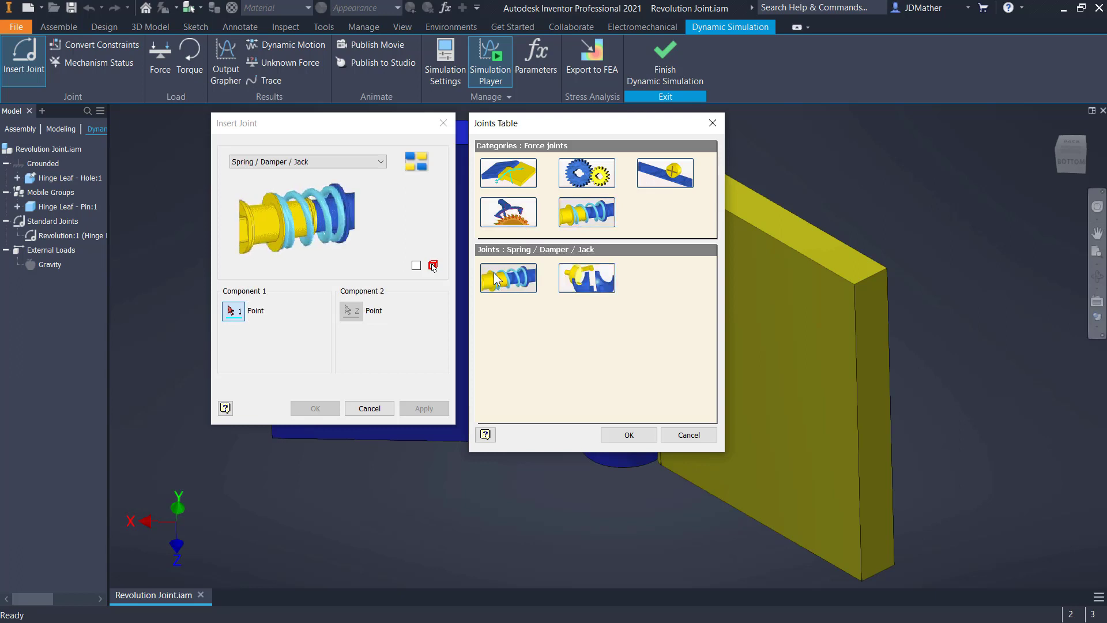
{"action": "left_click", "coordinate": [510, 175]}
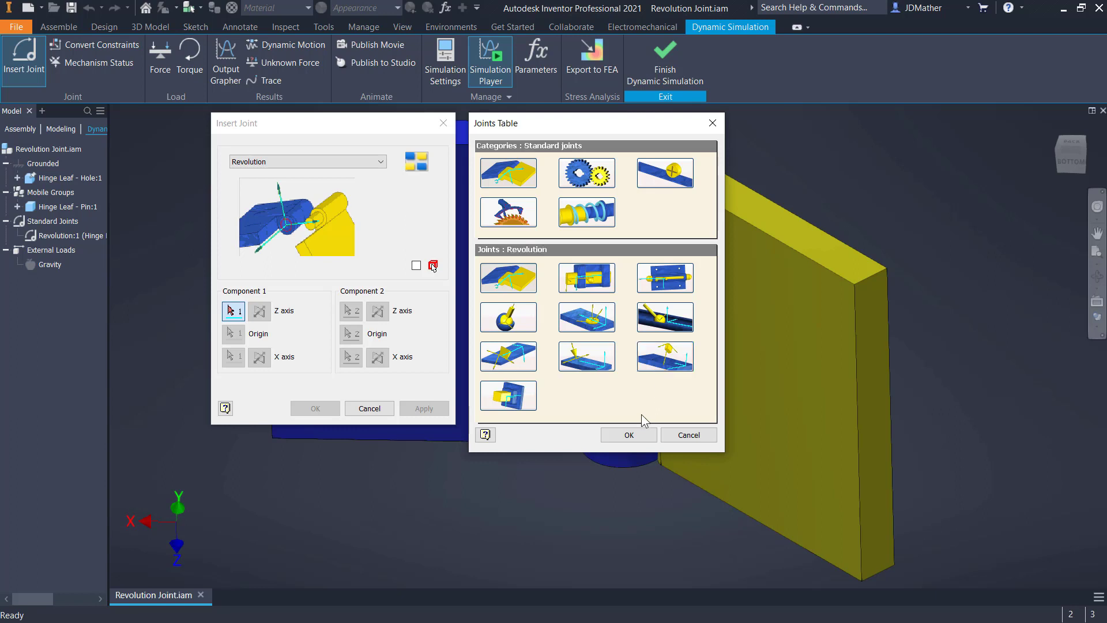
{"action": "left_click", "coordinate": [629, 435]}
{"action": "left_click", "coordinate": [443, 123]}
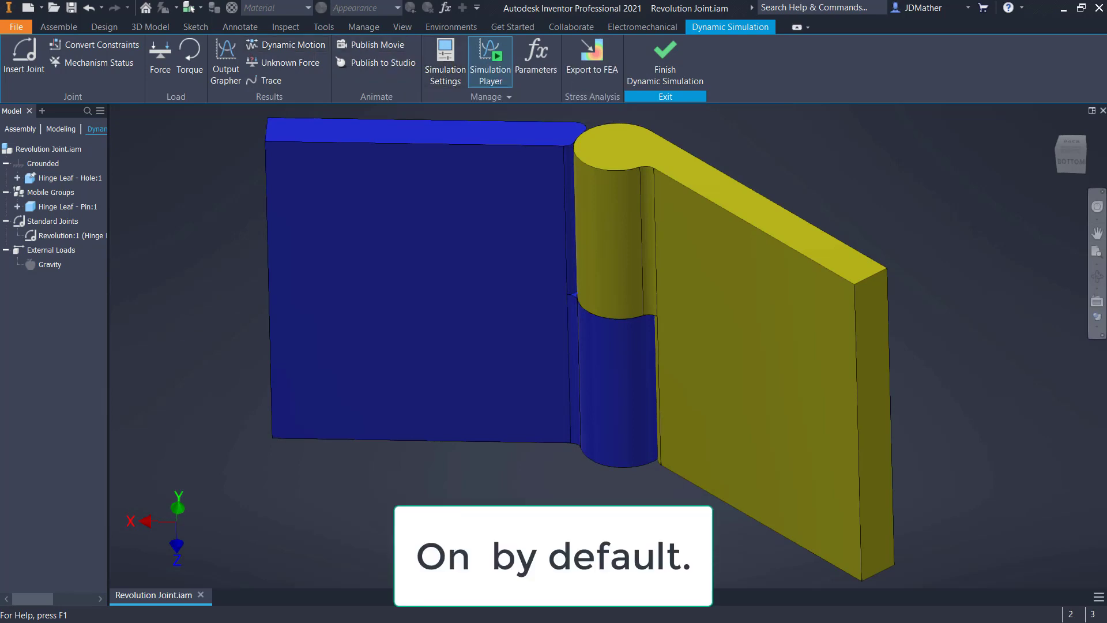
Review the dynamic simulation setting for automatically converting constraints to standard joints
{"action": "left_click", "coordinate": [445, 61]}
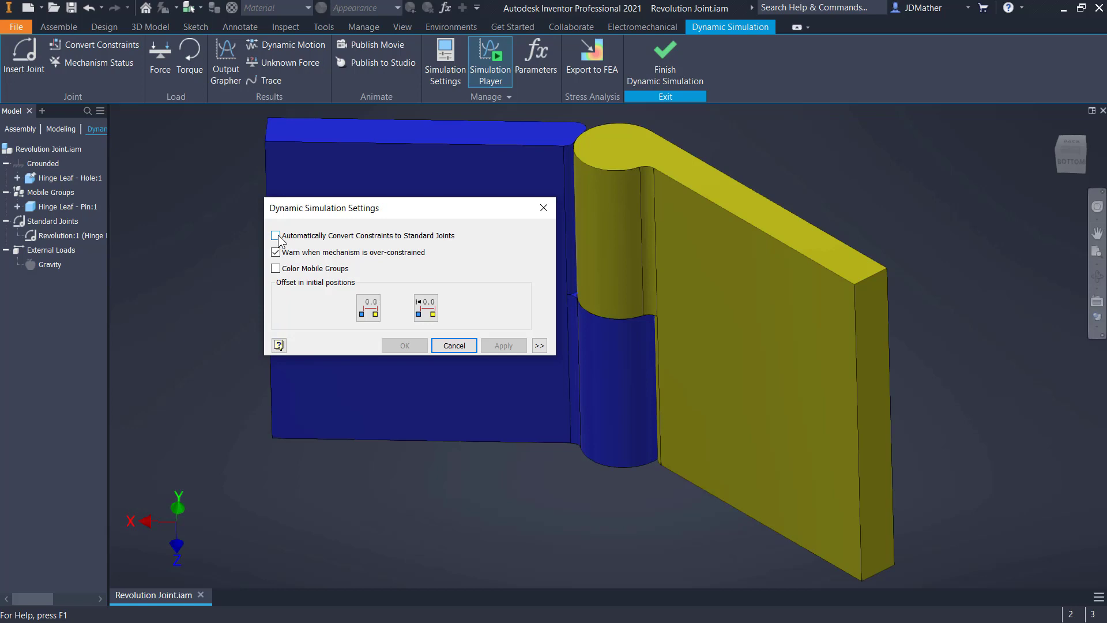
{"action": "left_click", "coordinate": [455, 346]}
Swing the yellow hinge leaf within the dynamic simulation to test how the revolution joint moves
{"action": "mouse_move", "coordinate": [757, 281]}
{"action": "left_mouse_down"}
{"action": "mouse_move", "coordinate": [673, 412]}
{"action": "mouse_move", "coordinate": [641, 431]}
{"action": "mouse_move", "coordinate": [493, 465]}
{"action": "mouse_move", "coordinate": [407, 448]}
{"action": "mouse_move", "coordinate": [751, 389]}
{"action": "mouse_move", "coordinate": [840, 387]}
{"action": "mouse_move", "coordinate": [622, 447]}
{"action": "mouse_move", "coordinate": [525, 526]}
{"action": "mouse_move", "coordinate": [871, 605]}
{"action": "mouse_move", "coordinate": [999, 622]}
{"action": "mouse_move", "coordinate": [957, 604]}
{"action": "mouse_move", "coordinate": [812, 374]}
{"action": "mouse_move", "coordinate": [694, 309]}
{"action": "mouse_move", "coordinate": [449, 344]}
{"action": "mouse_move", "coordinate": [231, 397]}
{"action": "mouse_move", "coordinate": [831, 582]}
{"action": "mouse_move", "coordinate": [1000, 611]}
{"action": "mouse_move", "coordinate": [719, 497]}
{"action": "mouse_move", "coordinate": [696, 511]}
{"action": "mouse_move", "coordinate": [602, 510]}
{"action": "left_mouse_up"}
{"action": "key", "text": "Escape"}
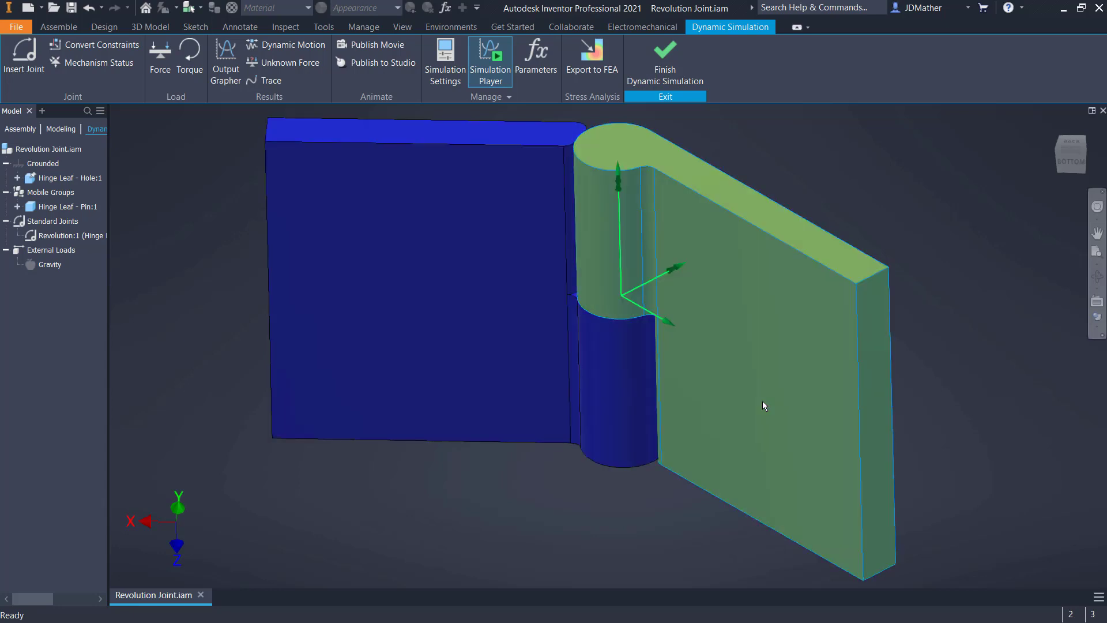
{"action": "left_click_drag", "start_coordinate": [762, 406], "coordinate": [1077, 481]}
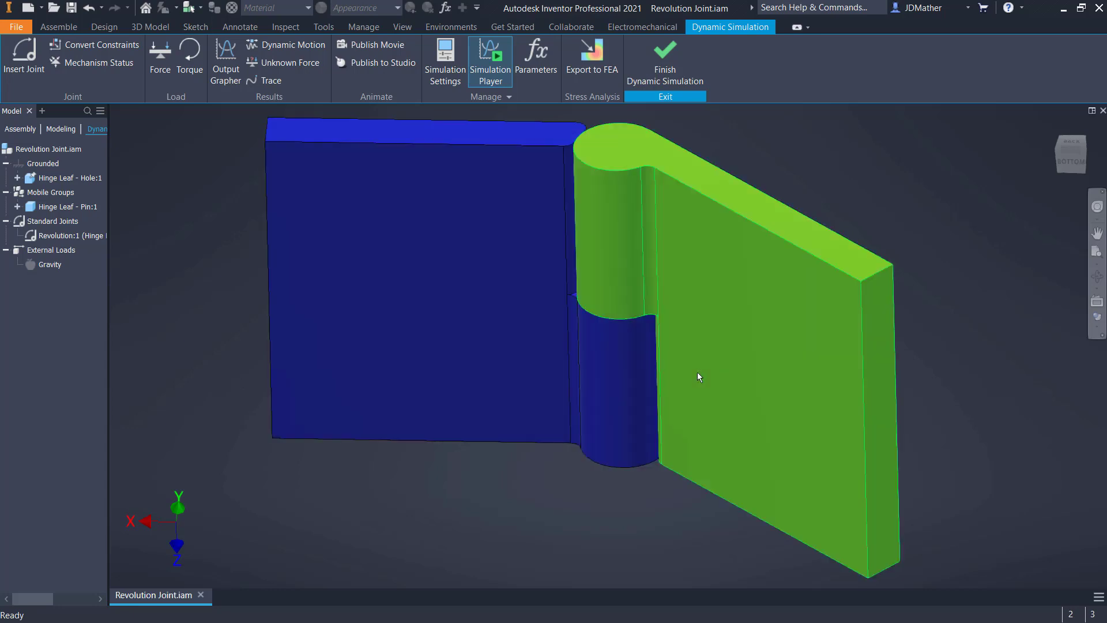
{"action": "left_click_drag", "start_coordinate": [800, 386], "coordinate": [942, 364]}
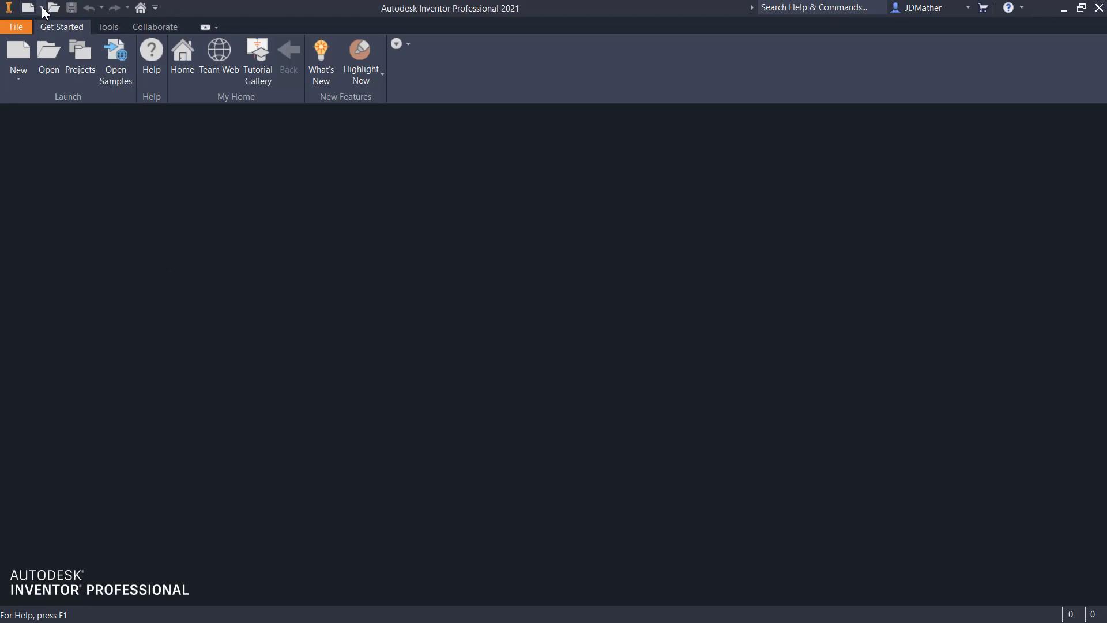
Create a new part and start a sketch on its XZ plane, viewed from the top
{"action": "left_click", "coordinate": [42, 7]}
{"action": "left_click", "coordinate": [47, 92]}
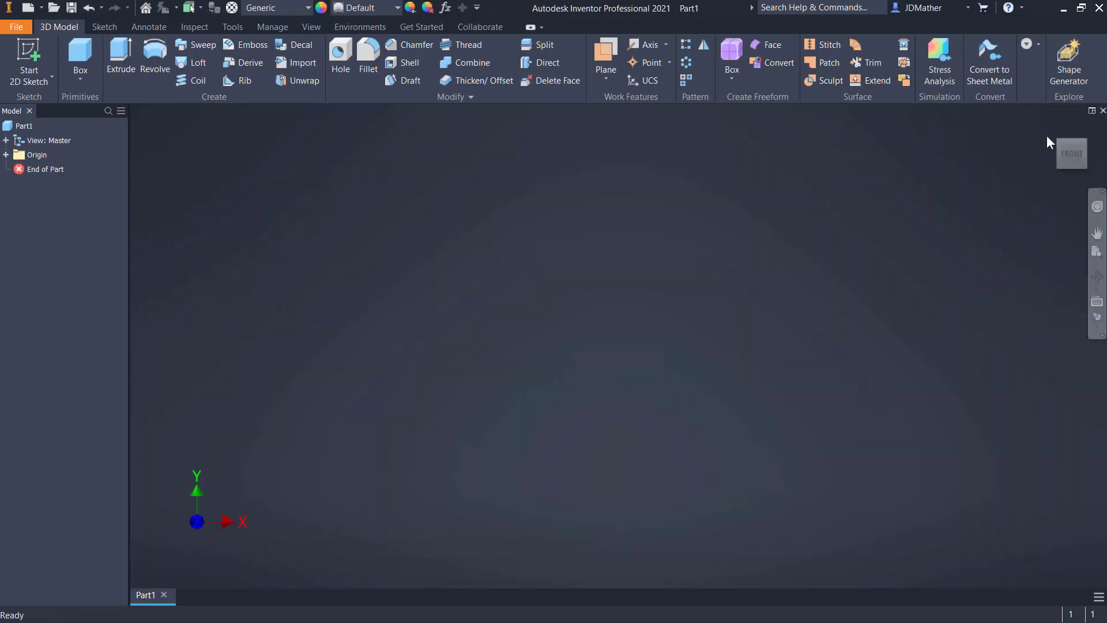
{"action": "left_click", "coordinate": [1071, 158]}
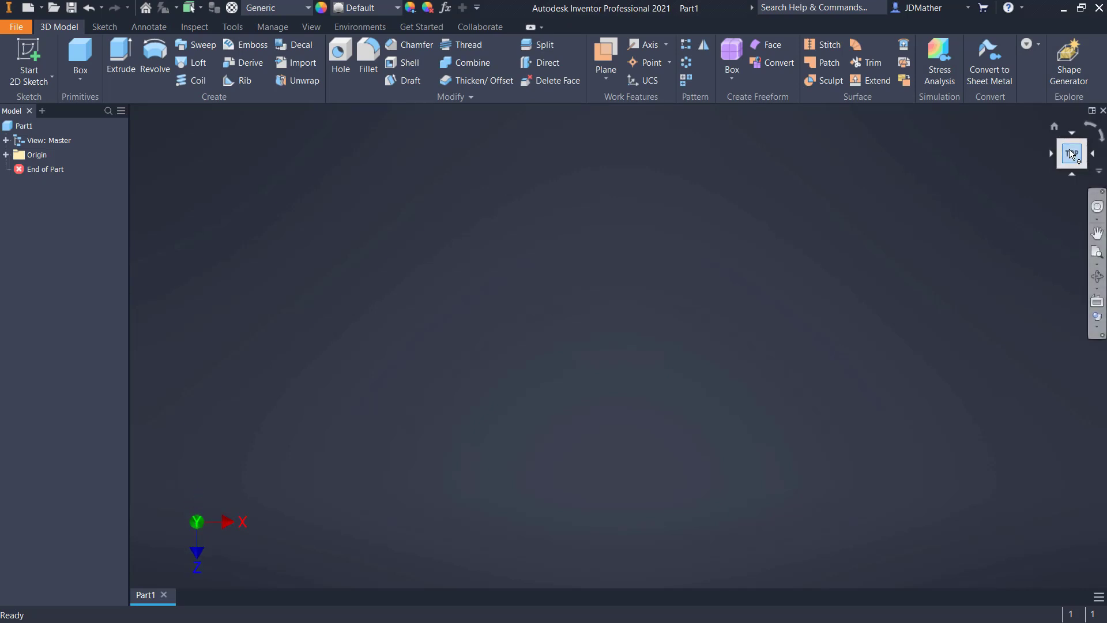
{"action": "left_click", "coordinate": [6, 154]}
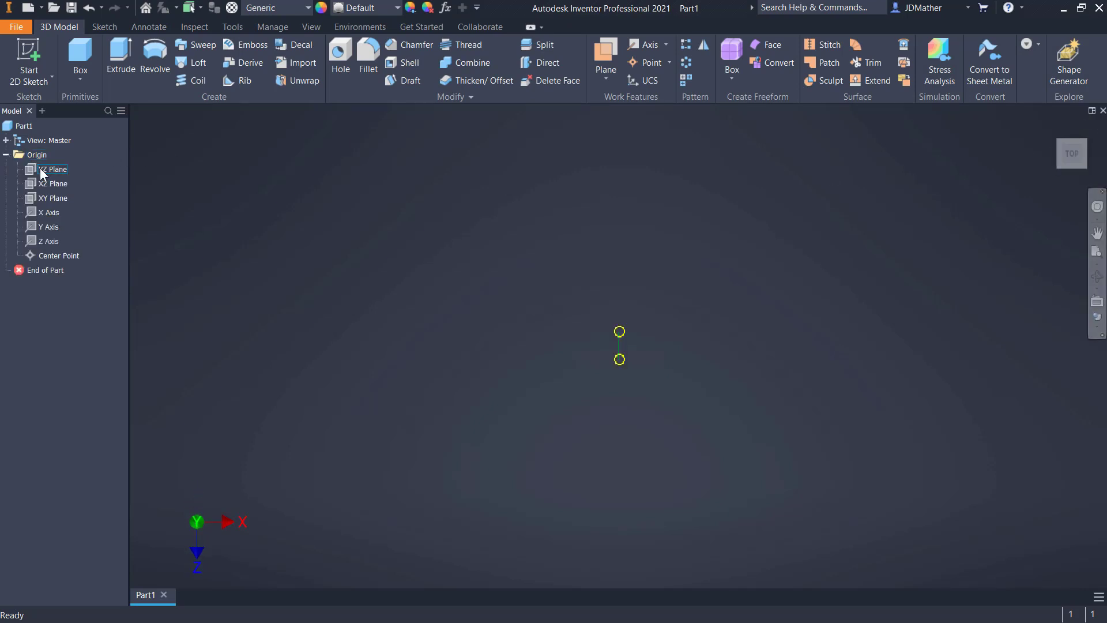
{"action": "left_click", "coordinate": [41, 187]}
{"action": "right_click", "coordinate": [40, 188]}
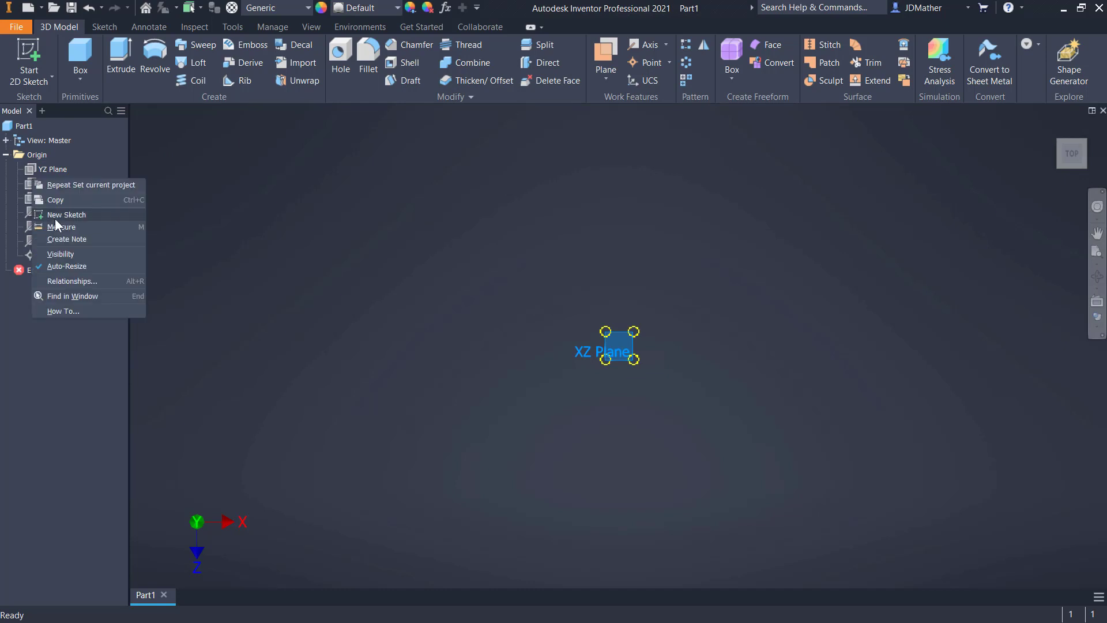
{"action": "left_click", "coordinate": [65, 215]}
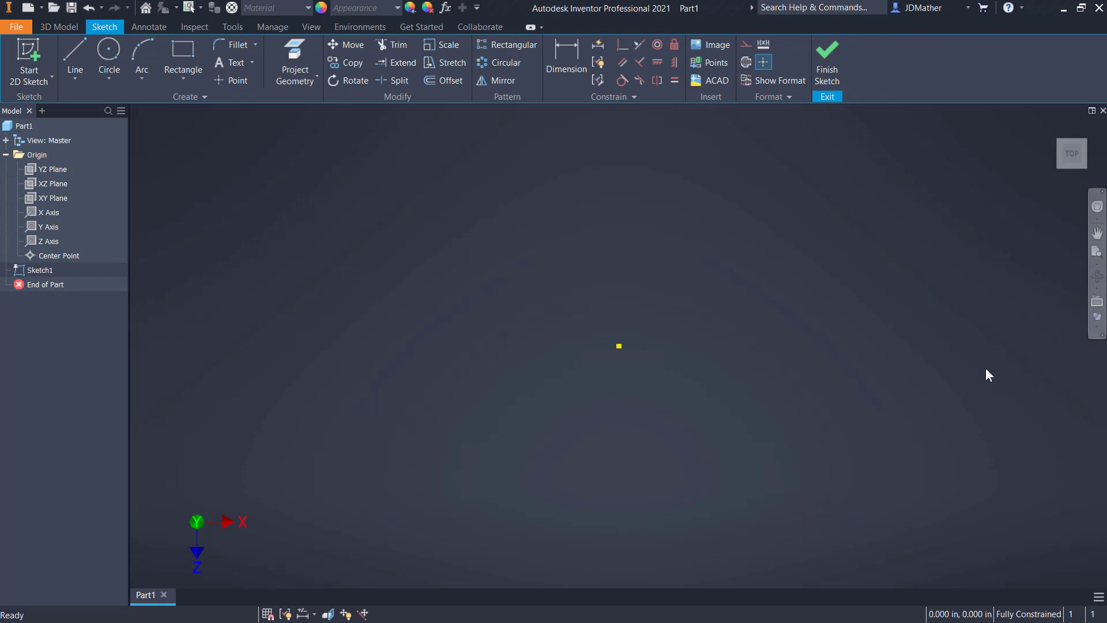
Draw a rectangle from the origin, 2 in wide and about 0.6 in high, extending up and to the left
{"action": "key", "text": "r"}
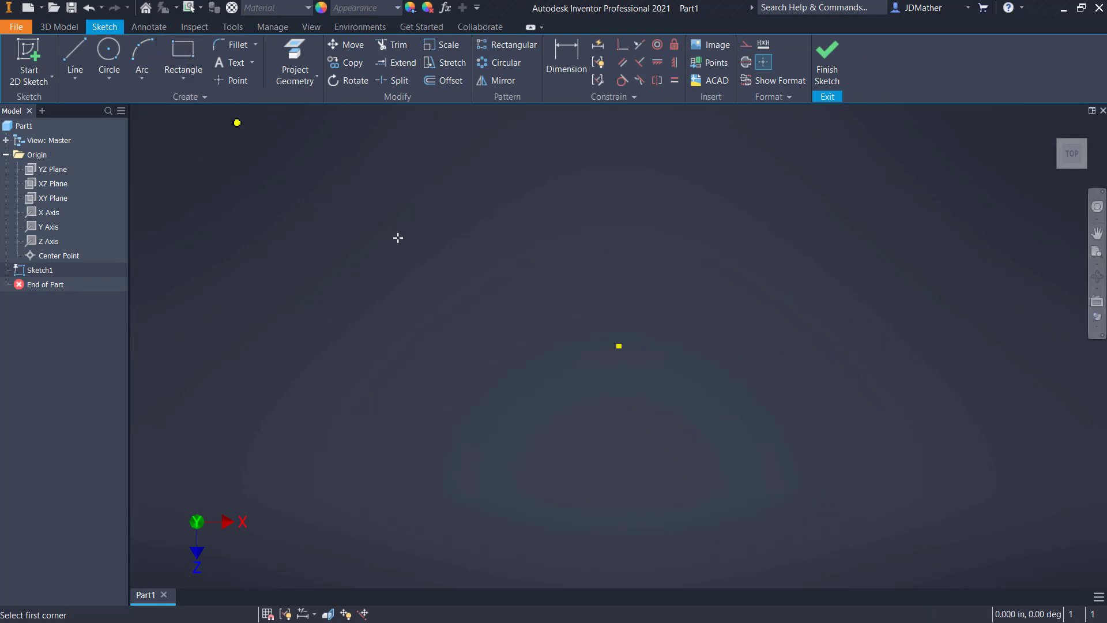
{"action": "left_click", "coordinate": [620, 346]}
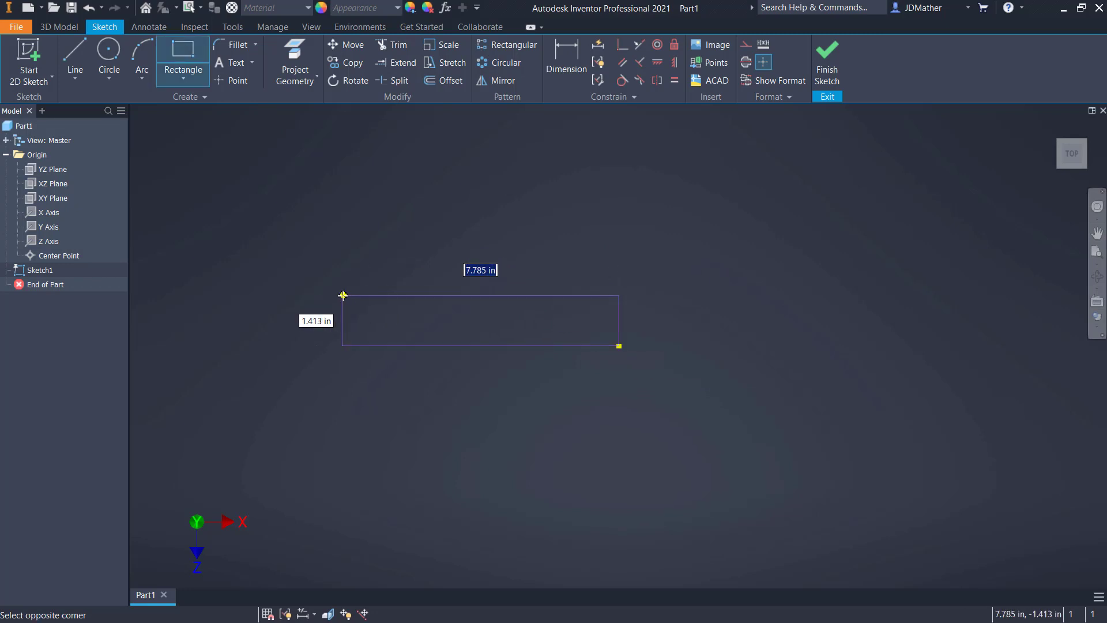
{"action": "type", "text": "2"}
{"action": "key", "text": "Tab"}
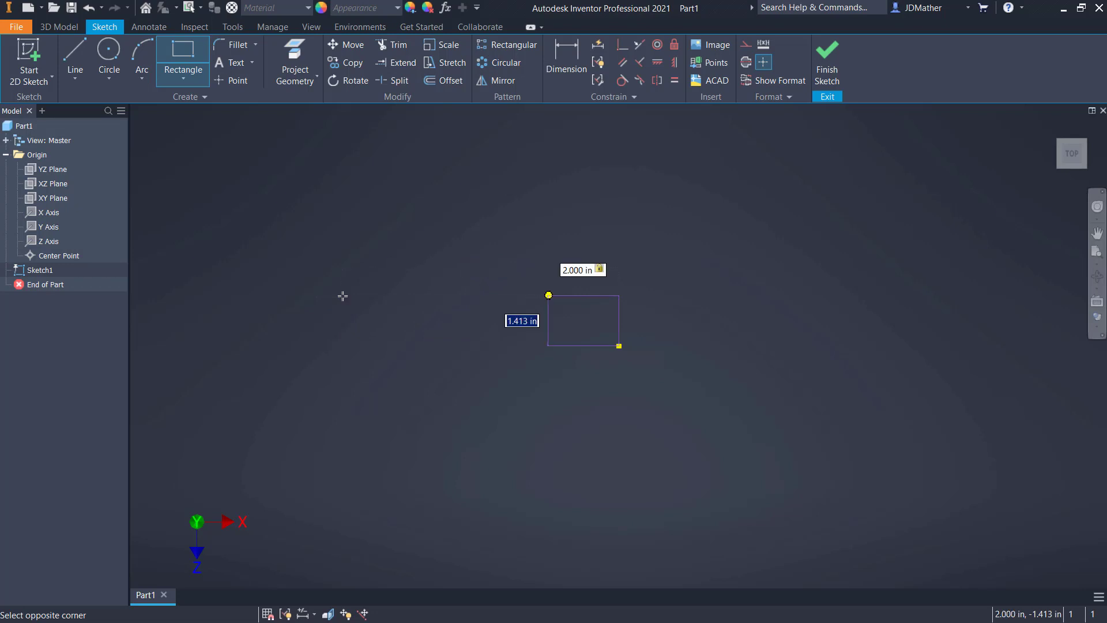
{"action": "type", "text": ".6"}
{"action": "key", "text": "Return"}
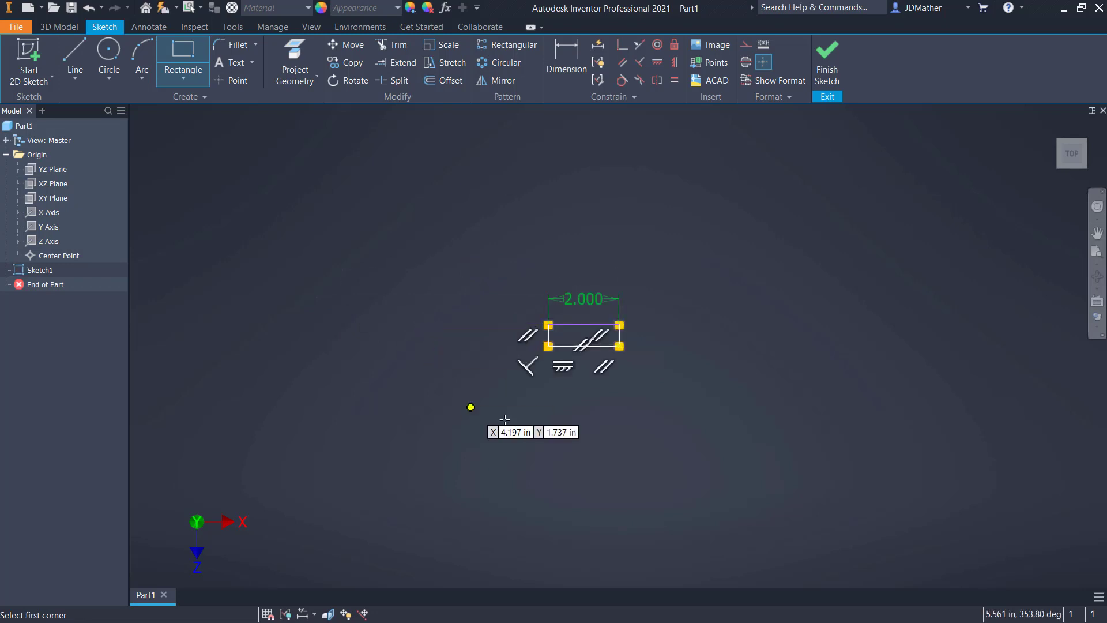
{"action": "scroll", "coordinate": [640, 375], "scroll_direction": "up", "scroll_amount": 3}
{"action": "key", "text": "Escape"}
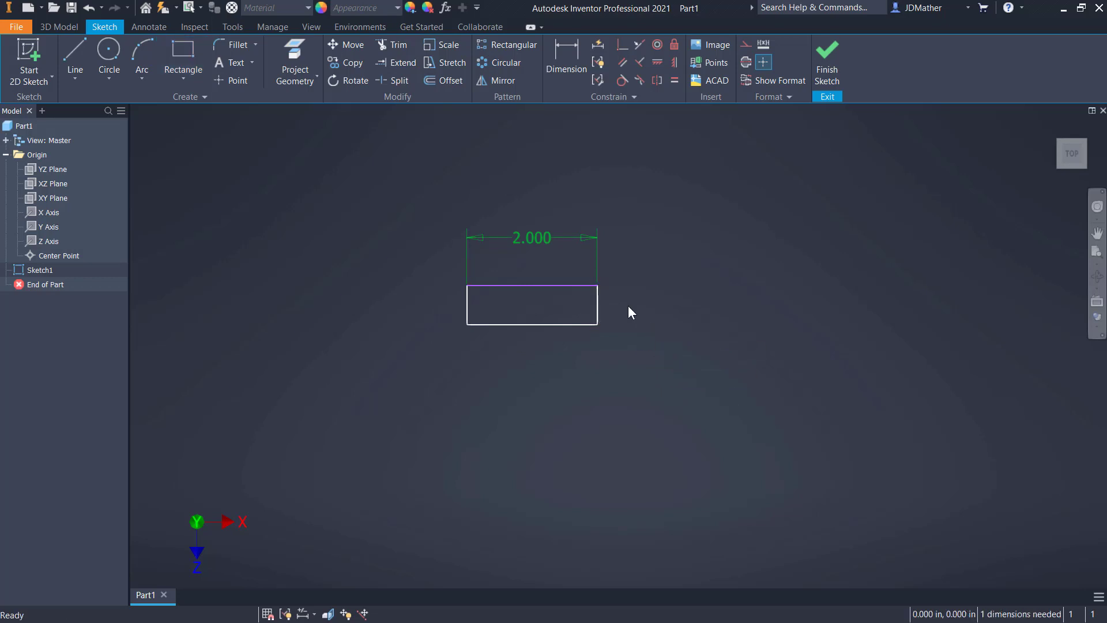
Make the origin's center point visible and draw a circle centred on it through the rectangle's upper right corner
{"action": "scroll", "coordinate": [604, 267], "scroll_direction": "up", "scroll_amount": 1}
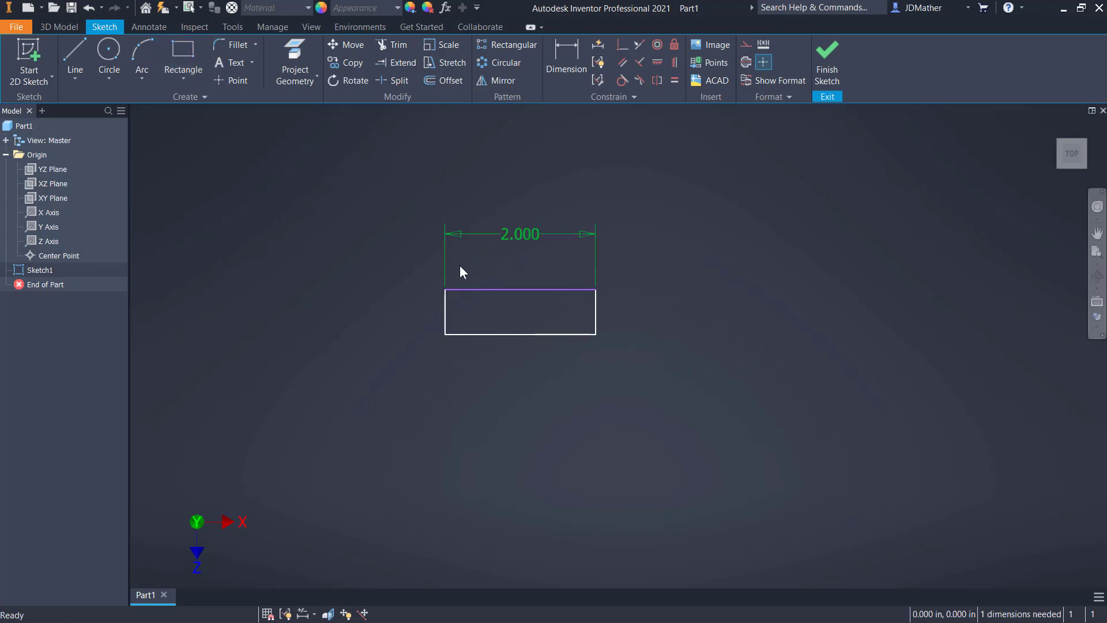
{"action": "right_click", "coordinate": [57, 255]}
{"action": "left_click", "coordinate": [88, 385]}
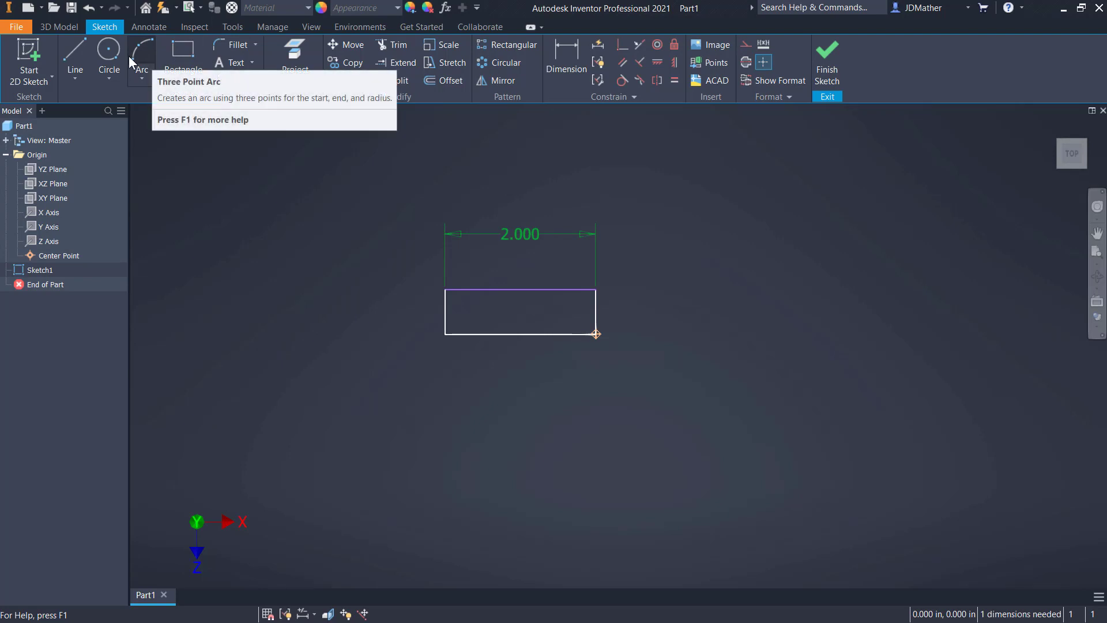
{"action": "left_click", "coordinate": [109, 58]}
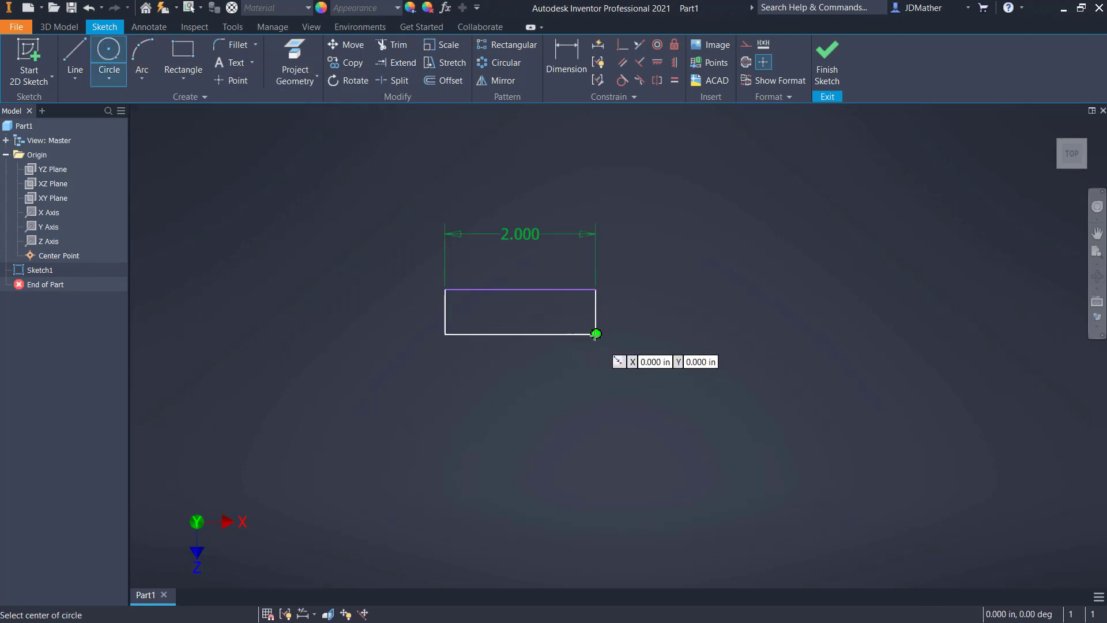
{"action": "left_click", "coordinate": [596, 334]}
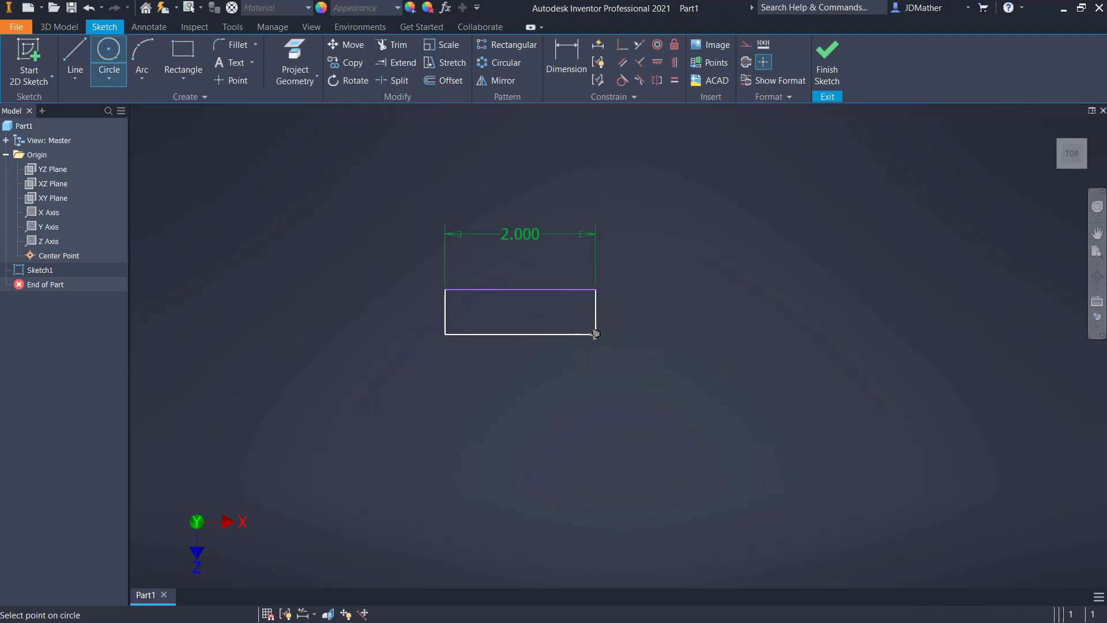
{"action": "left_click", "coordinate": [595, 288]}
Dimension the circle's diameter at the origin as 0.5 in
{"action": "left_click", "coordinate": [569, 86]}
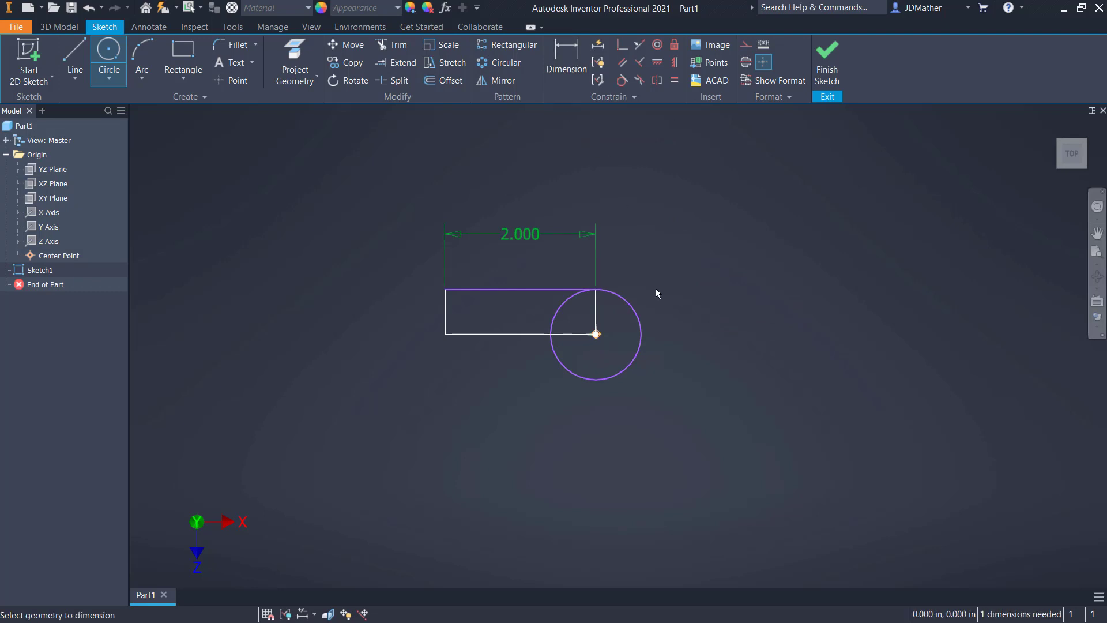
{"action": "left_click", "coordinate": [636, 316]}
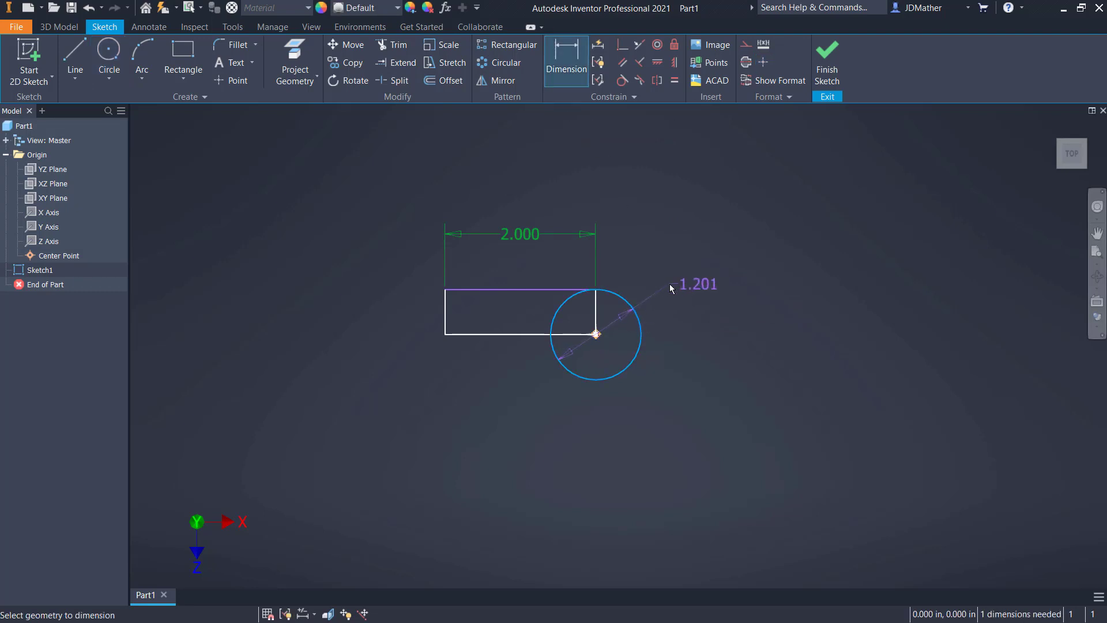
{"action": "left_click", "coordinate": [669, 284]}
{"action": "type", "text": ".5"}
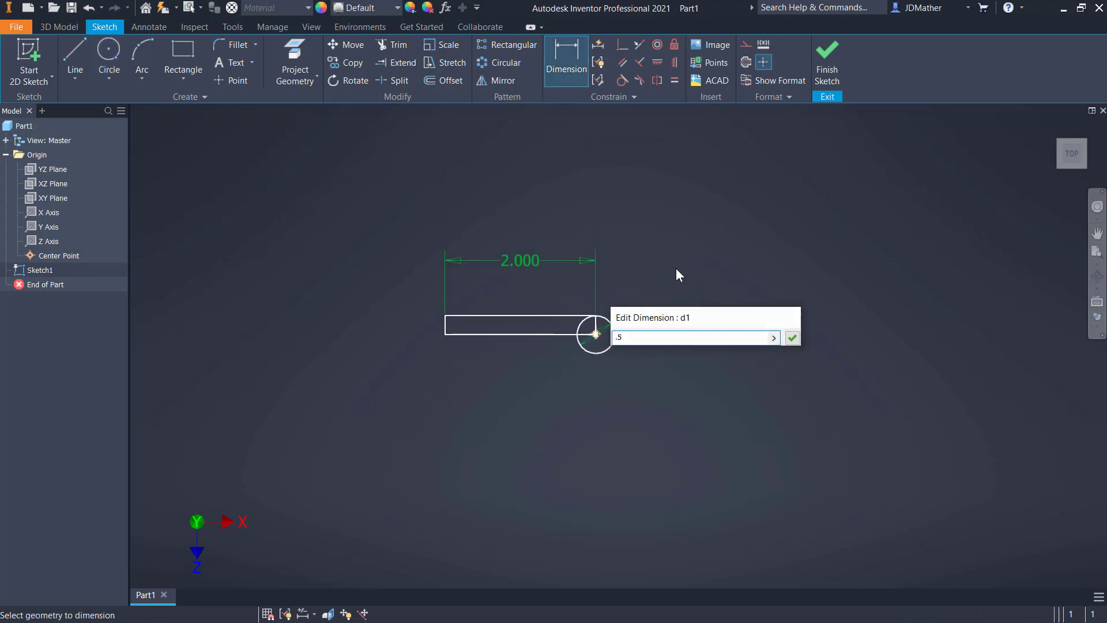
{"action": "key", "text": "Return"}
{"action": "scroll", "coordinate": [603, 269], "scroll_direction": "up", "scroll_amount": 5}
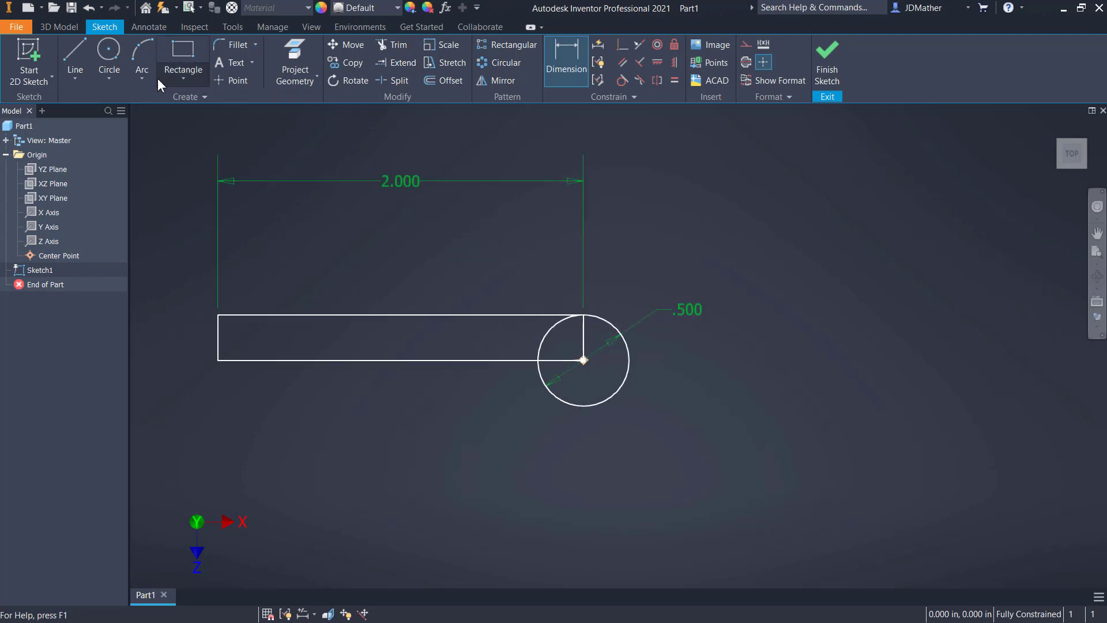
Draw a 0.27 in diameter circle centred on the origin, inside the 0.5 in circle
{"action": "left_click", "coordinate": [108, 50]}
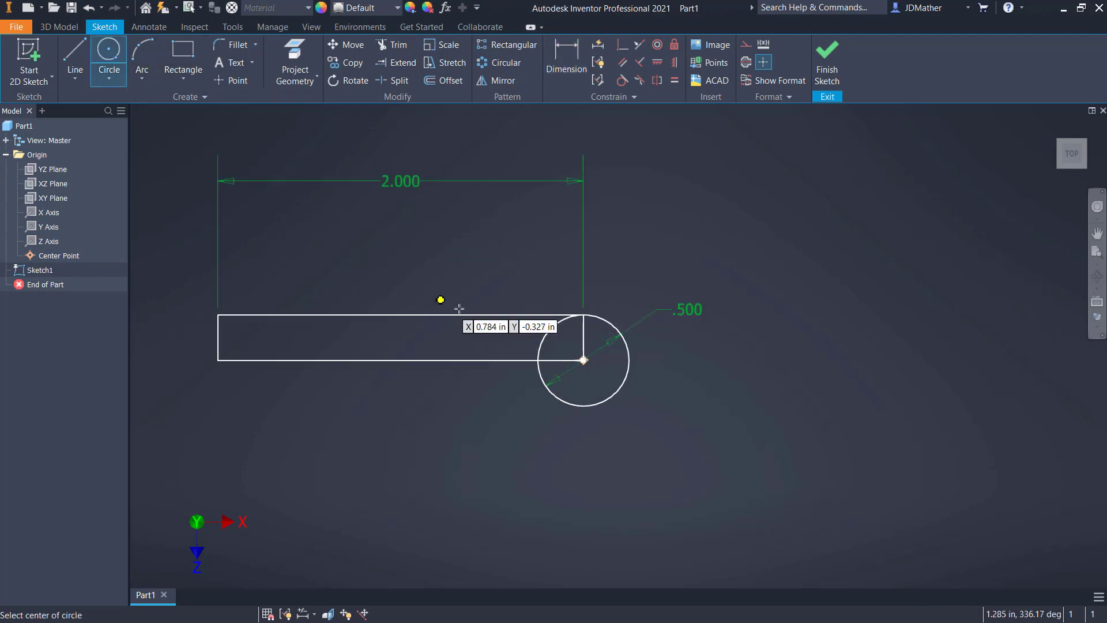
{"action": "left_click", "coordinate": [583, 360]}
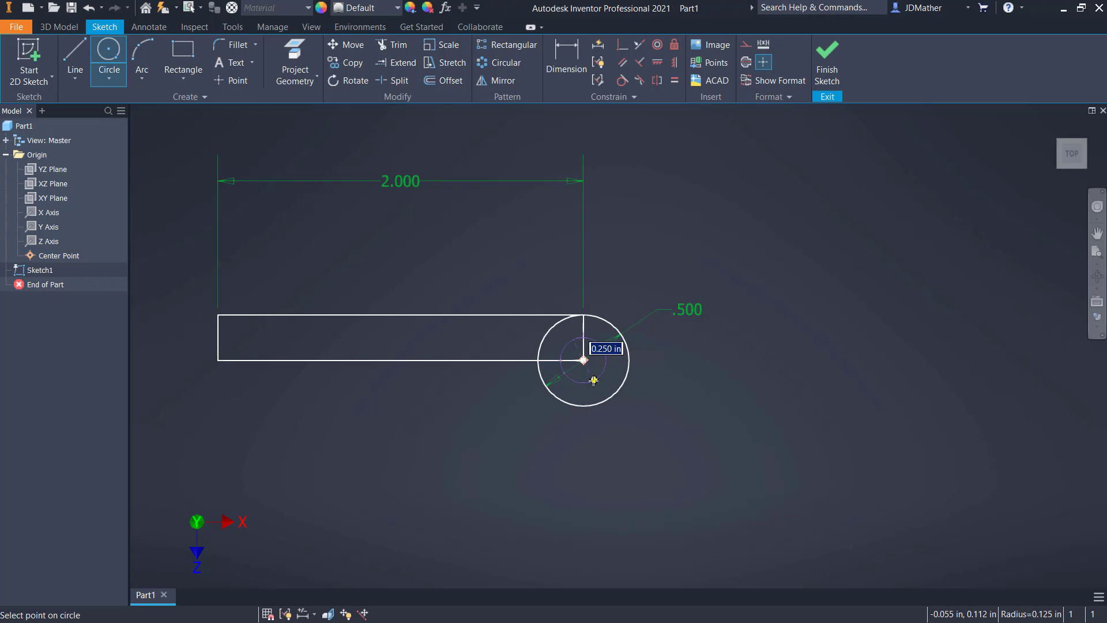
{"action": "type", "text": ".2"}
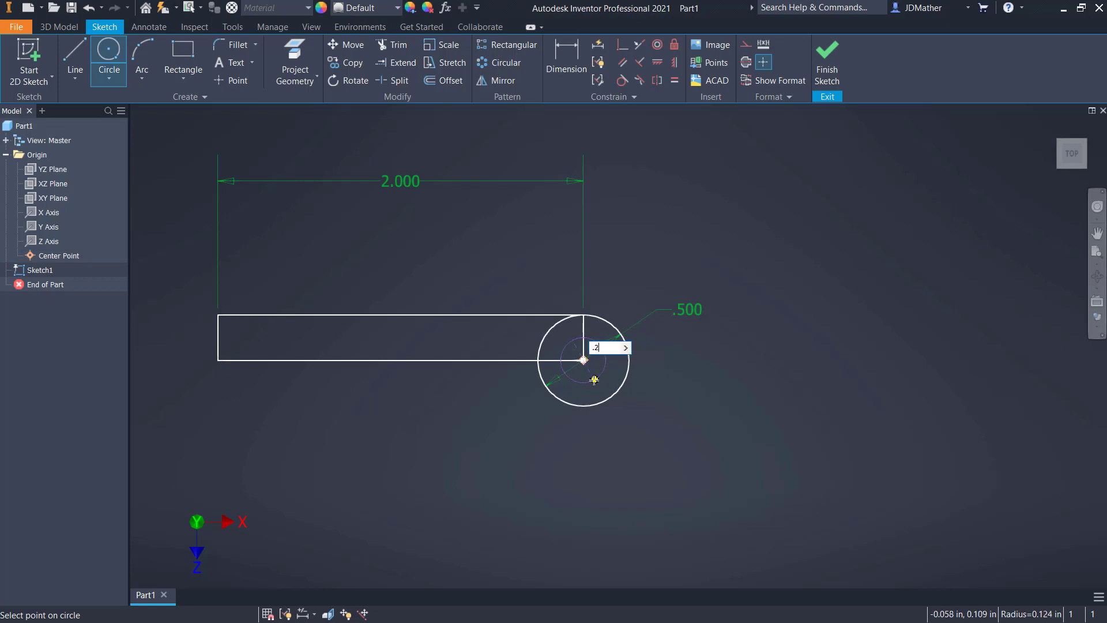
{"action": "type", "text": "70"}
{"action": "key", "text": "Return"}
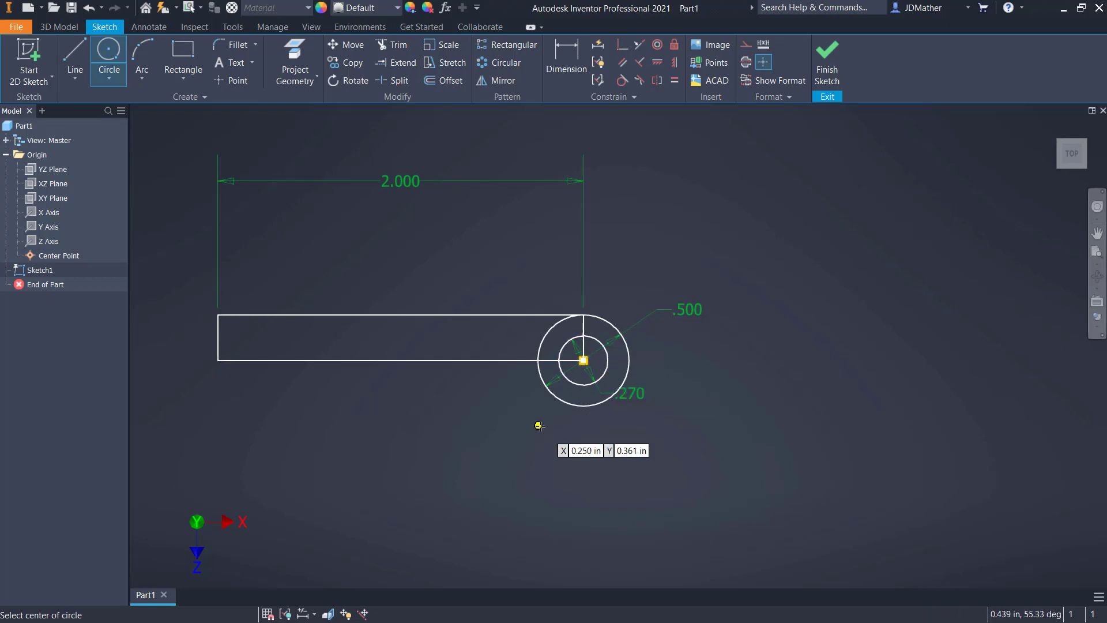
{"action": "key", "text": "Escape"}
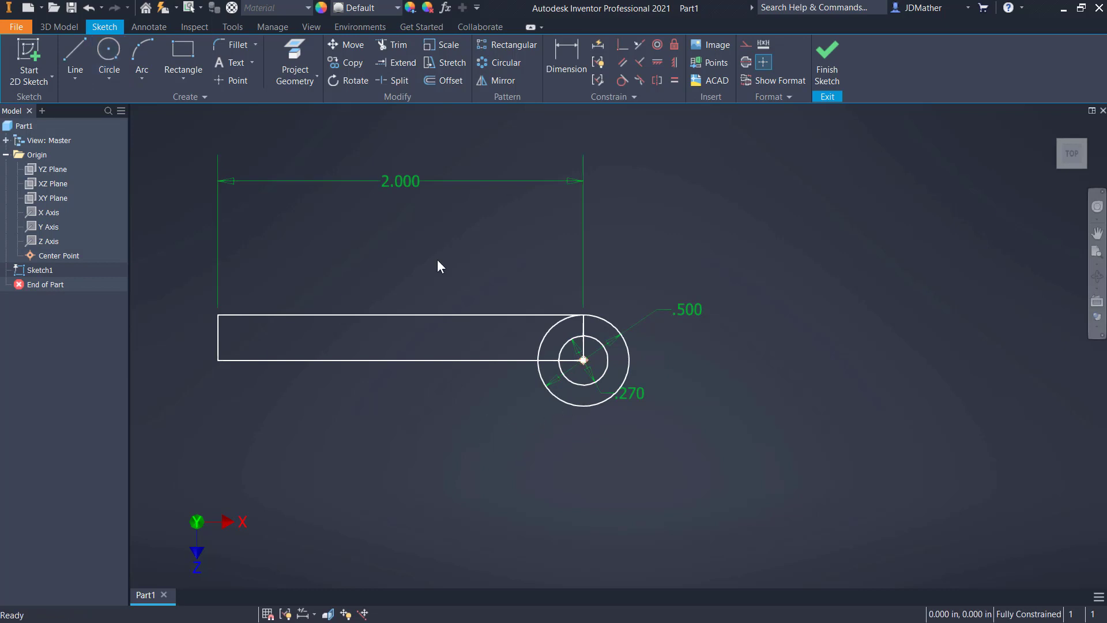
{"action": "left_click_drag", "start_coordinate": [417, 188], "coordinate": [412, 278]}
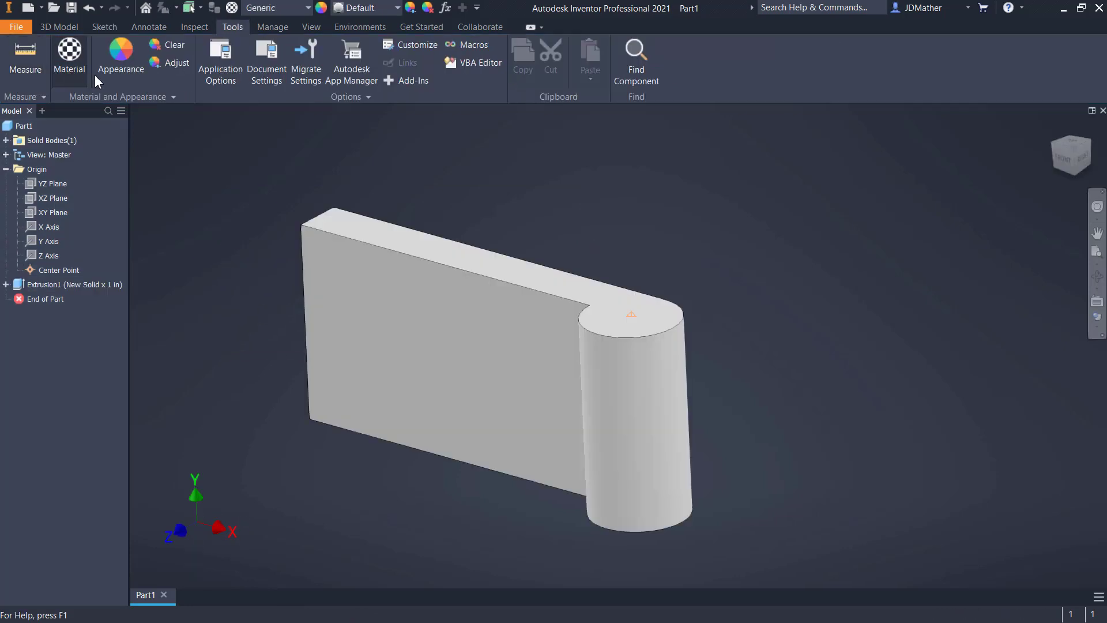
Open the application options and review the Part and Sketch settings
{"action": "left_click", "coordinate": [226, 70]}
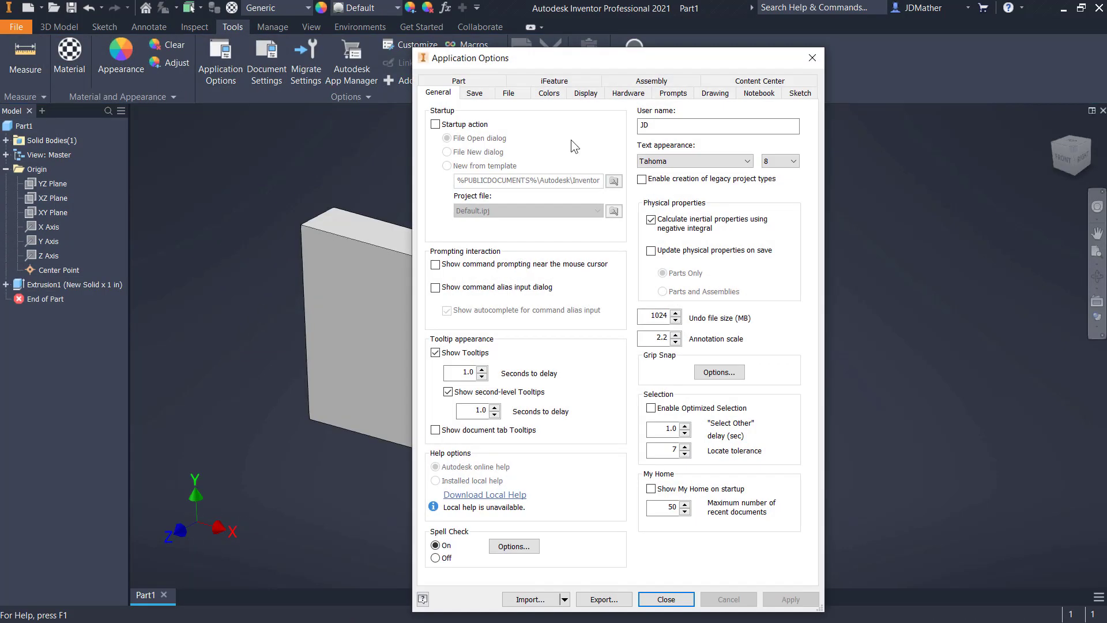
{"action": "left_click", "coordinate": [461, 82]}
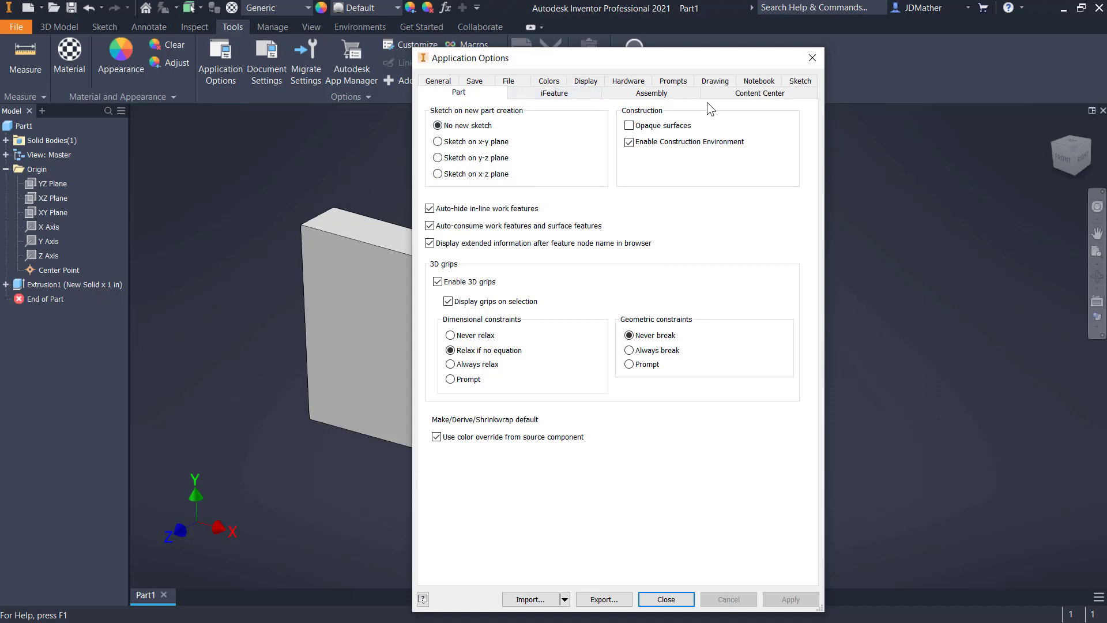
{"action": "left_click", "coordinate": [800, 83]}
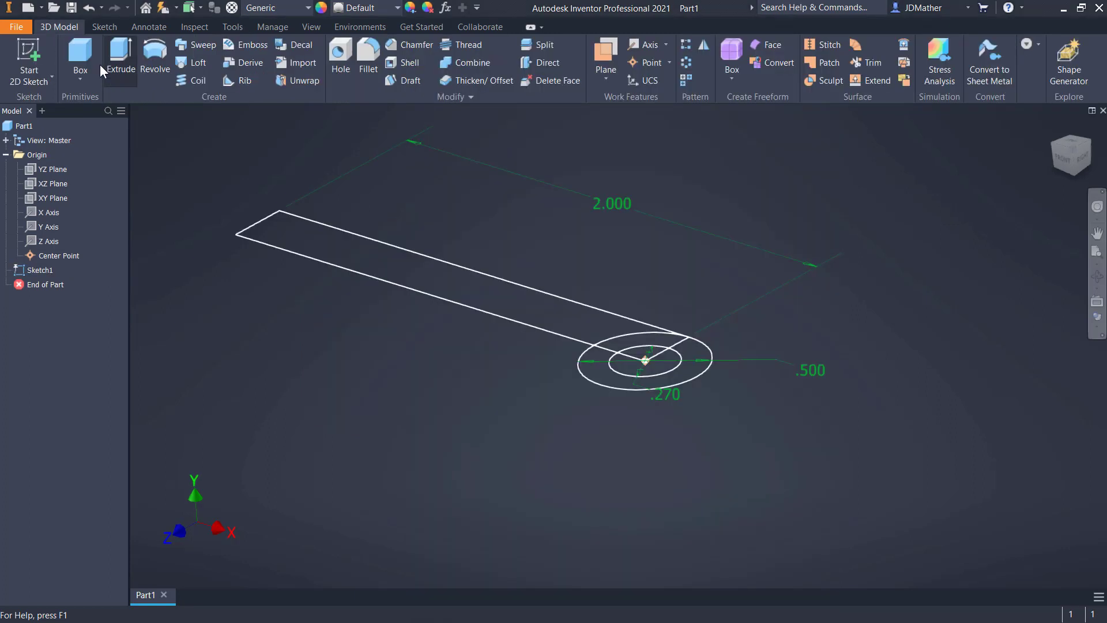
Extrude the rectangular leaf and the full ring around the hole 1 in downward from the sketch plane
{"action": "key", "text": "e"}
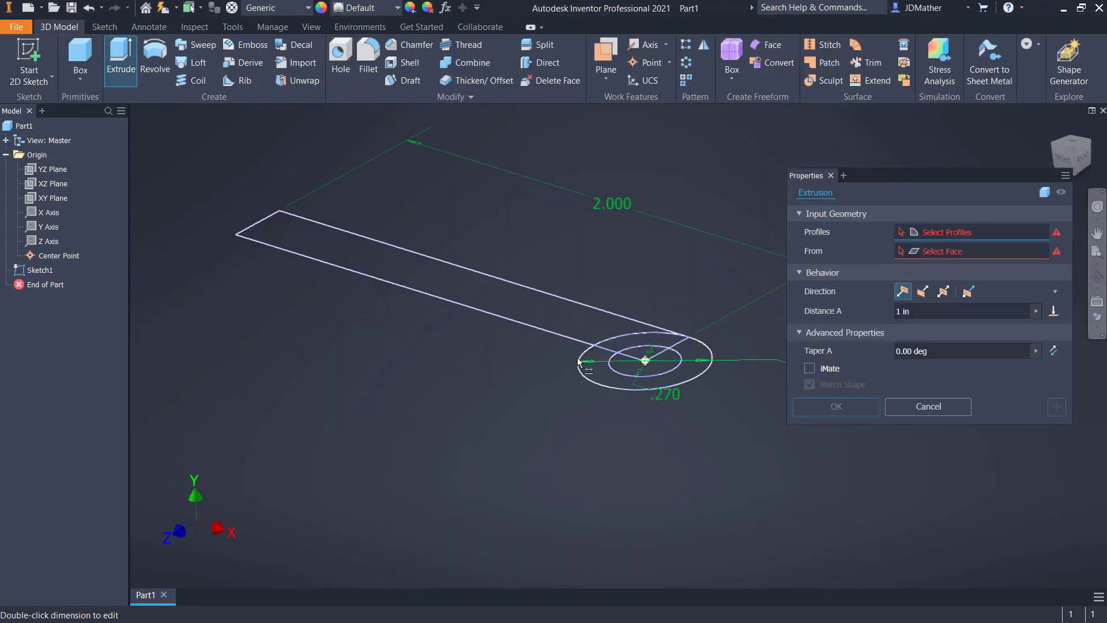
{"action": "left_click", "coordinate": [610, 382]}
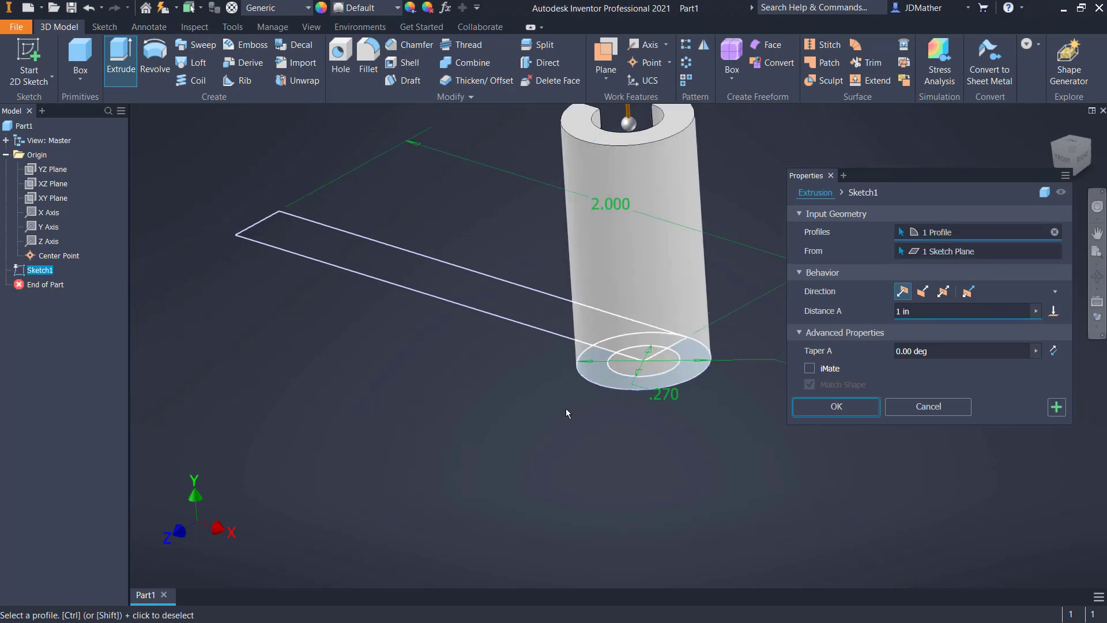
{"action": "left_click", "coordinate": [922, 291]}
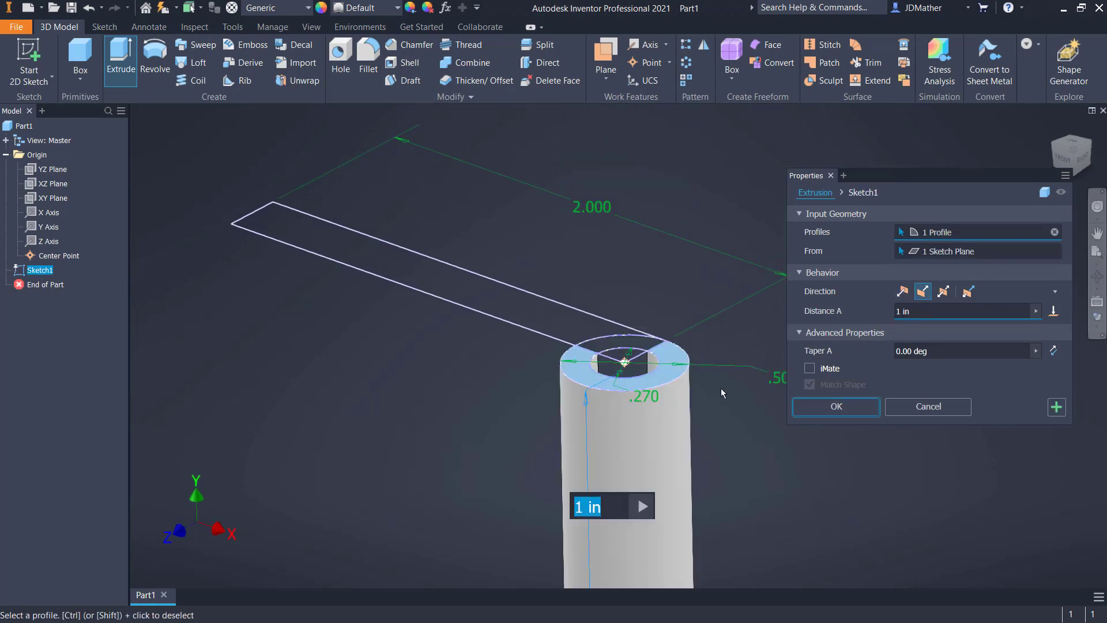
{"action": "left_click", "coordinate": [623, 352]}
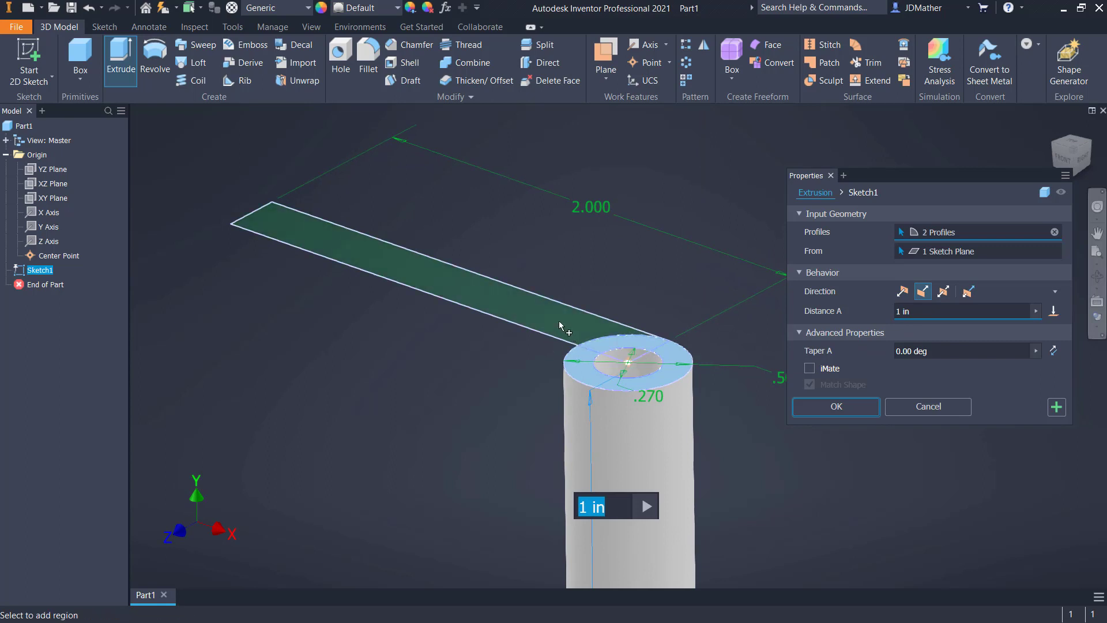
{"action": "left_click", "coordinate": [559, 326]}
{"action": "scroll", "coordinate": [620, 230], "scroll_direction": "down", "scroll_amount": 3}
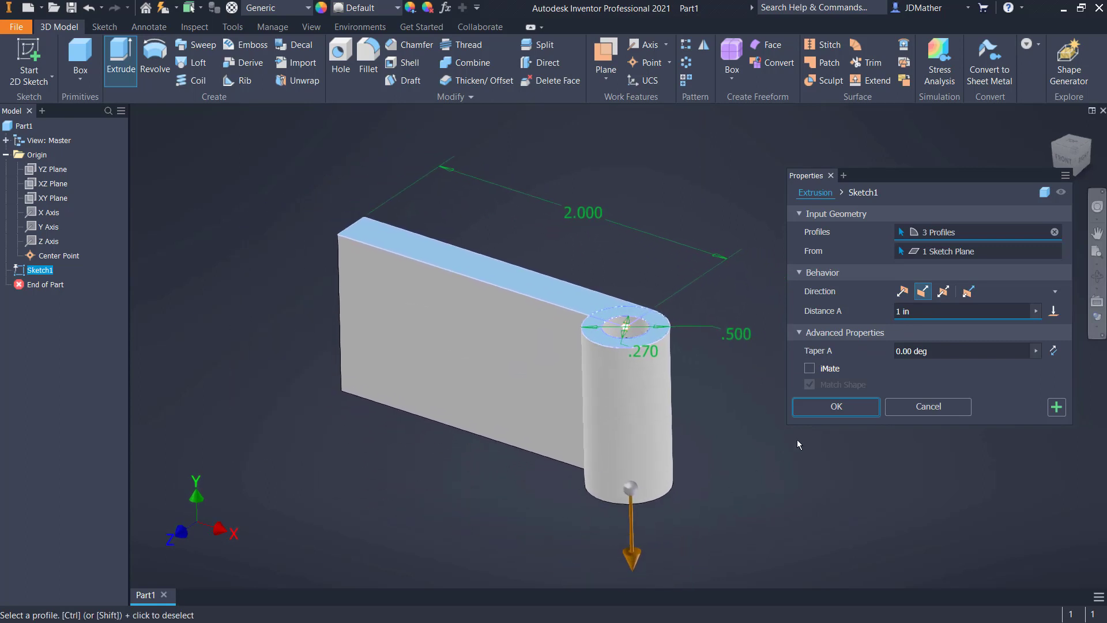
{"action": "left_click", "coordinate": [836, 407]}
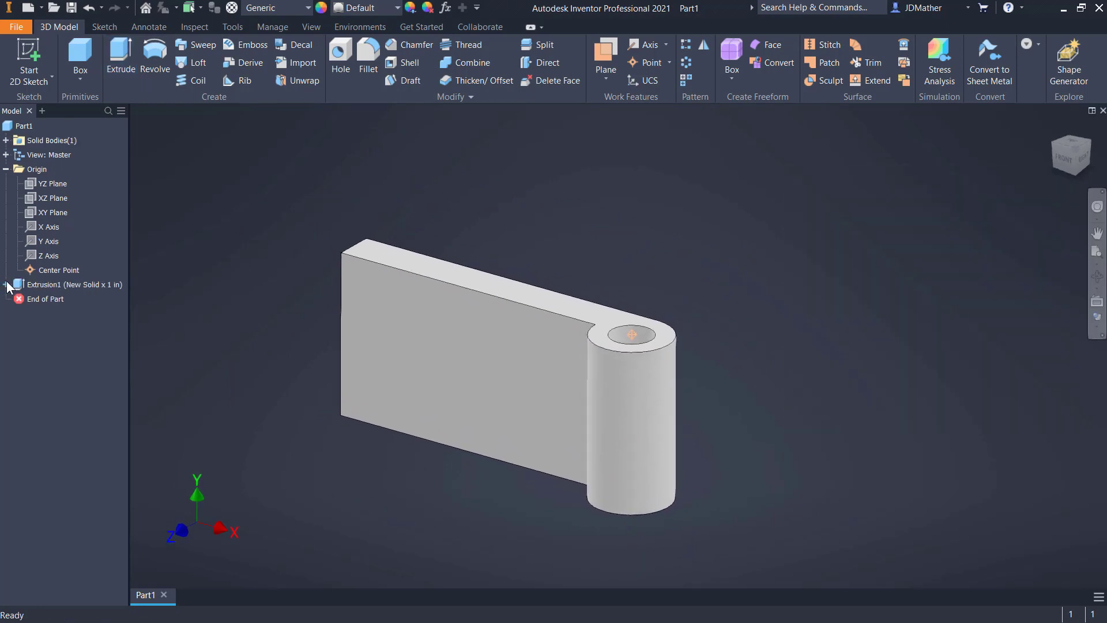
Turn on the visibility of the sketch used by the first extrusion
{"action": "left_click", "coordinate": [5, 284]}
{"action": "right_click", "coordinate": [62, 300]}
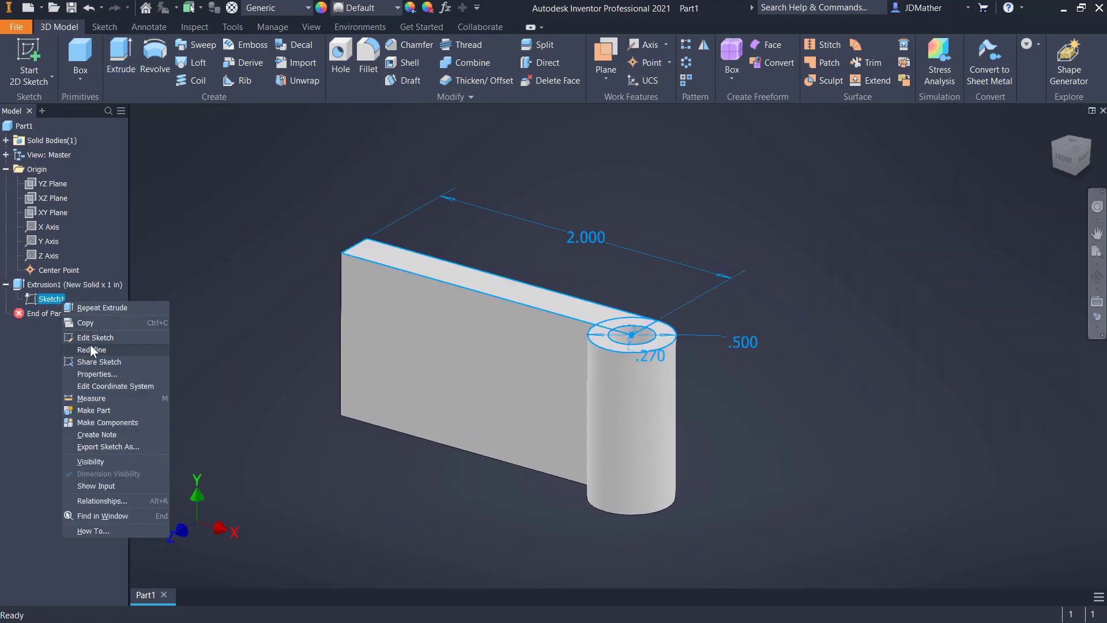
{"action": "left_click", "coordinate": [86, 461]}
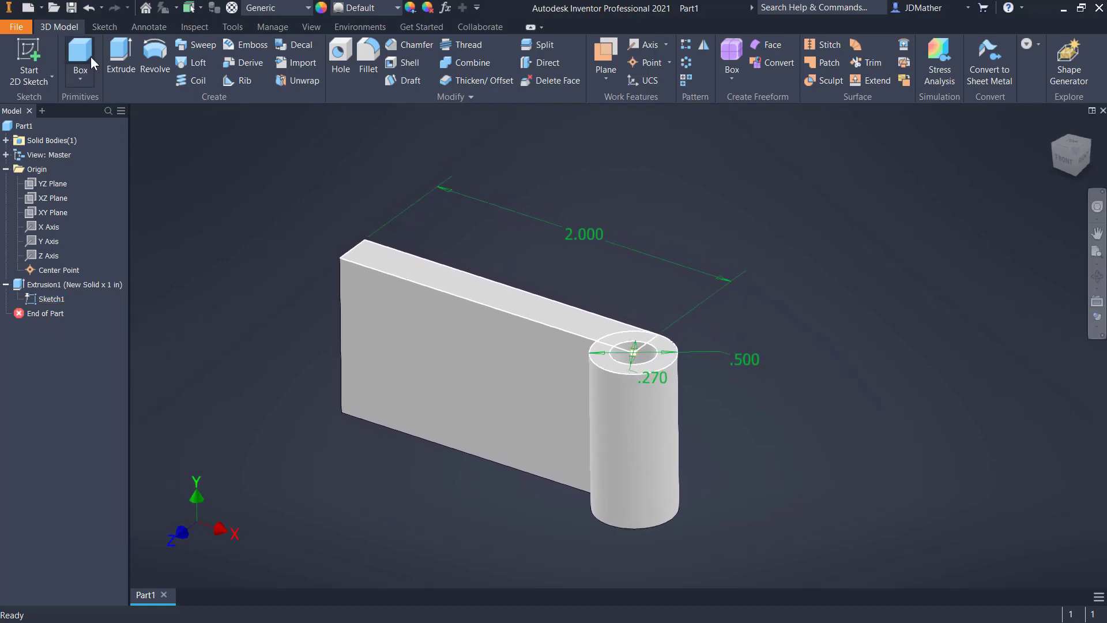
Extrude only the rectangular leaf region outside the 0.5 in circle 1 in upward, joining it to the existing solid
{"action": "left_click", "coordinate": [121, 58]}
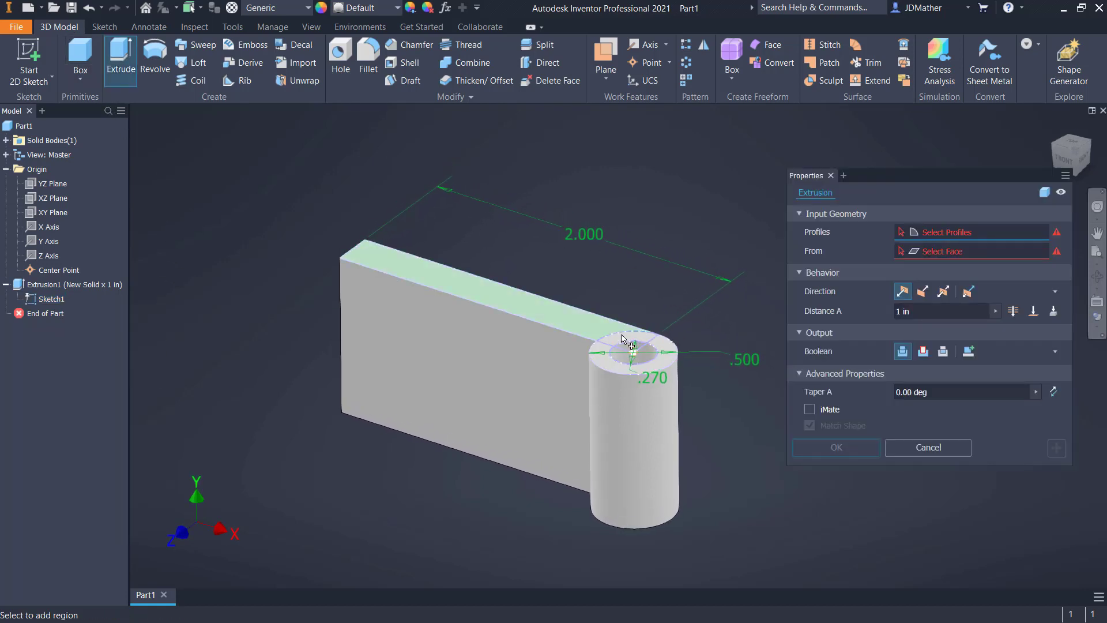
{"action": "scroll", "coordinate": [623, 340], "scroll_direction": "up", "scroll_amount": 5}
{"action": "left_click", "coordinate": [611, 388]}
{"action": "left_click", "coordinate": [316, 285]}
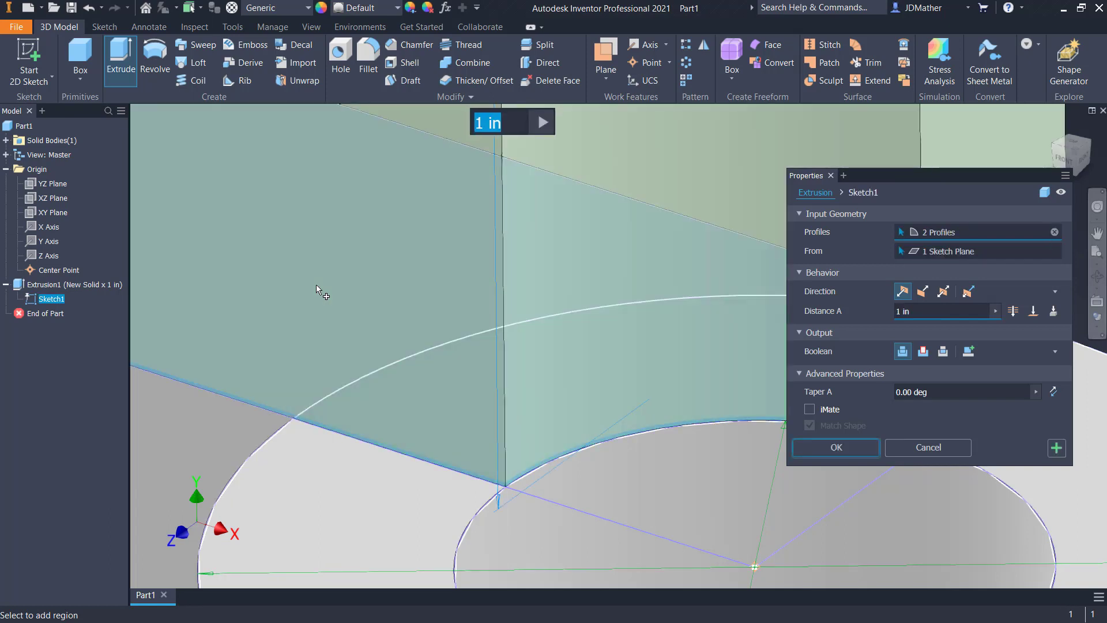
{"action": "scroll", "coordinate": [316, 285], "scroll_direction": "down", "scroll_amount": 5}
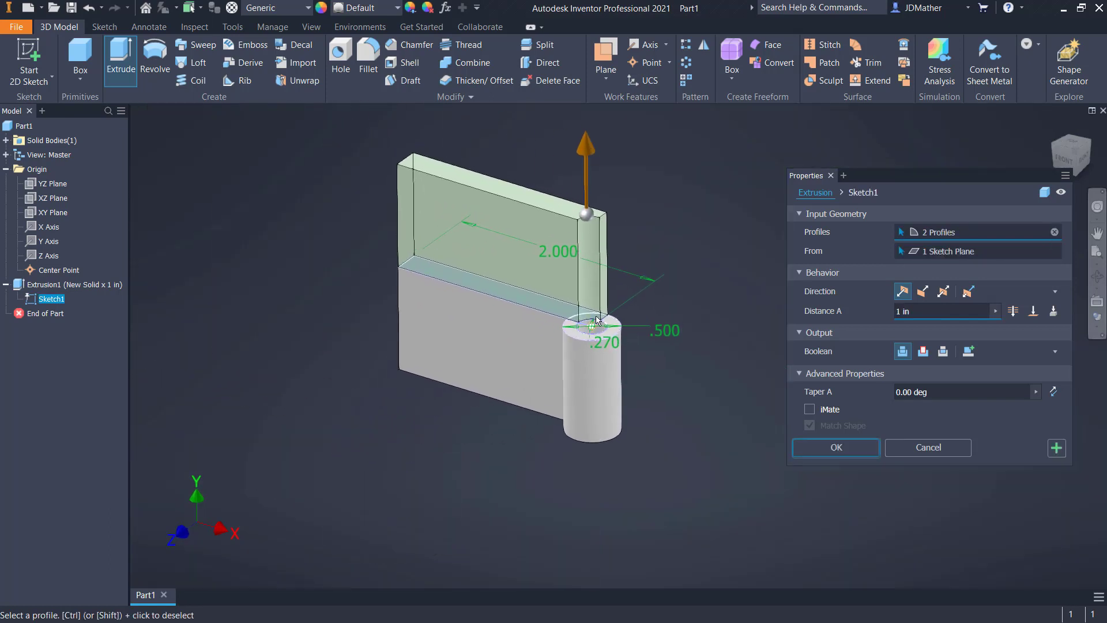
{"action": "scroll", "coordinate": [597, 320], "scroll_direction": "up", "scroll_amount": 4}
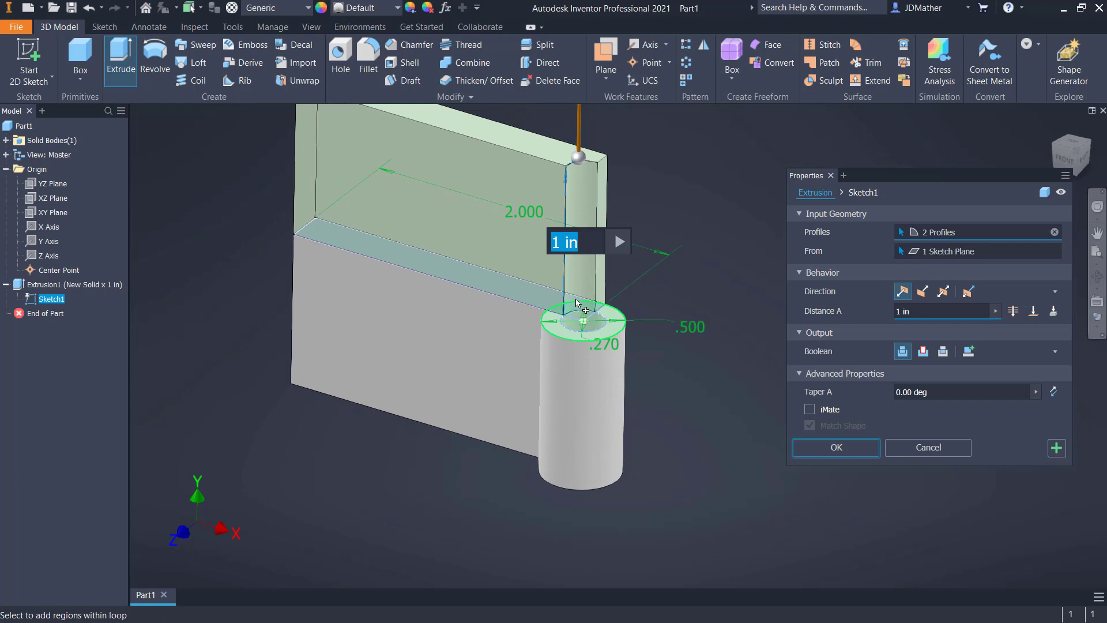
{"action": "scroll", "coordinate": [579, 306], "scroll_direction": "up", "scroll_amount": 3}
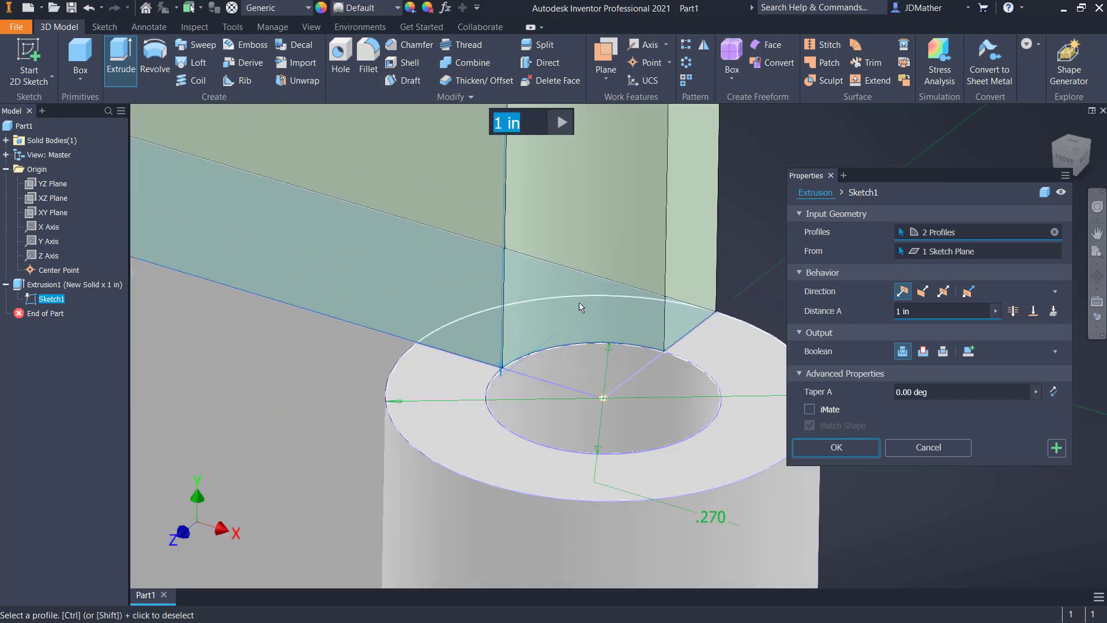
{"action": "left_click", "coordinate": [568, 332]}
{"action": "scroll", "coordinate": [564, 329], "scroll_direction": "down", "scroll_amount": 5}
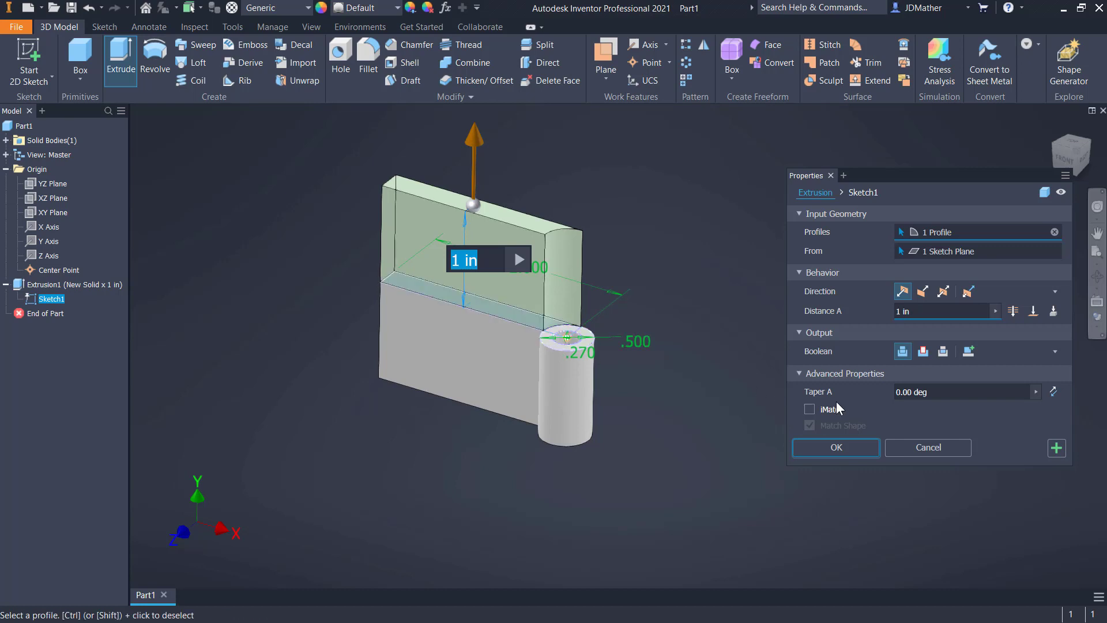
{"action": "left_click", "coordinate": [836, 448]}
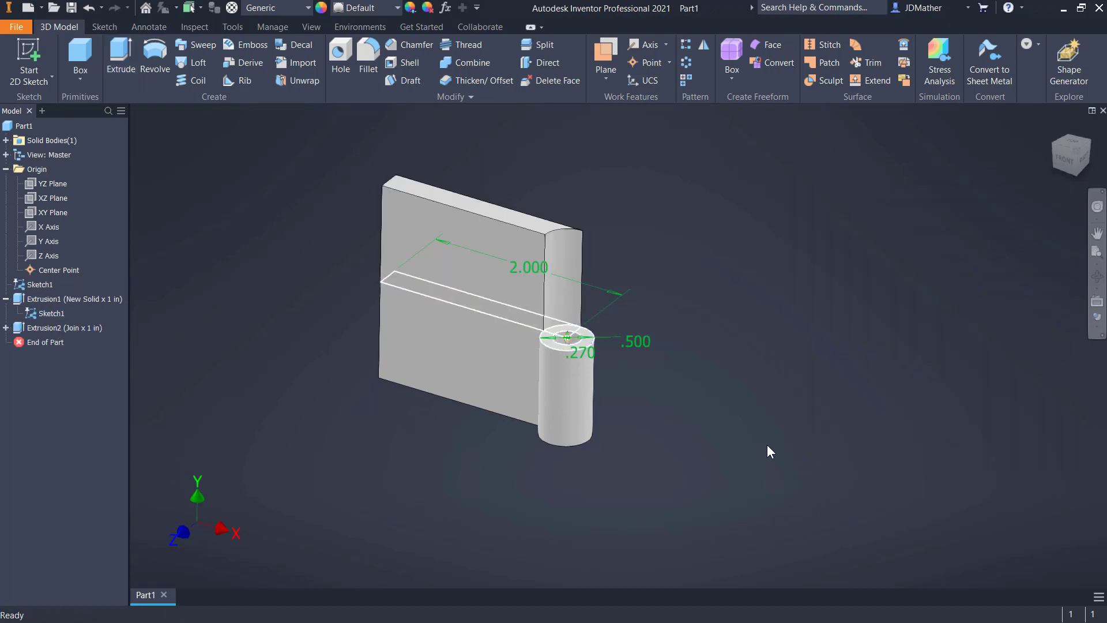
Fillet the two vertical edges at the barrel end of the upper leaf with a 0.0625 in radius
{"action": "scroll", "coordinate": [429, 451], "scroll_direction": "up", "scroll_amount": 2}
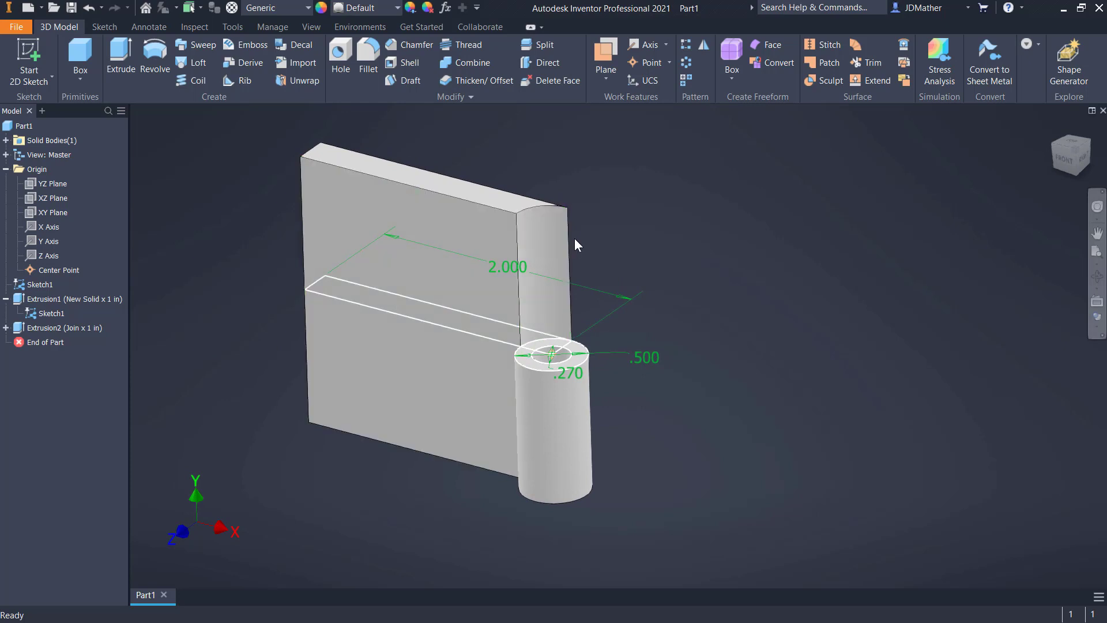
{"action": "left_click", "coordinate": [365, 58]}
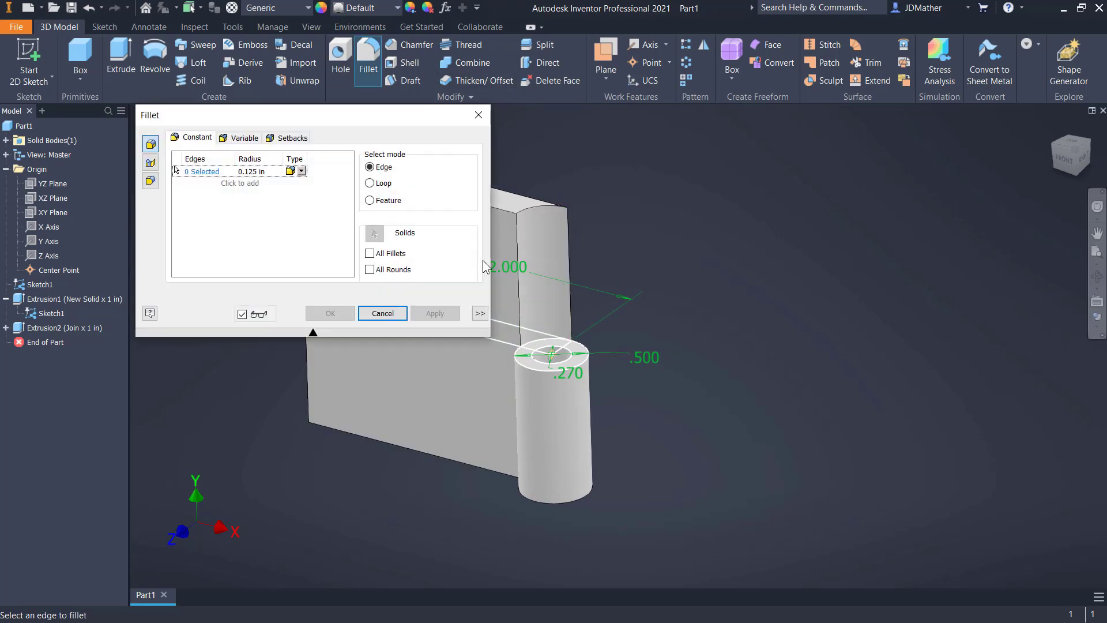
{"action": "left_click", "coordinate": [521, 256]}
{"action": "left_click", "coordinate": [571, 250]}
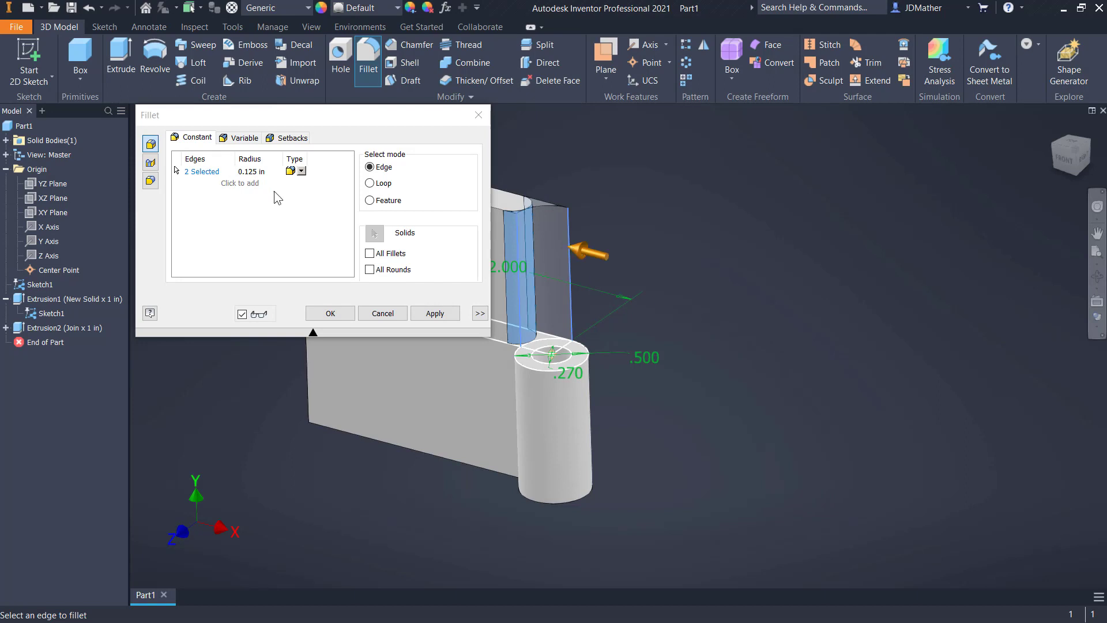
{"action": "left_click", "coordinate": [254, 171]}
{"action": "key", "text": "BackSpace"}
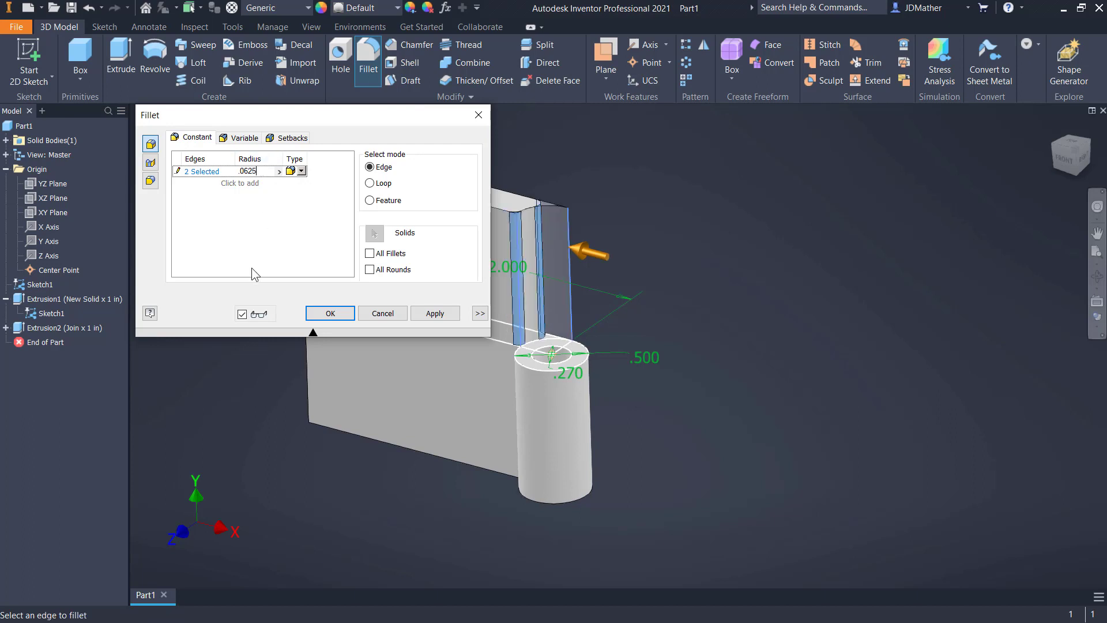
{"action": "left_click", "coordinate": [329, 313]}
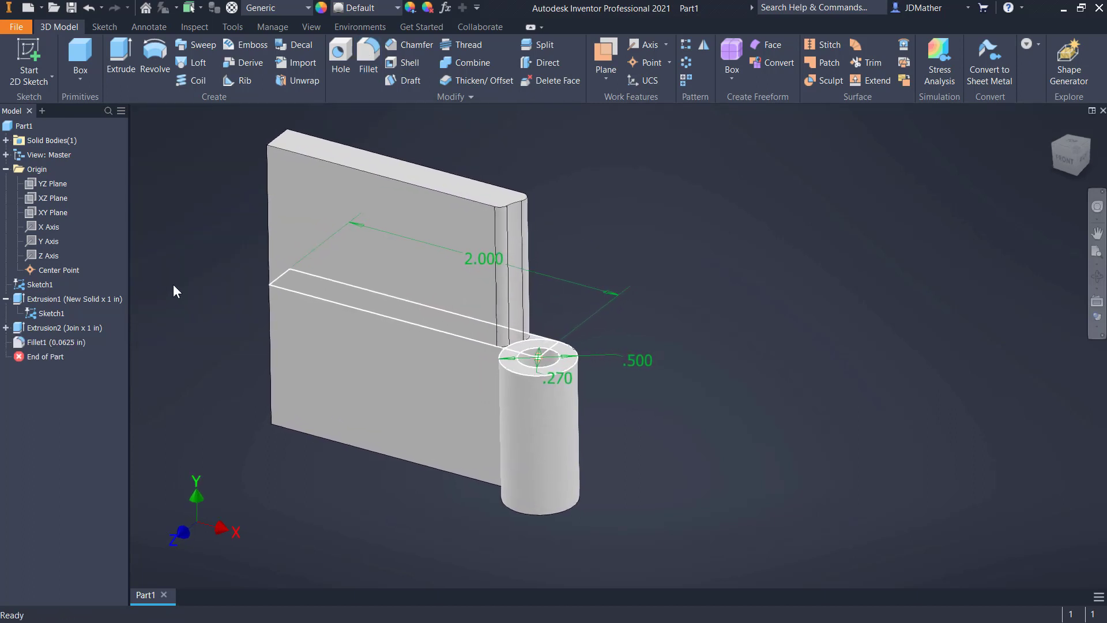
Set the part's appearance to Blue - Wall Paint - Glossy
{"action": "left_click", "coordinate": [376, 8]}
{"action": "scroll", "coordinate": [398, 364], "scroll_direction": "down", "scroll_amount": 7}
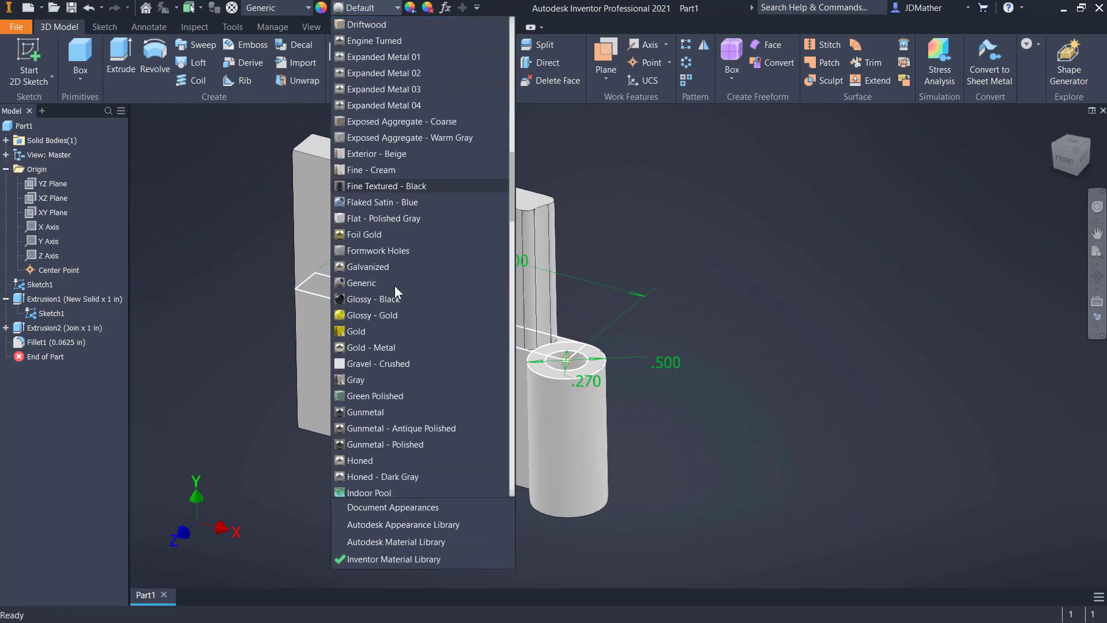
{"action": "scroll", "coordinate": [398, 359], "scroll_direction": "down", "scroll_amount": 6}
{"action": "scroll", "coordinate": [406, 410], "scroll_direction": "down", "scroll_amount": 3}
{"action": "left_click_drag", "start_coordinate": [509, 143], "coordinate": [507, 92]}
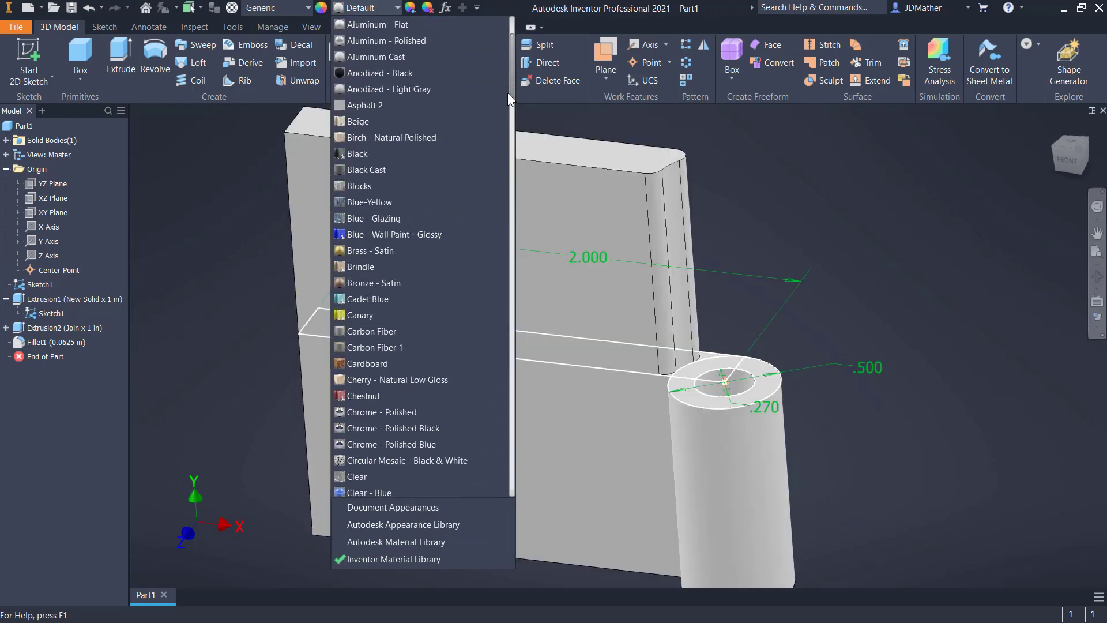
{"action": "left_click", "coordinate": [407, 239]}
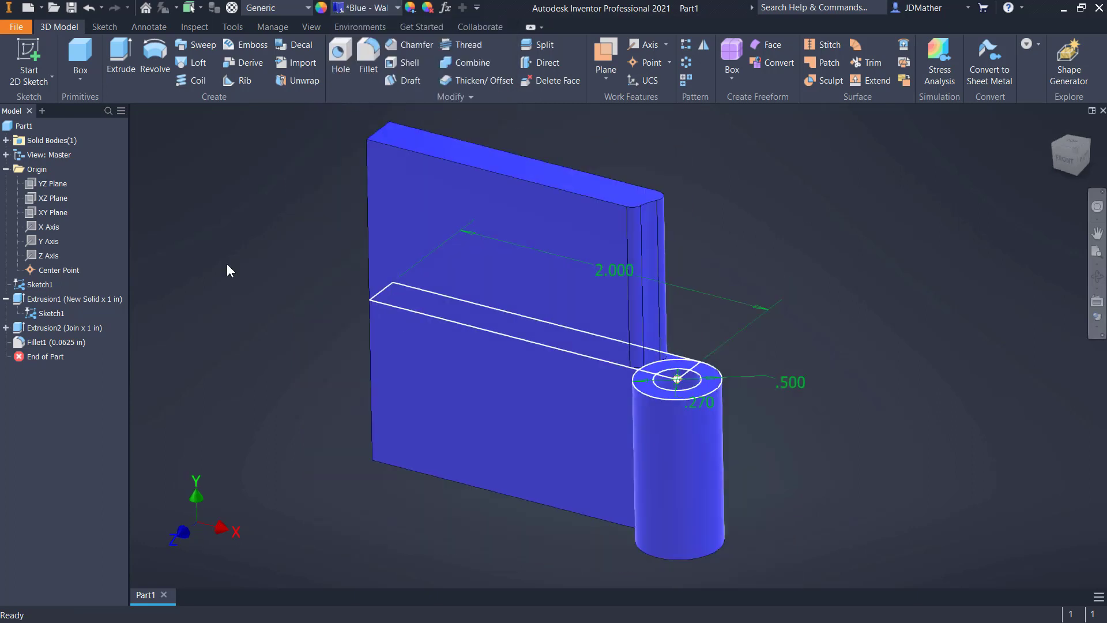
Save the part in the Revolution Joint folder as Hinge Leaf - Hole.ipt
{"action": "left_click", "coordinate": [72, 8]}
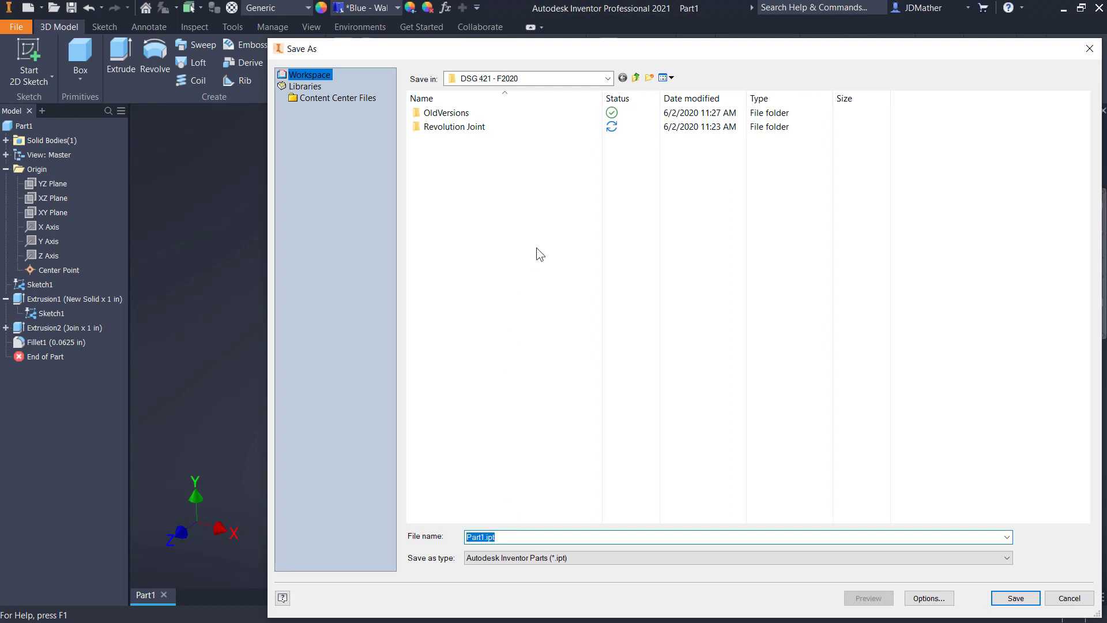
{"action": "double_click", "coordinate": [458, 128]}
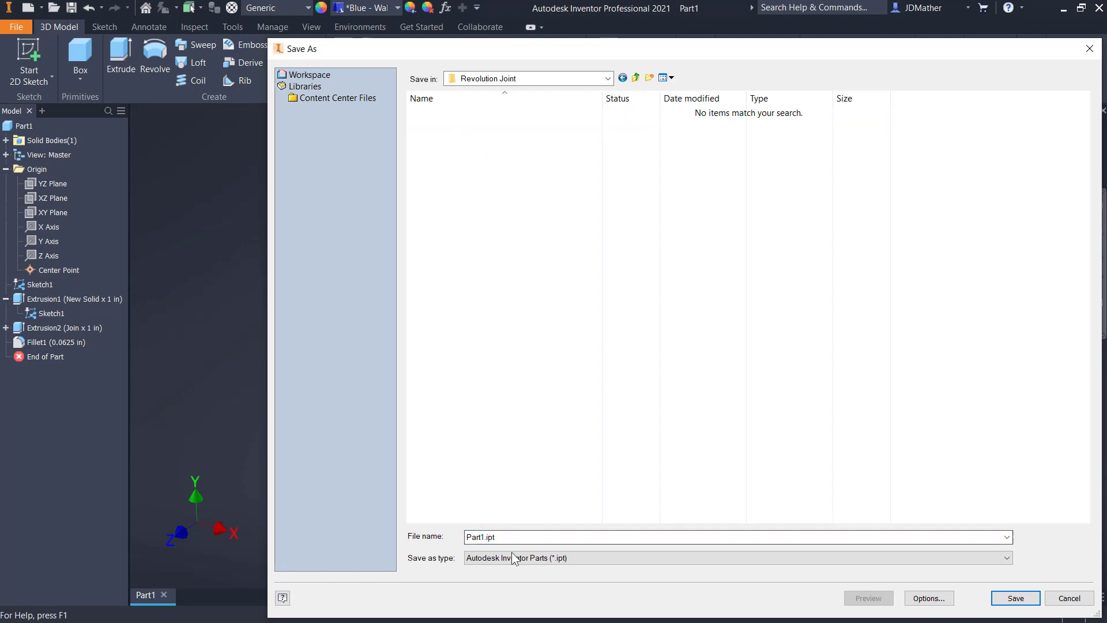
{"action": "double_click", "coordinate": [509, 537]}
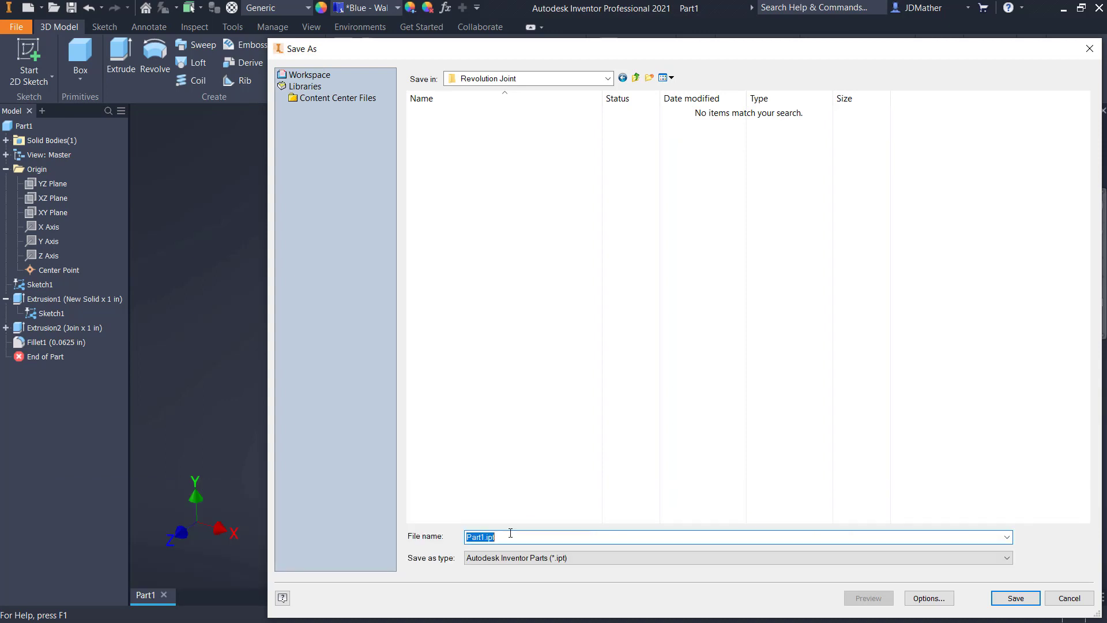
{"action": "type", "text": "Lin"}
{"action": "key", "text": "Return"}
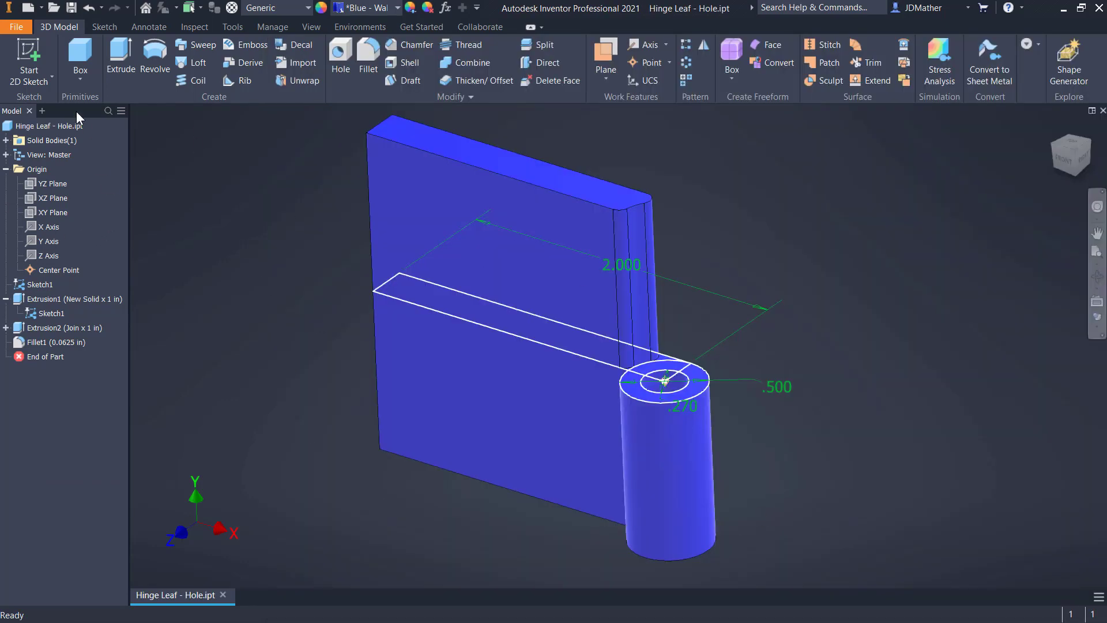
Save a copy of the part in the Revolution Joint folder as Hinge Leaf - Pin.ipt
{"action": "left_click", "coordinate": [17, 27]}
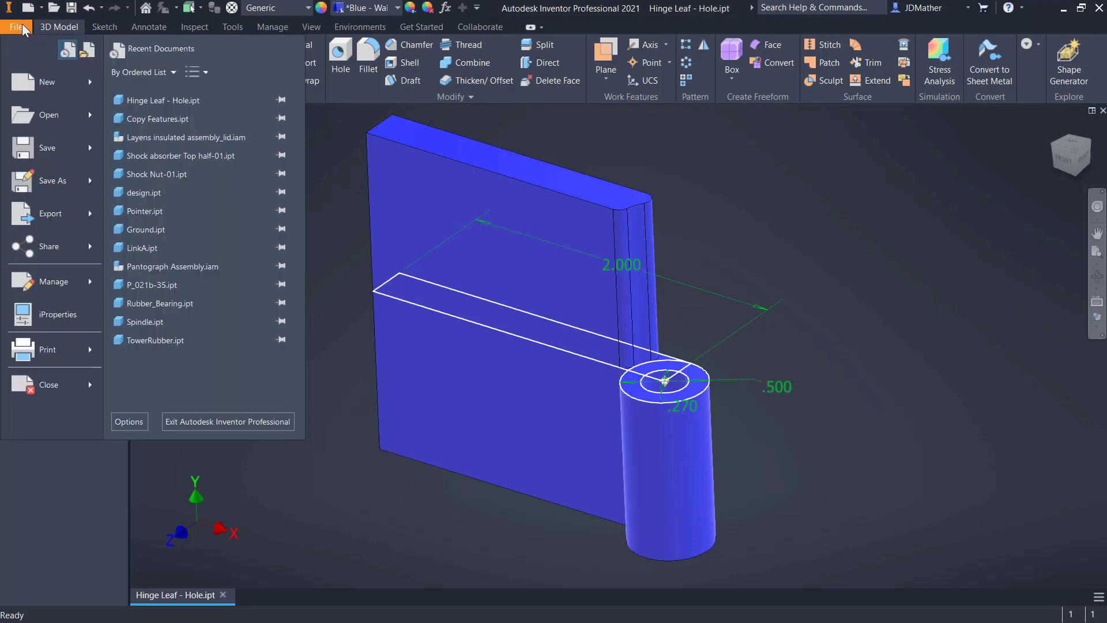
{"action": "mouse_move", "coordinate": [52, 181]}
{"action": "left_click", "coordinate": [195, 163]}
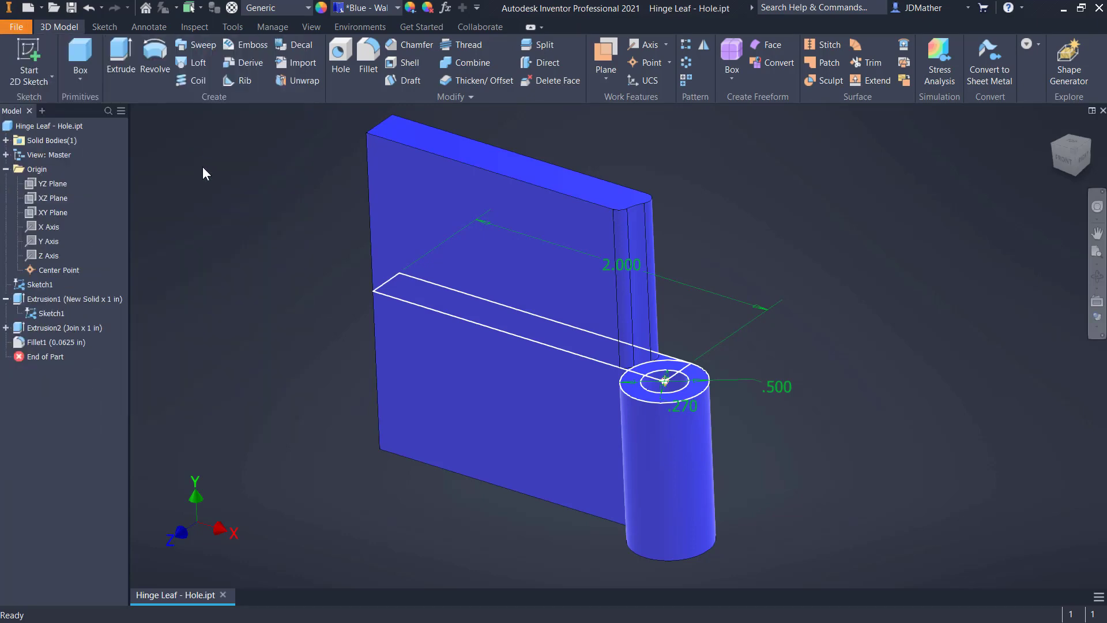
{"action": "left_click", "coordinate": [447, 114]}
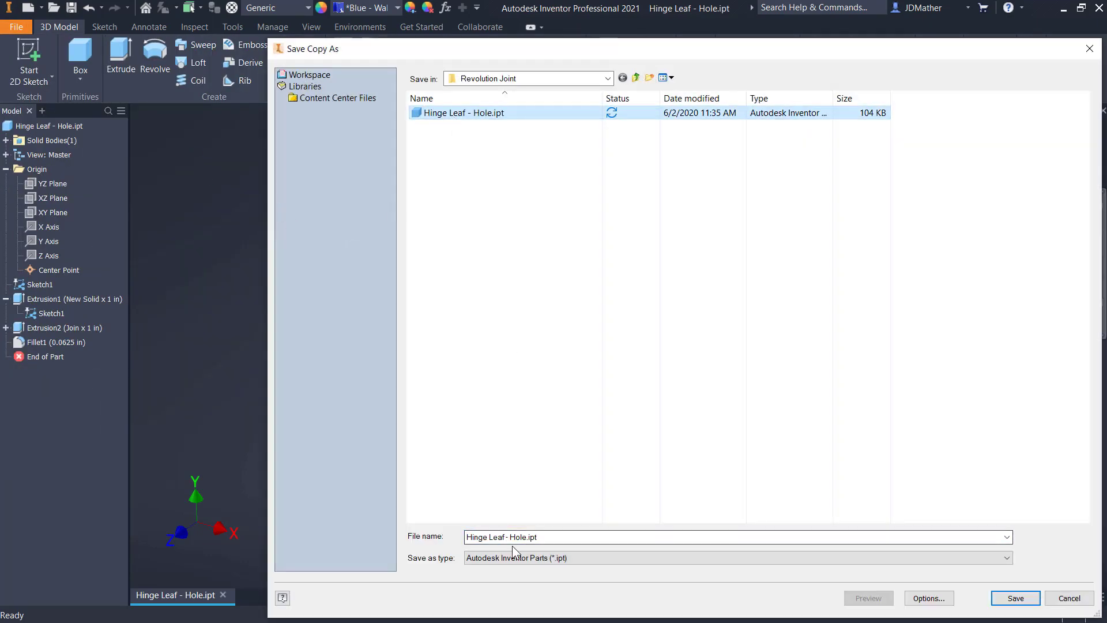
{"action": "left_click", "coordinate": [527, 538]}
{"action": "left_click_drag", "start_coordinate": [527, 537], "coordinate": [510, 538]}
{"action": "type", "text": "P"}
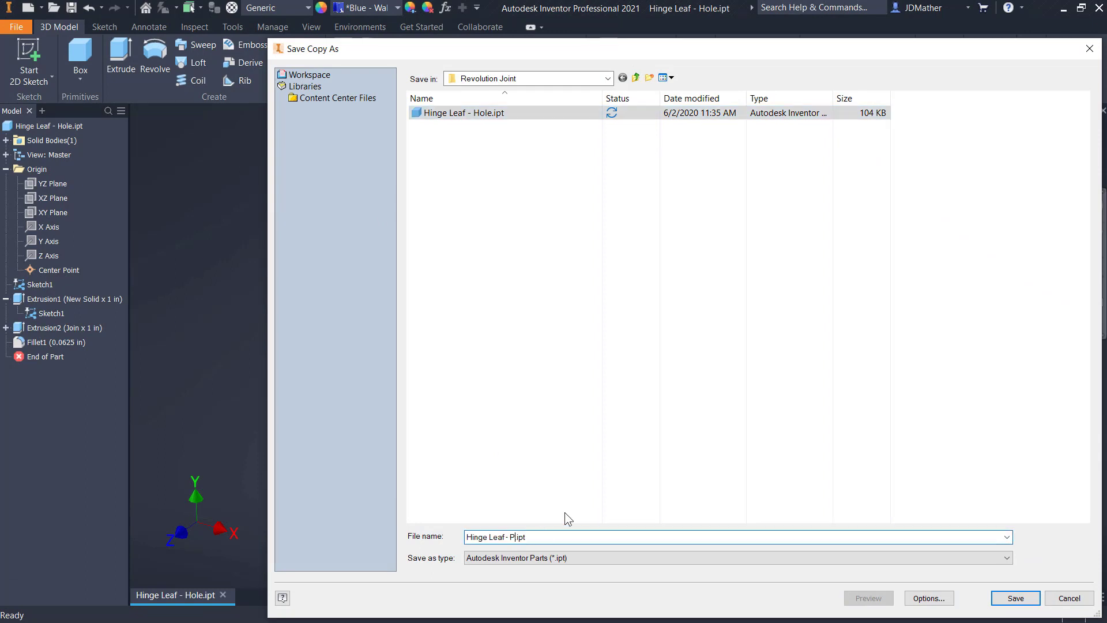
{"action": "type", "text": "in"}
{"action": "key", "text": "Return"}
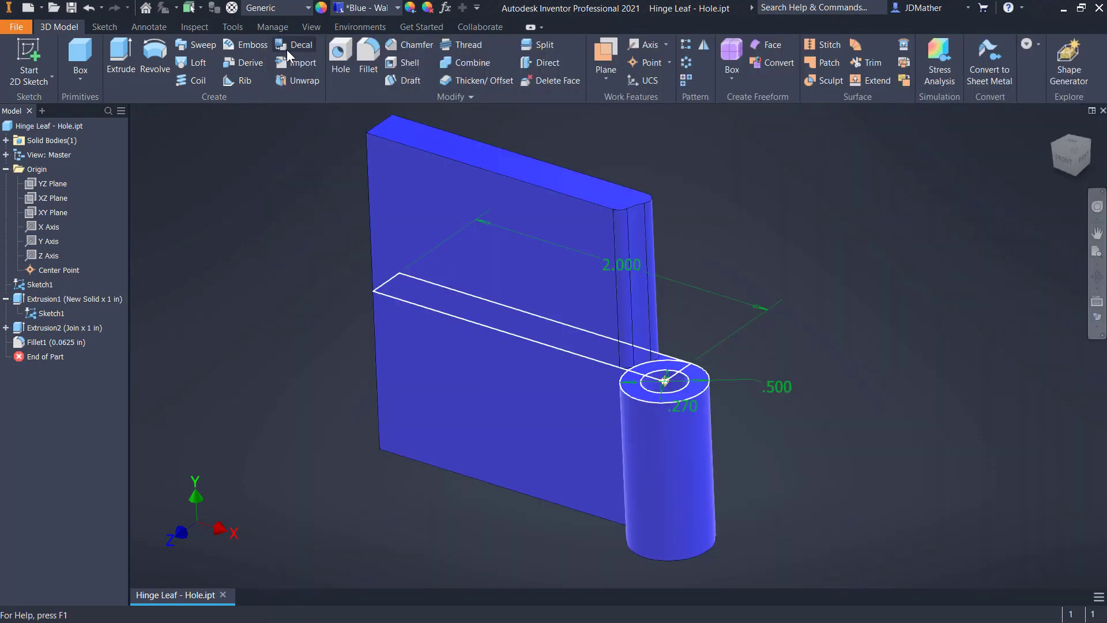
Open Hinge Leaf - Pin.ipt from the Revolution Joint folder
{"action": "left_click", "coordinate": [53, 8]}
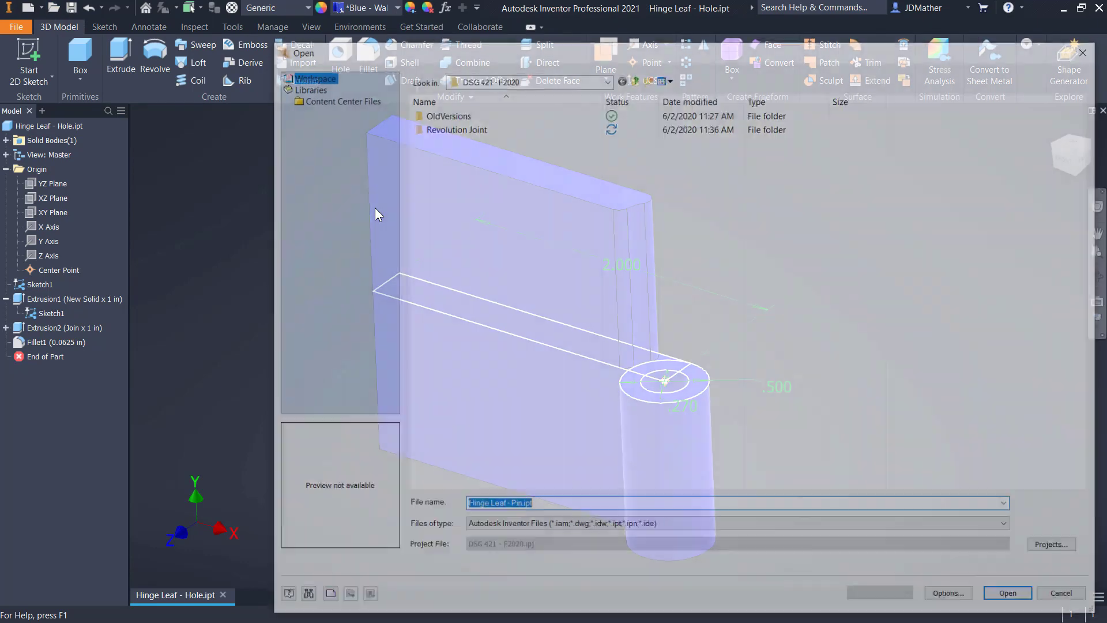
{"action": "left_click", "coordinate": [443, 128]}
{"action": "double_click", "coordinate": [443, 128]}
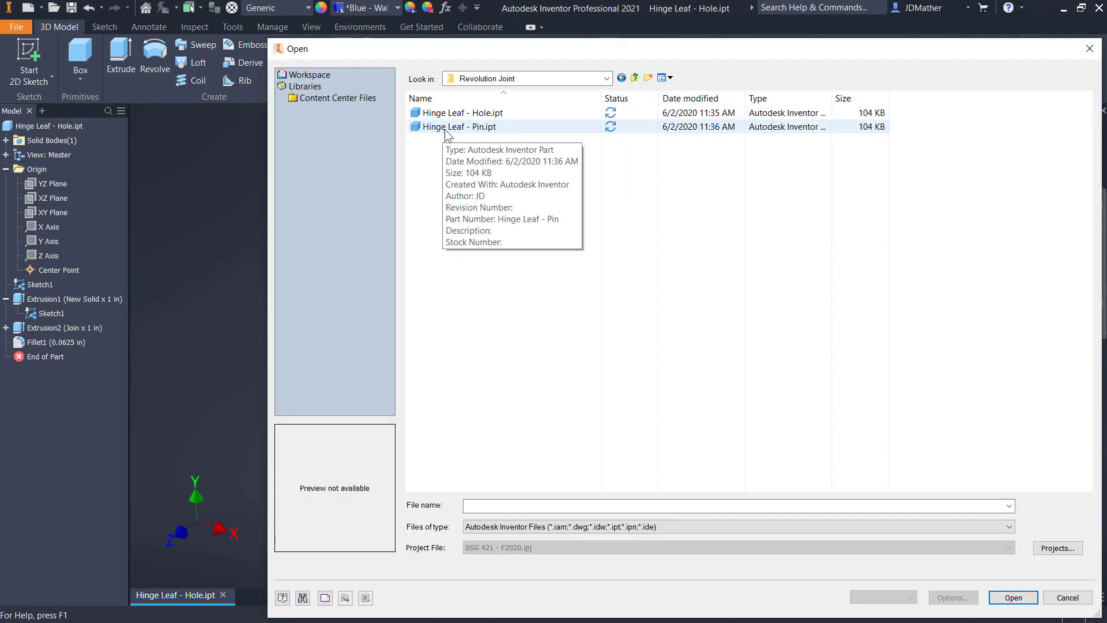
{"action": "double_click", "coordinate": [444, 128]}
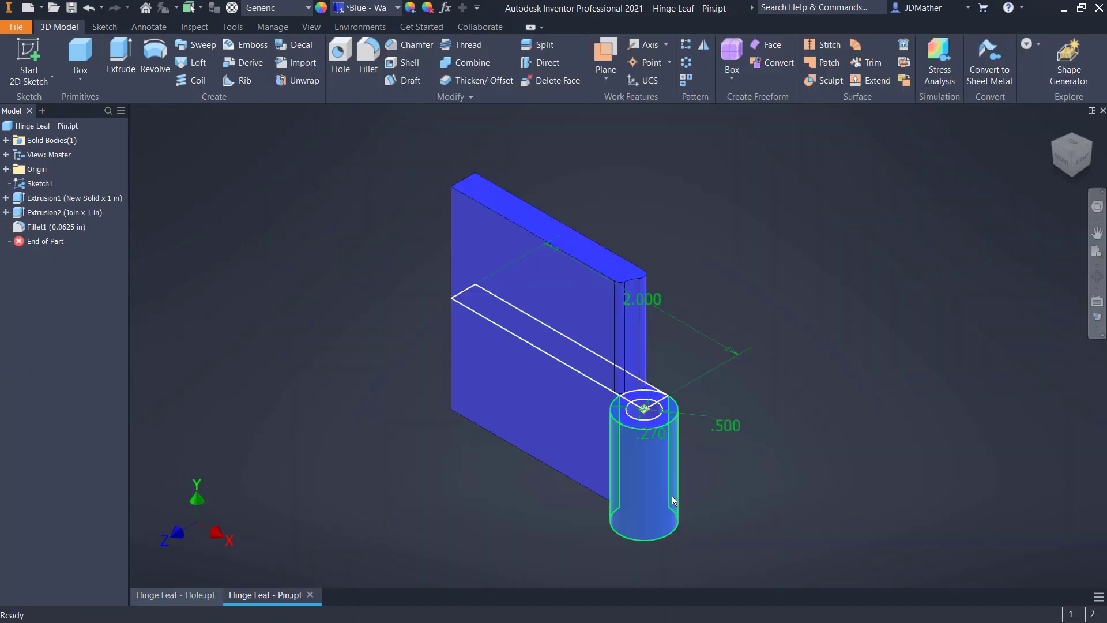
Edit the first extrusion to add the larger region inside the 0.27 in circle to its profiles
{"action": "right_click", "coordinate": [32, 203]}
{"action": "left_click", "coordinate": [52, 231]}
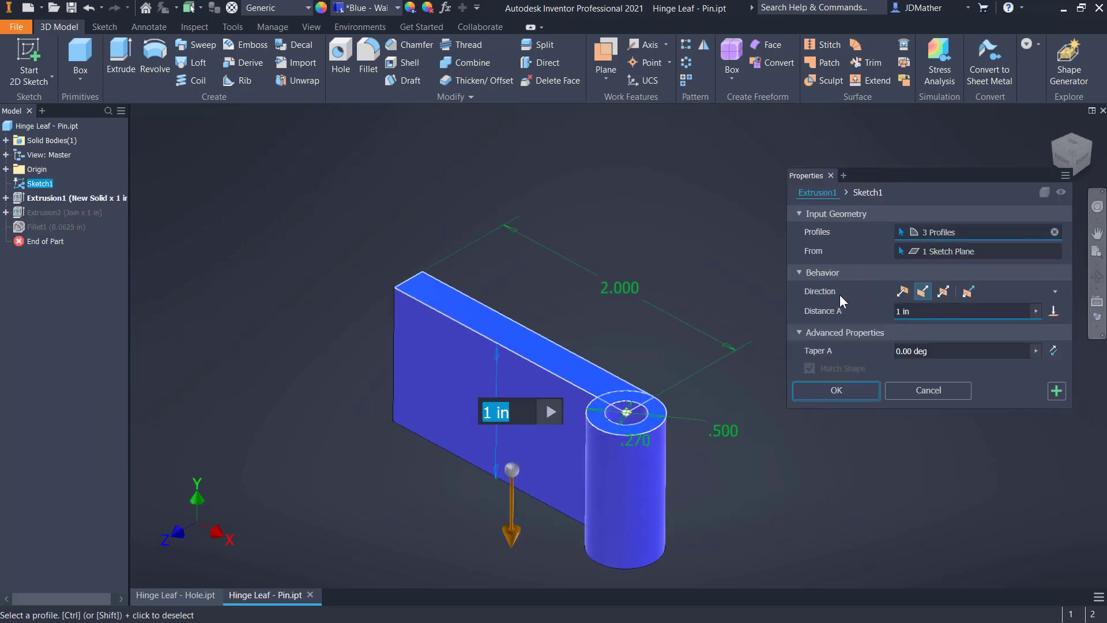
{"action": "scroll", "coordinate": [636, 421], "scroll_direction": "up", "scroll_amount": 5}
{"action": "left_click", "coordinate": [631, 429]}
{"action": "scroll", "coordinate": [631, 429], "scroll_direction": "down", "scroll_amount": 5}
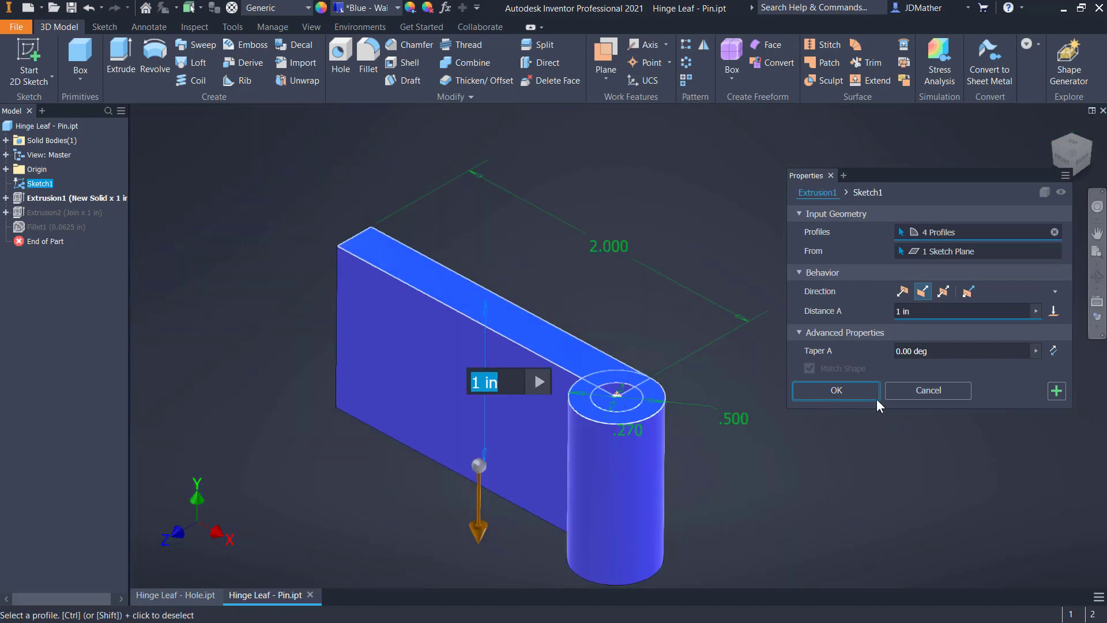
{"action": "left_click", "coordinate": [856, 390]}
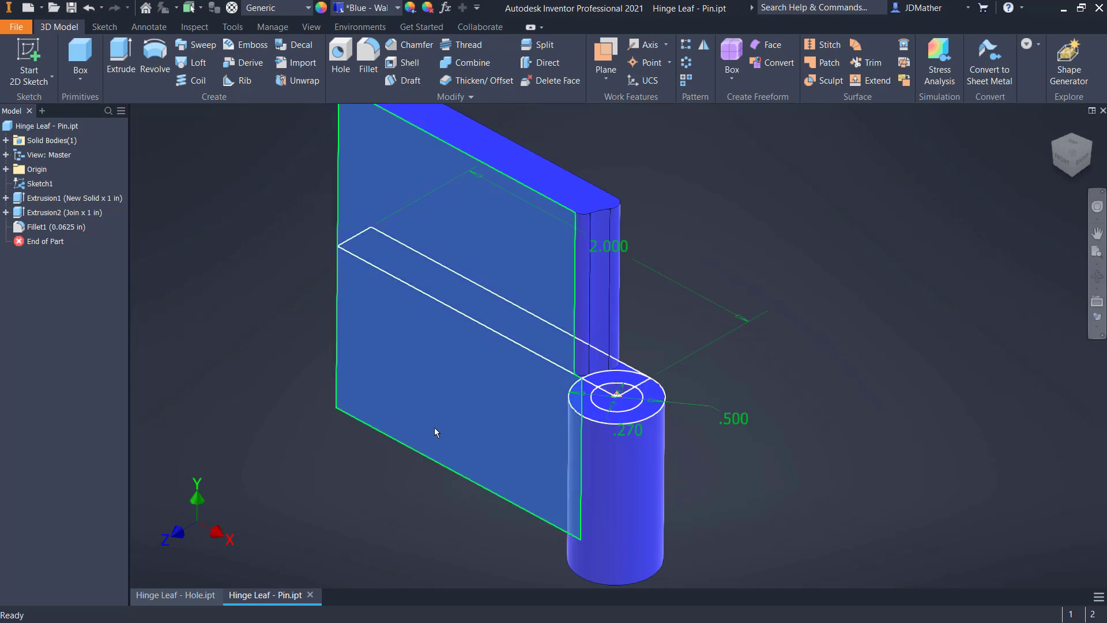
Set the pin leaf's appearance to Yellow
{"action": "left_click", "coordinate": [385, 9]}
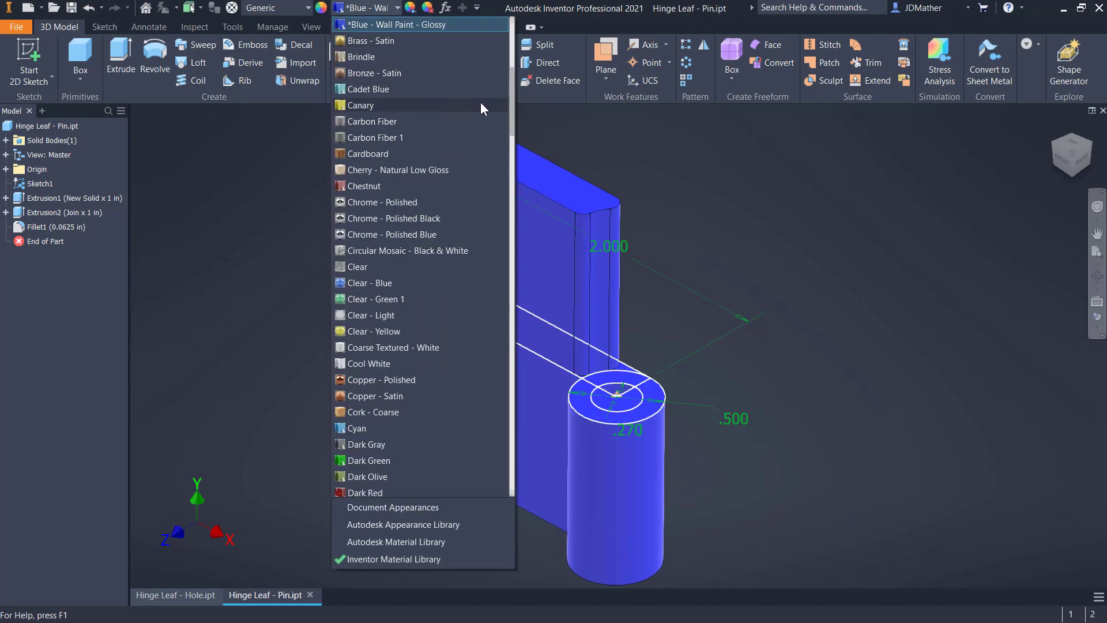
{"action": "left_click_drag", "start_coordinate": [512, 115], "coordinate": [489, 527]}
{"action": "left_click", "coordinate": [369, 429]}
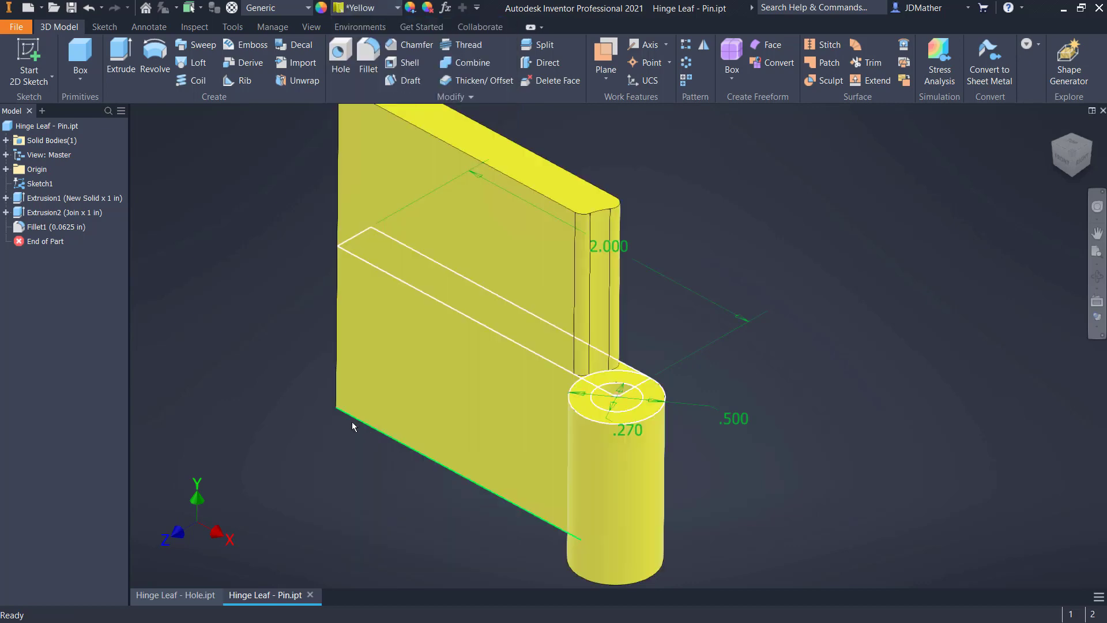
Edit the first extrusion again to add the remaining wedge region inside the 0.27 in circle, filling the barrel hole
{"action": "scroll", "coordinate": [617, 395], "scroll_direction": "up", "scroll_amount": 3}
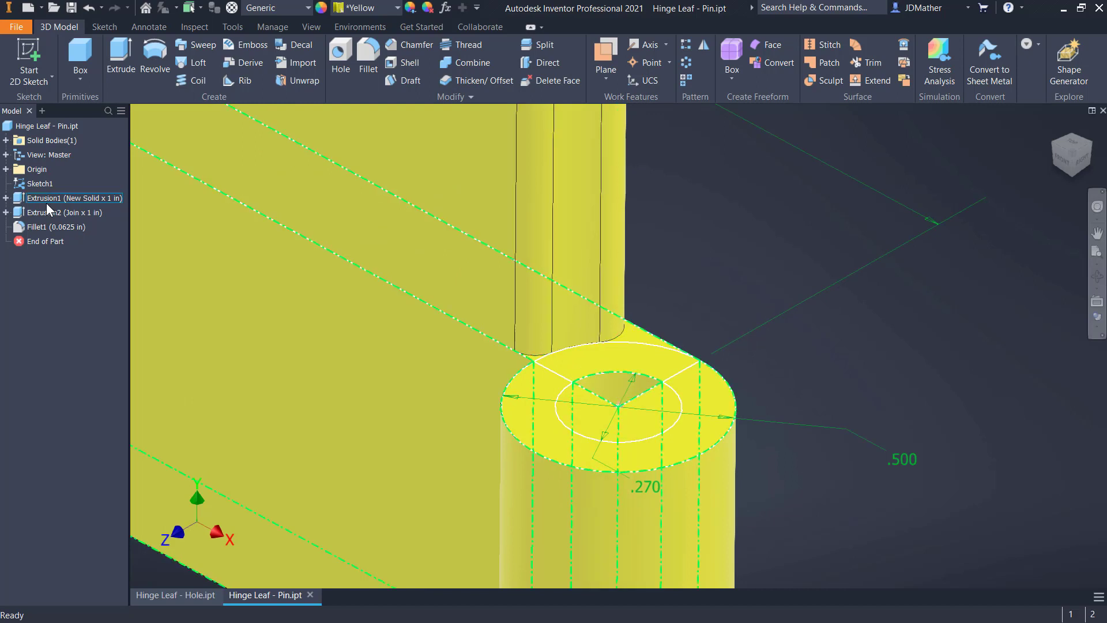
{"action": "double_click", "coordinate": [60, 198]}
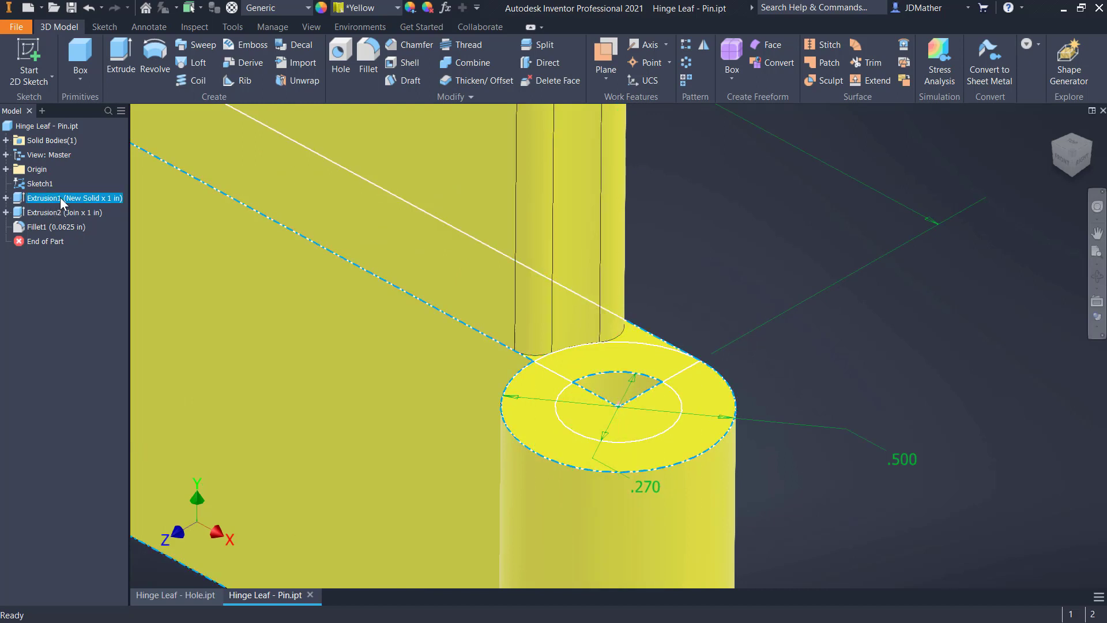
{"action": "left_click", "coordinate": [603, 395]}
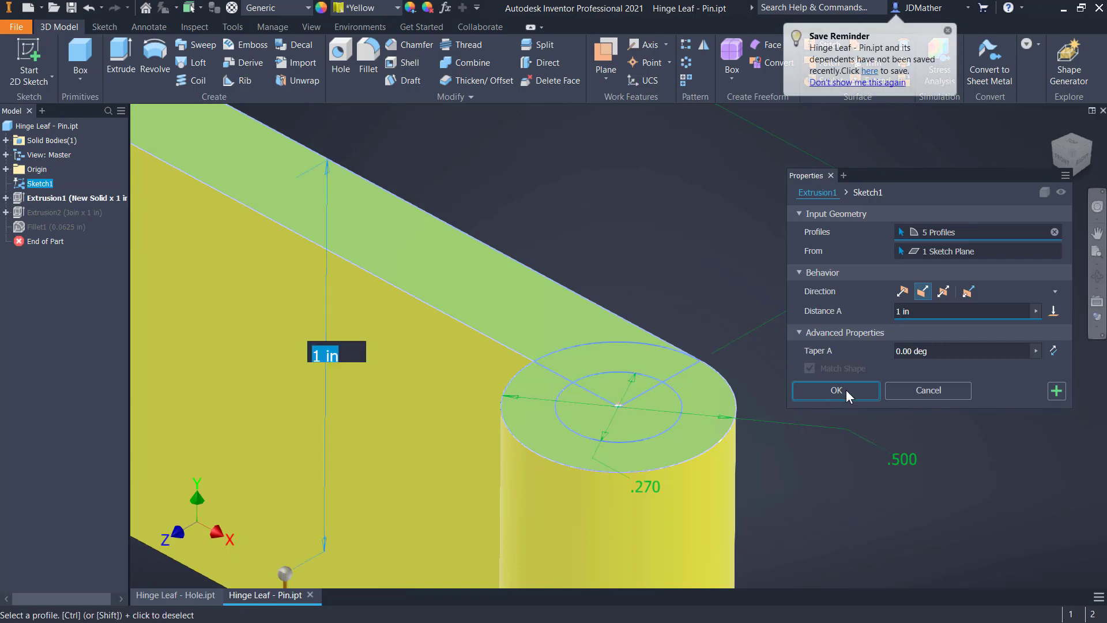
{"action": "left_click", "coordinate": [836, 391]}
{"action": "scroll", "coordinate": [637, 367], "scroll_direction": "down", "scroll_amount": 2}
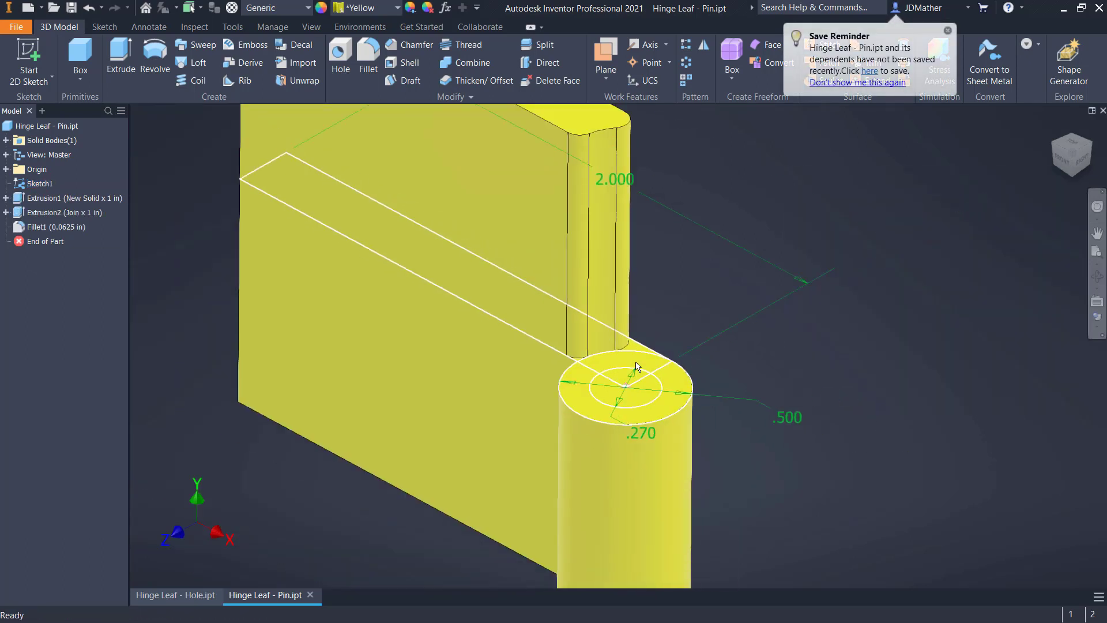
Extrude both regions of the 0.27 in circle 1 in upward, joining them to the barrel as the hinge pin
{"action": "scroll", "coordinate": [729, 396], "scroll_direction": "down", "scroll_amount": 2}
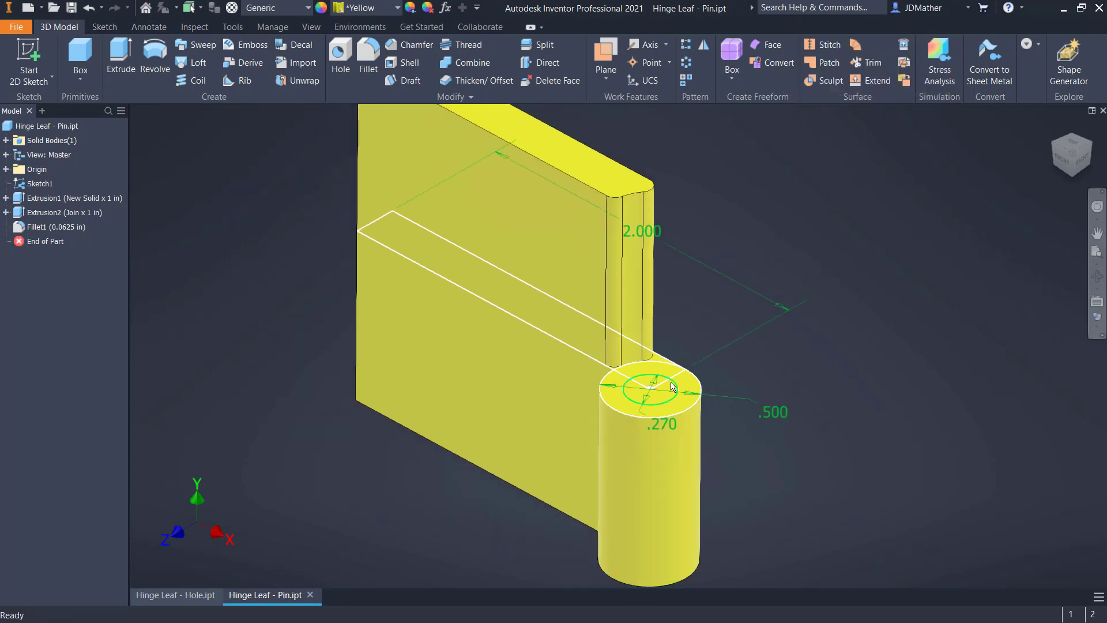
{"action": "scroll", "coordinate": [673, 387], "scroll_direction": "up", "scroll_amount": 2}
{"action": "scroll", "coordinate": [659, 337], "scroll_direction": "down", "scroll_amount": 4}
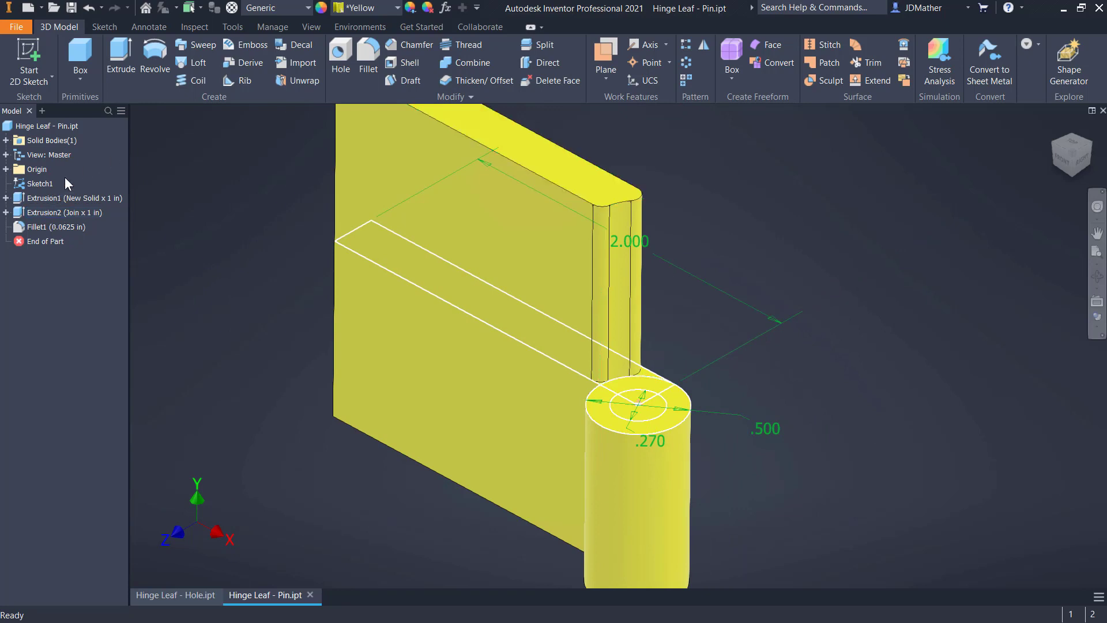
{"action": "left_click", "coordinate": [122, 59]}
{"action": "scroll", "coordinate": [639, 409], "scroll_direction": "up", "scroll_amount": 5}
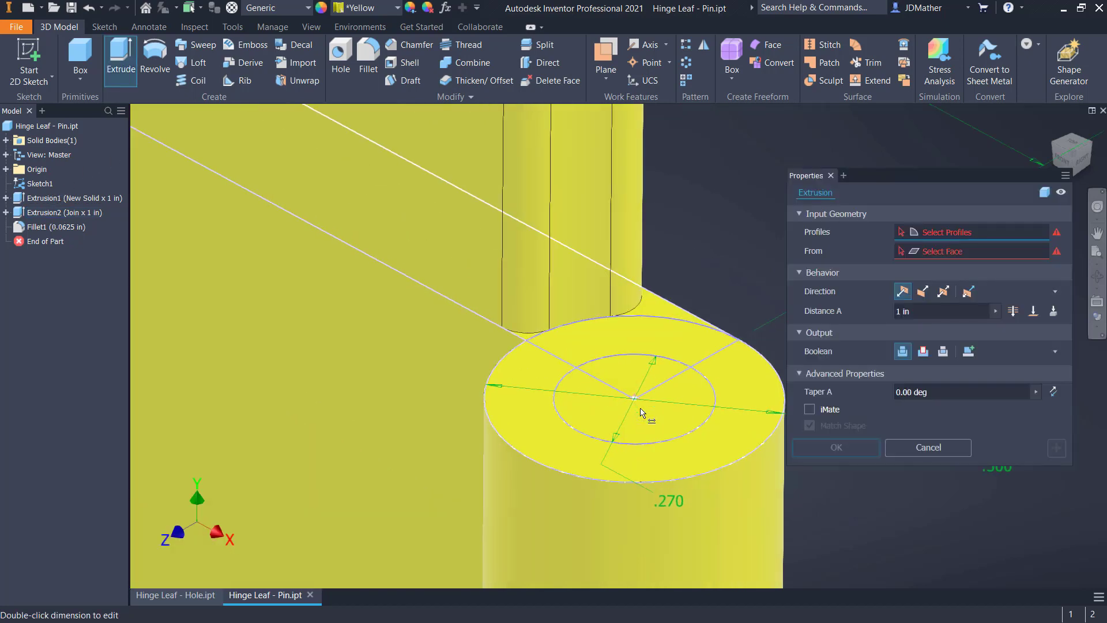
{"action": "left_click", "coordinate": [659, 444]}
{"action": "left_click", "coordinate": [713, 446]}
{"action": "scroll", "coordinate": [713, 446], "scroll_direction": "down", "scroll_amount": 5}
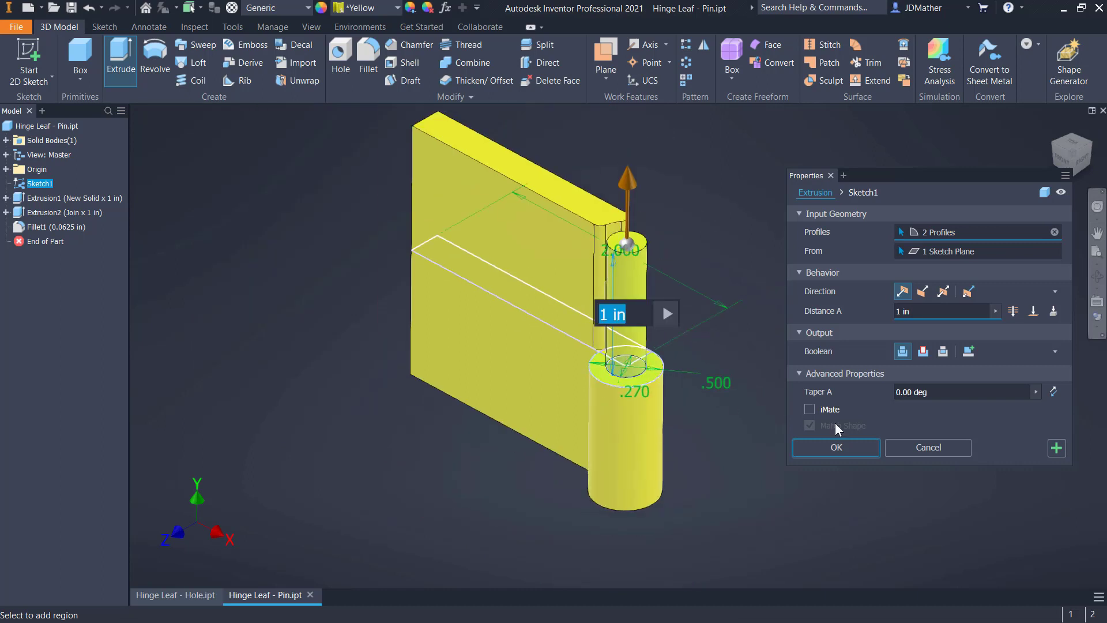
{"action": "left_click", "coordinate": [836, 448]}
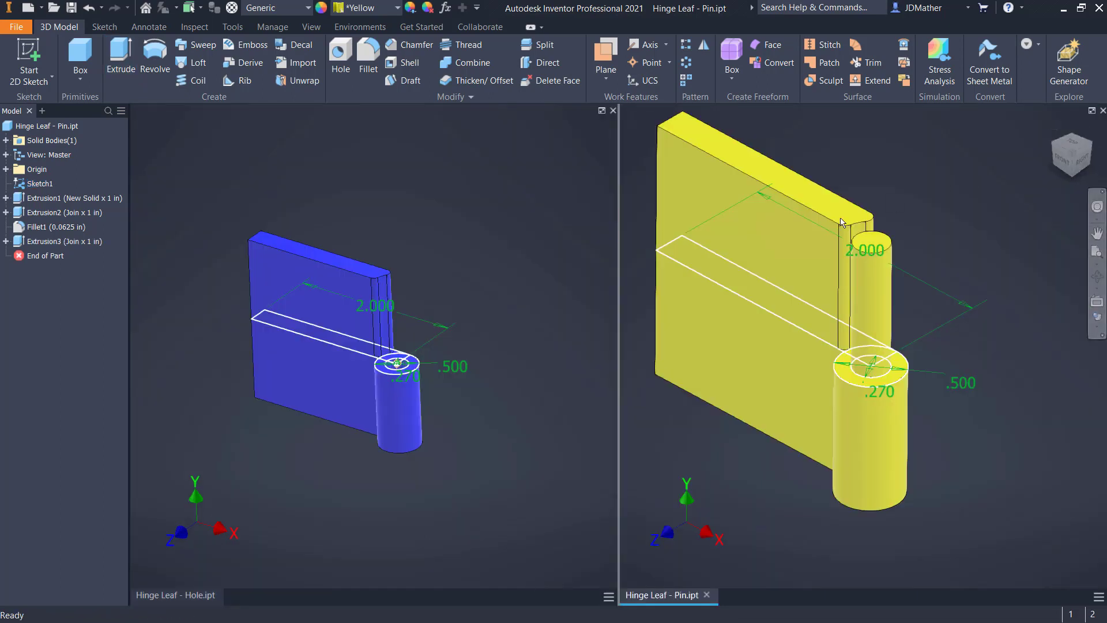
Compare the hole leaf and the pin leaf side by side, examining their barrels and the pin from several angles
{"action": "scroll", "coordinate": [388, 394], "scroll_direction": "up", "scroll_amount": 3}
{"action": "scroll", "coordinate": [392, 393], "scroll_direction": "down", "scroll_amount": 3}
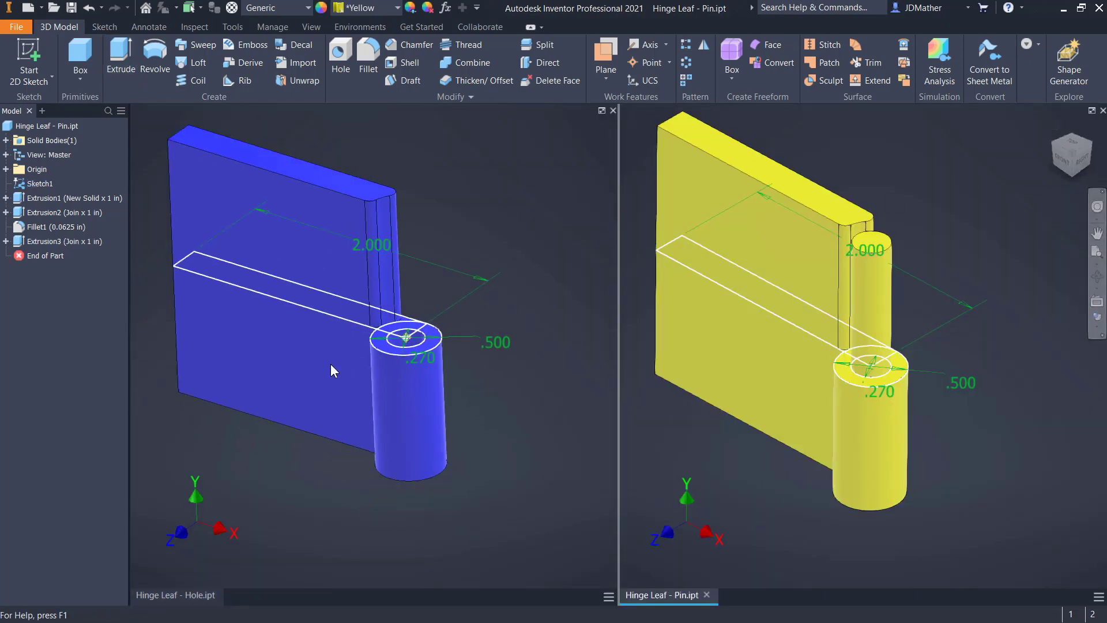
{"action": "scroll", "coordinate": [280, 287], "scroll_direction": "up", "scroll_amount": 4}
{"action": "scroll", "coordinate": [279, 286], "scroll_direction": "down", "scroll_amount": 1}
{"action": "middle_click_drag", "start_coordinate": [497, 378], "coordinate": [517, 409], "text": "shift"}
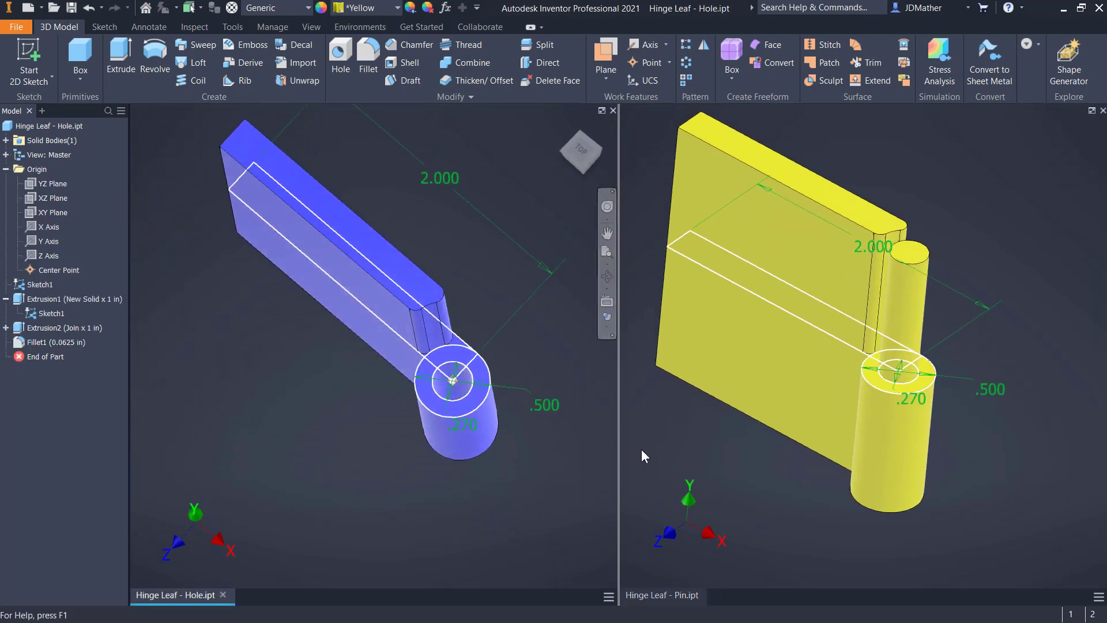
{"action": "left_click", "coordinate": [715, 460]}
{"action": "middle_click_drag", "start_coordinate": [875, 391], "coordinate": [824, 487], "text": "shift"}
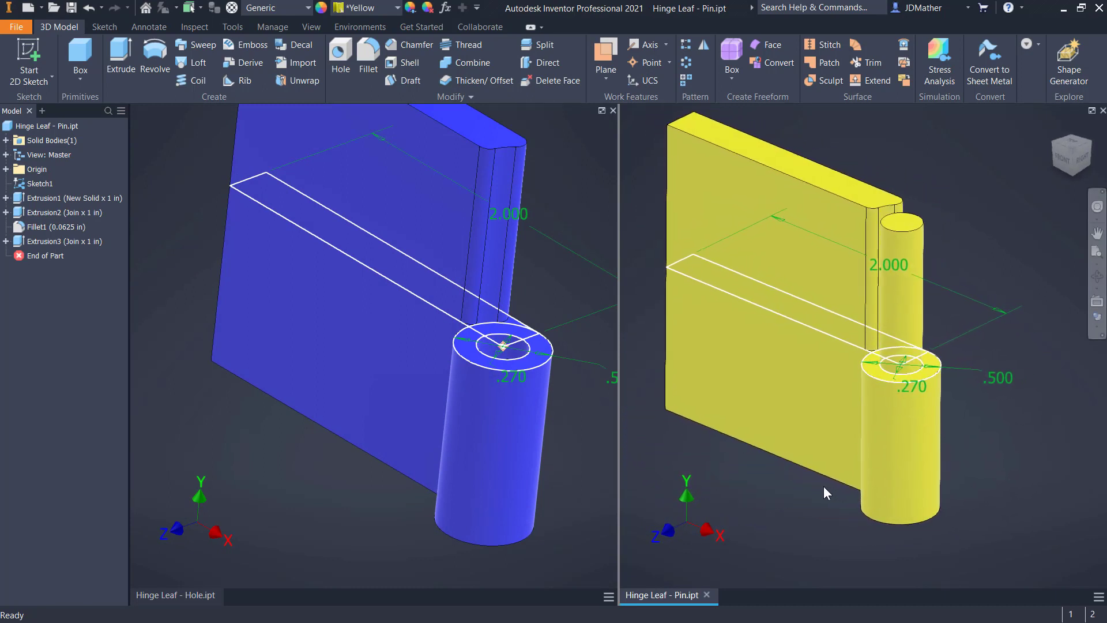
{"action": "middle_click_drag", "start_coordinate": [823, 486], "coordinate": [713, 455], "text": "shift"}
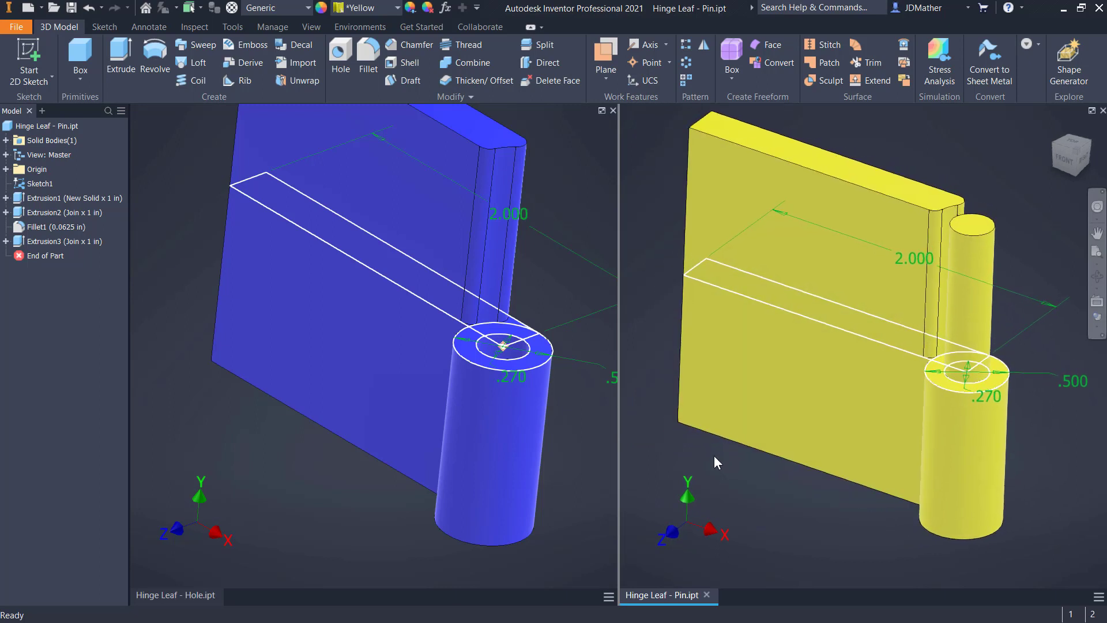
Roll the pin leaf's history back to just before the fillet and return to the home view
{"action": "left_click_drag", "start_coordinate": [56, 257], "coordinate": [69, 223]}
{"action": "scroll", "coordinate": [905, 504], "scroll_direction": "down", "scroll_amount": 1}
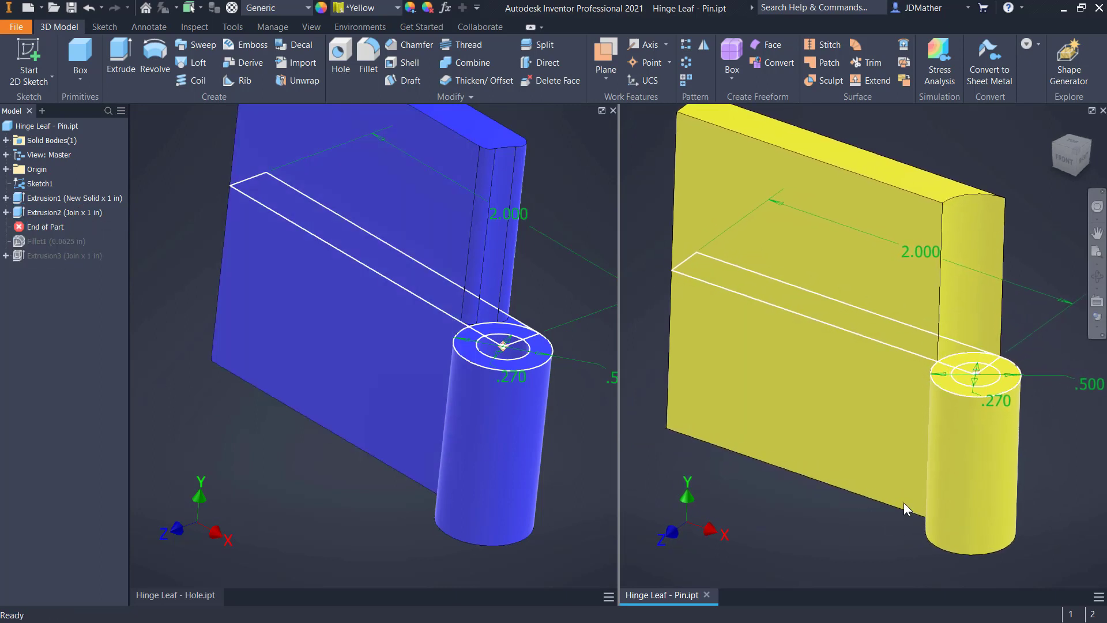
{"action": "mouse_move", "coordinate": [968, 320]}
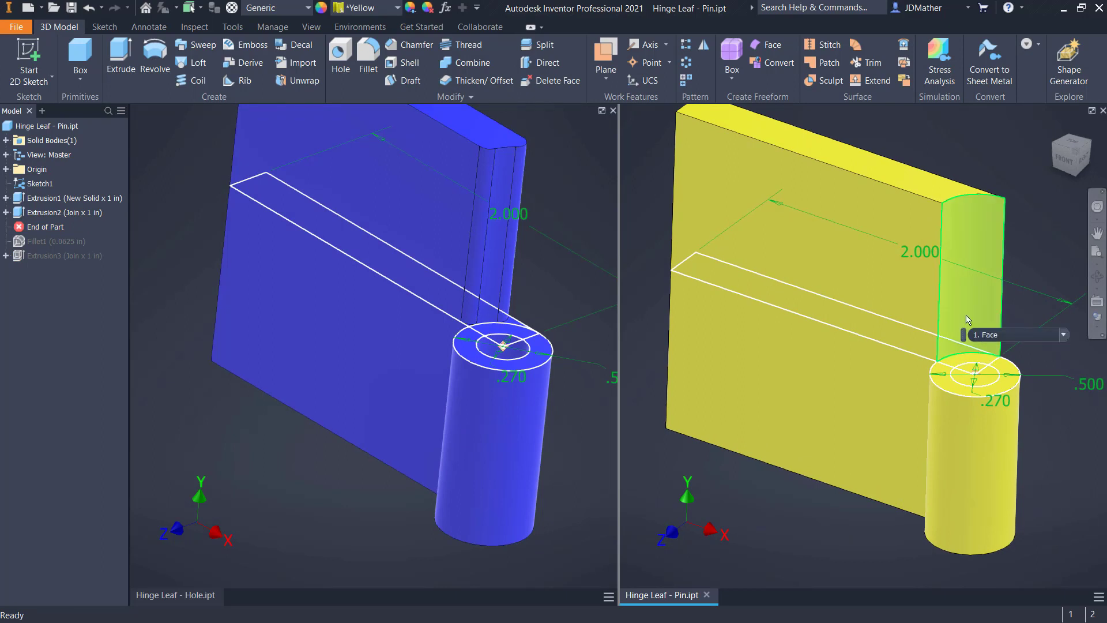
{"action": "key", "text": "F6"}
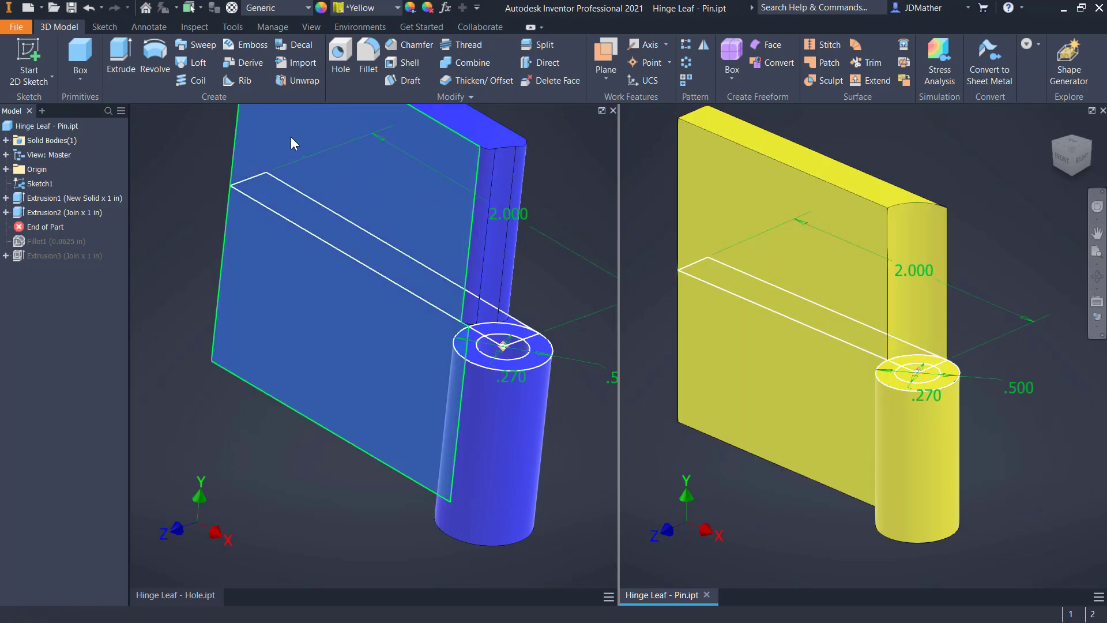
Thicken the curved barrel-side face of the upper leaf by 0.1 in, reversing the direction so it goes into the leaf
{"action": "left_click", "coordinate": [474, 81]}
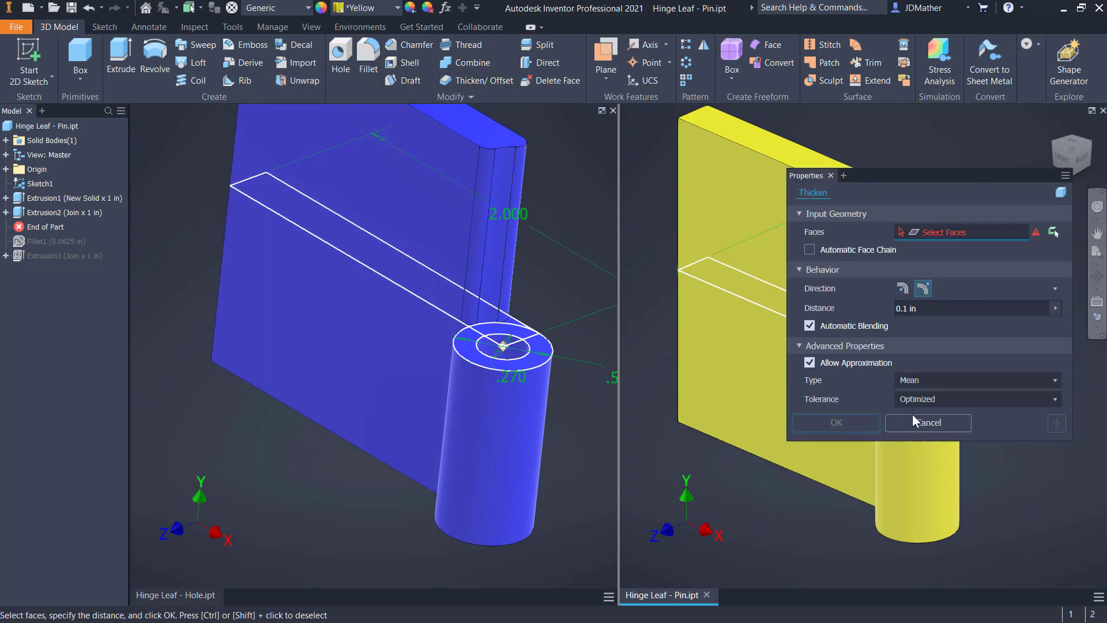
{"action": "left_click_drag", "start_coordinate": [805, 175], "coordinate": [484, 228]}
{"action": "left_click", "coordinate": [918, 308]}
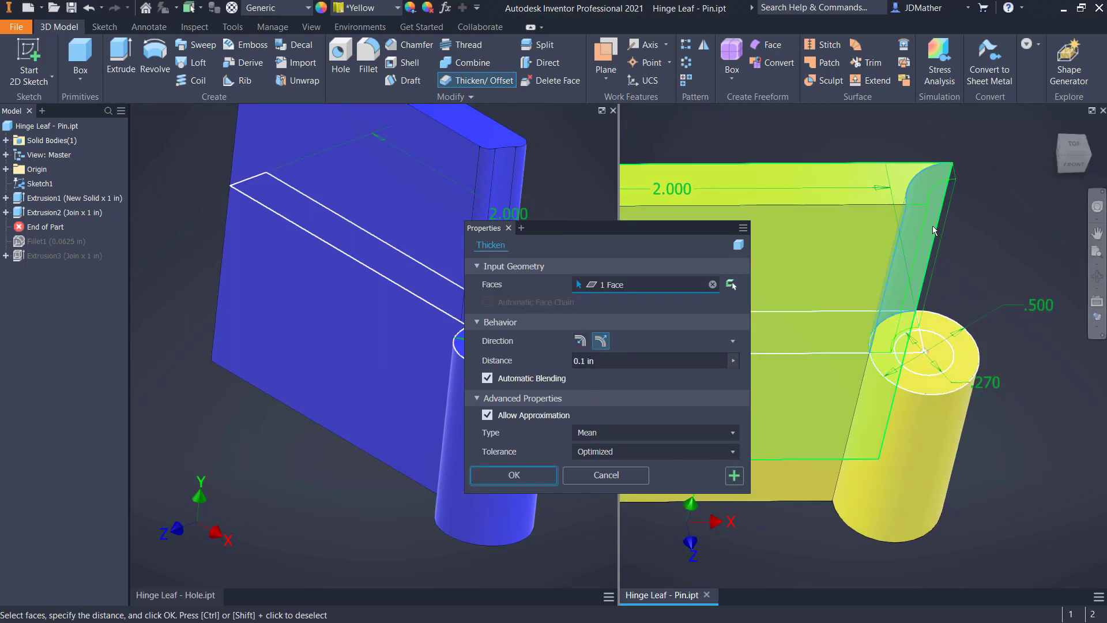
{"action": "left_click", "coordinate": [581, 341]}
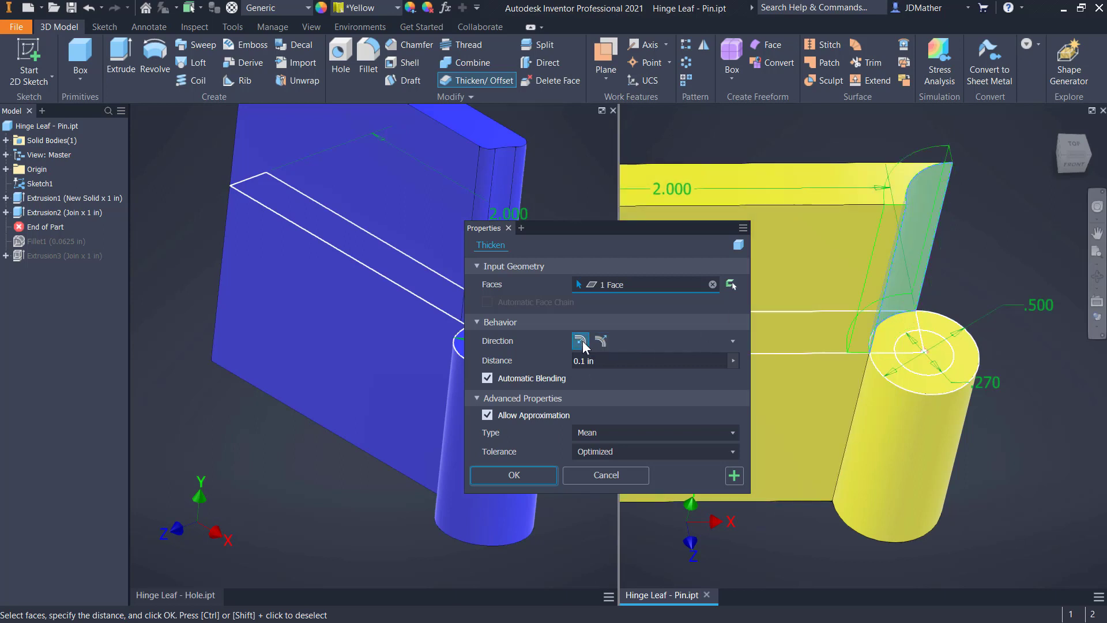
{"action": "left_click", "coordinate": [607, 362]}
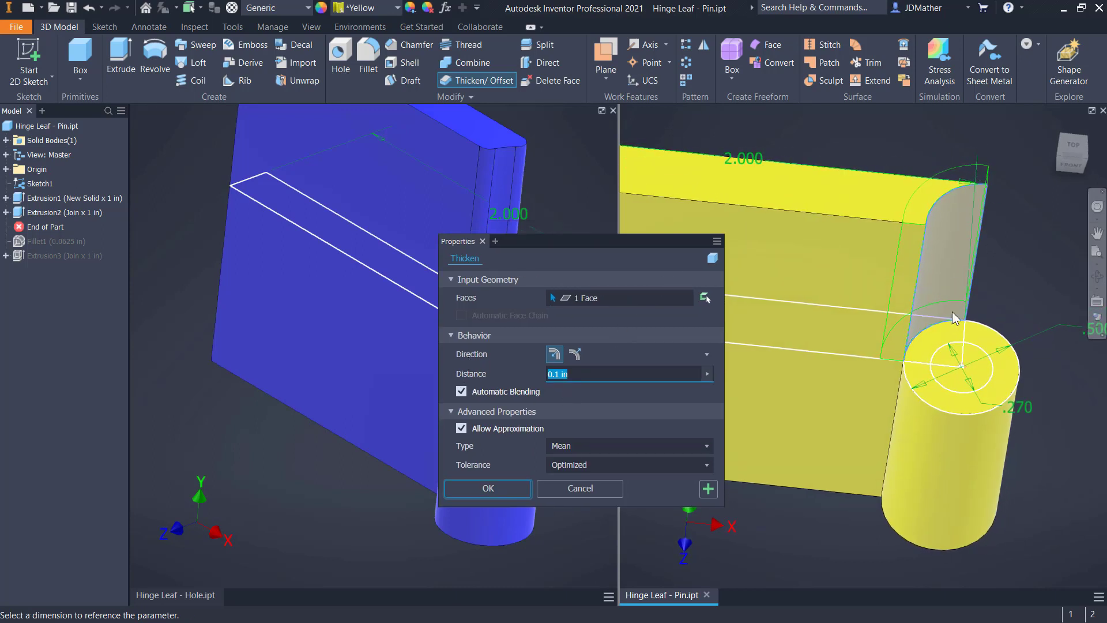
{"action": "left_click", "coordinate": [503, 492]}
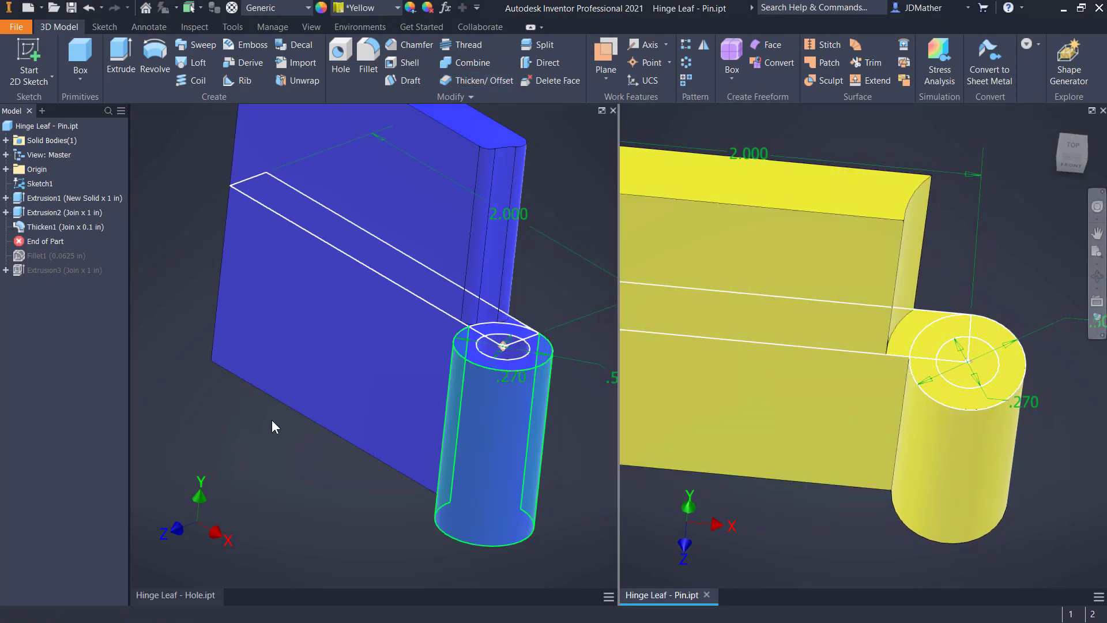
Change the pin leaf's thicken feature to a distance of 0.005 in
{"action": "right_click", "coordinate": [36, 227]}
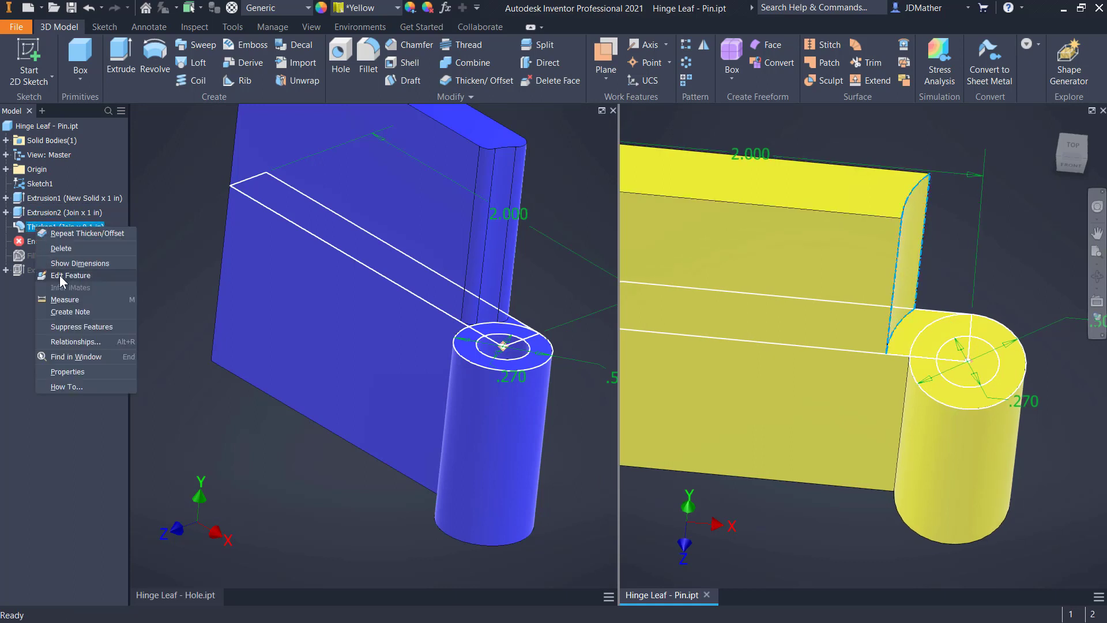
{"action": "left_click", "coordinate": [54, 233]}
{"action": "left_click", "coordinate": [579, 380]}
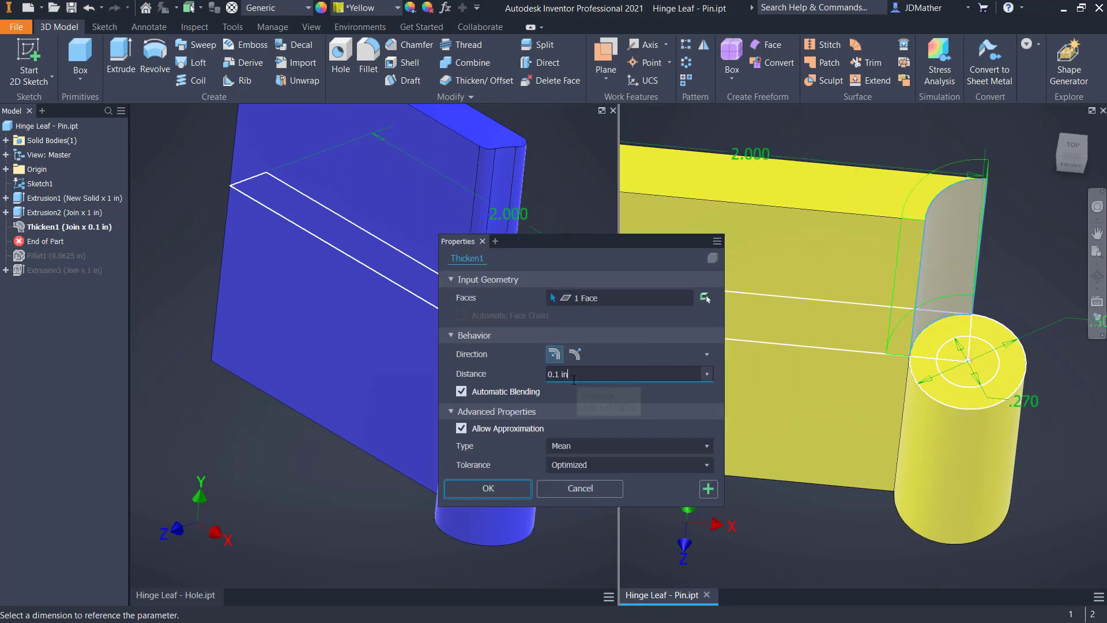
{"action": "type", "text": ".005"}
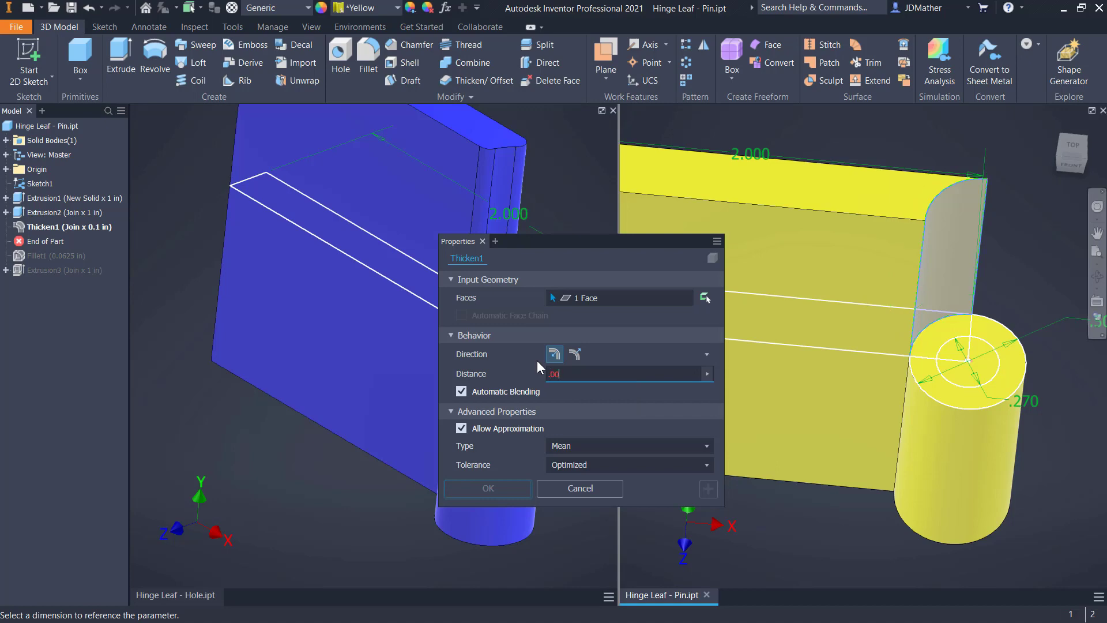
{"action": "key", "text": "Return"}
Roll the pin leaf's history forward past the fillet and the pin extrusion to restore both features
{"action": "scroll", "coordinate": [952, 312], "scroll_direction": "down", "scroll_amount": 6}
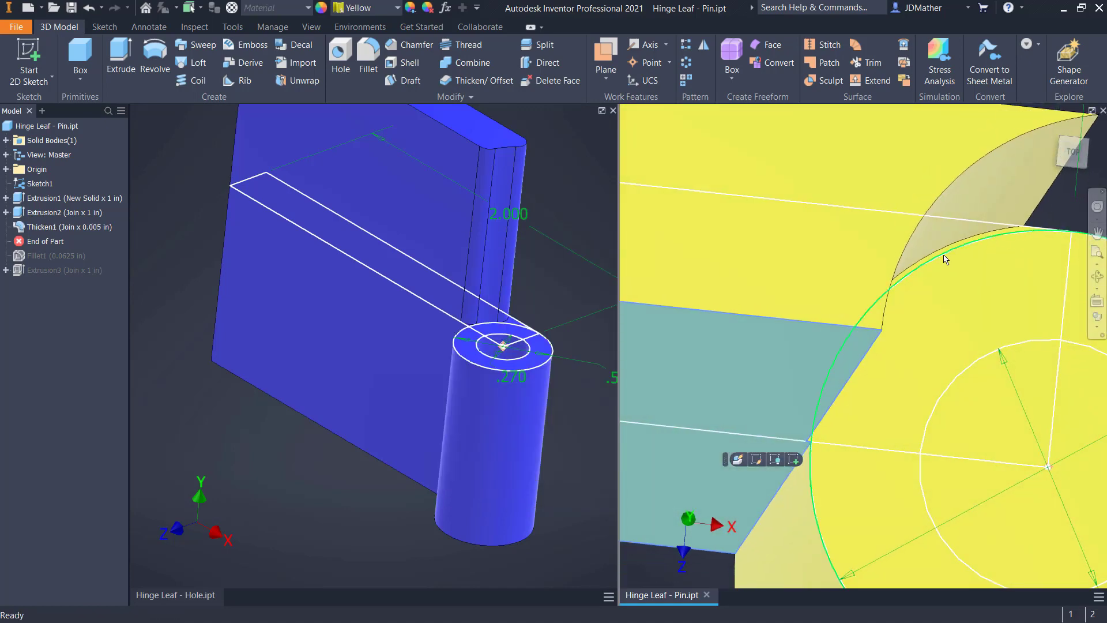
{"action": "scroll", "coordinate": [946, 260], "scroll_direction": "up", "scroll_amount": 6}
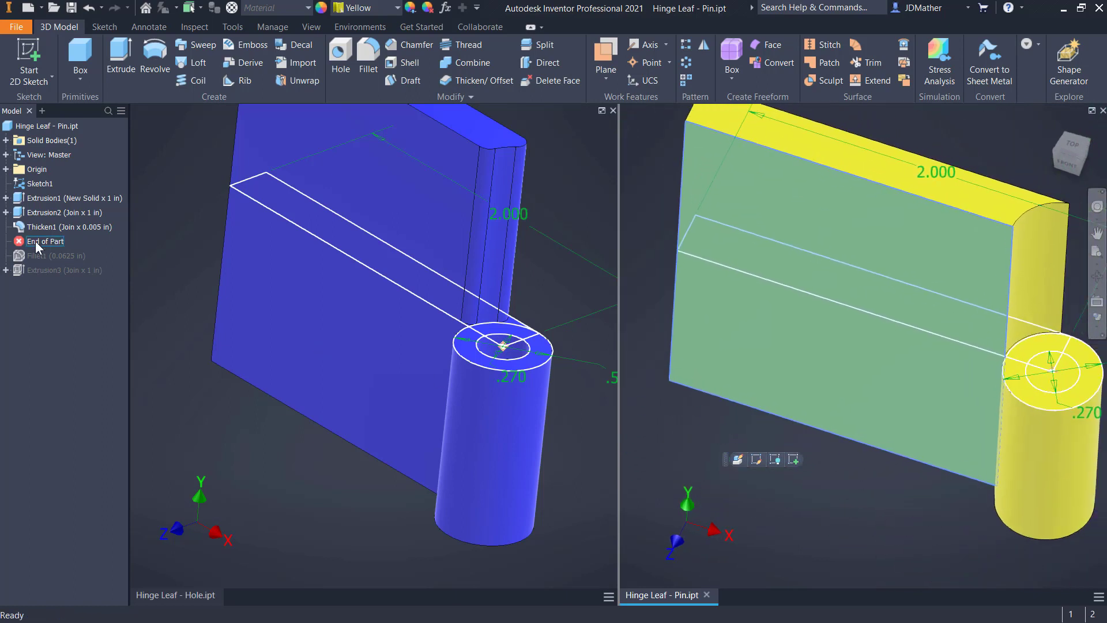
{"action": "left_click_drag", "start_coordinate": [36, 241], "coordinate": [37, 262]}
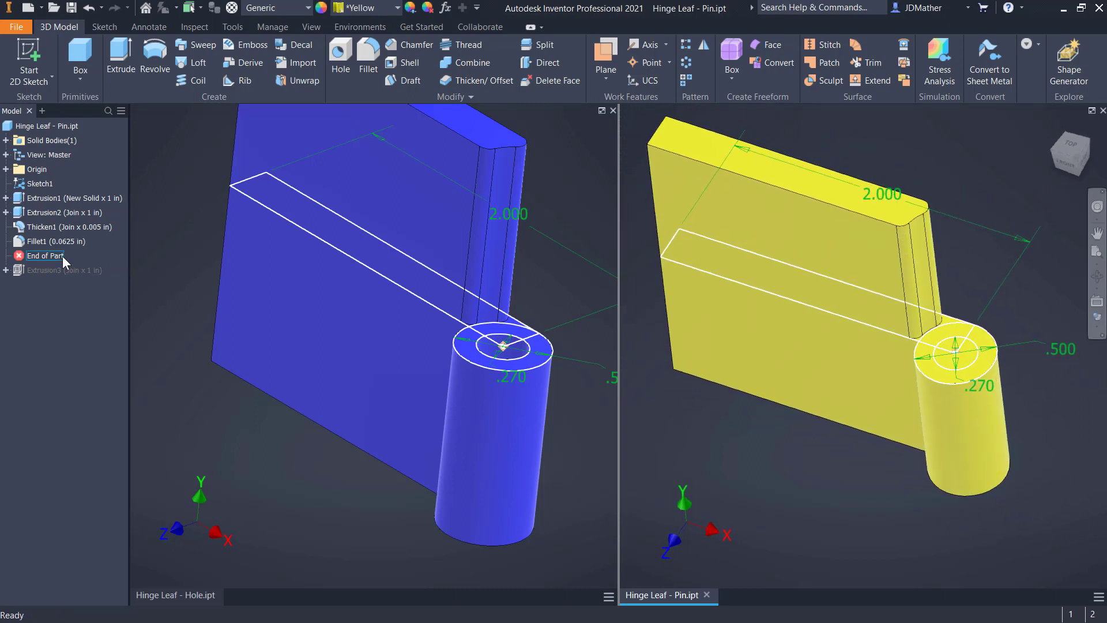
{"action": "left_click_drag", "start_coordinate": [64, 263], "coordinate": [60, 276]}
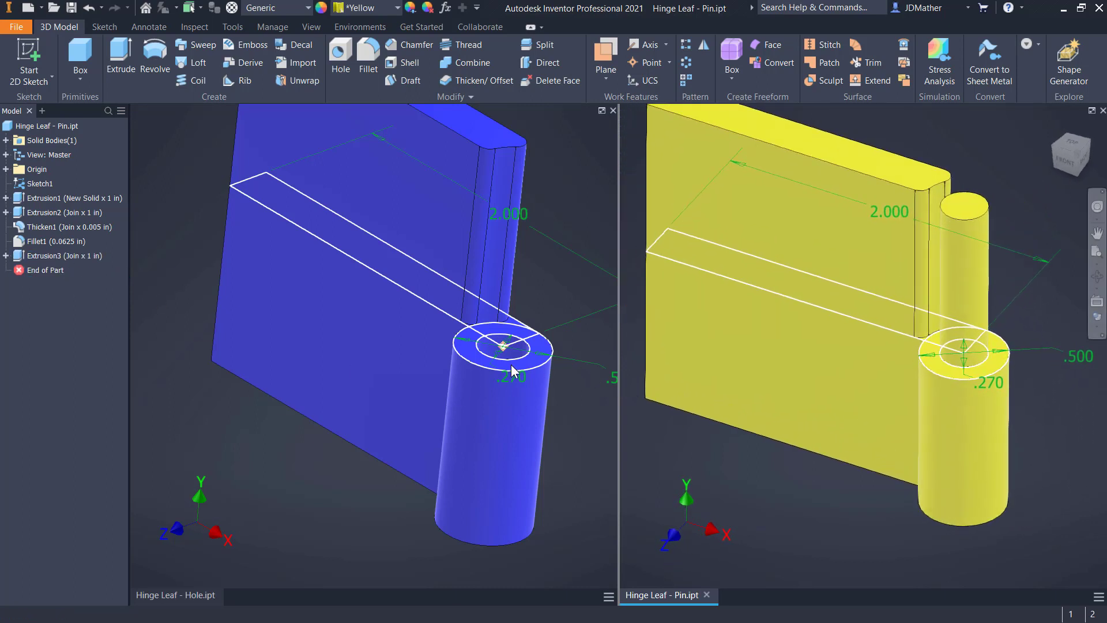
Set the pin circle's diameter on the pin leaf to 0.265 in
{"action": "left_click", "coordinate": [494, 369]}
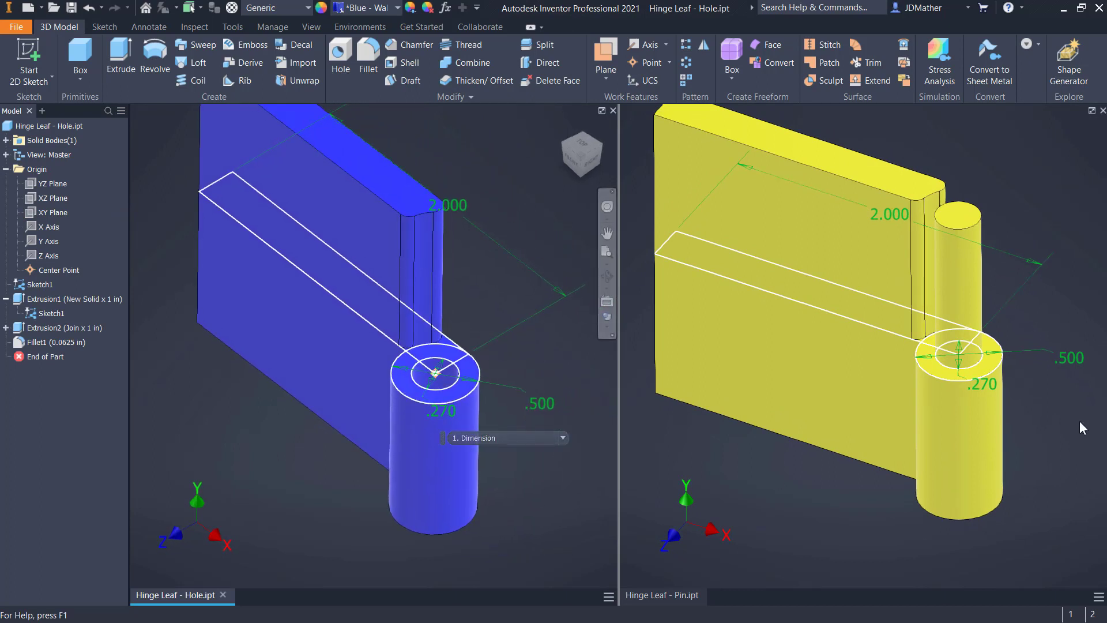
{"action": "left_click", "coordinate": [970, 399]}
{"action": "left_click", "coordinate": [970, 399]}
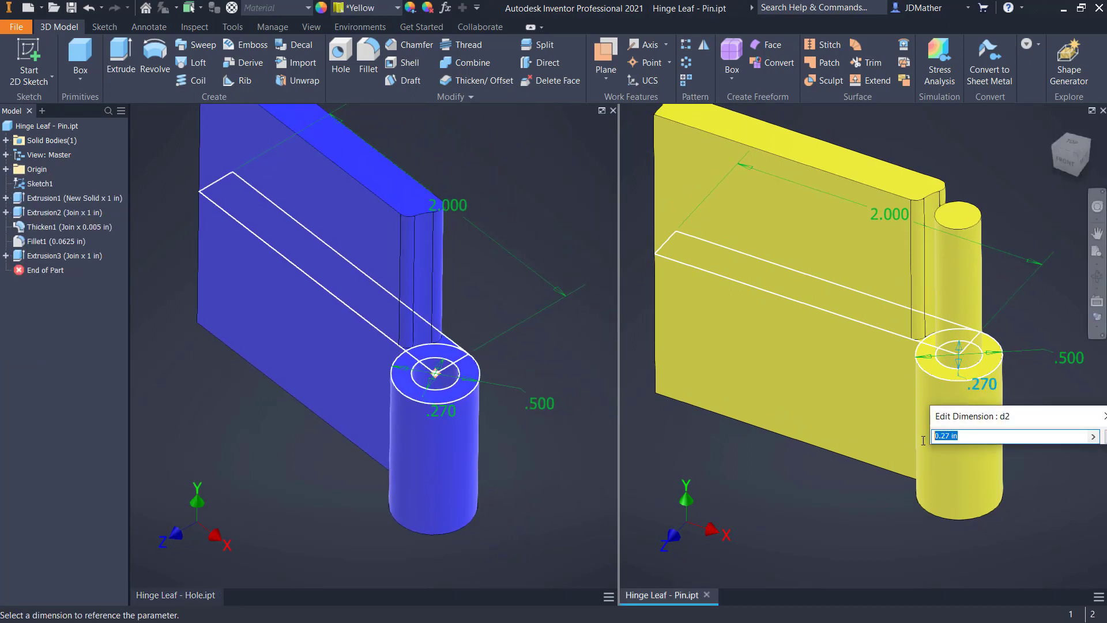
{"action": "type", "text": "0.265"}
{"action": "key", "text": "Return"}
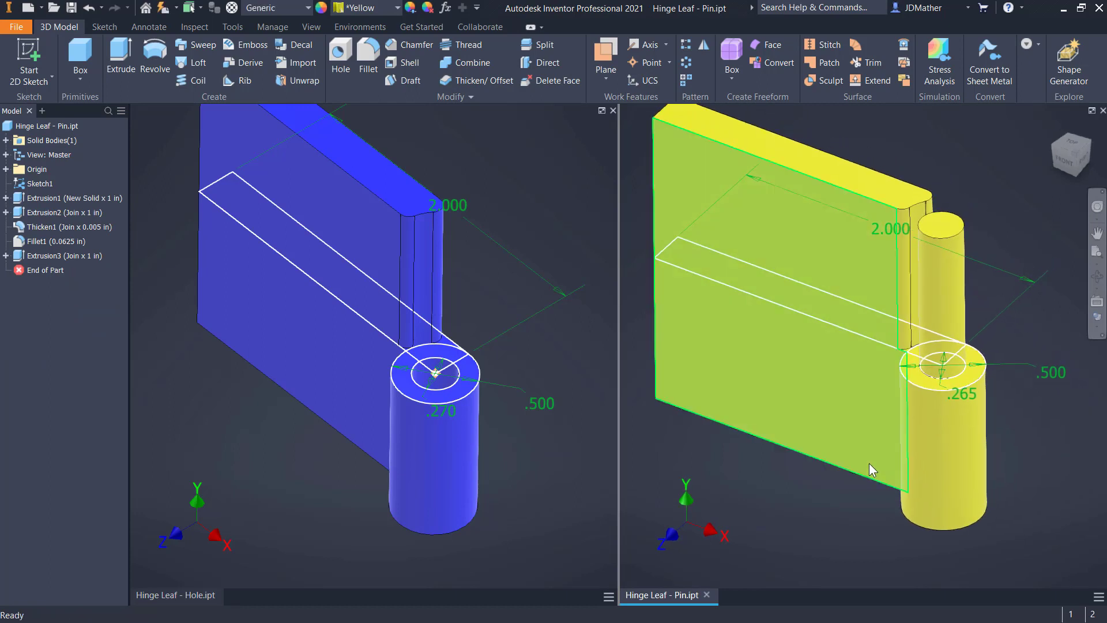
Hide Sketch1 in both the pin leaf and the hole leaf, and make the pin leaf active again
{"action": "mouse_move", "coordinate": [870, 463]}
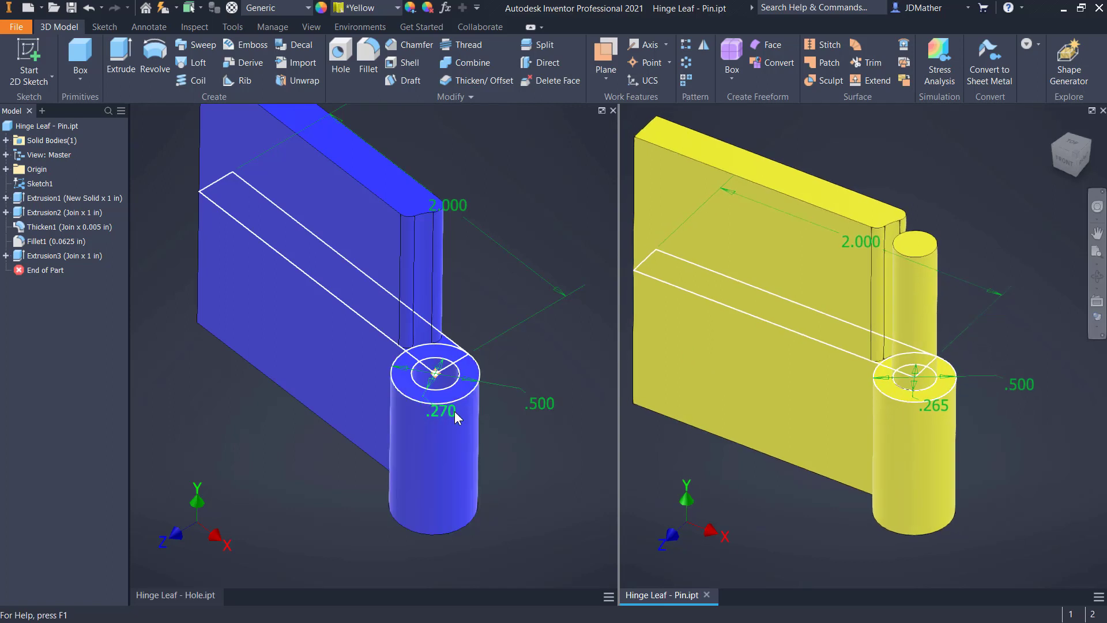
{"action": "scroll", "coordinate": [456, 380], "scroll_direction": "down", "scroll_amount": 1}
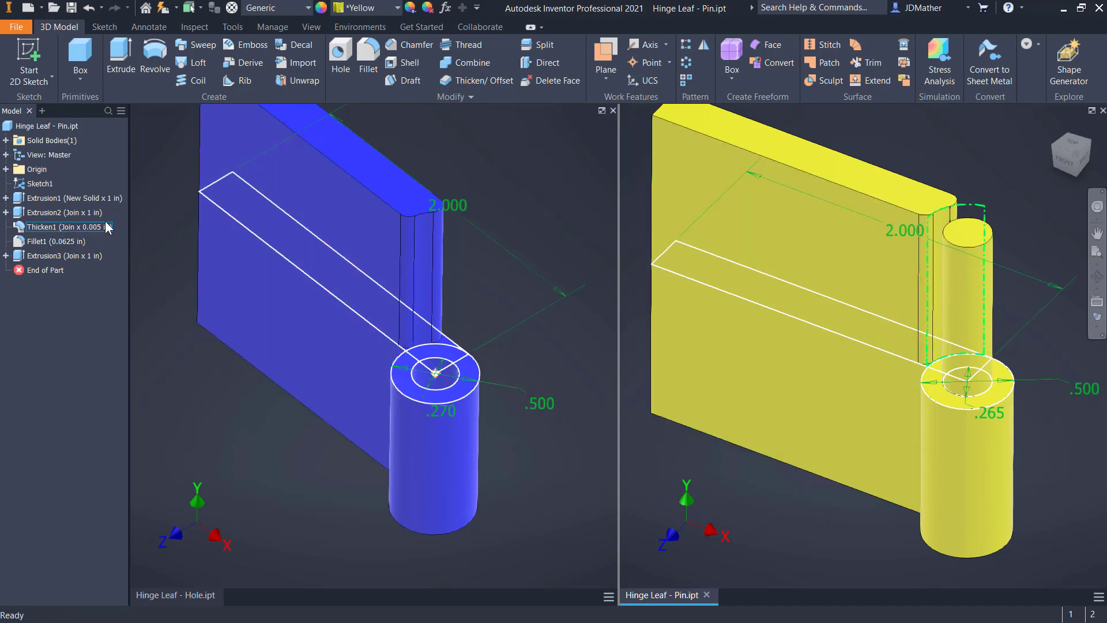
{"action": "right_click", "coordinate": [50, 184]}
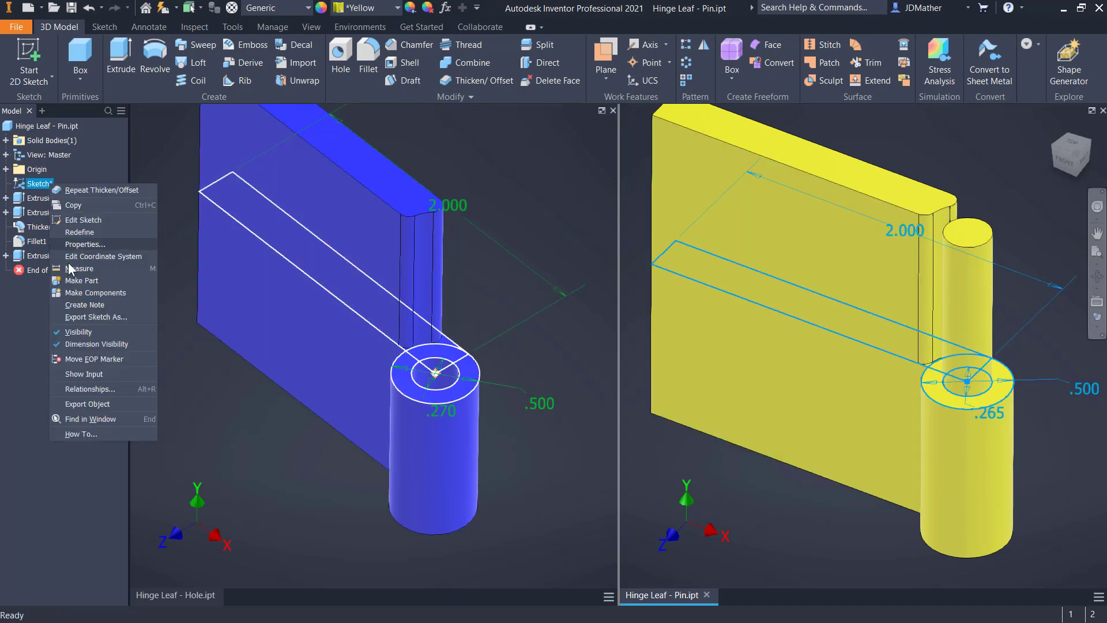
{"action": "left_click", "coordinate": [79, 333]}
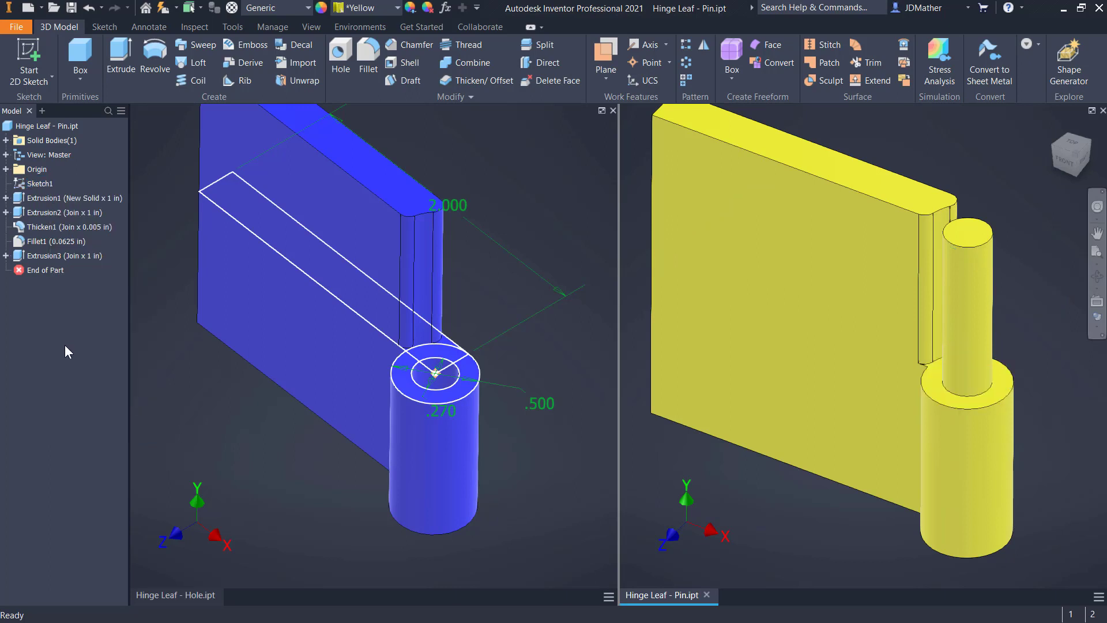
{"action": "left_click", "coordinate": [215, 396]}
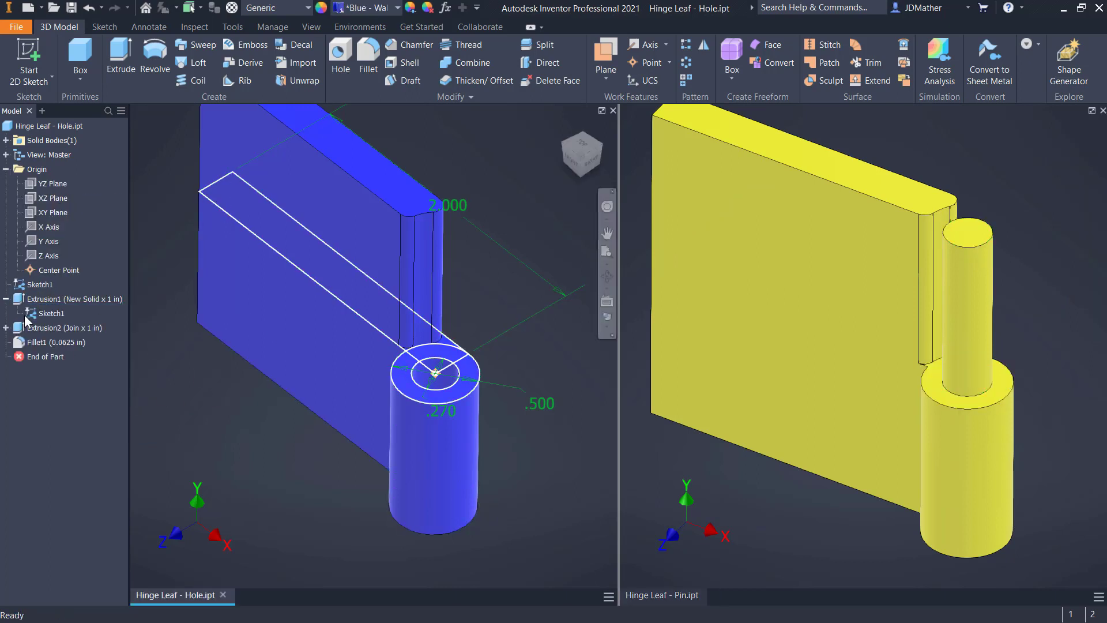
{"action": "right_click", "coordinate": [37, 285]}
{"action": "left_click", "coordinate": [78, 434]}
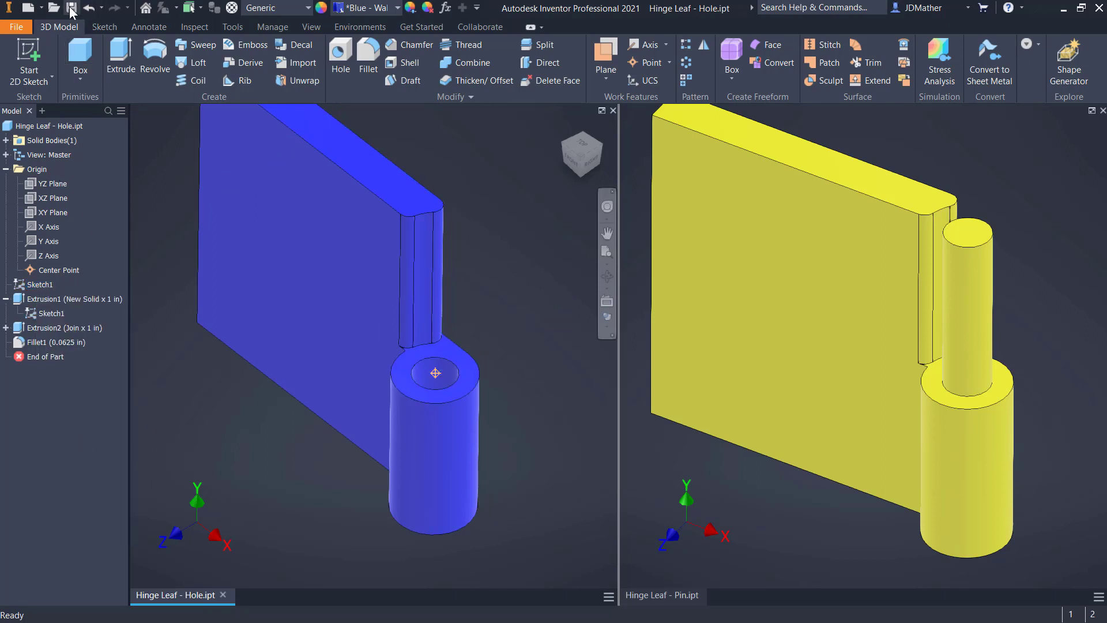
{"action": "left_click", "coordinate": [870, 153]}
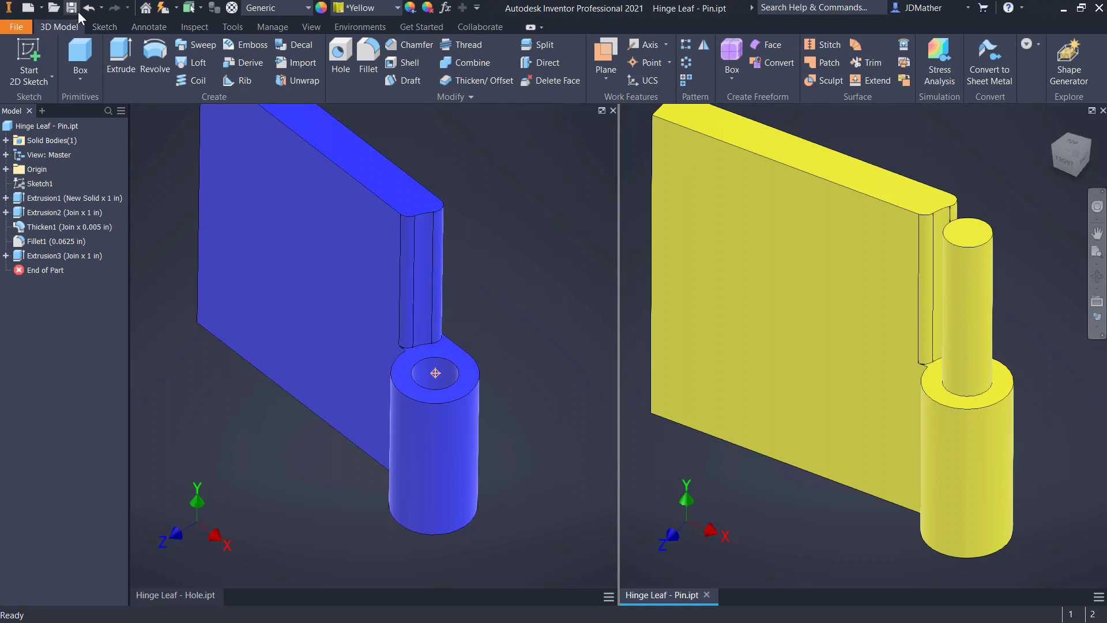
Create a new assembly and save it as Revolution Joint
{"action": "left_click", "coordinate": [41, 8]}
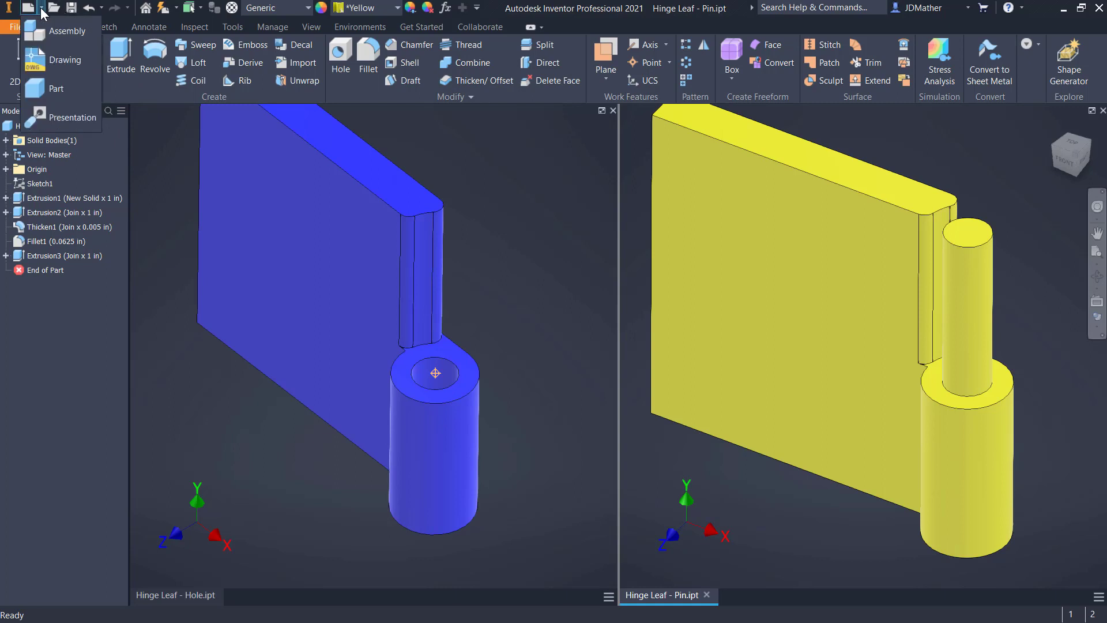
{"action": "left_click", "coordinate": [55, 38]}
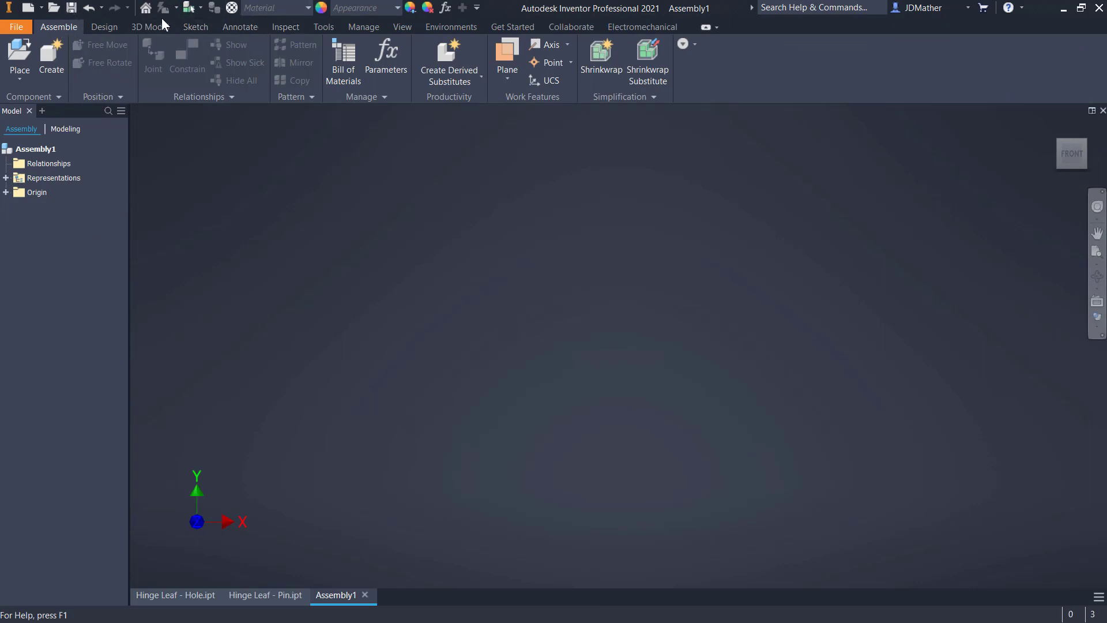
{"action": "left_click", "coordinate": [72, 9]}
{"action": "type", "text": "Re"}
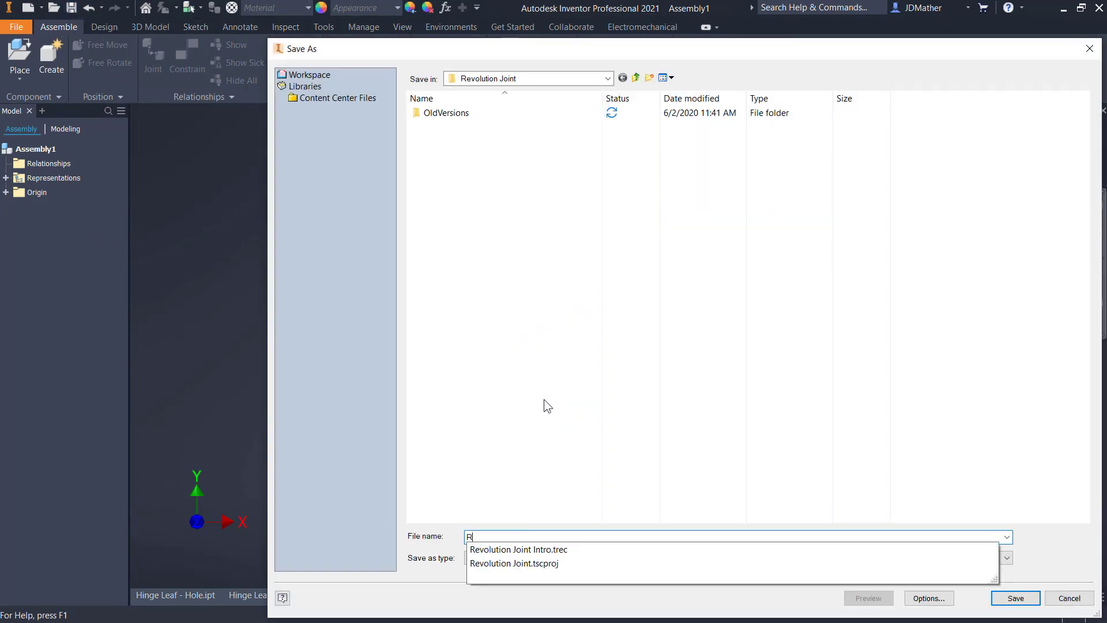
{"action": "type", "text": "volution Joint"}
{"action": "key", "text": "Return"}
Place one Hinge Leaf - Hole.ipt grounded at the assembly origin and show it in the home view
{"action": "left_click", "coordinate": [19, 55]}
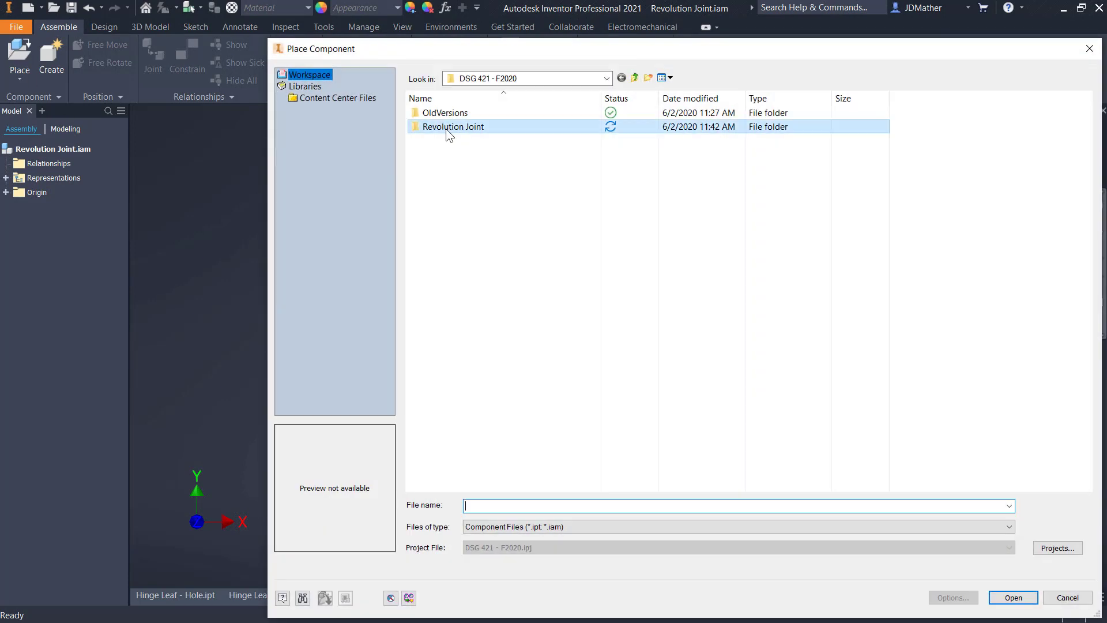
{"action": "double_click", "coordinate": [448, 128]}
{"action": "left_click", "coordinate": [470, 128]}
{"action": "left_click", "coordinate": [1013, 597]}
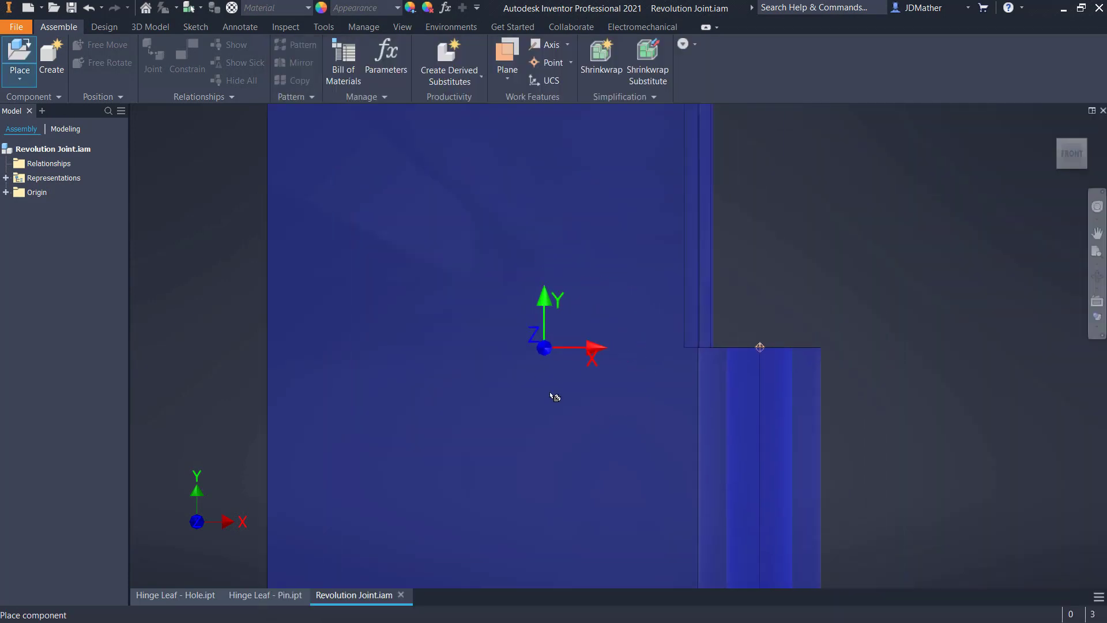
{"action": "right_click", "coordinate": [602, 364]}
{"action": "left_click", "coordinate": [637, 385]}
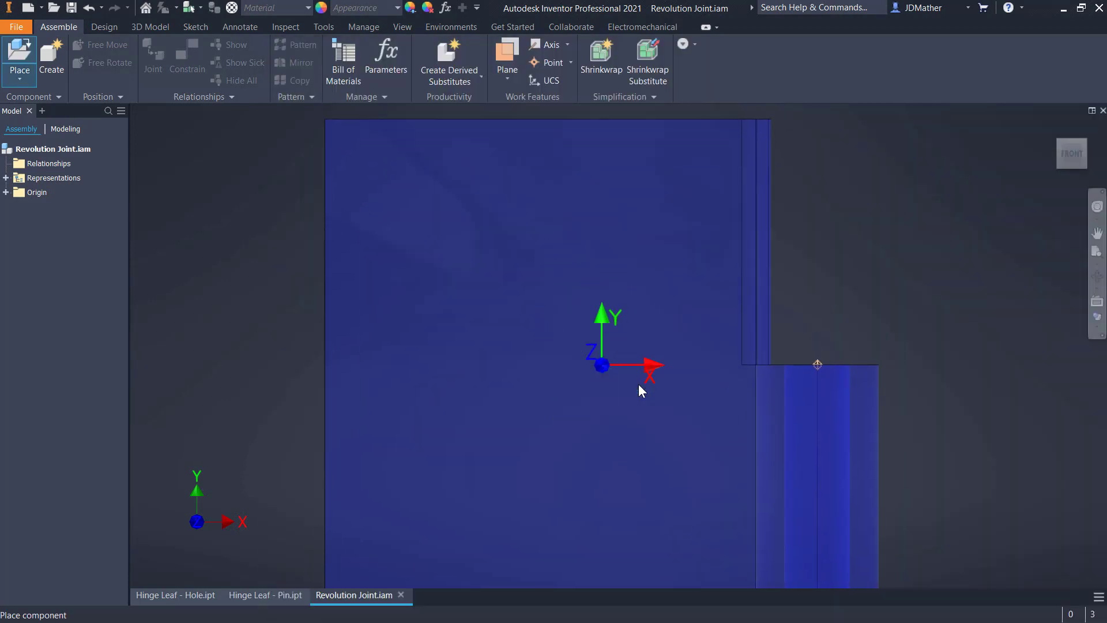
{"action": "key", "text": "F6"}
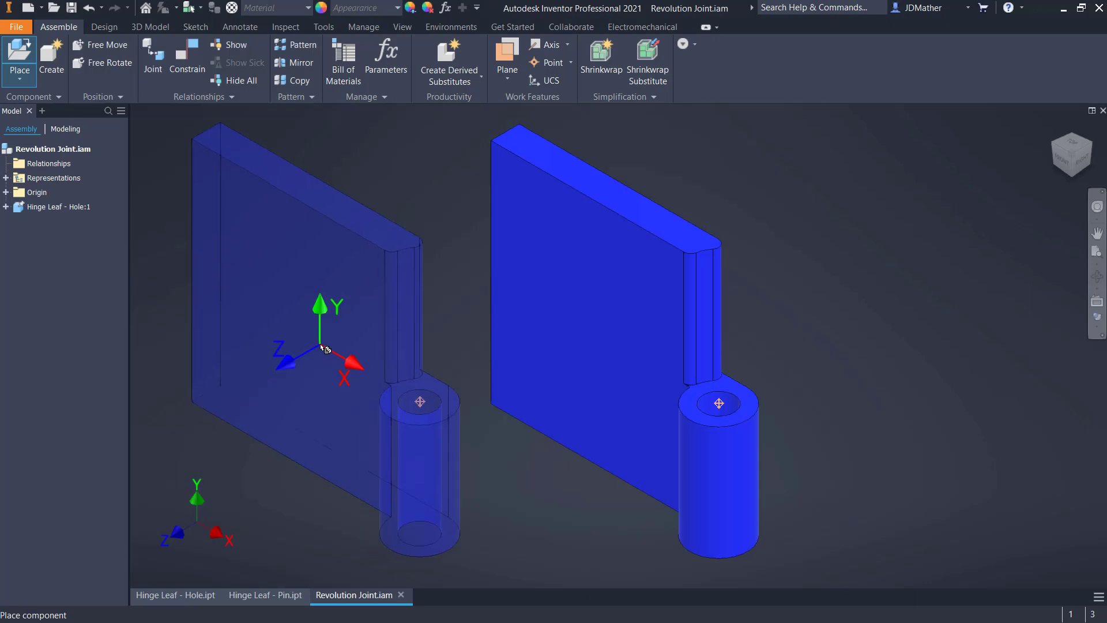
{"action": "key", "text": "Escape"}
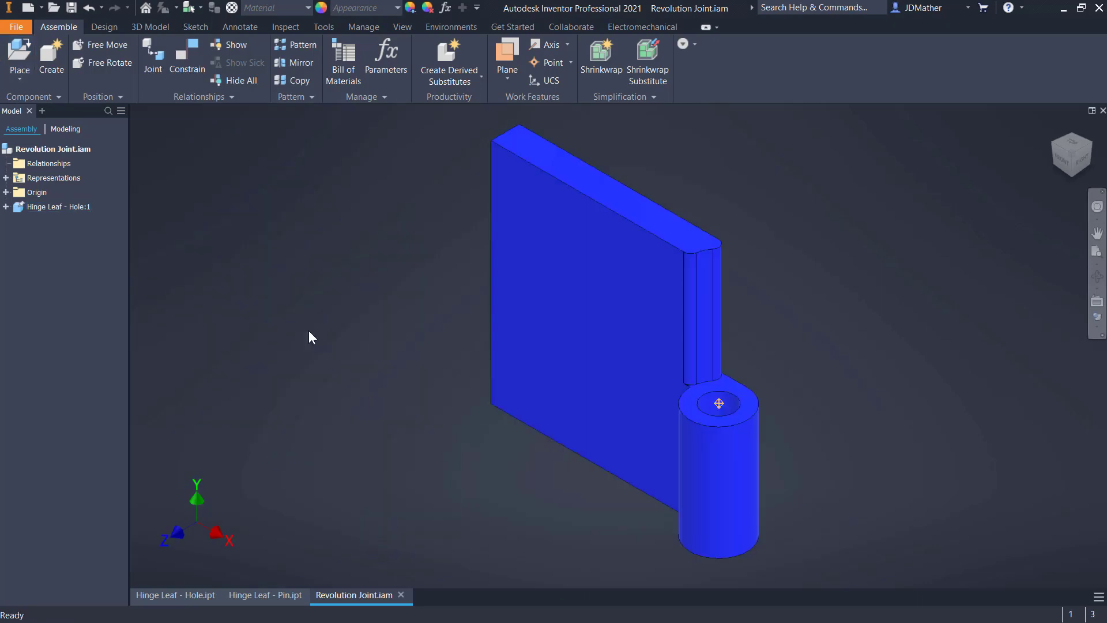
Place one Hinge Leaf - Pin.ipt in the assembly beside the hole leaf
{"action": "scroll", "coordinate": [243, 326], "scroll_direction": "down", "scroll_amount": 4}
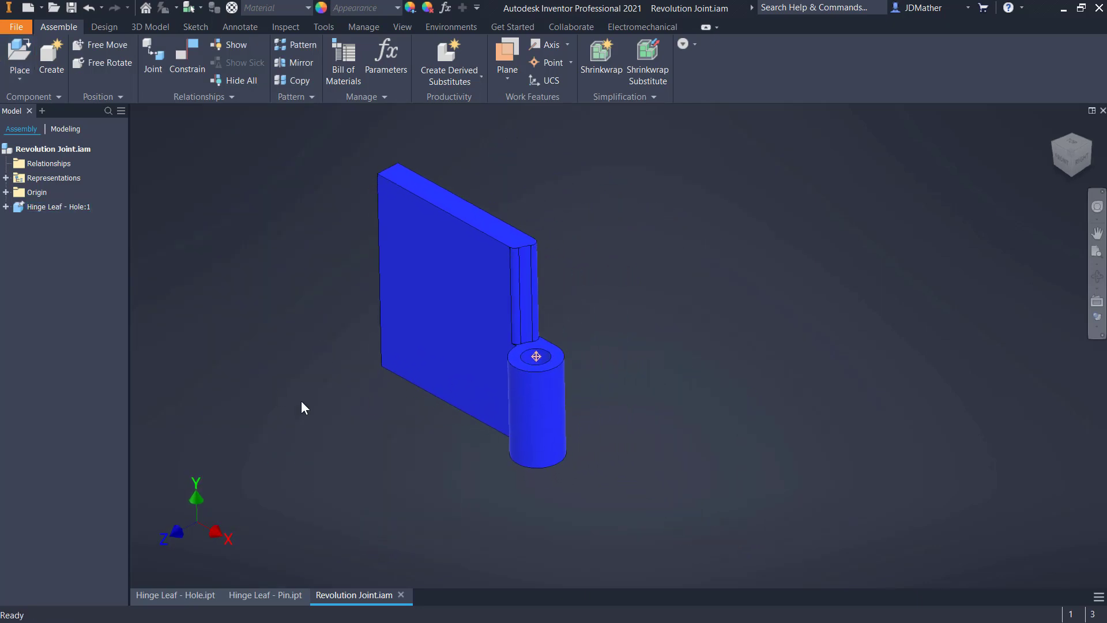
{"action": "middle_click_drag", "start_coordinate": [309, 298], "coordinate": [349, 406], "text": "shift"}
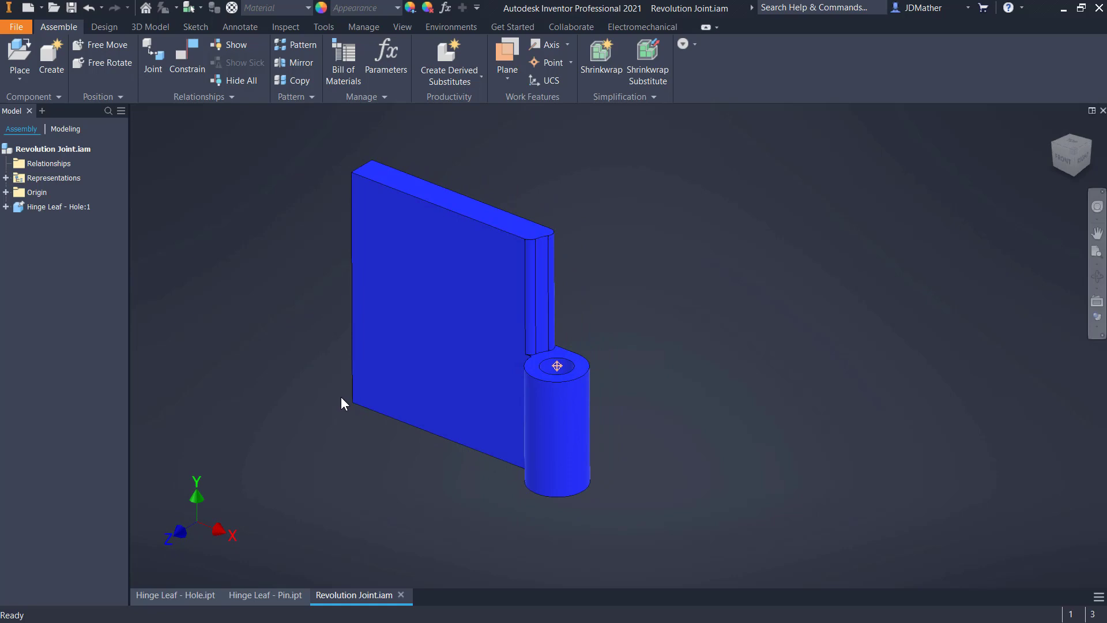
{"action": "key", "text": "p"}
{"action": "left_click", "coordinate": [461, 141]}
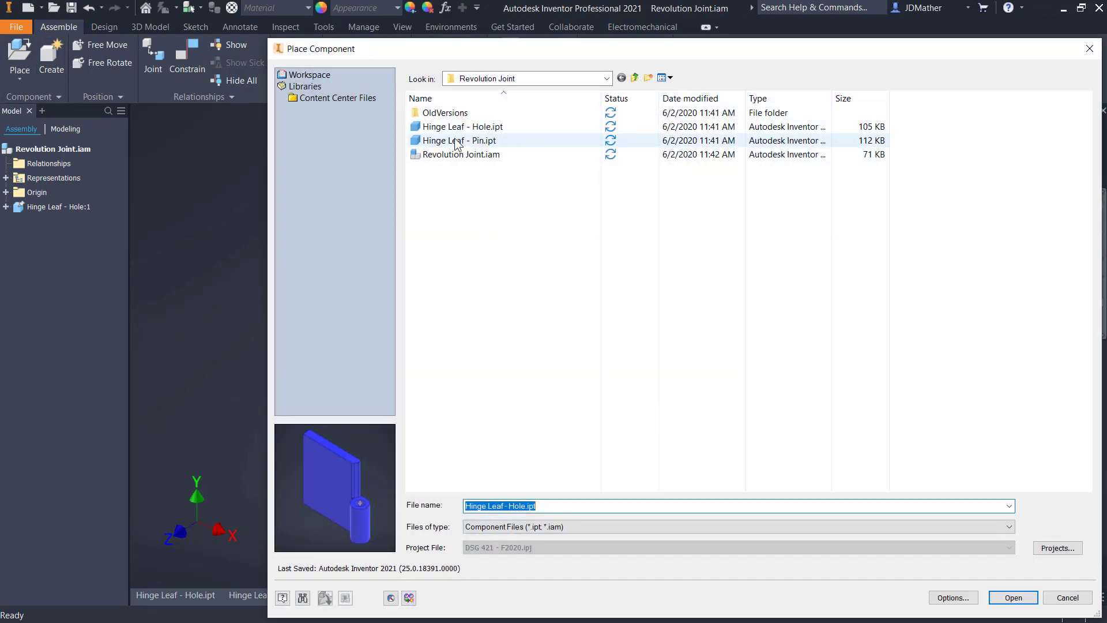
{"action": "left_click", "coordinate": [1013, 597]}
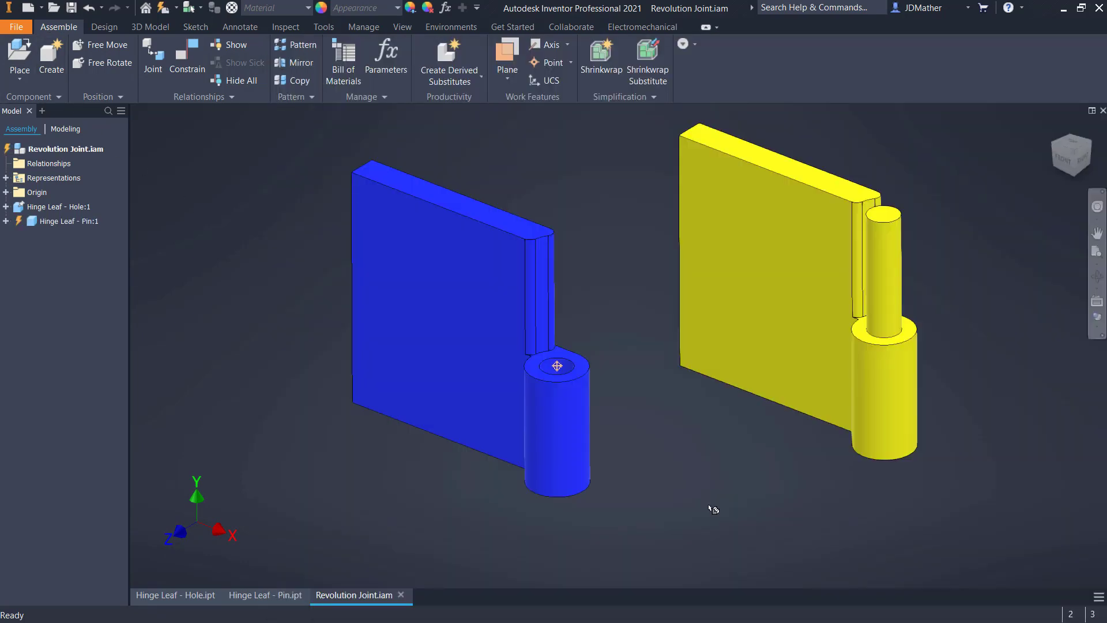
Check how freely the pin leaf and the hole leaf can move in the assembly
{"action": "left_click_drag", "start_coordinate": [779, 405], "coordinate": [796, 385]}
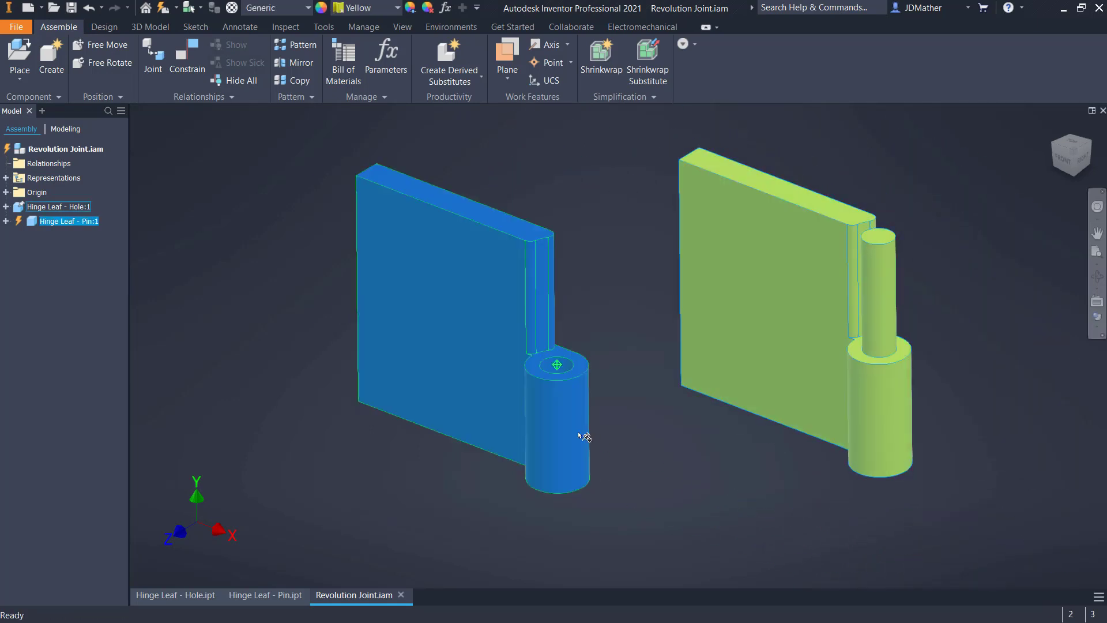
{"action": "left_click", "coordinate": [551, 444]}
{"action": "left_click", "coordinate": [713, 424]}
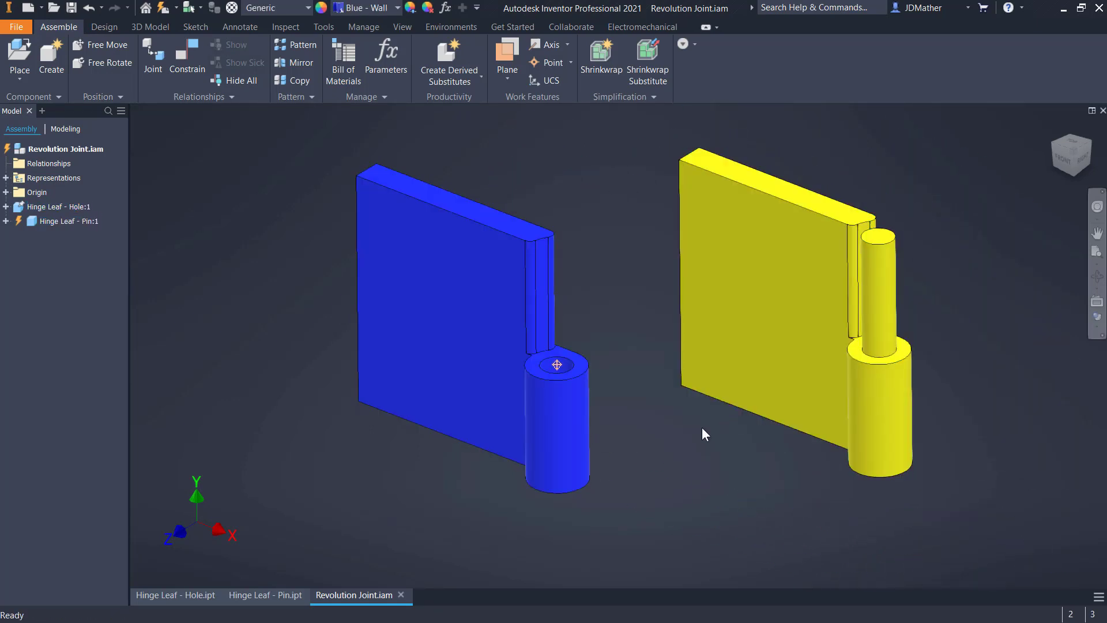
{"action": "scroll", "coordinate": [694, 434], "scroll_direction": "up", "scroll_amount": 2}
{"action": "scroll", "coordinate": [689, 435], "scroll_direction": "down", "scroll_amount": 1}
{"action": "left_click", "coordinate": [854, 405]}
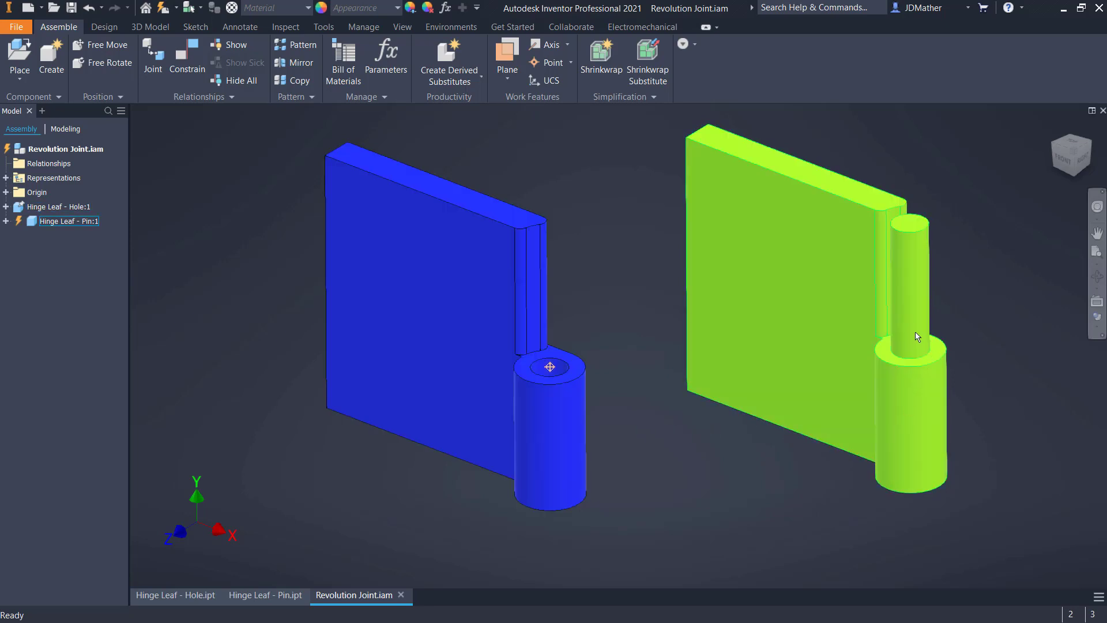
{"action": "left_click", "coordinate": [645, 339]}
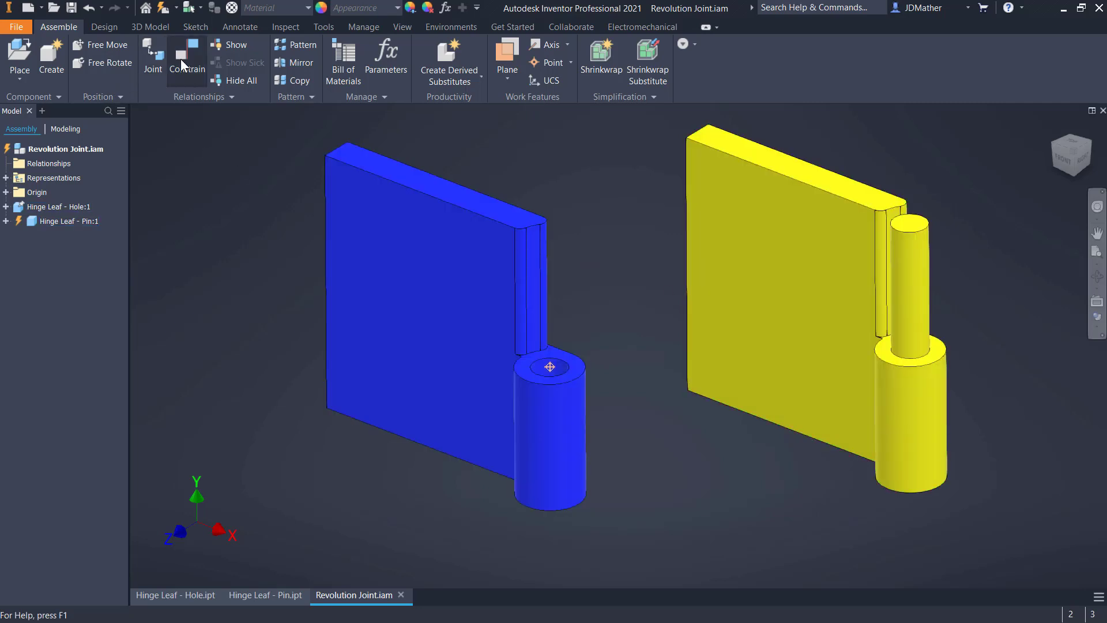
Add an Insert constraint with 0 in offset between the circular edge at the pin's base and the hole's rim on the hole leaf
{"action": "left_click", "coordinate": [184, 54]}
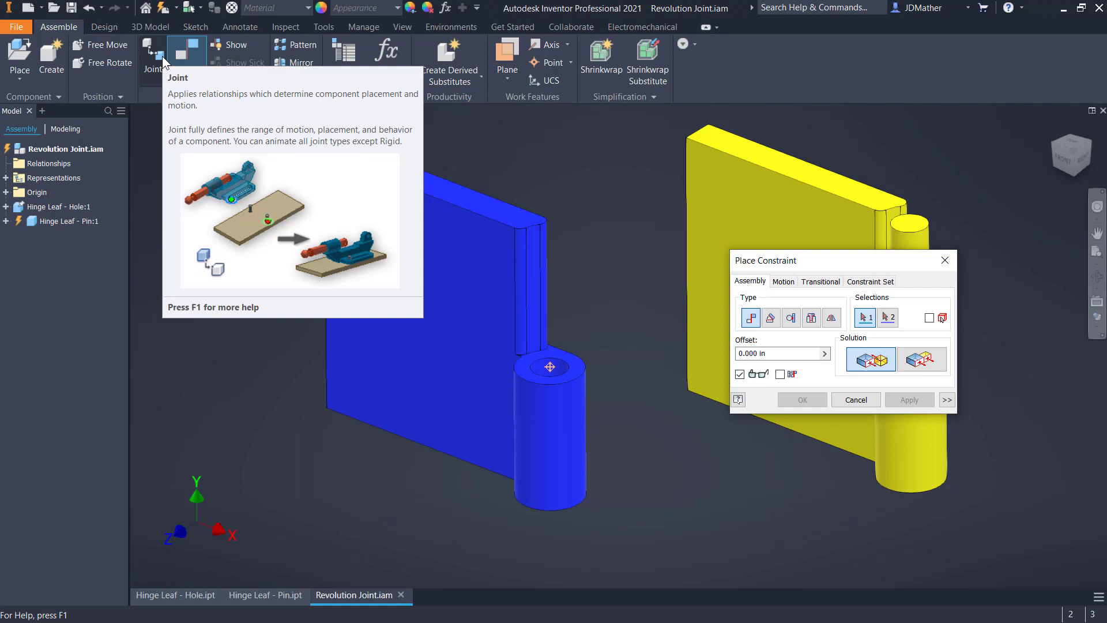
{"action": "left_click", "coordinate": [812, 318]}
{"action": "left_click_drag", "start_coordinate": [883, 264], "coordinate": [635, 132]}
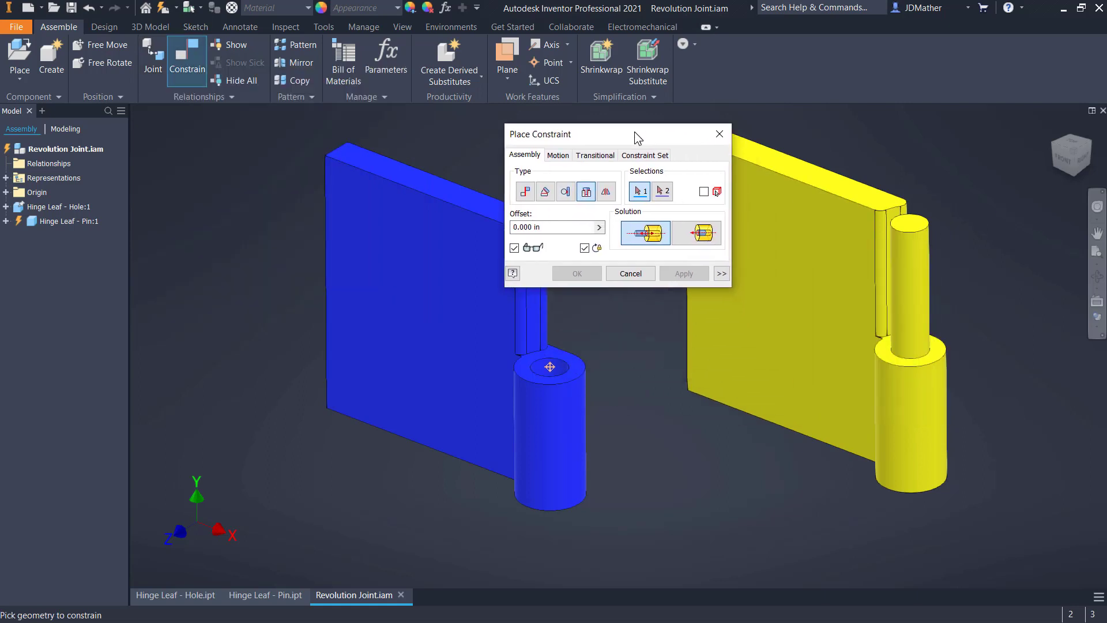
{"action": "left_click", "coordinate": [894, 354]}
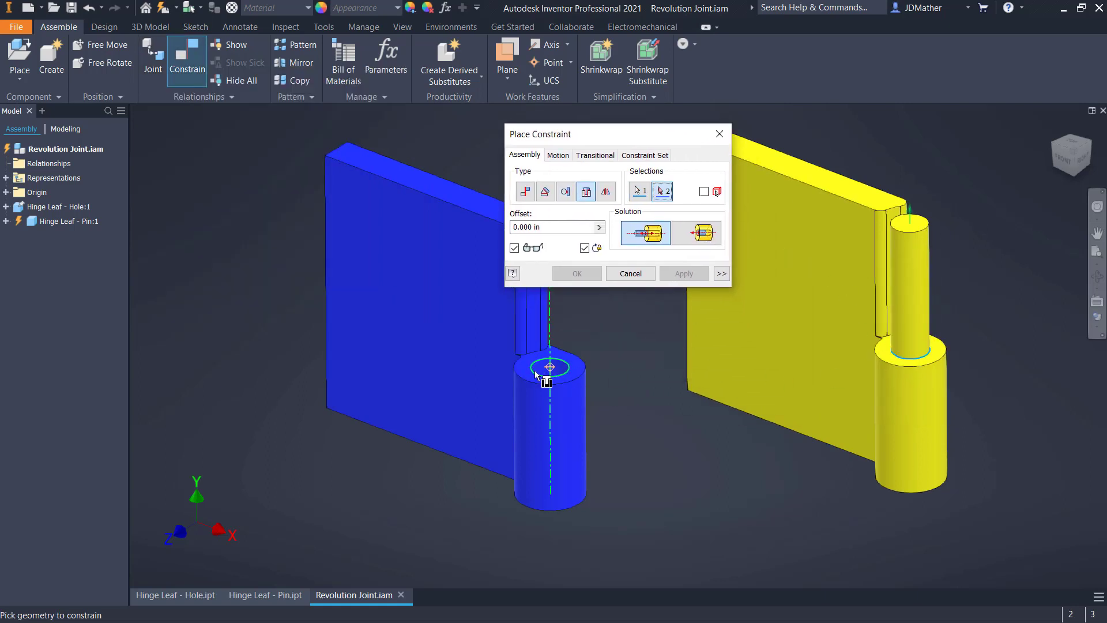
{"action": "left_click", "coordinate": [535, 370]}
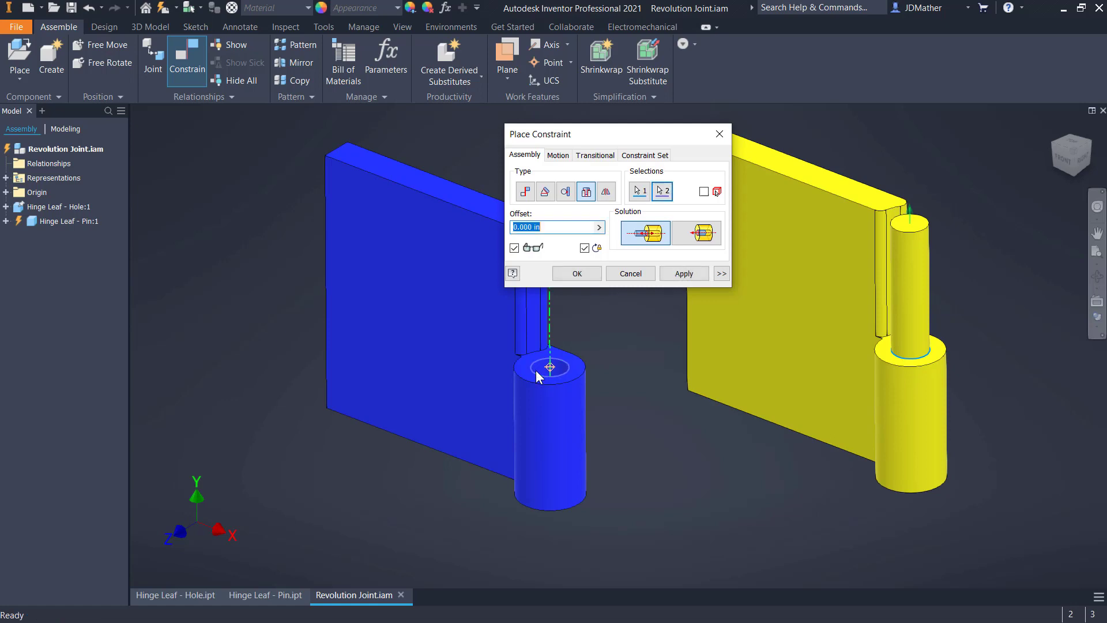
{"action": "left_click", "coordinate": [680, 276]}
{"action": "left_click", "coordinate": [644, 275]}
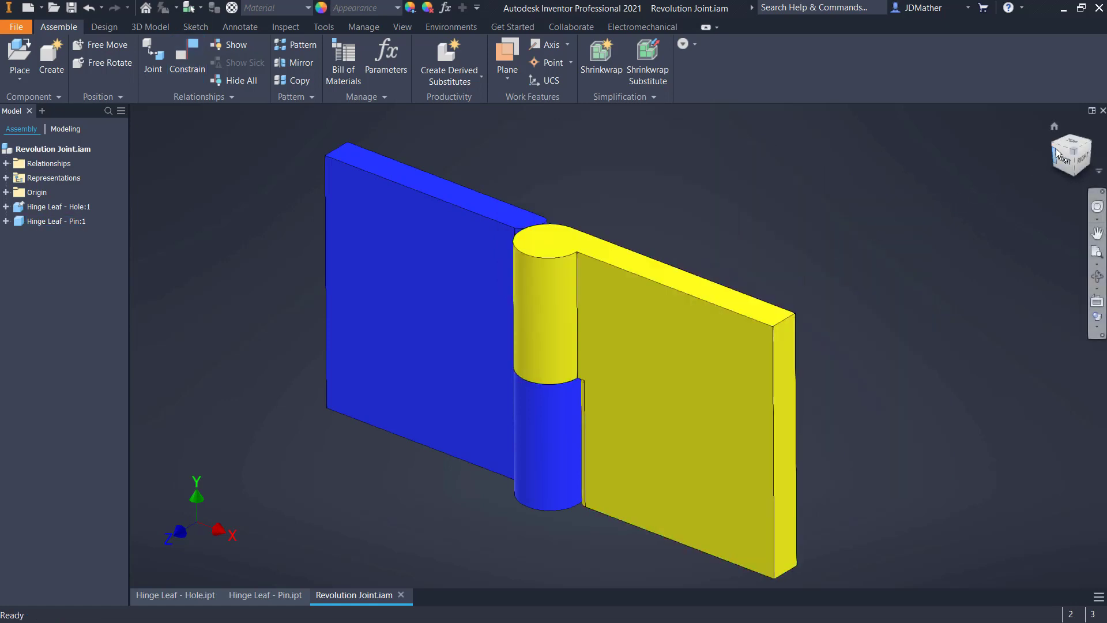
Examine the gap between each leaf's rounded edge and the mating knuckle from above and below the hinge
{"action": "left_click", "coordinate": [1070, 140]}
{"action": "scroll", "coordinate": [597, 370], "scroll_direction": "up", "scroll_amount": 5}
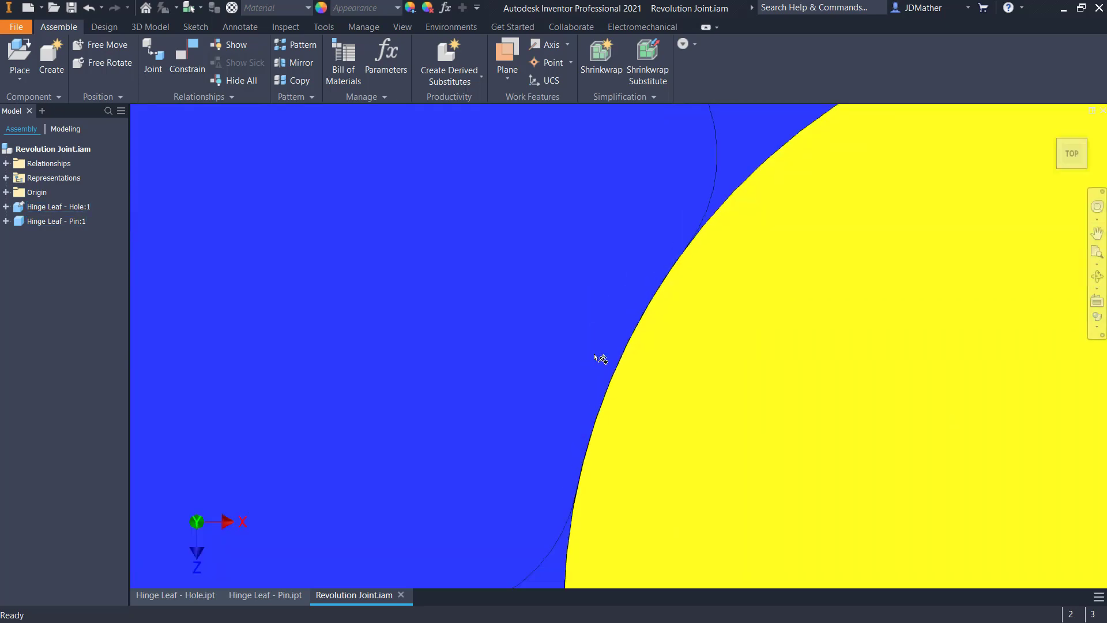
{"action": "scroll", "coordinate": [684, 398], "scroll_direction": "down", "scroll_amount": 3}
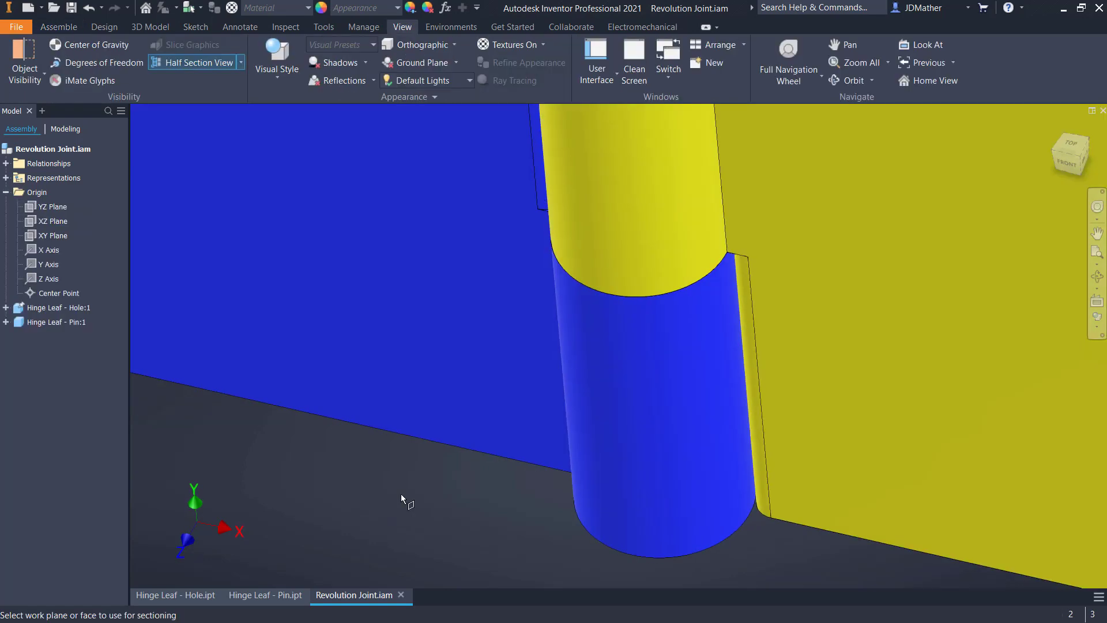
{"action": "middle_click_drag", "start_coordinate": [400, 494], "coordinate": [776, 469], "text": "shift"}
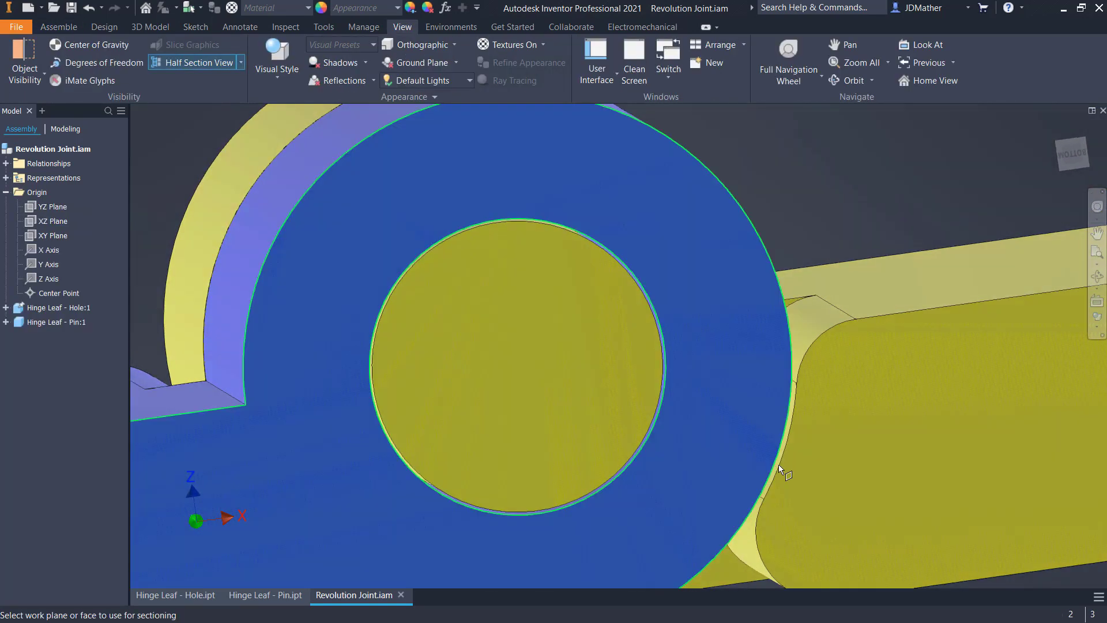
{"action": "key", "text": "F6"}
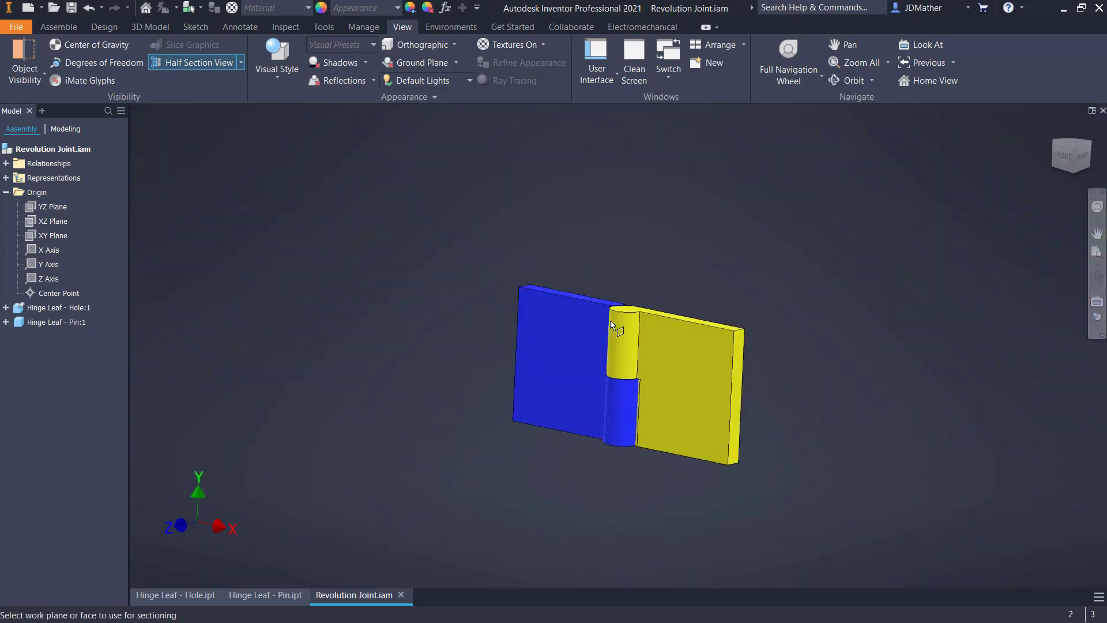
{"action": "middle_click_drag", "start_coordinate": [610, 320], "coordinate": [535, 368], "text": "shift"}
{"action": "scroll", "coordinate": [540, 371], "scroll_direction": "up", "scroll_amount": 4}
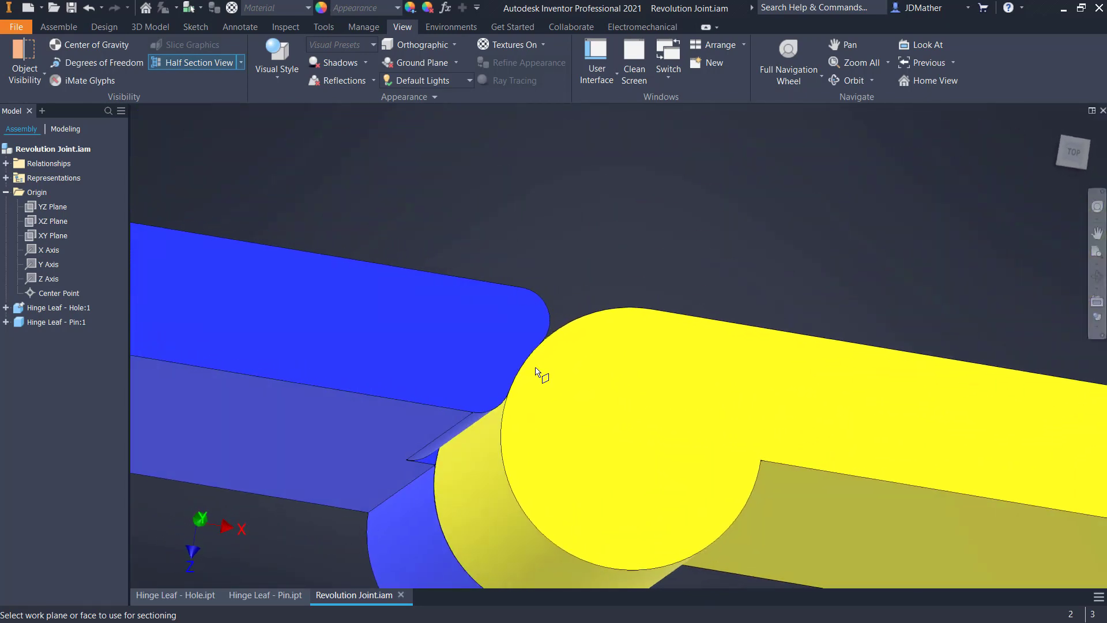
{"action": "scroll", "coordinate": [521, 375], "scroll_direction": "down", "scroll_amount": 6}
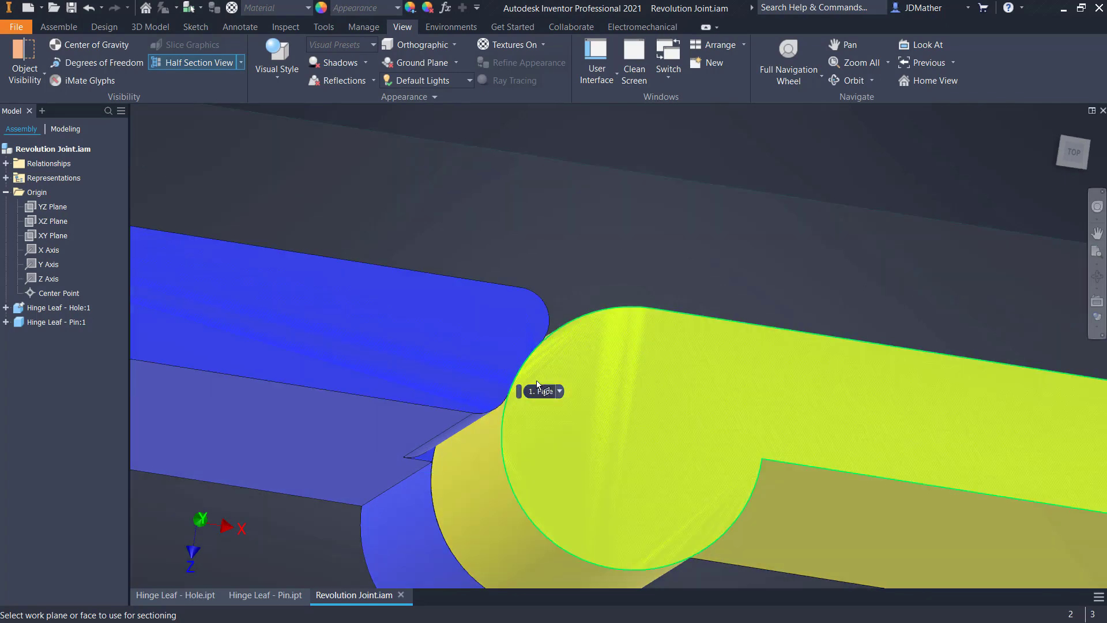
{"action": "middle_click_drag", "start_coordinate": [453, 444], "coordinate": [191, 136], "text": "shift"}
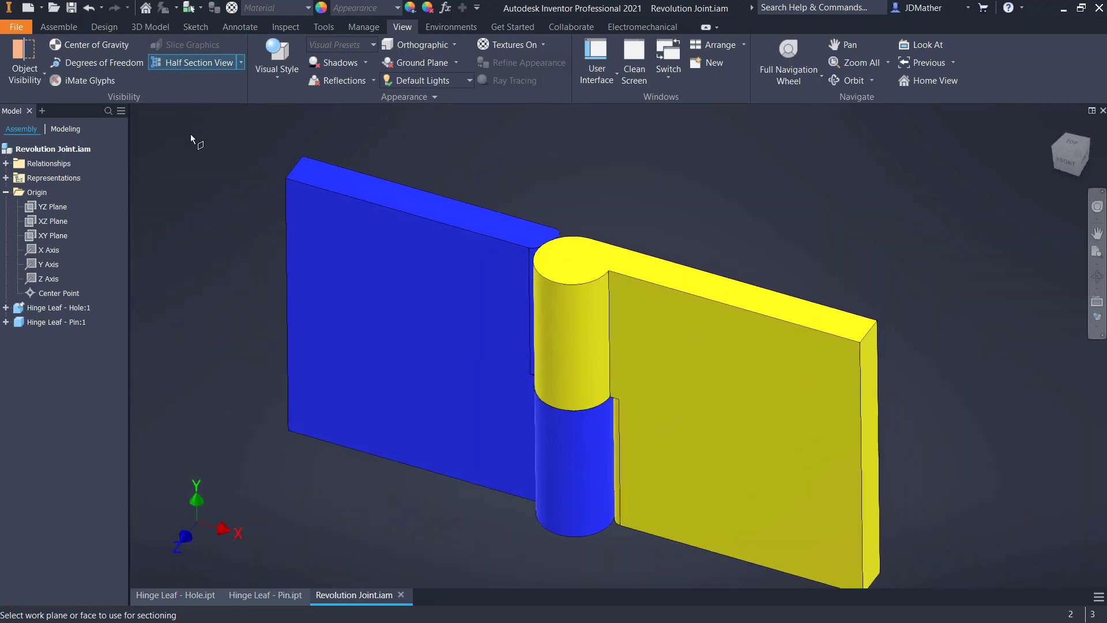
Half-section the hinge on the assembly's XY plane to check the clearance around the pin, and end the section view
{"action": "left_click", "coordinate": [36, 236]}
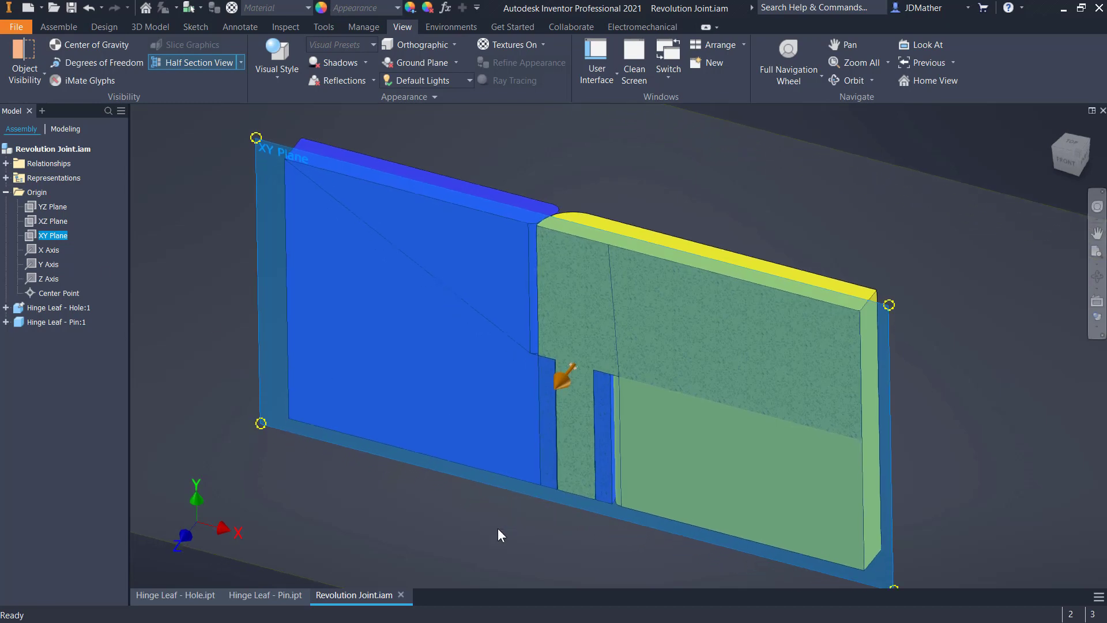
{"action": "left_click", "coordinate": [497, 528]}
{"action": "scroll", "coordinate": [551, 516], "scroll_direction": "up", "scroll_amount": 2}
{"action": "middle_click_drag", "start_coordinate": [514, 534], "coordinate": [588, 496], "text": "shift"}
{"action": "scroll", "coordinate": [588, 497], "scroll_direction": "up", "scroll_amount": 4}
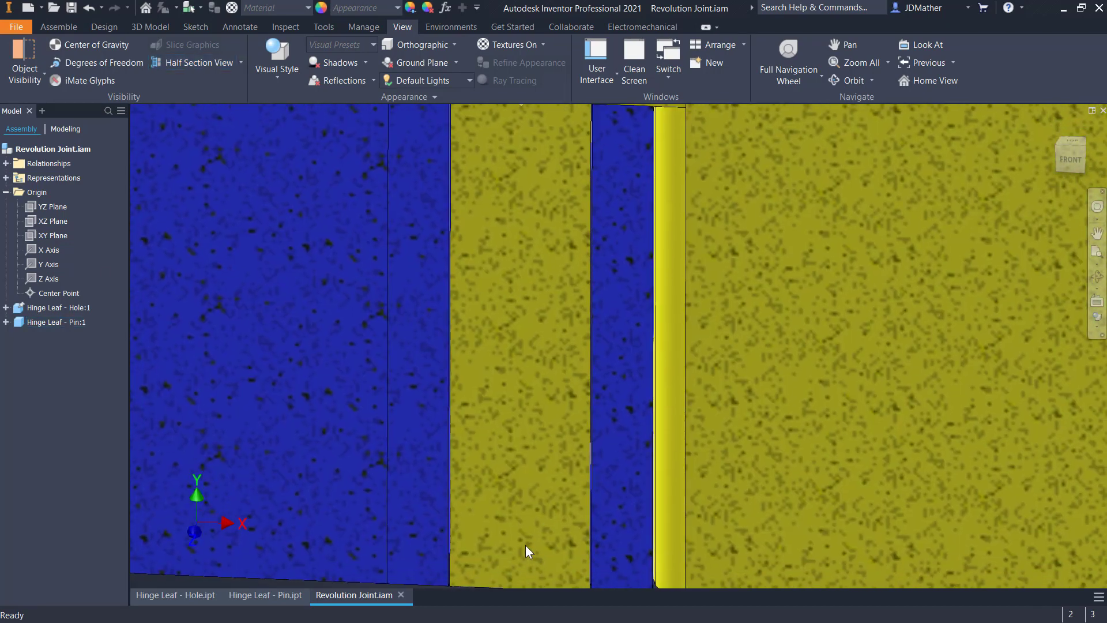
{"action": "middle_click_drag", "start_coordinate": [525, 545], "coordinate": [534, 557], "text": "shift"}
{"action": "scroll", "coordinate": [546, 557], "scroll_direction": "up", "scroll_amount": 6}
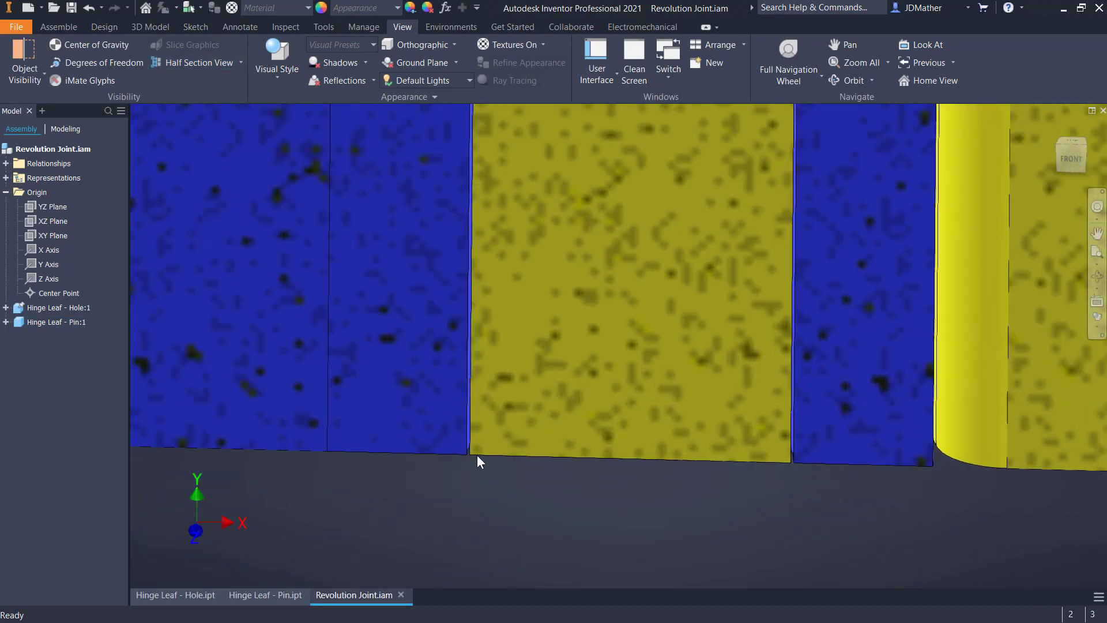
{"action": "scroll", "coordinate": [476, 455], "scroll_direction": "up", "scroll_amount": 3}
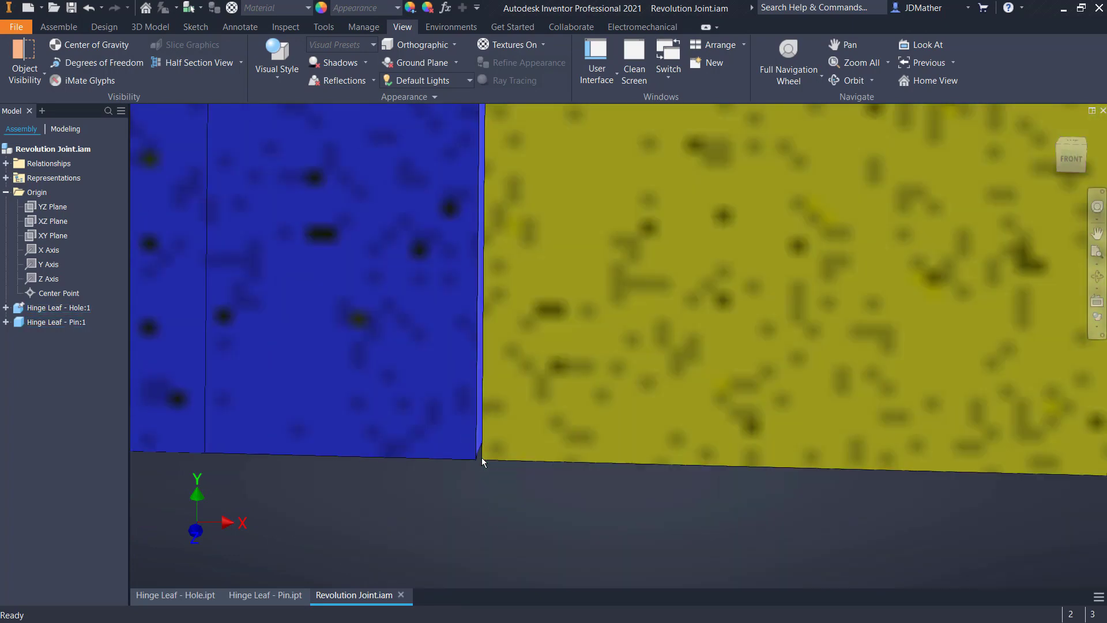
{"action": "scroll", "coordinate": [482, 461], "scroll_direction": "down", "scroll_amount": 8}
{"action": "middle_click_drag", "start_coordinate": [399, 437], "coordinate": [417, 403], "text": "shift"}
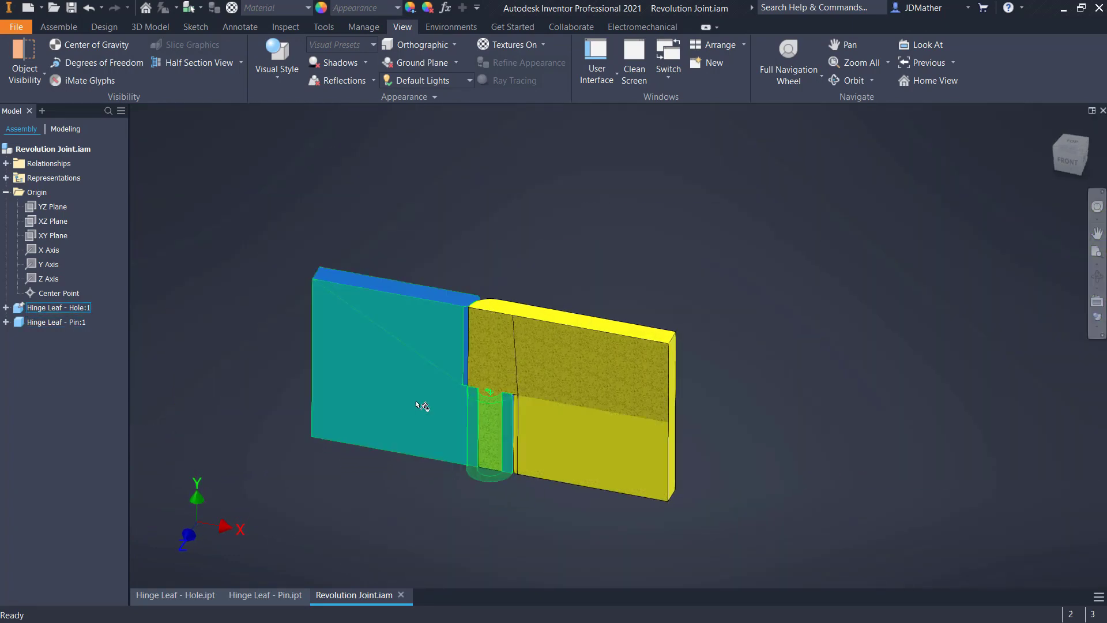
{"action": "left_click", "coordinate": [241, 62]}
{"action": "left_click", "coordinate": [188, 172]}
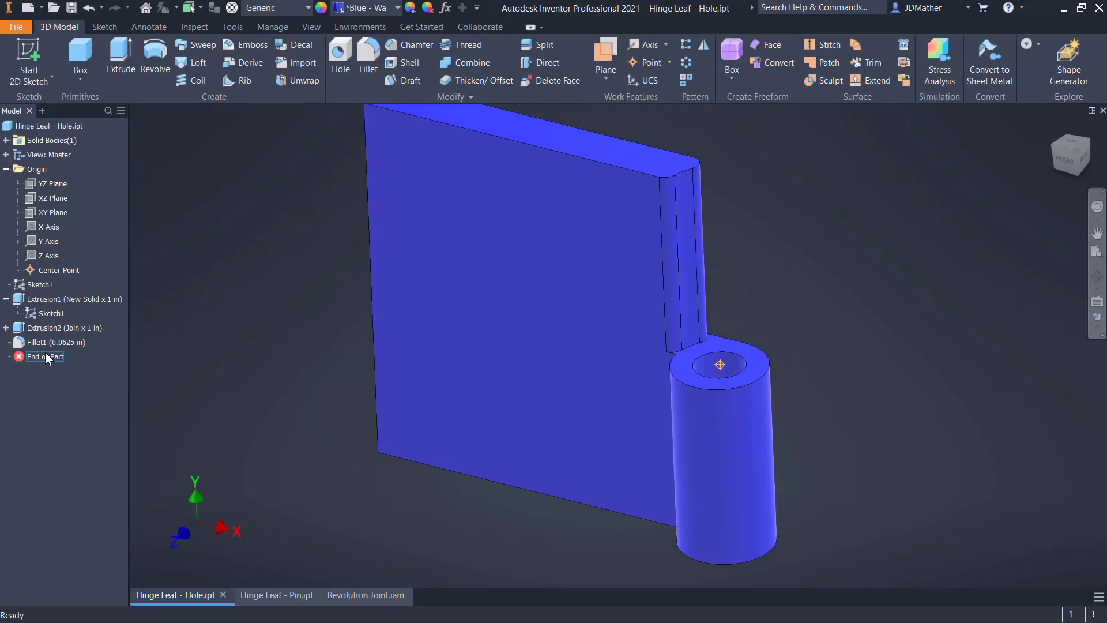
In Hinge Leaf - Hole.ipt, move End of Part above Fillet1 and thicken the leaf's curved edge face 0.005 in toward the leaf body
{"action": "left_click_drag", "start_coordinate": [45, 355], "coordinate": [48, 336]}
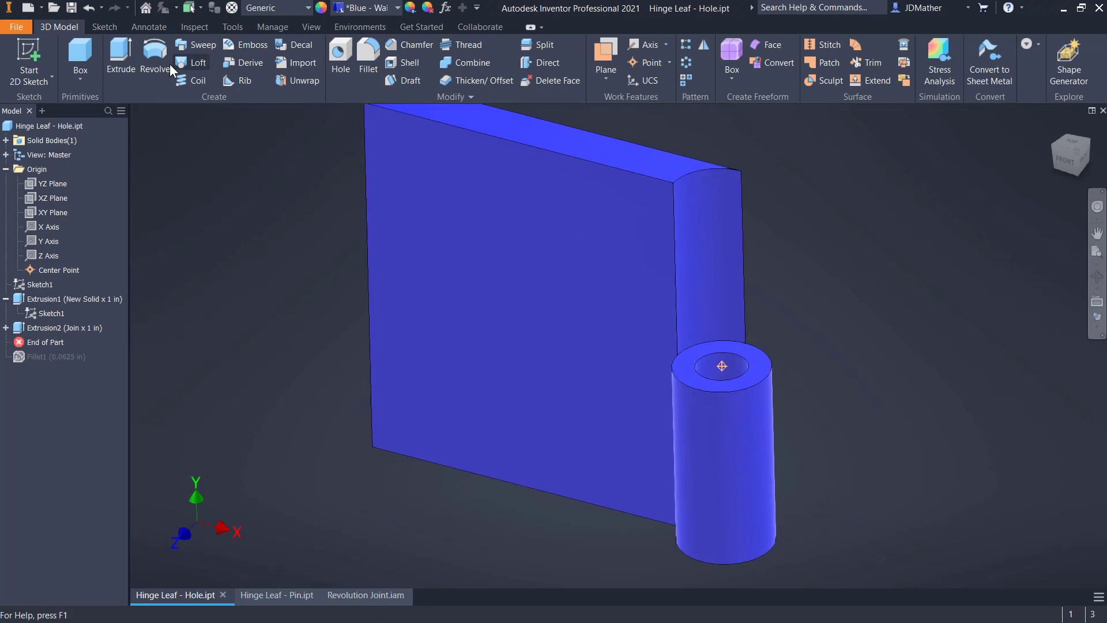
{"action": "left_click", "coordinate": [474, 81]}
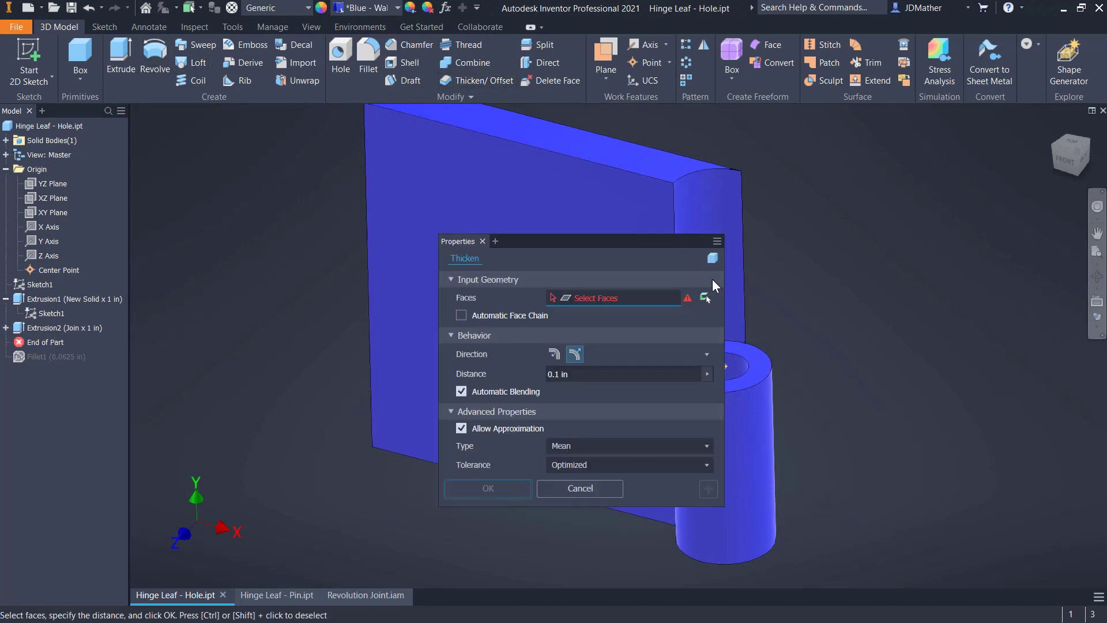
{"action": "left_click", "coordinate": [713, 212]}
{"action": "left_click_drag", "start_coordinate": [628, 244], "coordinate": [567, 261]}
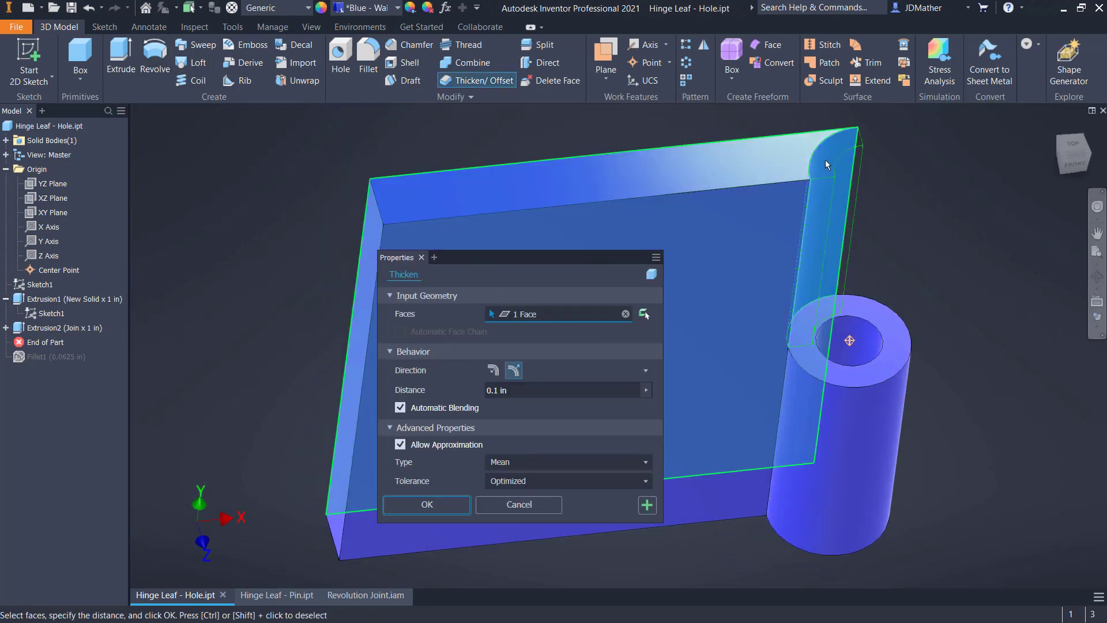
{"action": "left_click", "coordinate": [494, 370]}
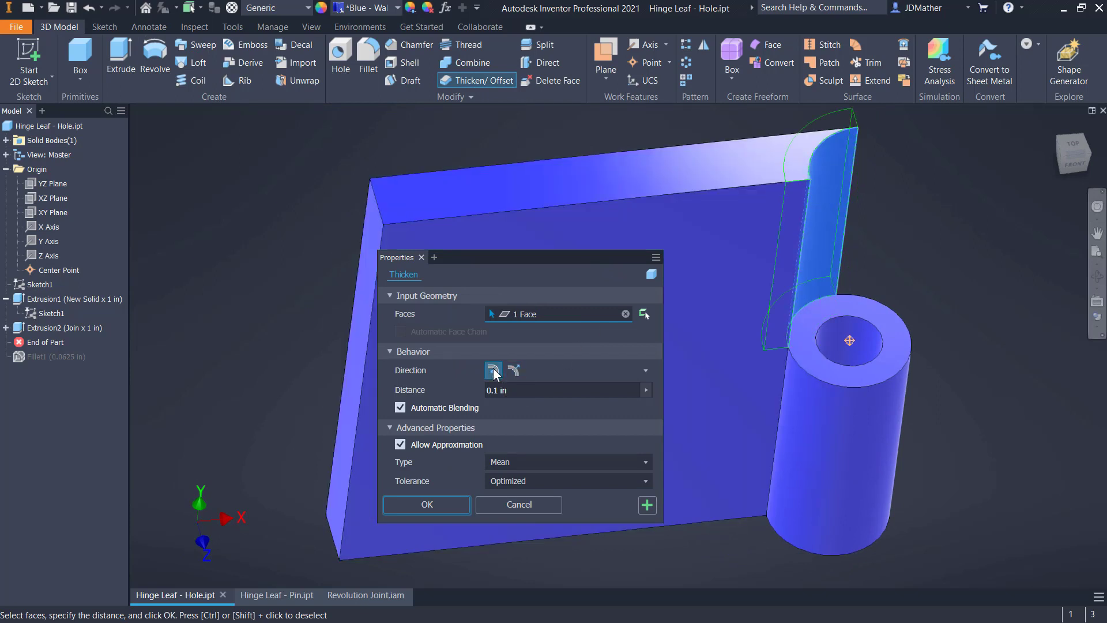
{"action": "left_click", "coordinate": [529, 389]}
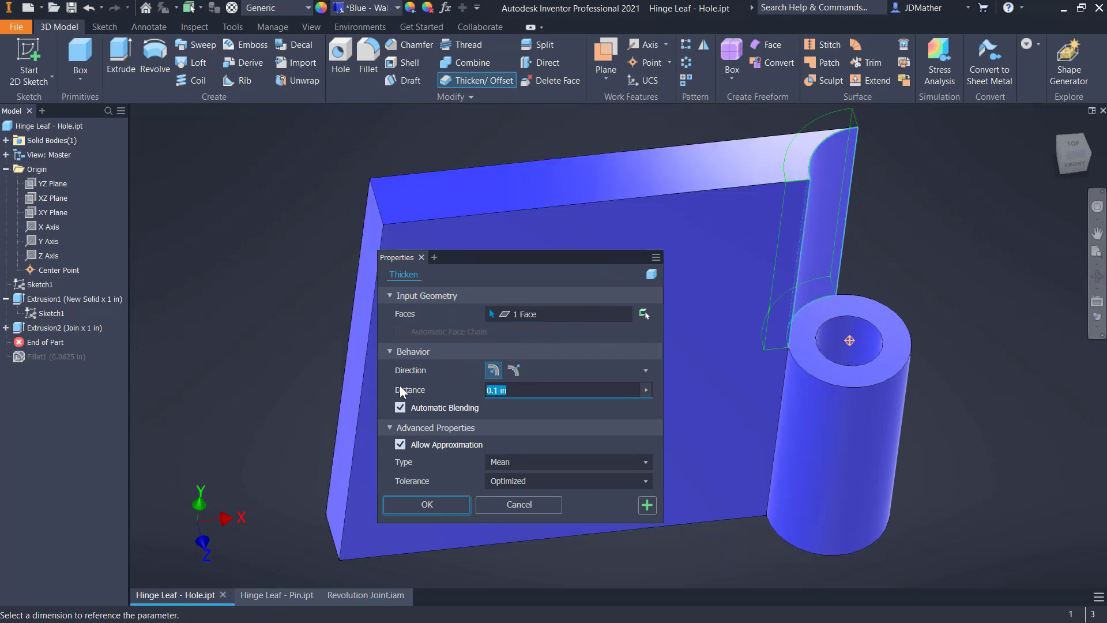
{"action": "type", "text": ".005"}
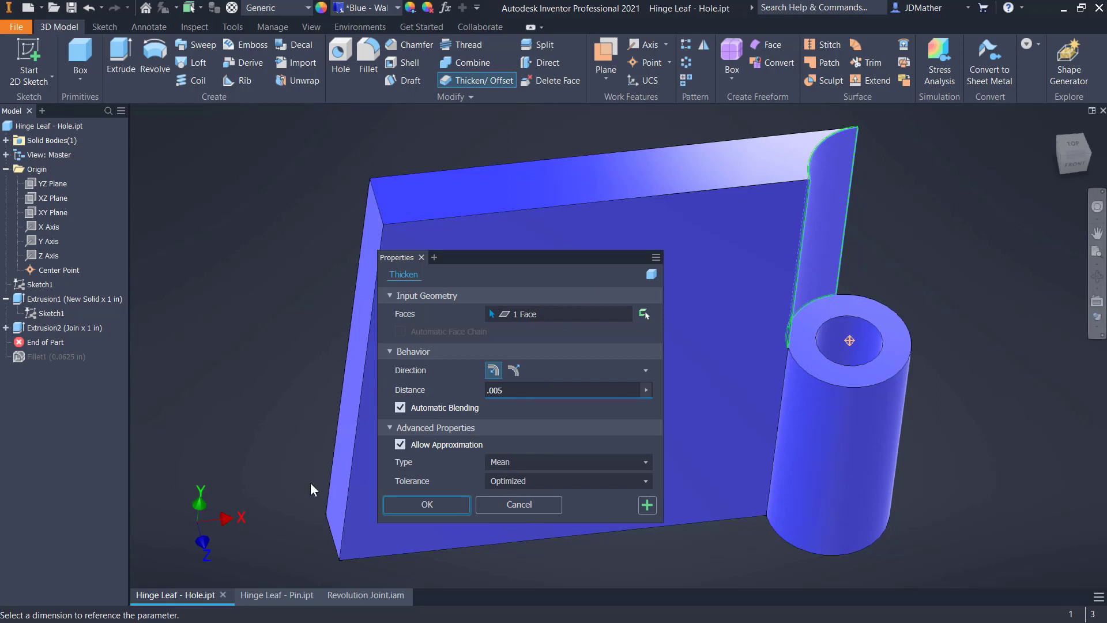
{"action": "left_click", "coordinate": [417, 511]}
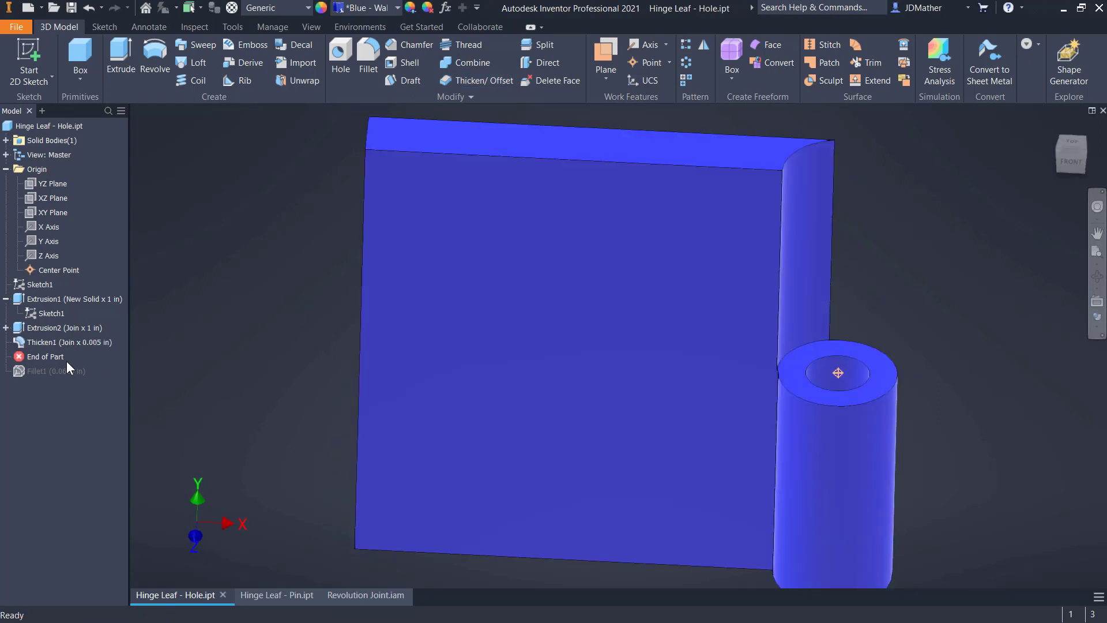
Restore End of Part below Fillet1 in the hole leaf and save the part
{"action": "left_click_drag", "start_coordinate": [47, 359], "coordinate": [57, 369]}
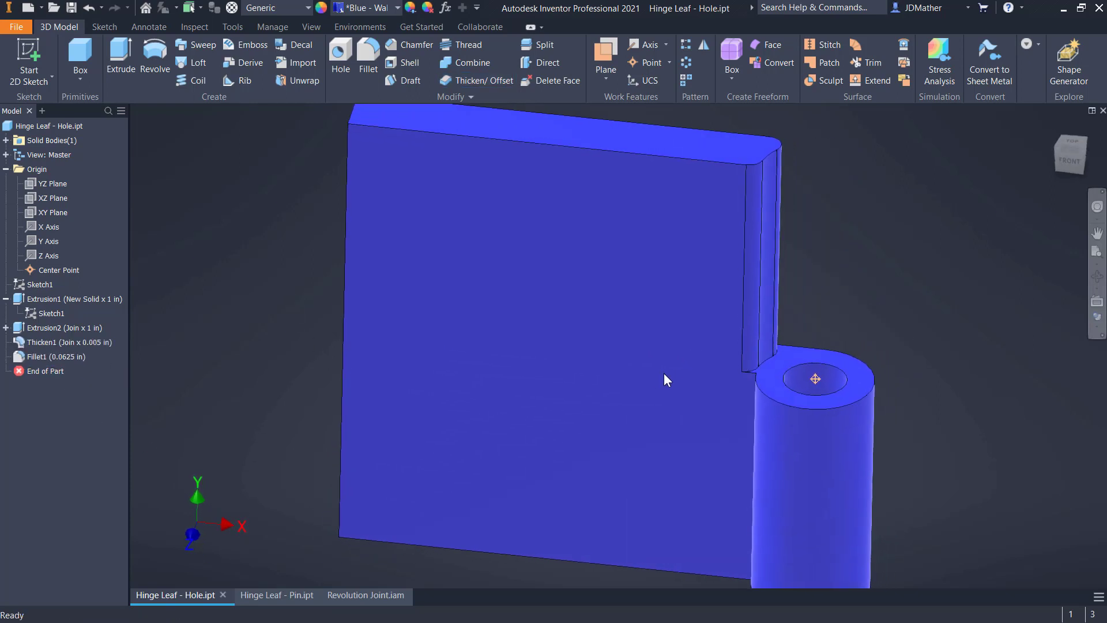
{"action": "left_click", "coordinate": [74, 8]}
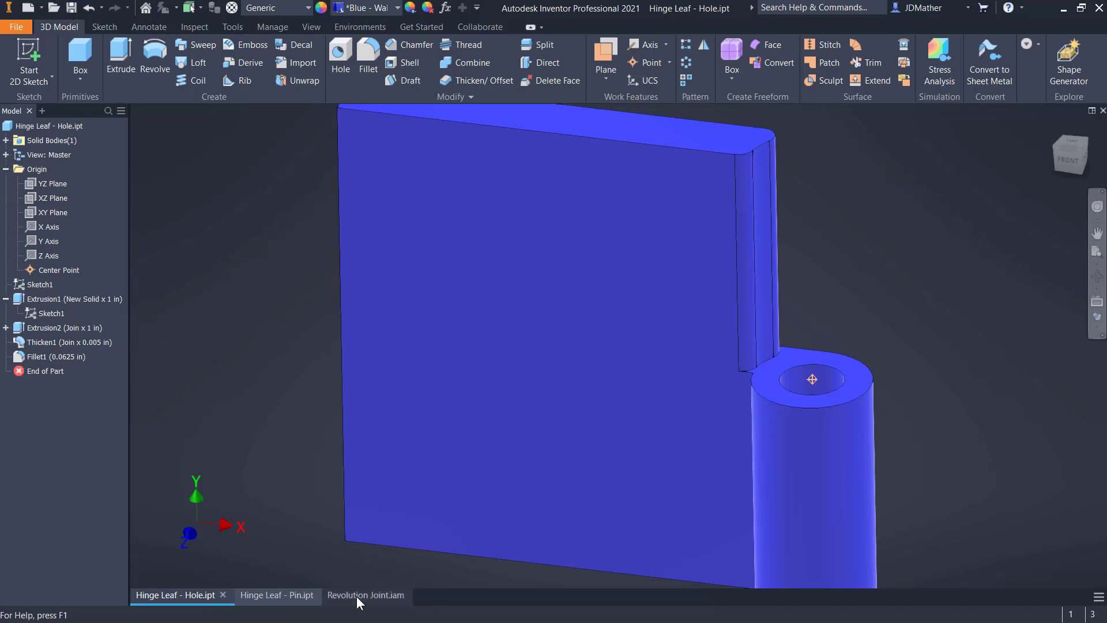
Return to the Revolution Joint assembly and examine the clearances at the leaf edges, knuckles and pin hole
{"action": "left_click", "coordinate": [356, 596]}
{"action": "scroll", "coordinate": [497, 296], "scroll_direction": "down", "scroll_amount": 8}
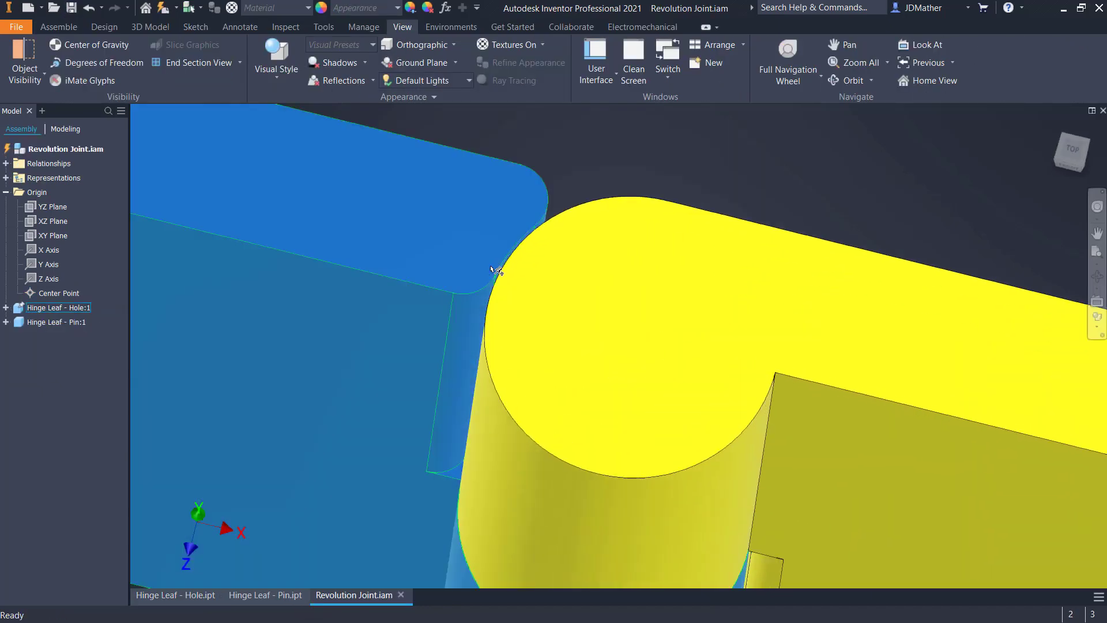
{"action": "scroll", "coordinate": [531, 277], "scroll_direction": "up", "scroll_amount": 10}
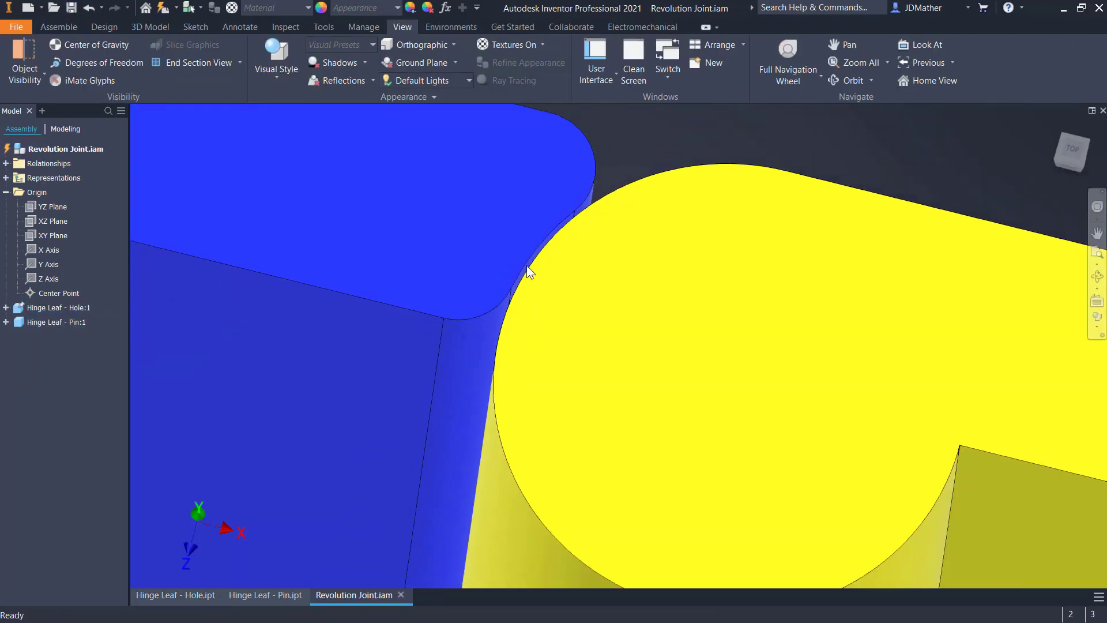
{"action": "middle_click_drag", "start_coordinate": [626, 522], "coordinate": [778, 576], "text": "shift"}
{"action": "scroll", "coordinate": [779, 504], "scroll_direction": "down", "scroll_amount": 5}
{"action": "scroll", "coordinate": [761, 428], "scroll_direction": "up", "scroll_amount": 5}
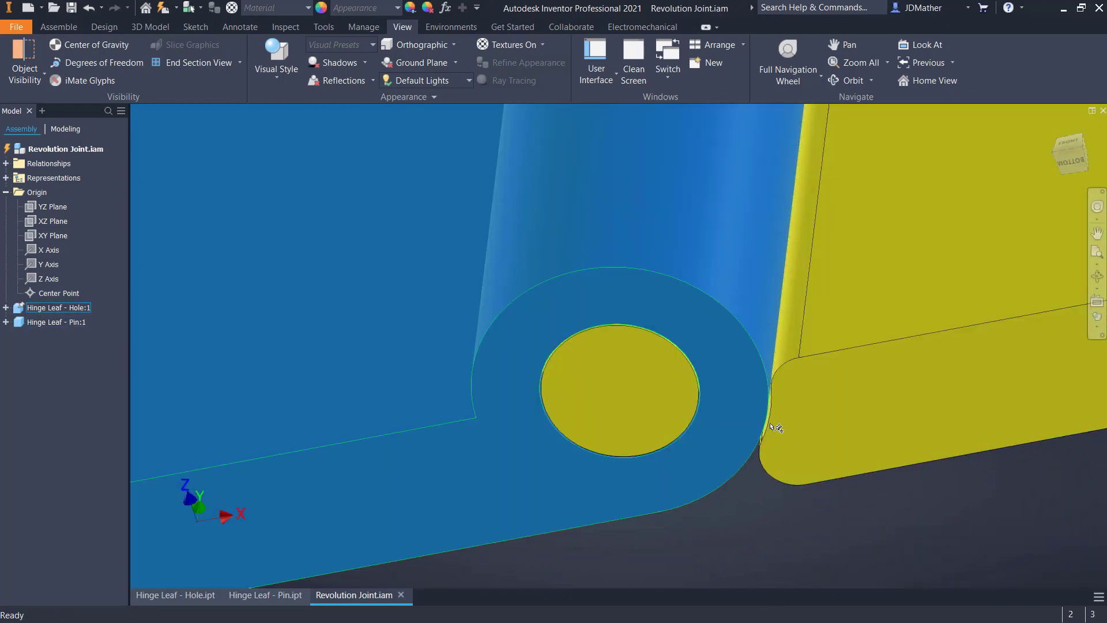
{"action": "scroll", "coordinate": [726, 421], "scroll_direction": "down", "scroll_amount": 7}
{"action": "scroll", "coordinate": [704, 450], "scroll_direction": "down", "scroll_amount": 4}
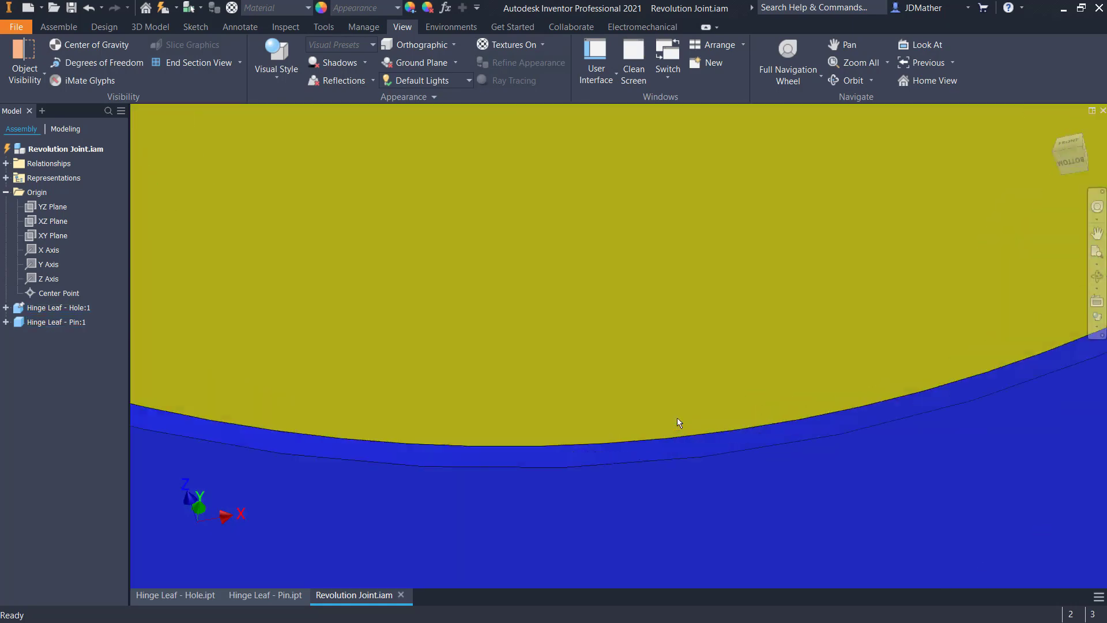
{"action": "scroll", "coordinate": [691, 457], "scroll_direction": "up", "scroll_amount": 8}
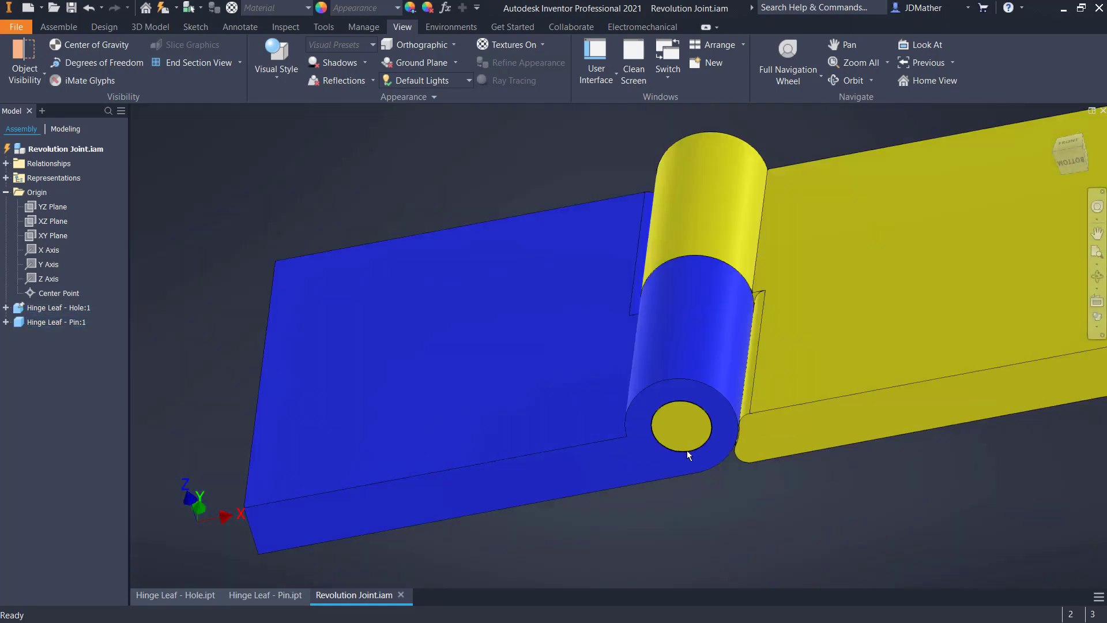
{"action": "key", "text": "F6"}
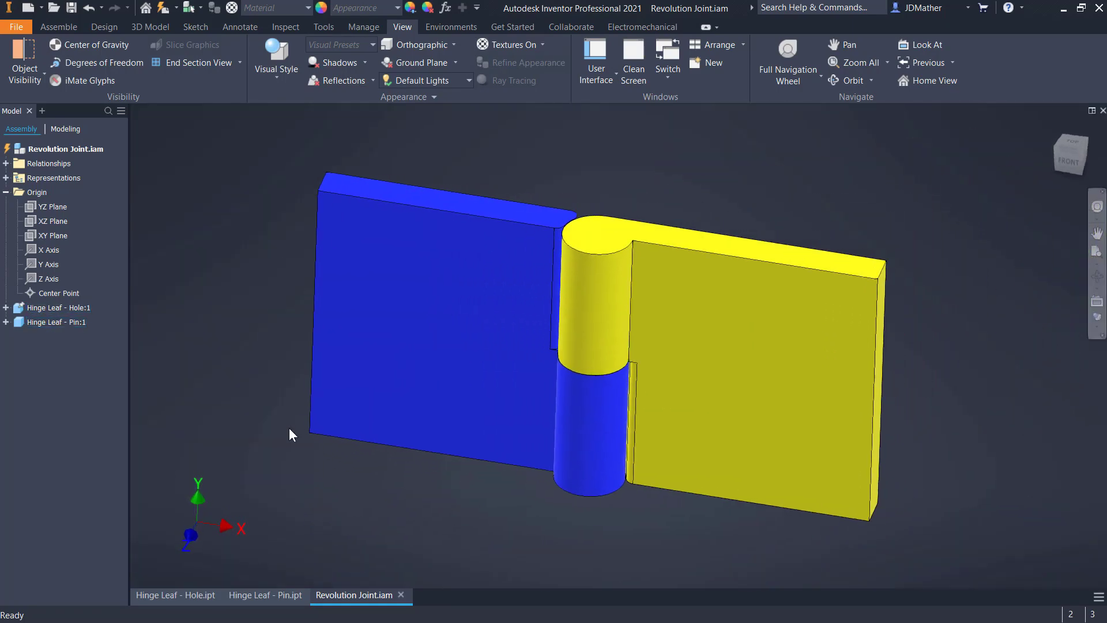
In Hinge Leaf - Pin.ipt, set the appearance of the pin's cylindrical face to Aluminum - Flat
{"action": "left_click", "coordinate": [270, 594]}
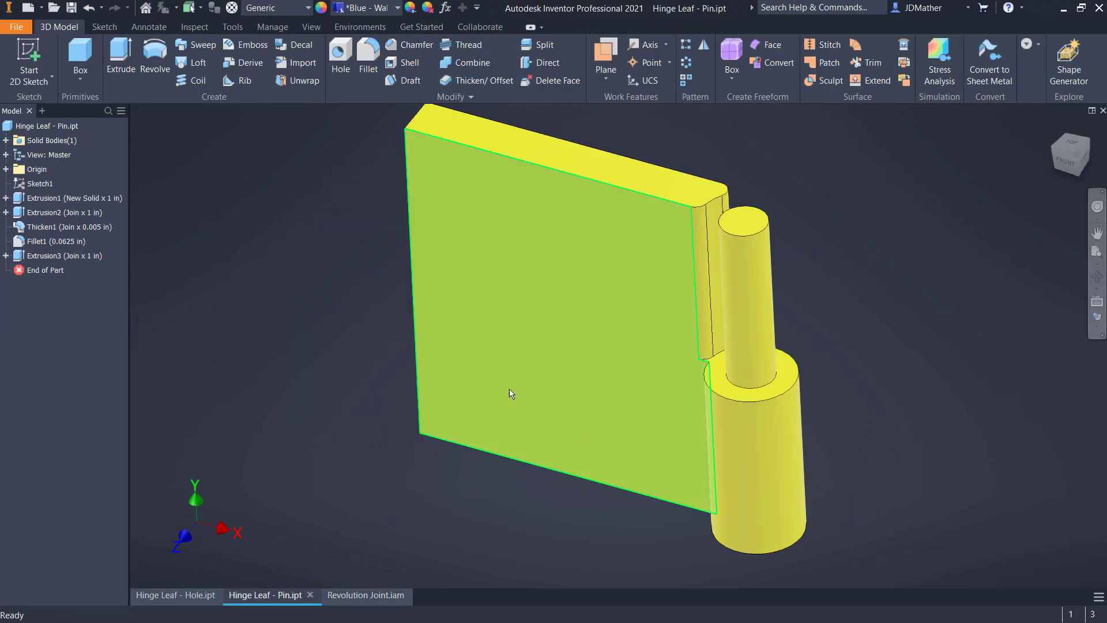
{"action": "middle_click_drag", "start_coordinate": [779, 345], "coordinate": [762, 346]}
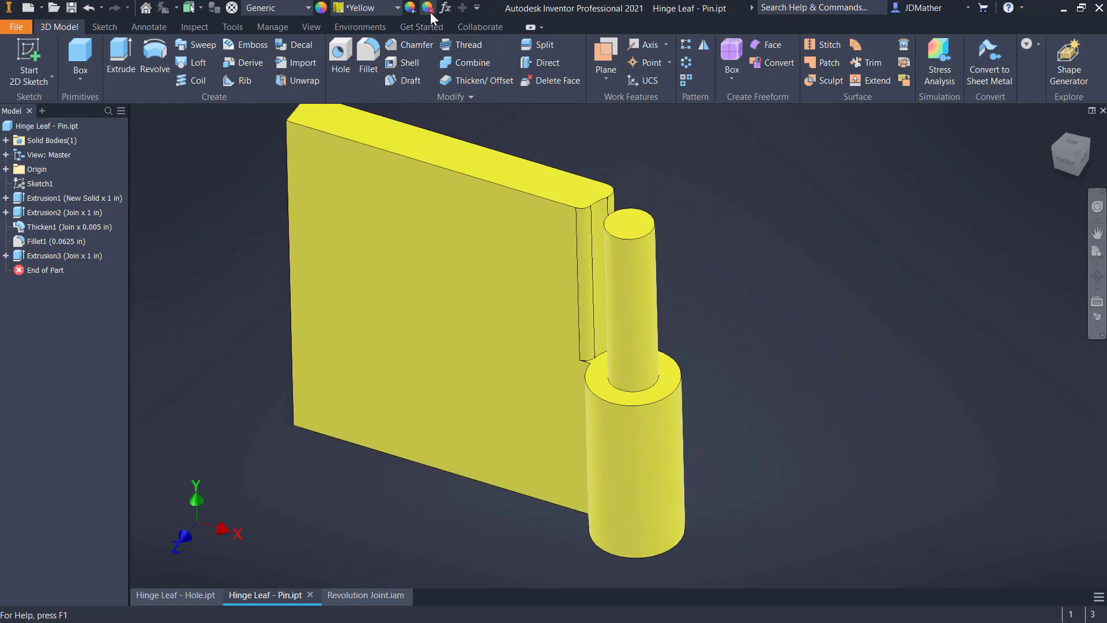
{"action": "right_click", "coordinate": [643, 345]}
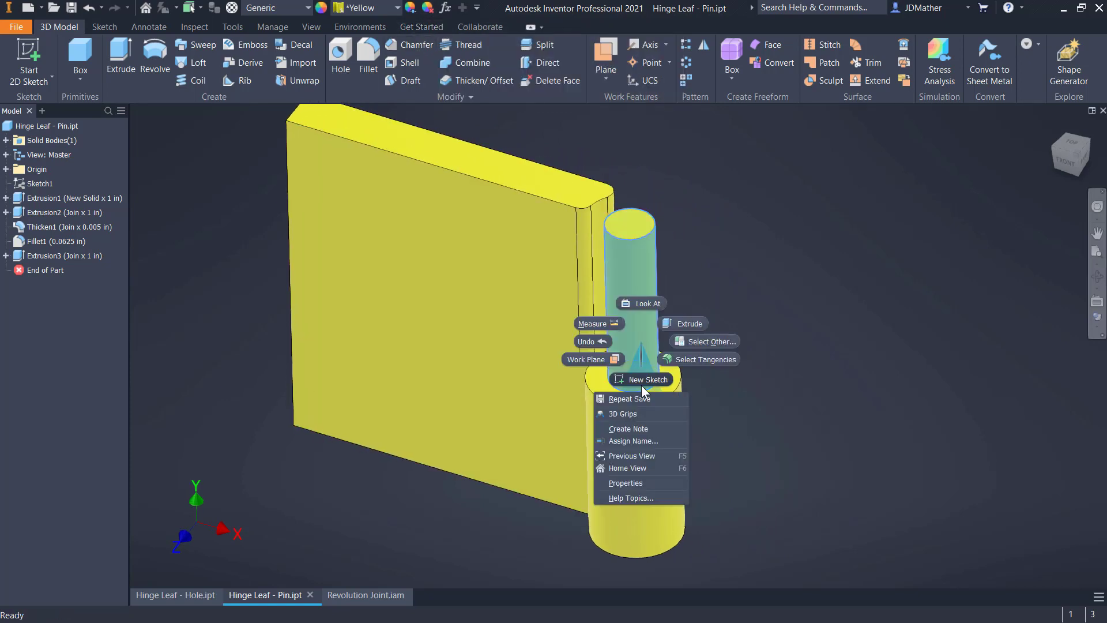
{"action": "left_click", "coordinate": [632, 482]}
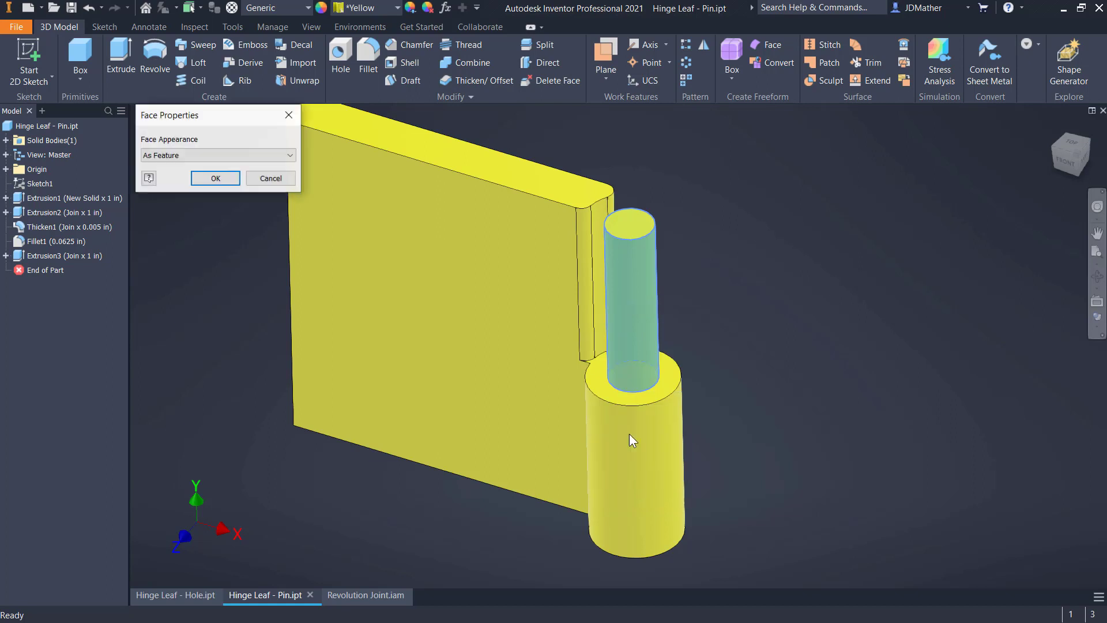
{"action": "left_click_drag", "start_coordinate": [248, 126], "coordinate": [962, 258]}
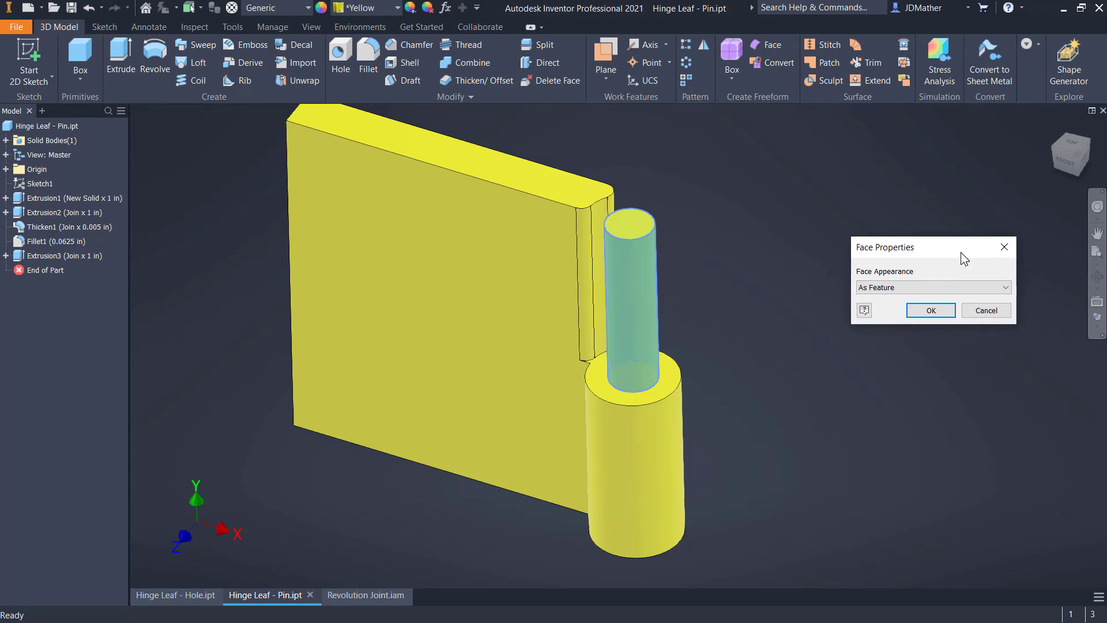
{"action": "left_click", "coordinate": [952, 287]}
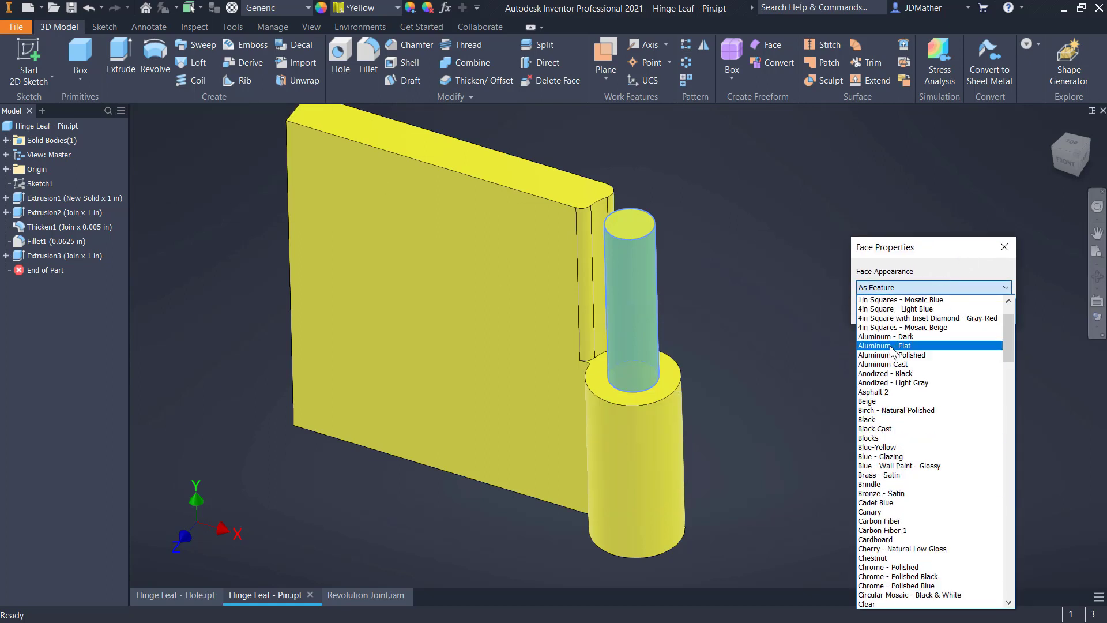
{"action": "left_click", "coordinate": [891, 346]}
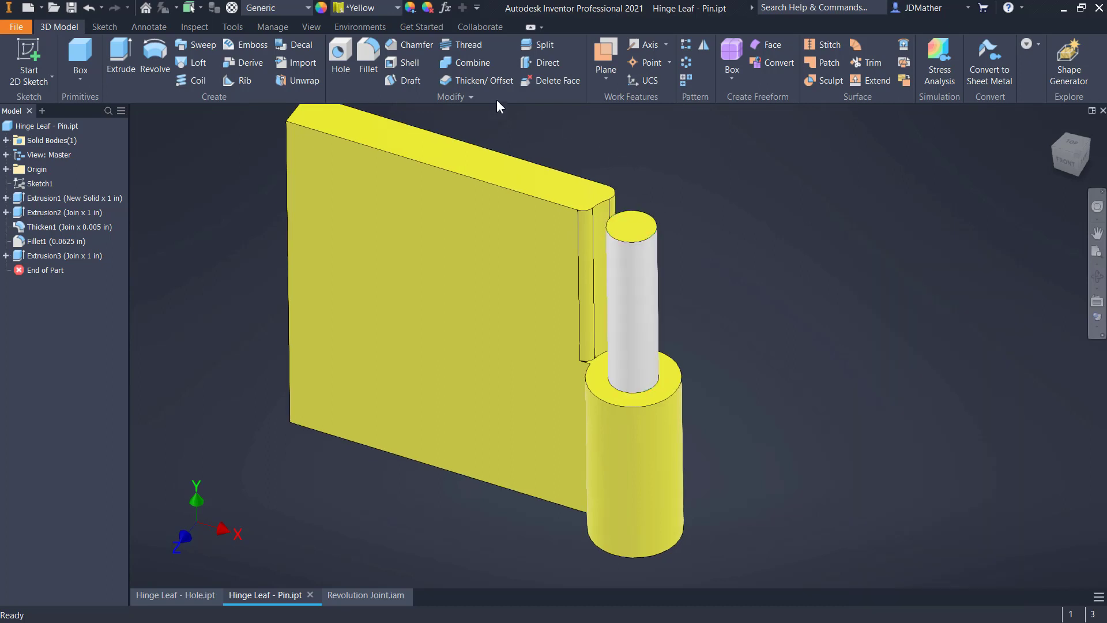
Copy the pin's Aluminum - Flat appearance onto its end face and the knuckle's ring-shaped end face around it
{"action": "left_click", "coordinate": [410, 8]}
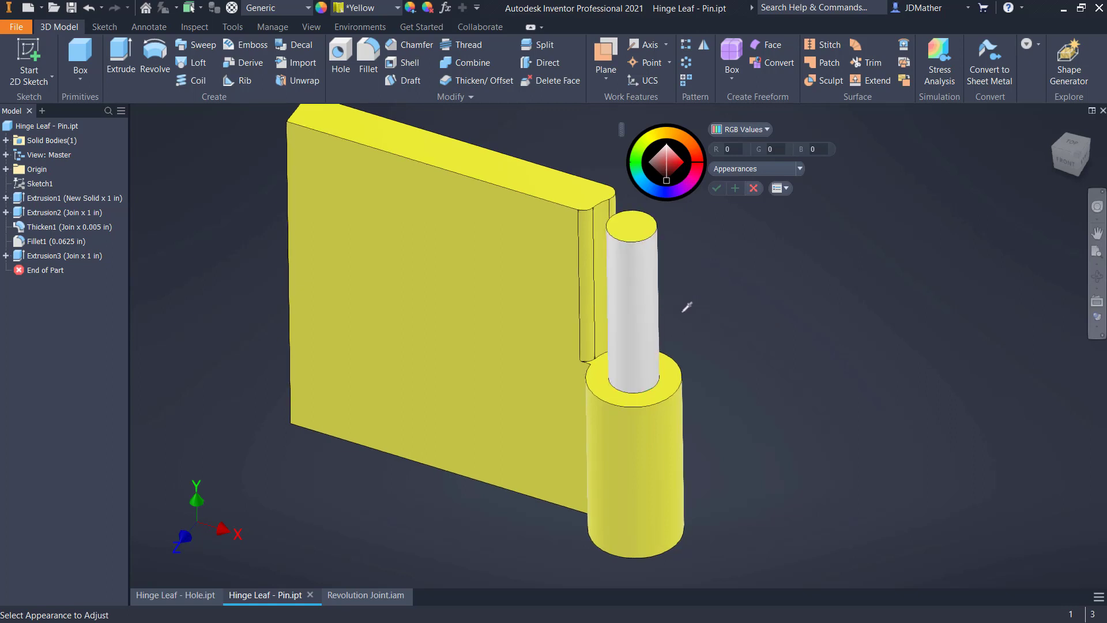
{"action": "left_click", "coordinate": [633, 289]}
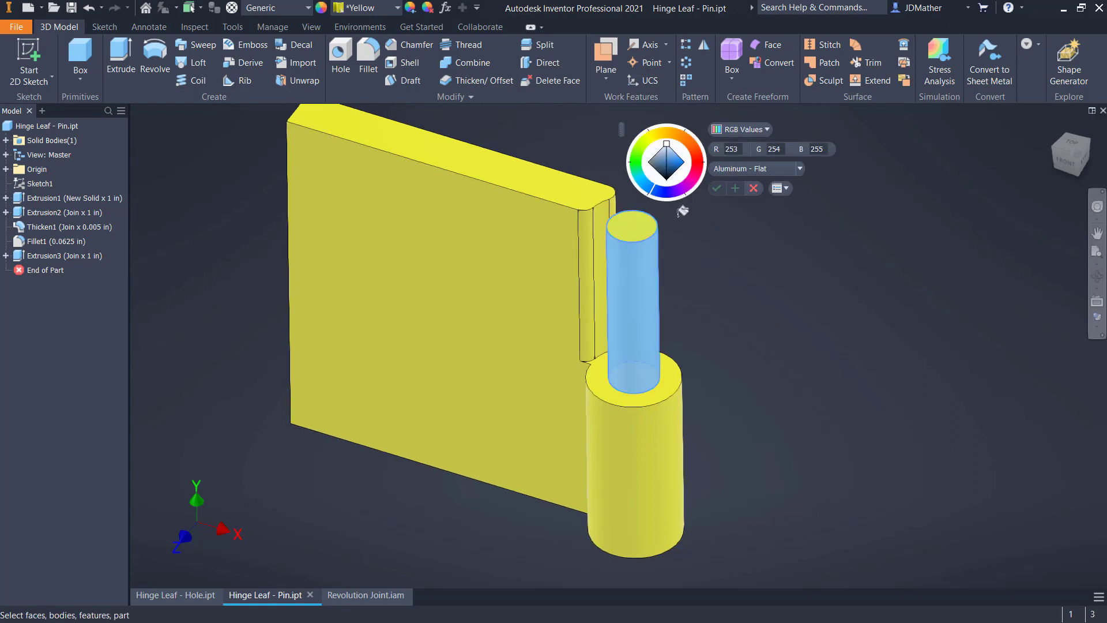
{"action": "left_click", "coordinate": [629, 221]}
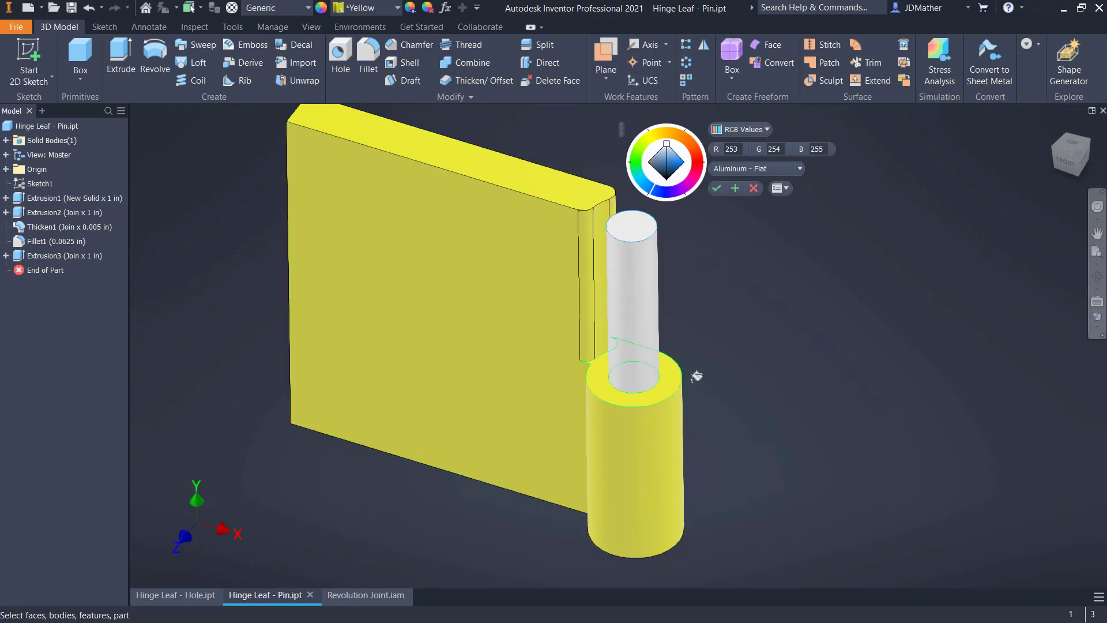
{"action": "left_click", "coordinate": [675, 377]}
{"action": "left_click", "coordinate": [863, 370]}
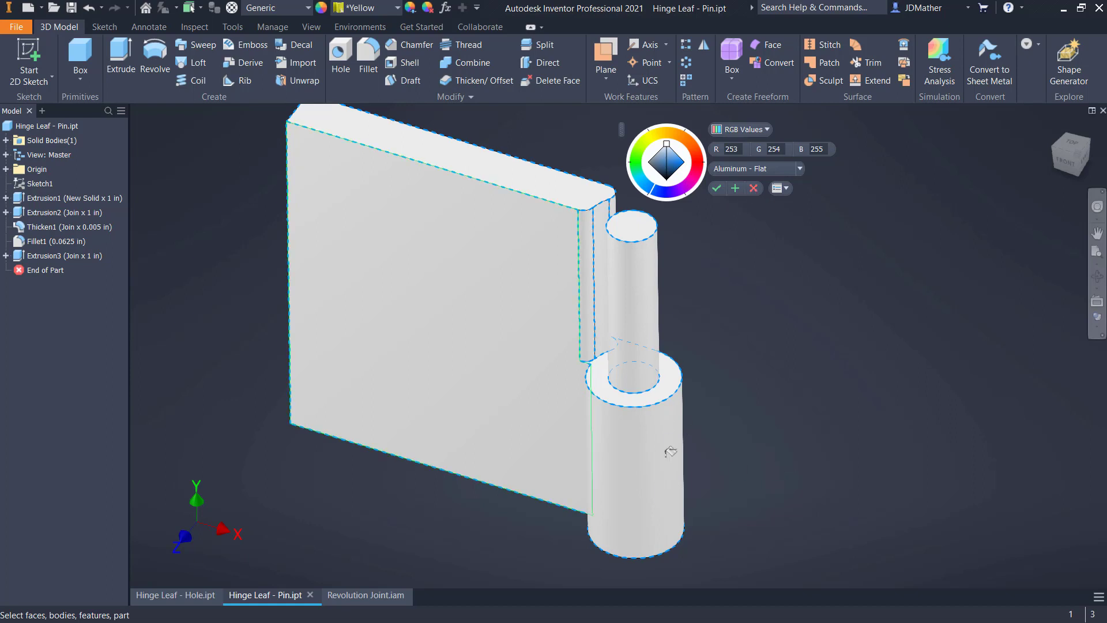
{"action": "left_click", "coordinate": [871, 374]}
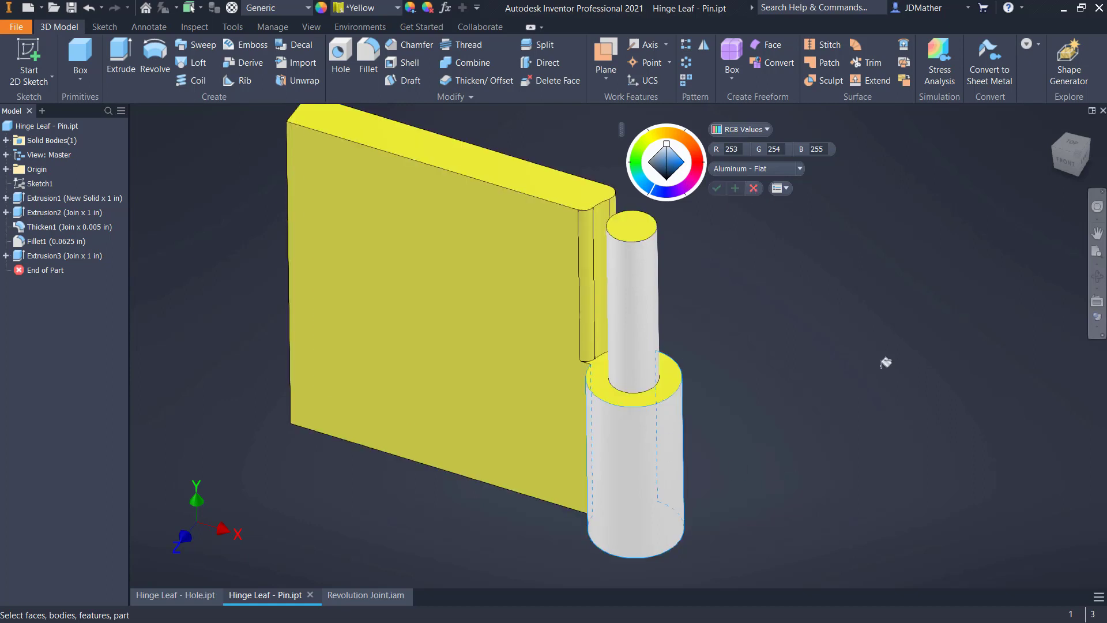
{"action": "left_click", "coordinate": [673, 376]}
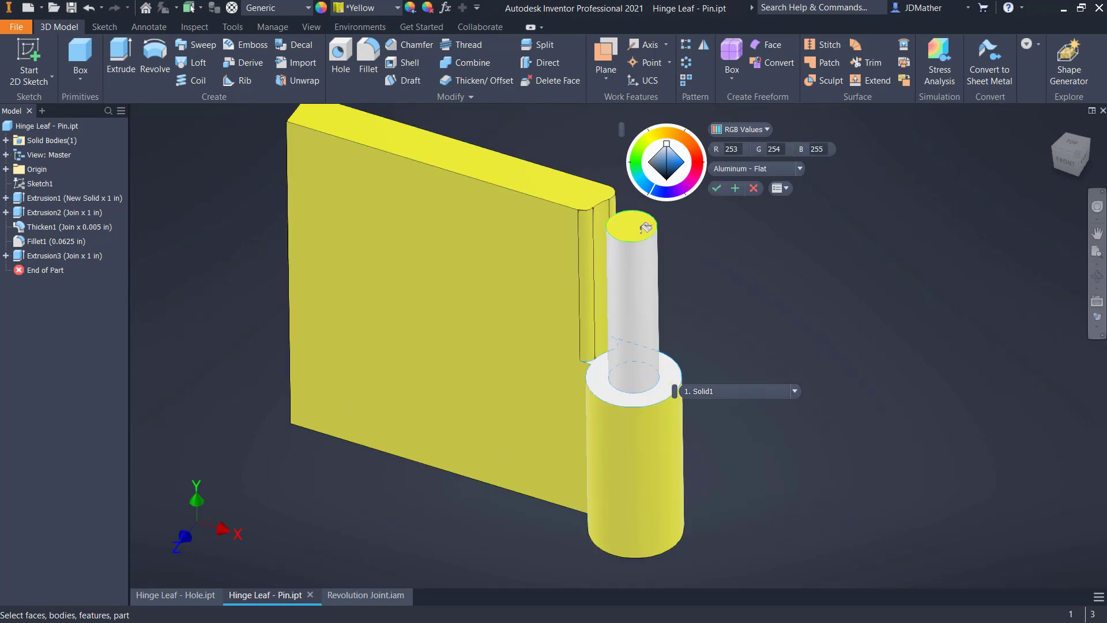
{"action": "left_click", "coordinate": [645, 224]}
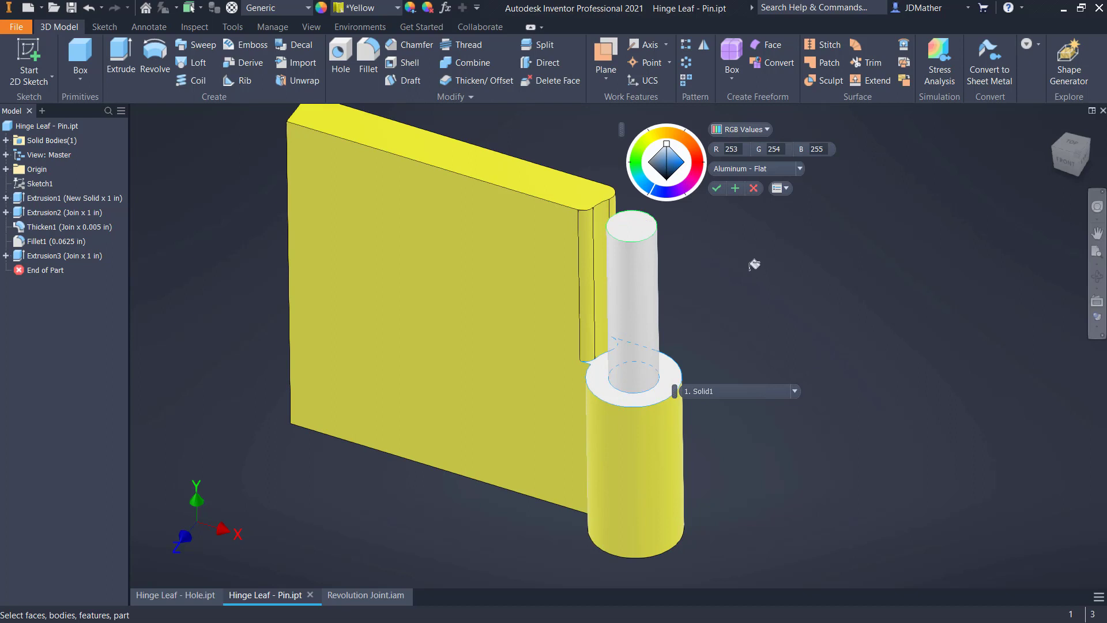
{"action": "left_click", "coordinate": [718, 189]}
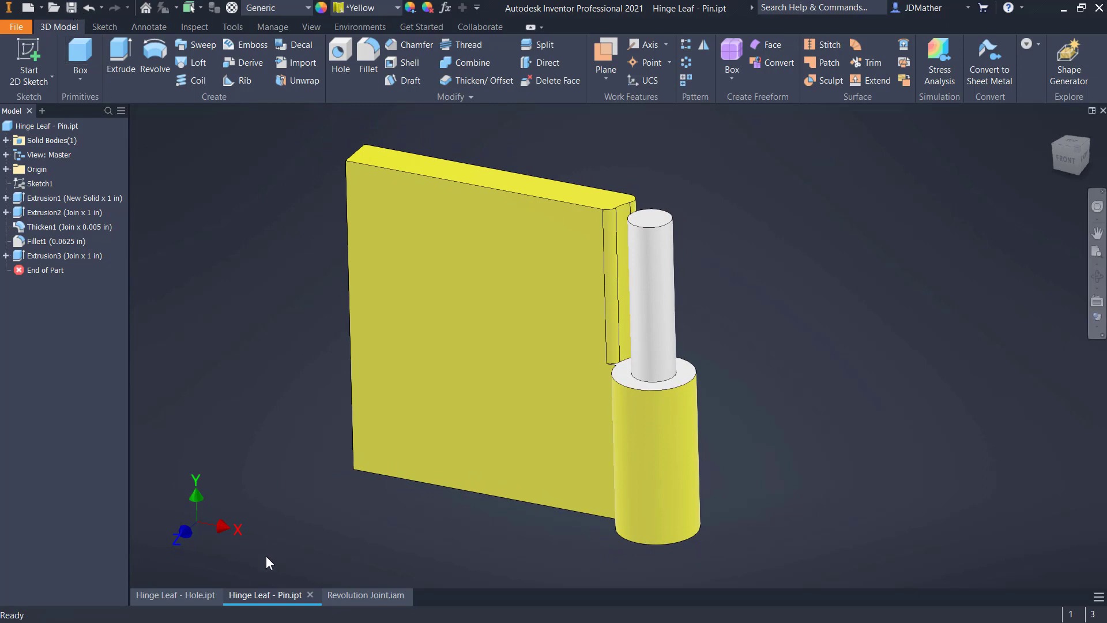
In Hinge Leaf - Hole.ipt, set the appearance of the pin hole's inner face to Aluminum - Flat
{"action": "left_click", "coordinate": [183, 594]}
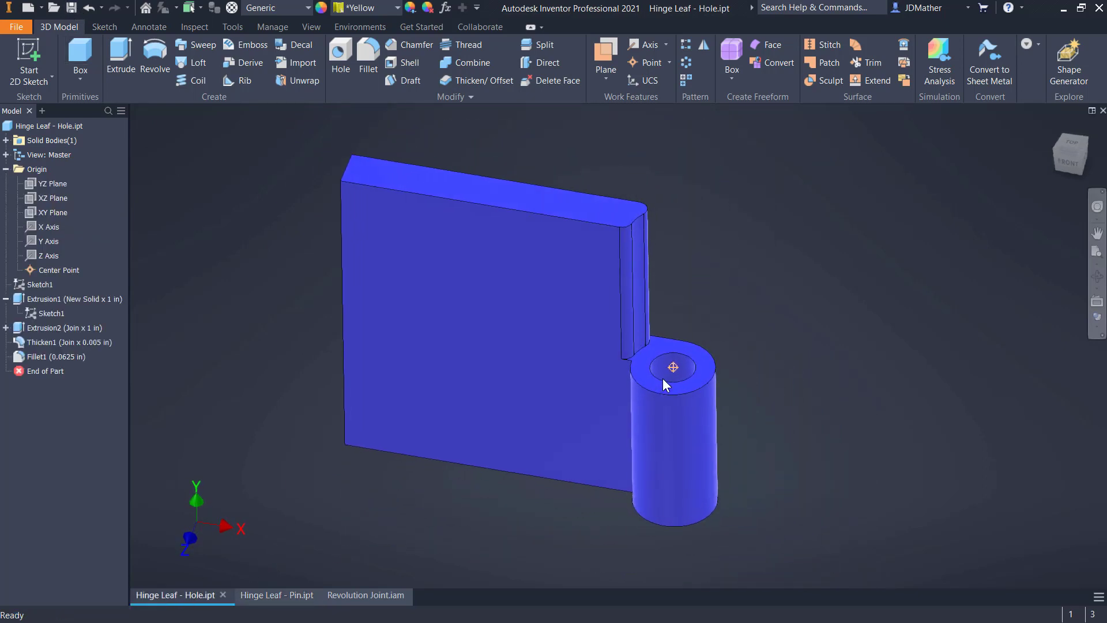
{"action": "left_click", "coordinate": [660, 369]}
{"action": "right_click", "coordinate": [655, 355]}
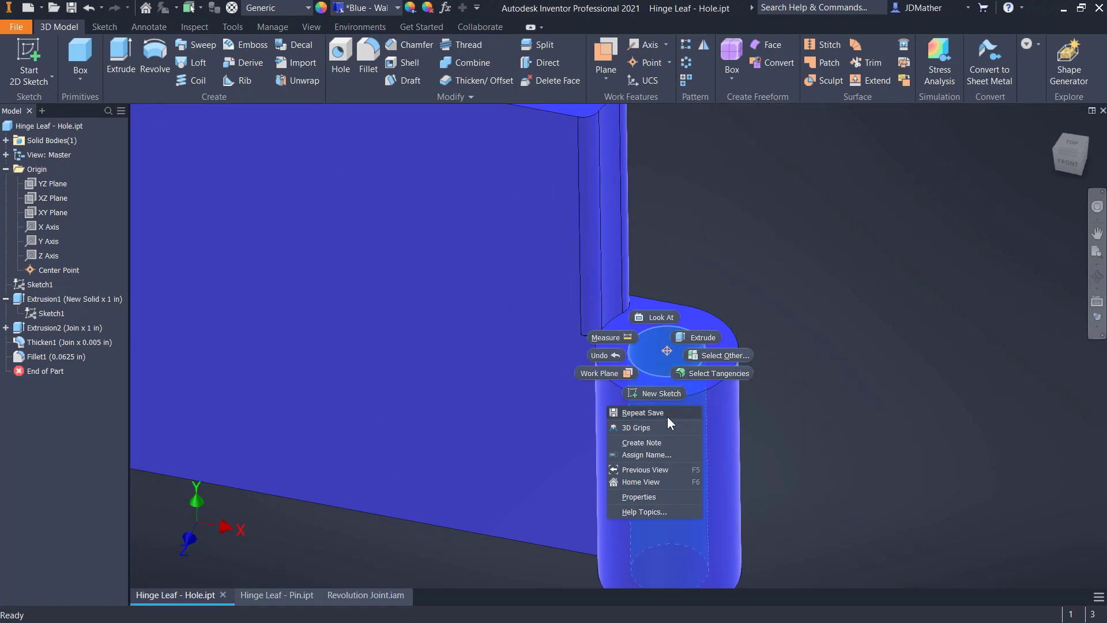
{"action": "left_click", "coordinate": [636, 497]}
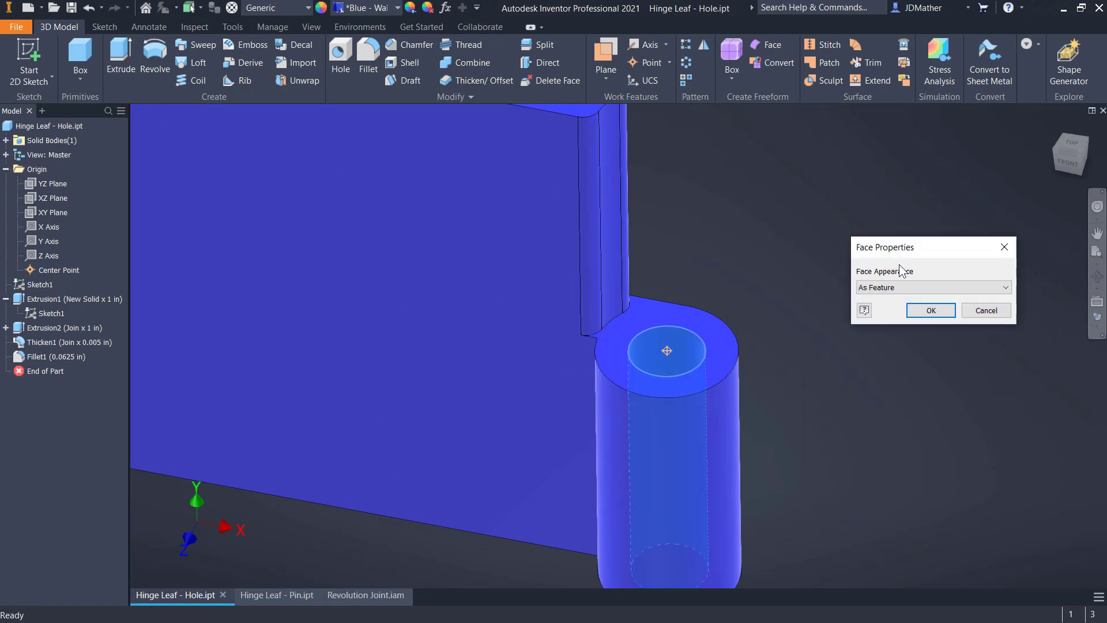
{"action": "left_click", "coordinate": [902, 287]}
{"action": "left_click", "coordinate": [882, 373]}
{"action": "left_click", "coordinate": [930, 312]}
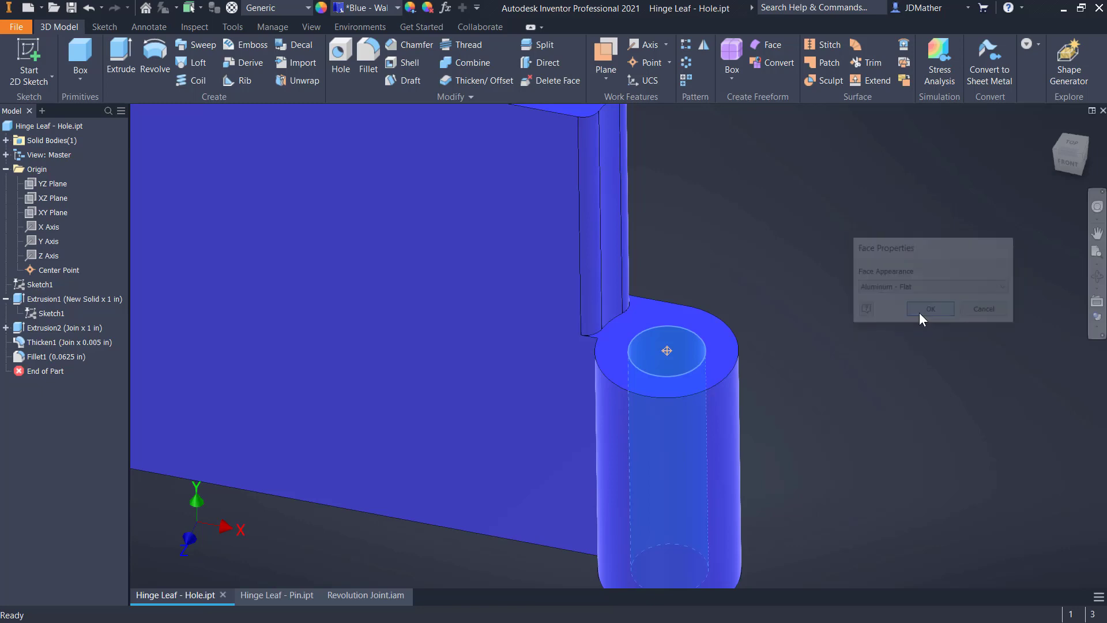
Copy the hole's Aluminum - Flat appearance onto the ring-shaped knuckle end face around it
{"action": "key", "text": "F6"}
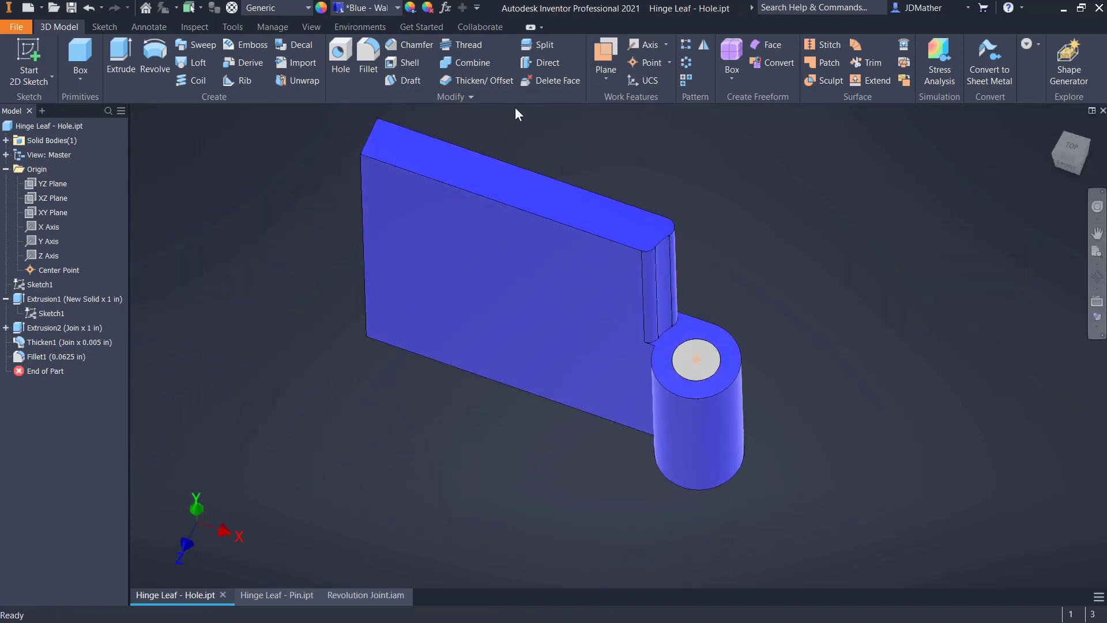
{"action": "left_click", "coordinate": [410, 8]}
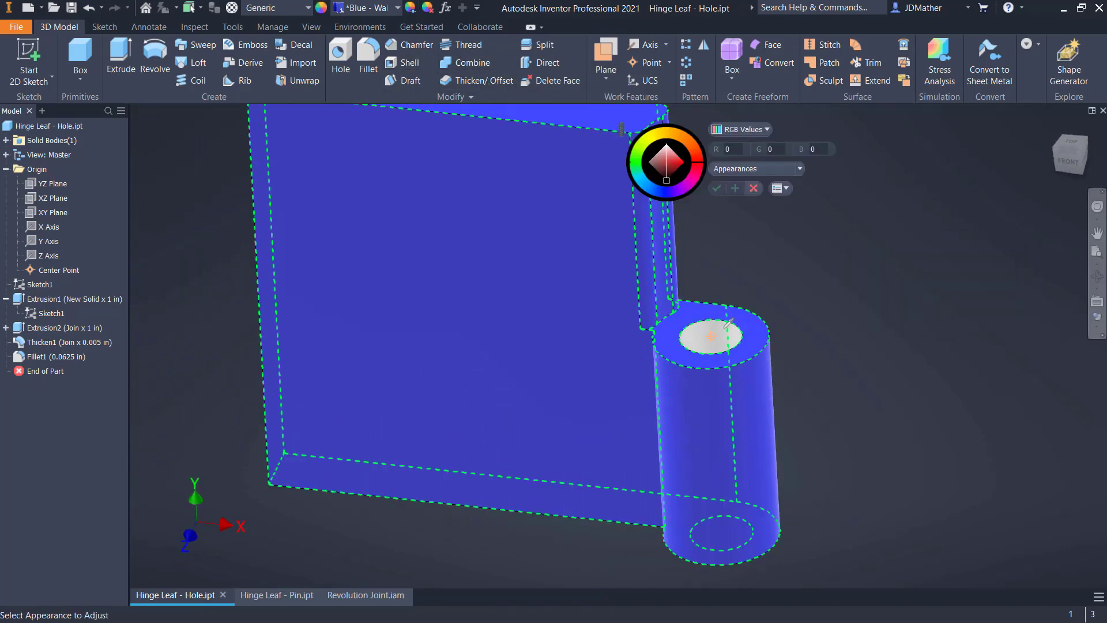
{"action": "left_click", "coordinate": [721, 335]}
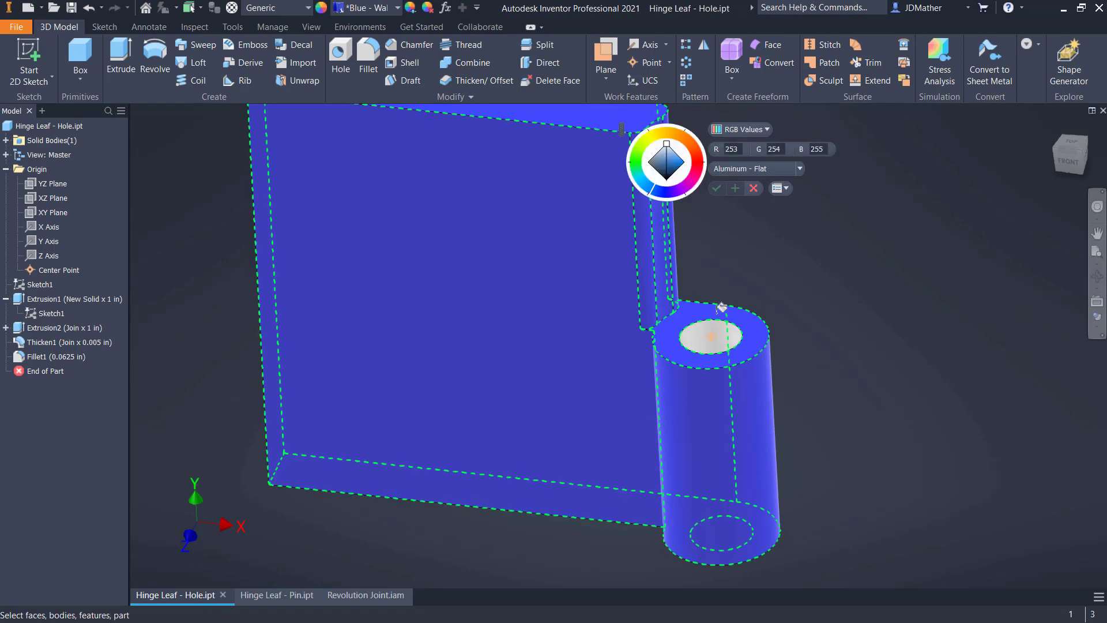
{"action": "left_click", "coordinate": [720, 306]}
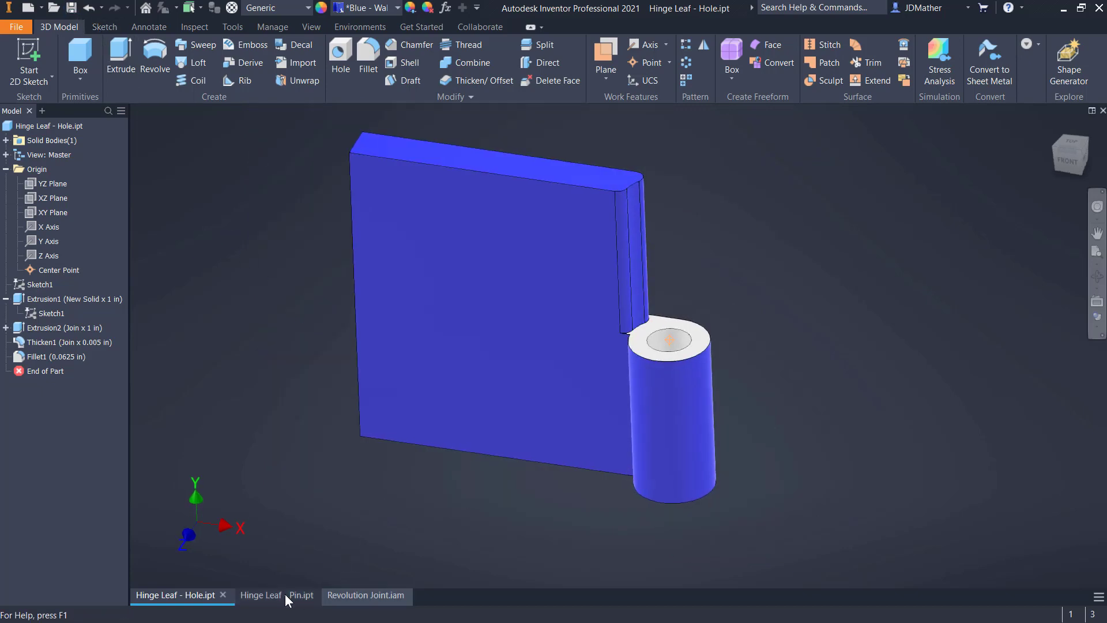
Return to the Revolution Joint assembly and examine the recoloured contact faces around the knuckles and pin from below and the front
{"action": "left_click", "coordinate": [363, 595]}
{"action": "middle_click_drag", "start_coordinate": [496, 472], "coordinate": [781, 454], "text": "shift"}
{"action": "scroll", "coordinate": [807, 449], "scroll_direction": "down", "scroll_amount": 4}
{"action": "middle_click_drag", "start_coordinate": [940, 410], "coordinate": [990, 274], "text": "shift"}
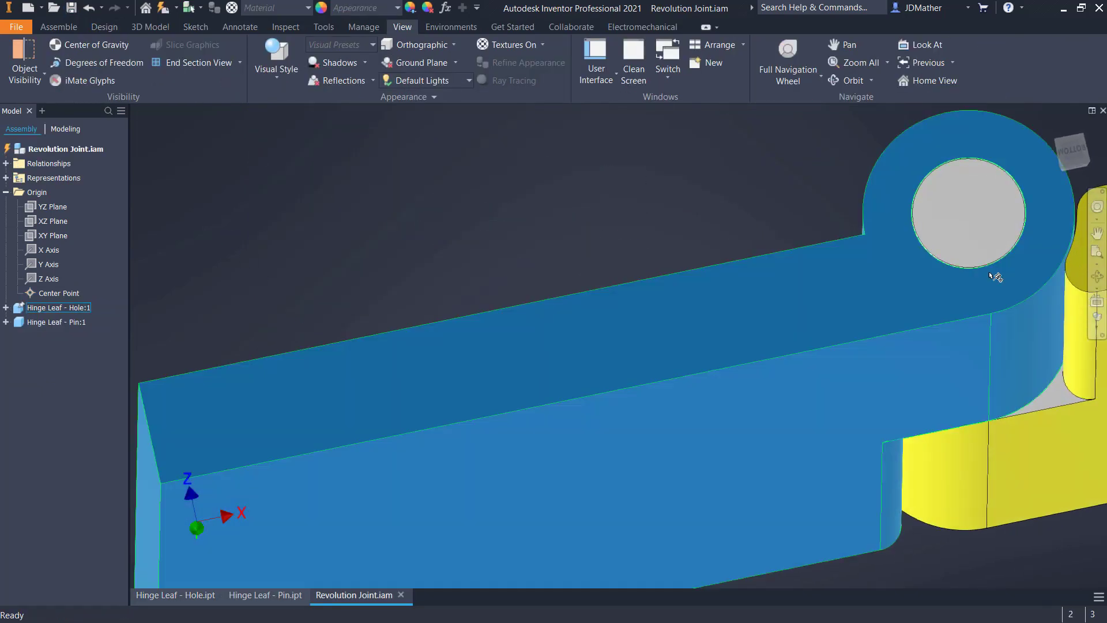
{"action": "scroll", "coordinate": [932, 234], "scroll_direction": "up", "scroll_amount": 3}
{"action": "middle_click_drag", "start_coordinate": [640, 346], "coordinate": [541, 422], "text": "shift"}
{"action": "scroll", "coordinate": [541, 422], "scroll_direction": "up", "scroll_amount": 1}
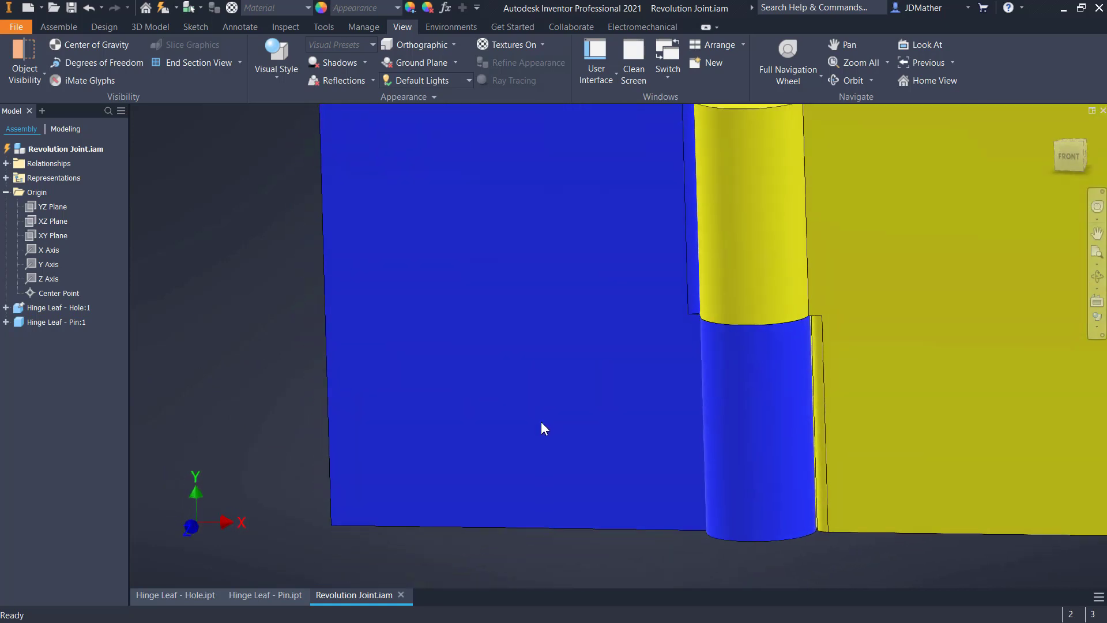
{"action": "scroll", "coordinate": [542, 427], "scroll_direction": "up", "scroll_amount": 4}
{"action": "middle_click_drag", "start_coordinate": [430, 388], "coordinate": [801, 335], "text": "shift"}
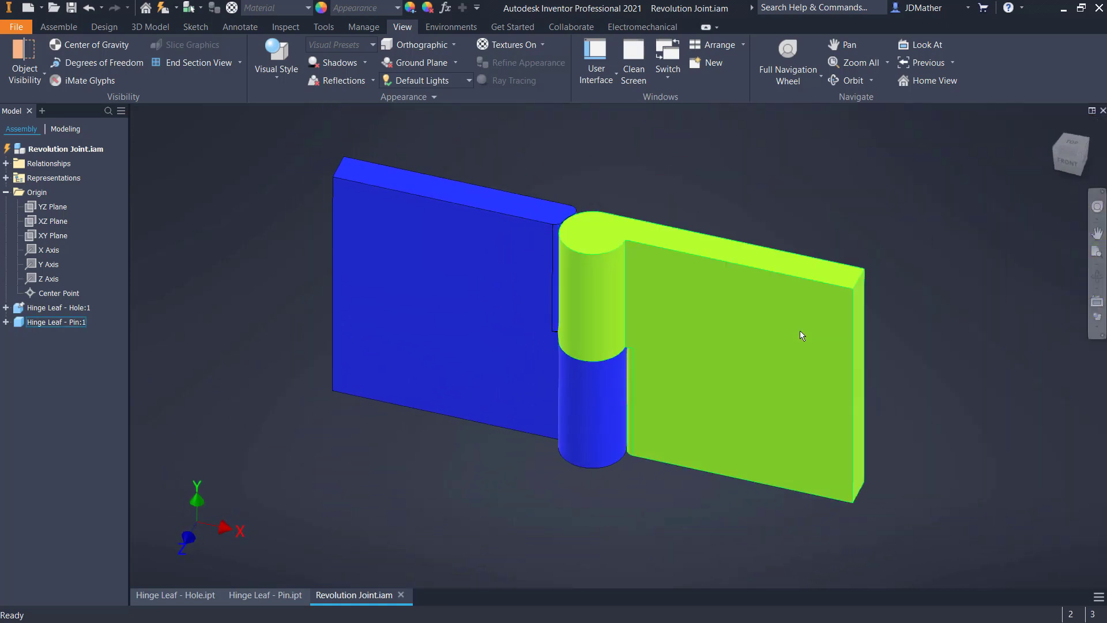
Try to swing the pin leaf about the hinge axis to check its freedom to rotate
{"action": "left_click", "coordinate": [800, 335]}
{"action": "scroll", "coordinate": [415, 407], "scroll_direction": "up", "scroll_amount": 2}
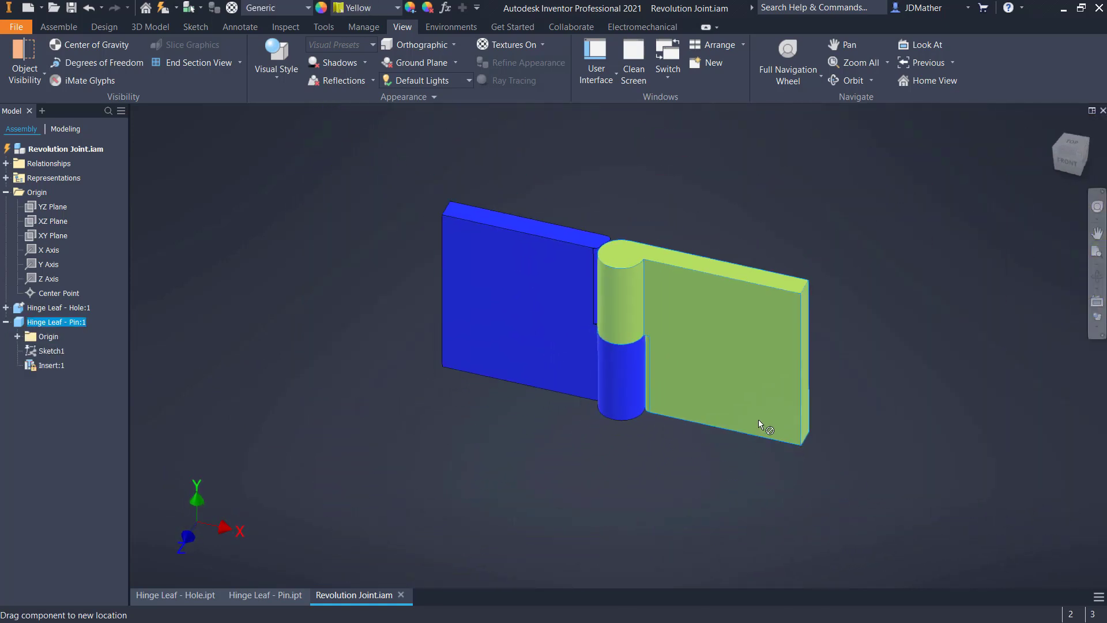
{"action": "left_click", "coordinate": [416, 433]}
Edit the Insert:1 constraint between the hinge leaves and turn off its rotation lock
{"action": "scroll", "coordinate": [365, 420], "scroll_direction": "down", "scroll_amount": 3}
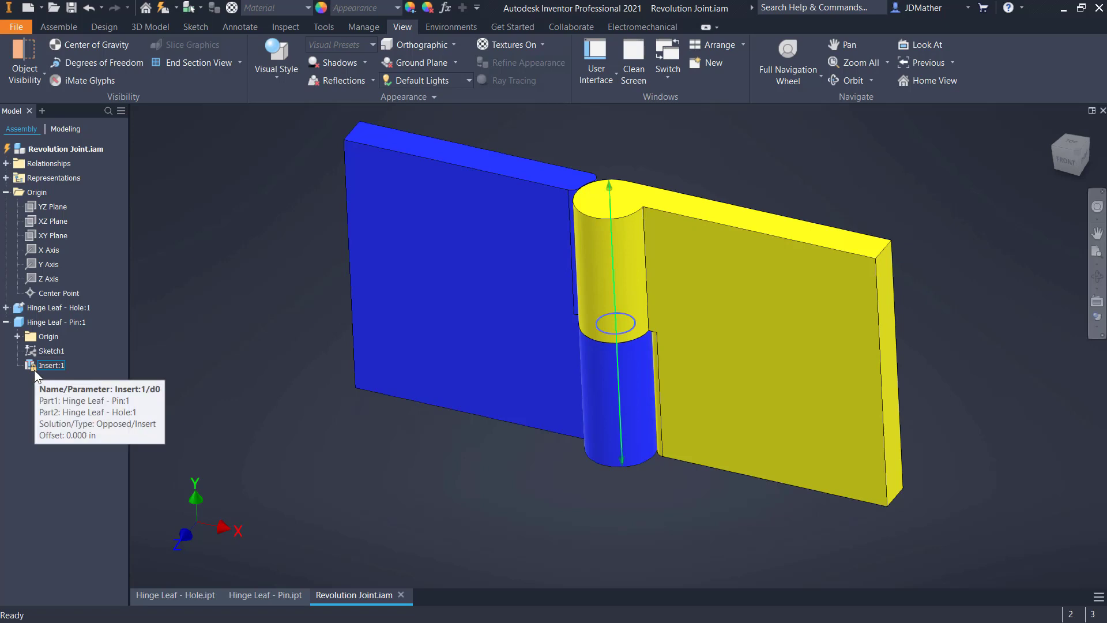
{"action": "right_click", "coordinate": [55, 365]}
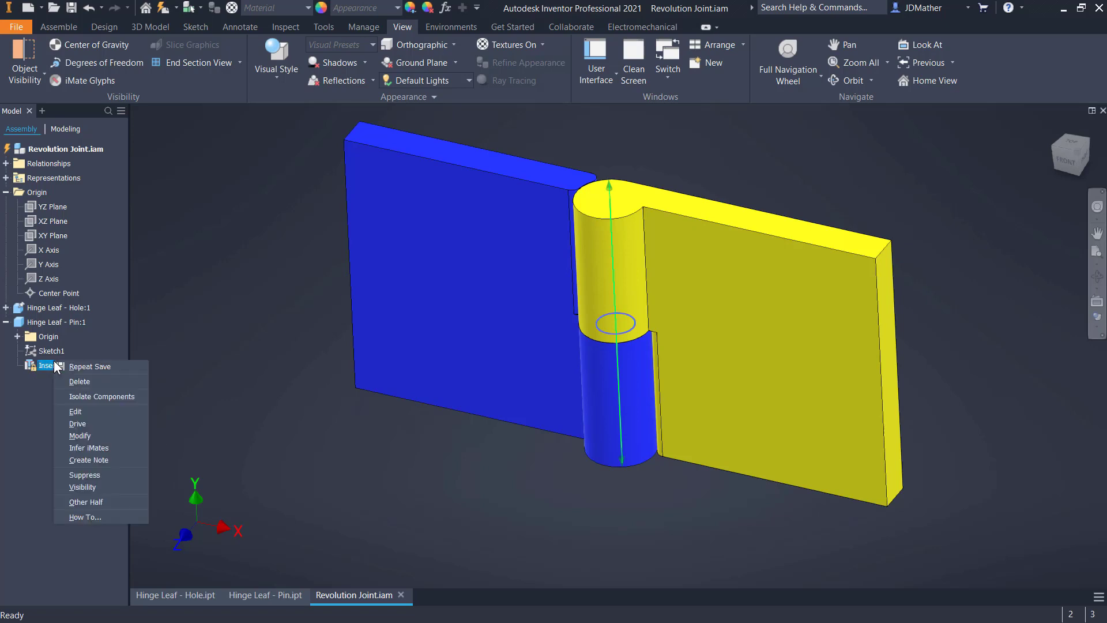
{"action": "left_click", "coordinate": [77, 413]}
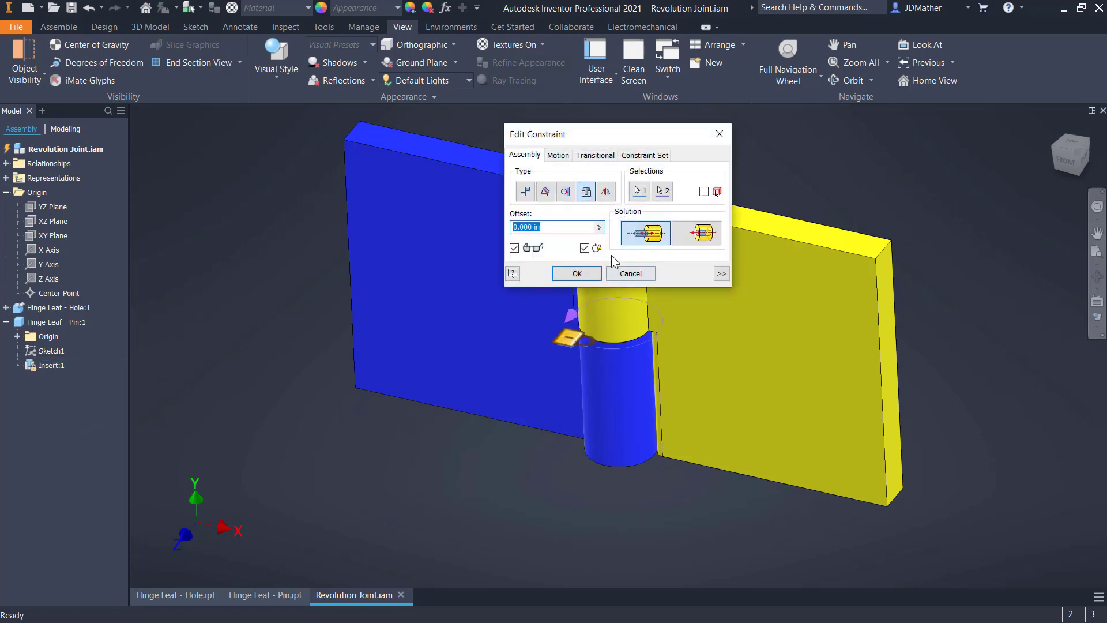
{"action": "left_click_drag", "start_coordinate": [615, 139], "coordinate": [388, 175]}
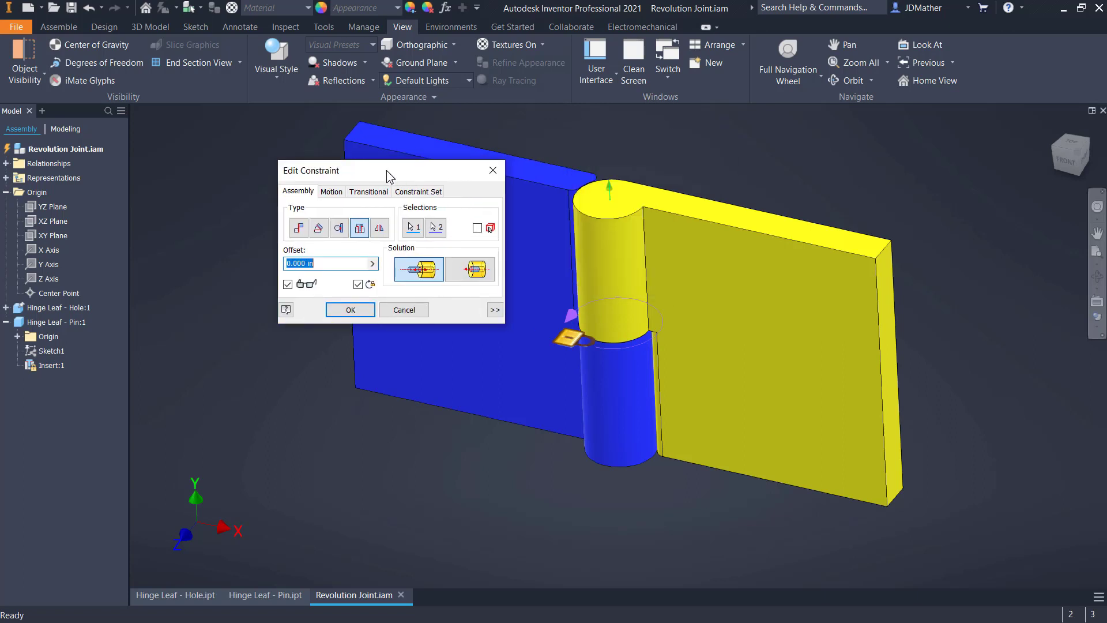
{"action": "left_click", "coordinate": [358, 285]}
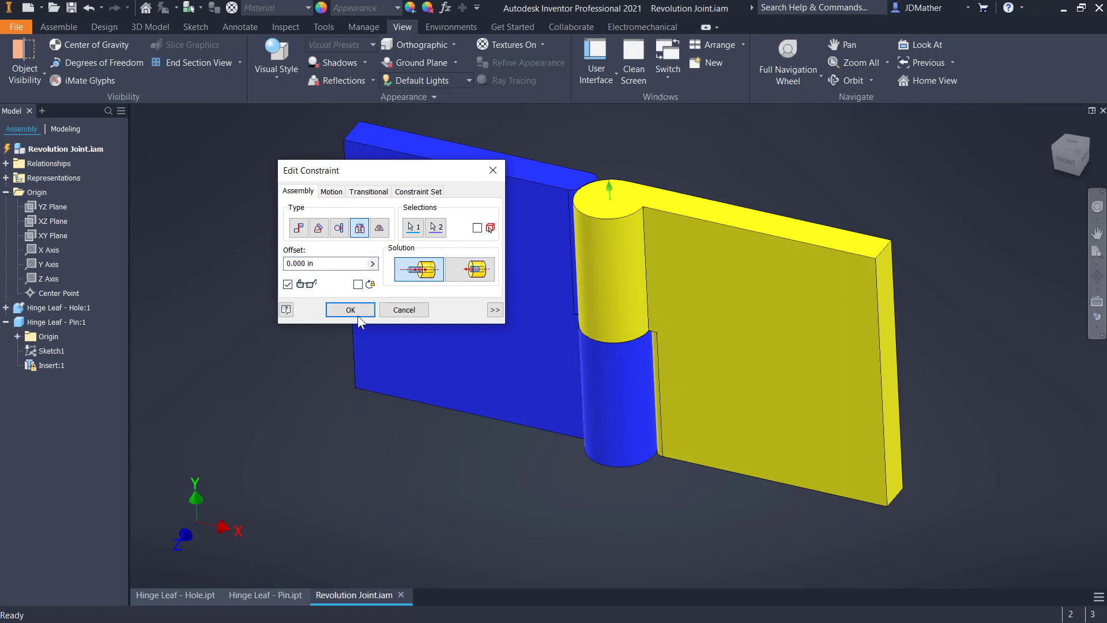
{"action": "left_click", "coordinate": [351, 310]}
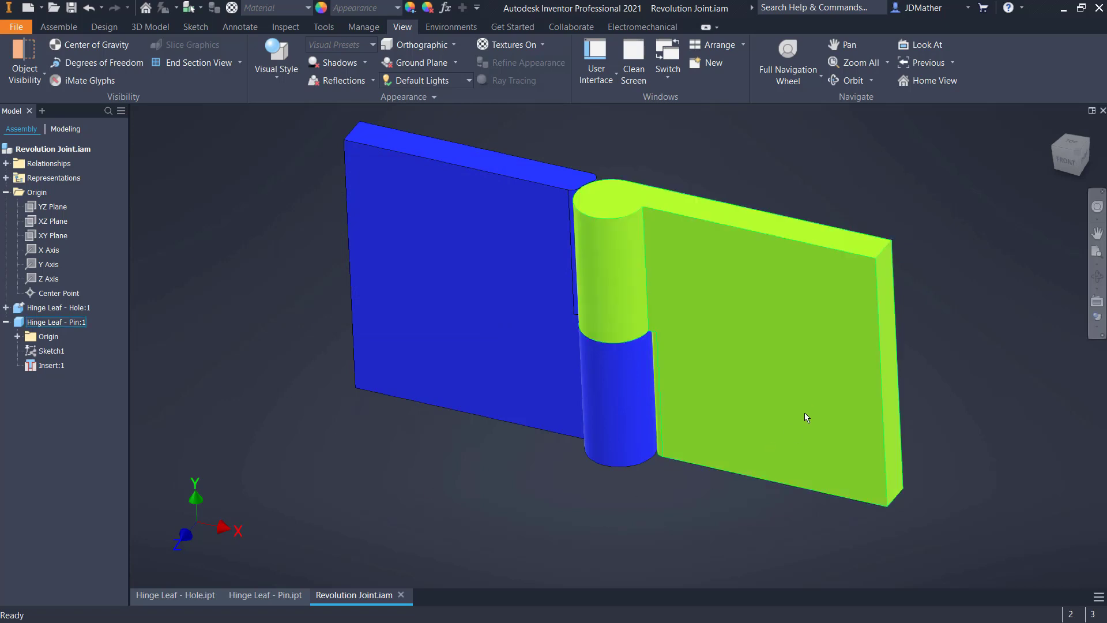
Swing the pin leaf forward about the hinge axis to a partly folded position
{"action": "left_click_drag", "start_coordinate": [806, 415], "coordinate": [705, 490]}
{"action": "scroll", "coordinate": [379, 456], "scroll_direction": "up", "scroll_amount": 2}
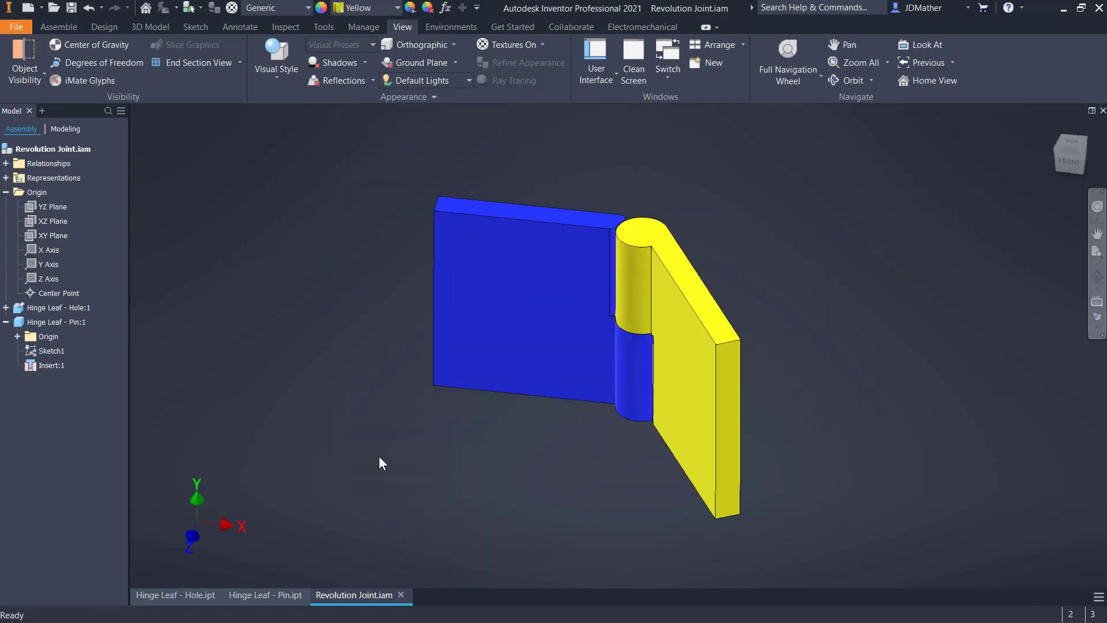
{"action": "scroll", "coordinate": [297, 406], "scroll_direction": "down", "scroll_amount": 3}
{"action": "scroll", "coordinate": [285, 403], "scroll_direction": "up", "scroll_amount": 3}
{"action": "scroll", "coordinate": [263, 359], "scroll_direction": "down", "scroll_amount": 2}
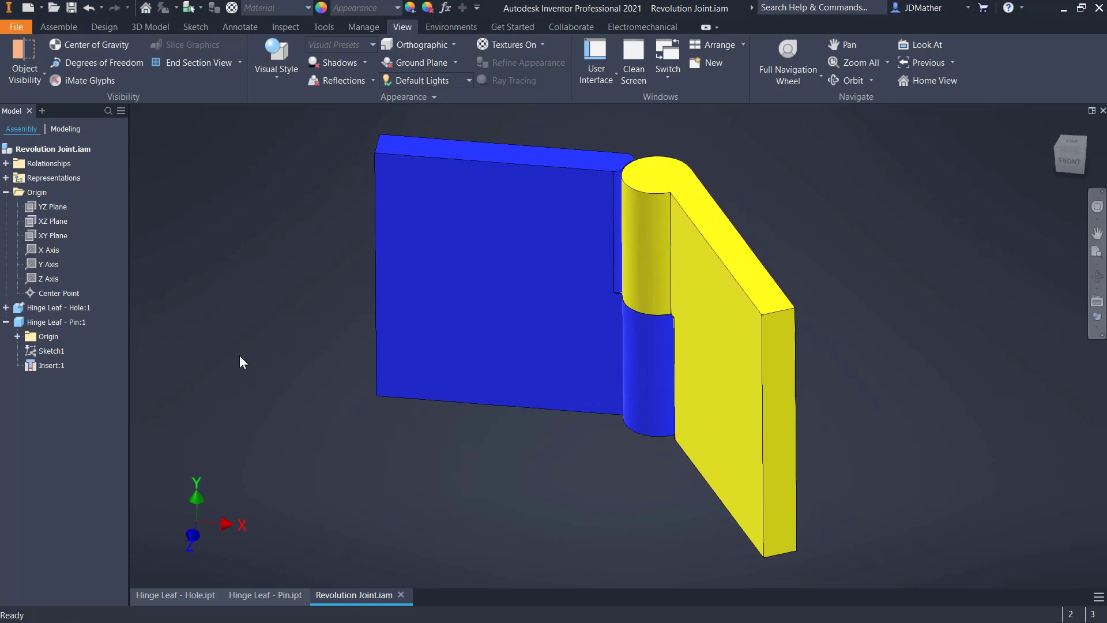
Open the Dynamic Simulation environment for the Revolution Joint assembly
{"action": "left_click", "coordinate": [453, 28]}
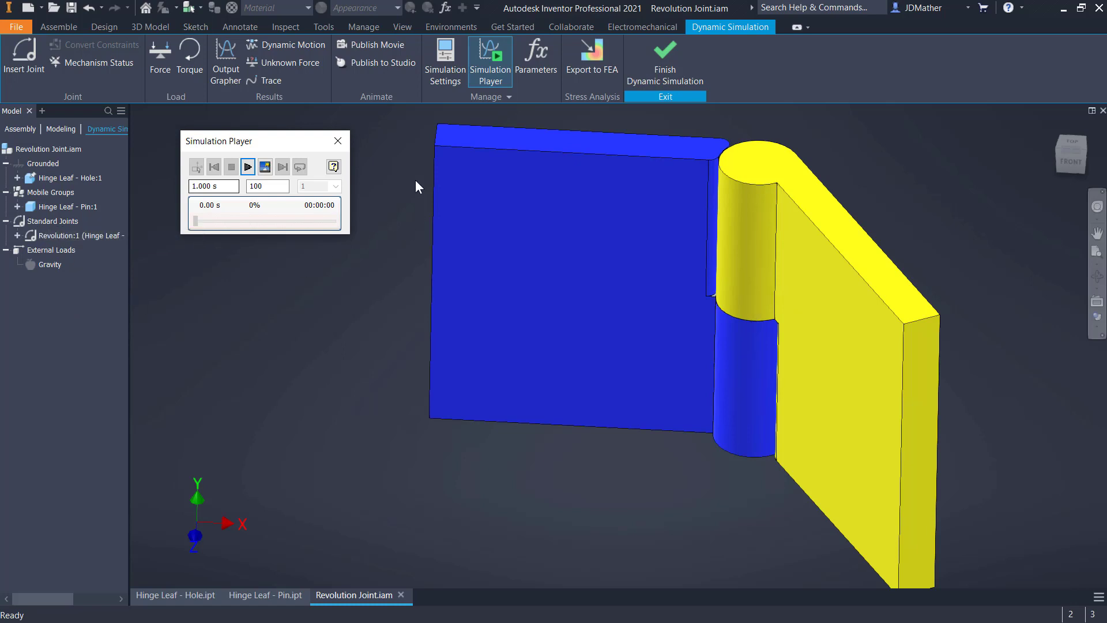
{"action": "left_click", "coordinate": [448, 54]}
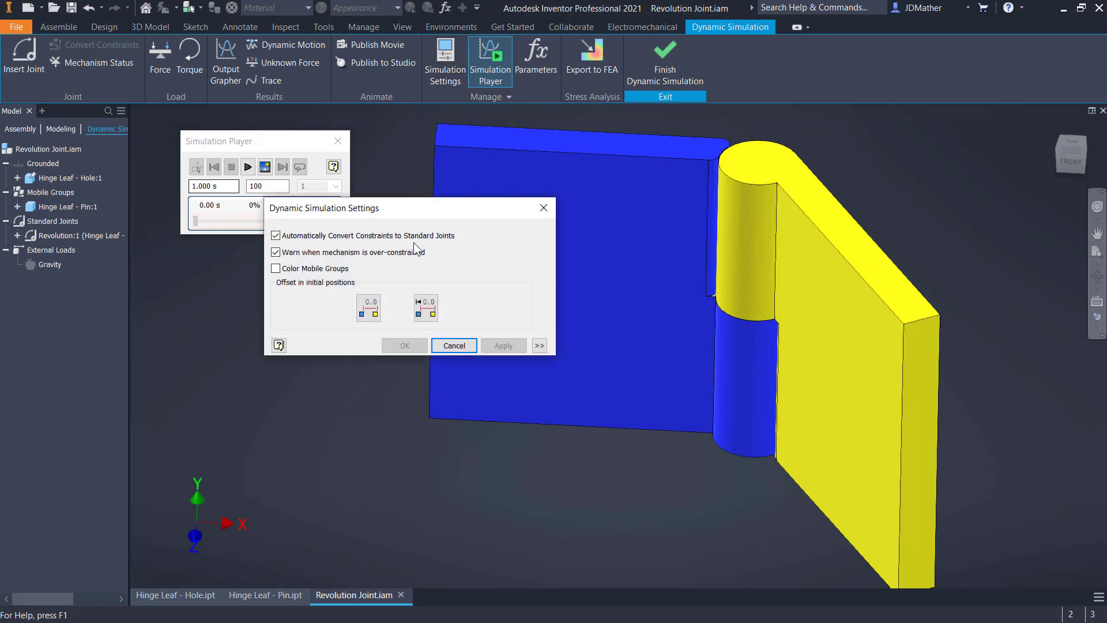
{"action": "left_click", "coordinate": [276, 236]}
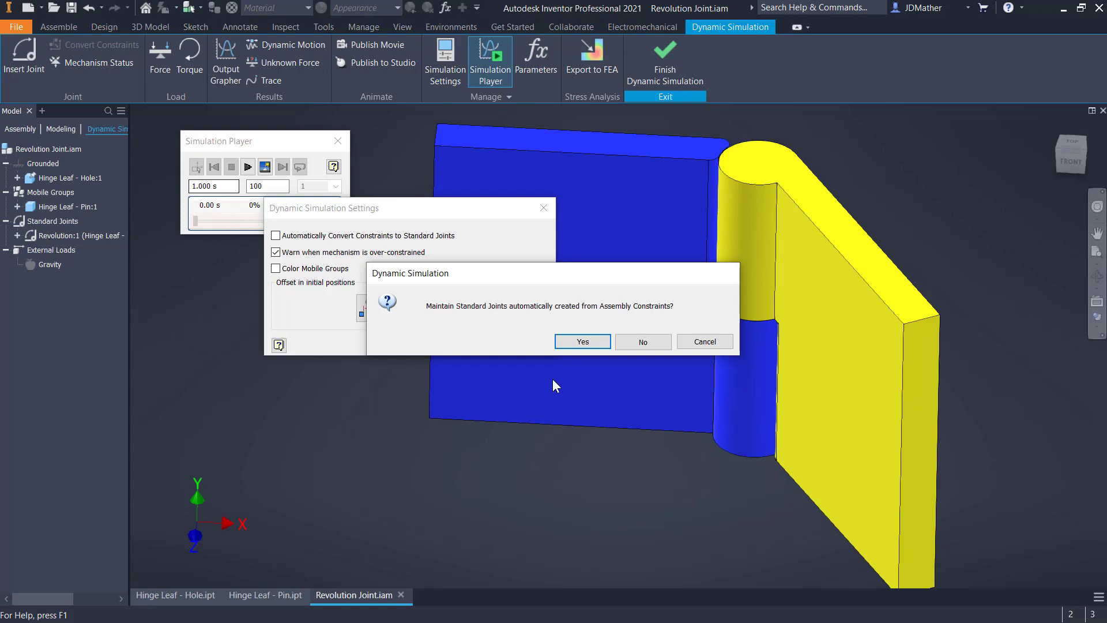
{"action": "left_click", "coordinate": [644, 344]}
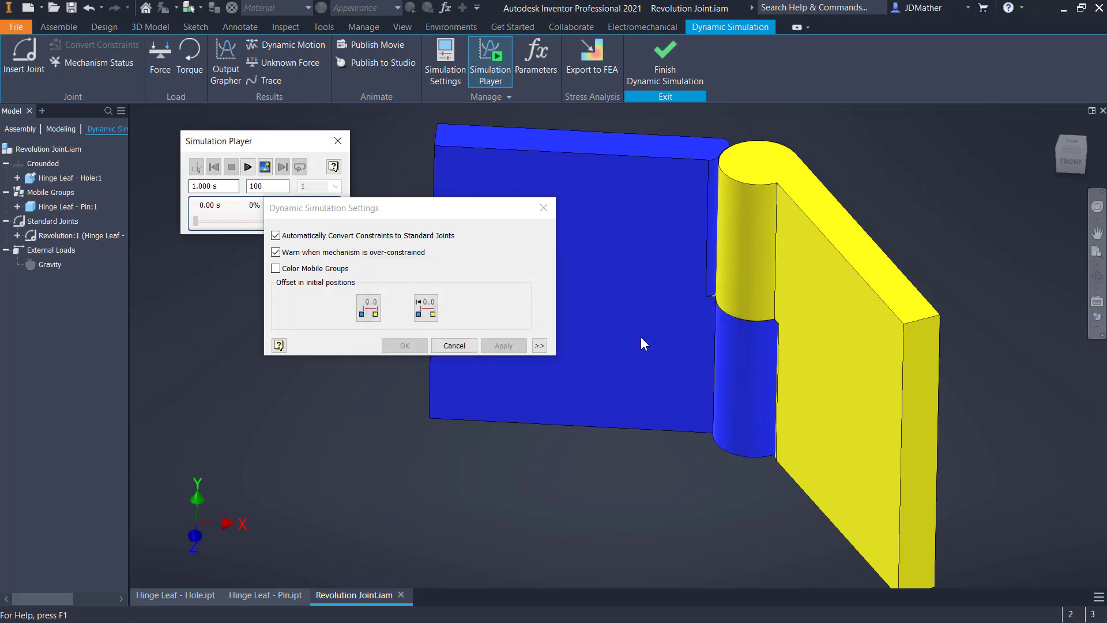
{"action": "left_click", "coordinate": [453, 345]}
Examine the standard joint types offered for insertion while constraints are converted automatically, then leave without adding a joint
{"action": "left_click", "coordinate": [24, 62]}
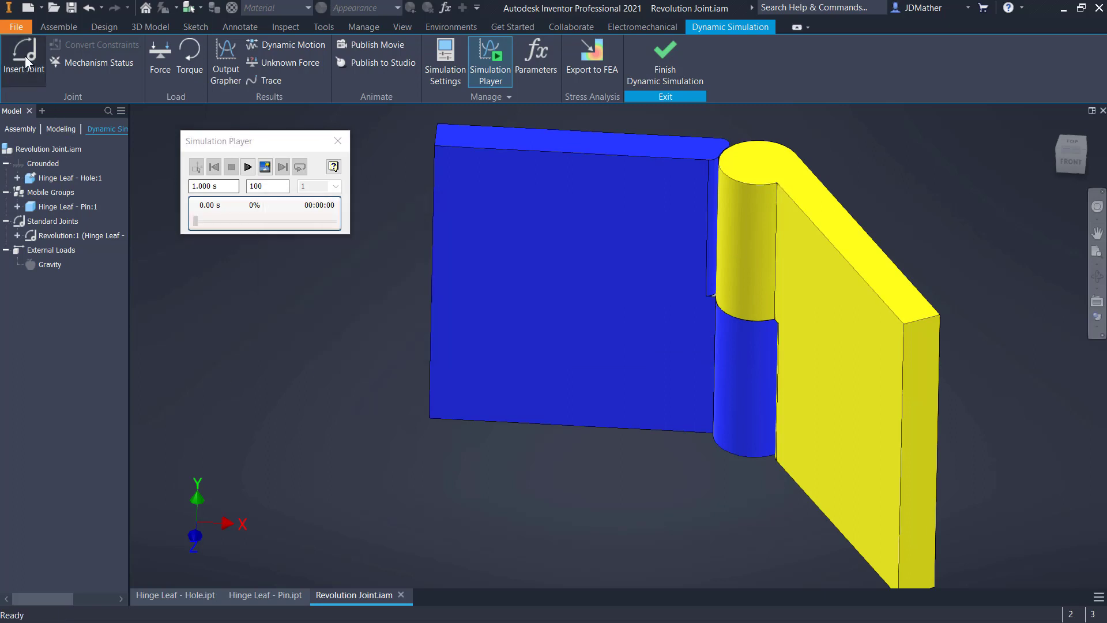
{"action": "left_click", "coordinate": [570, 226]}
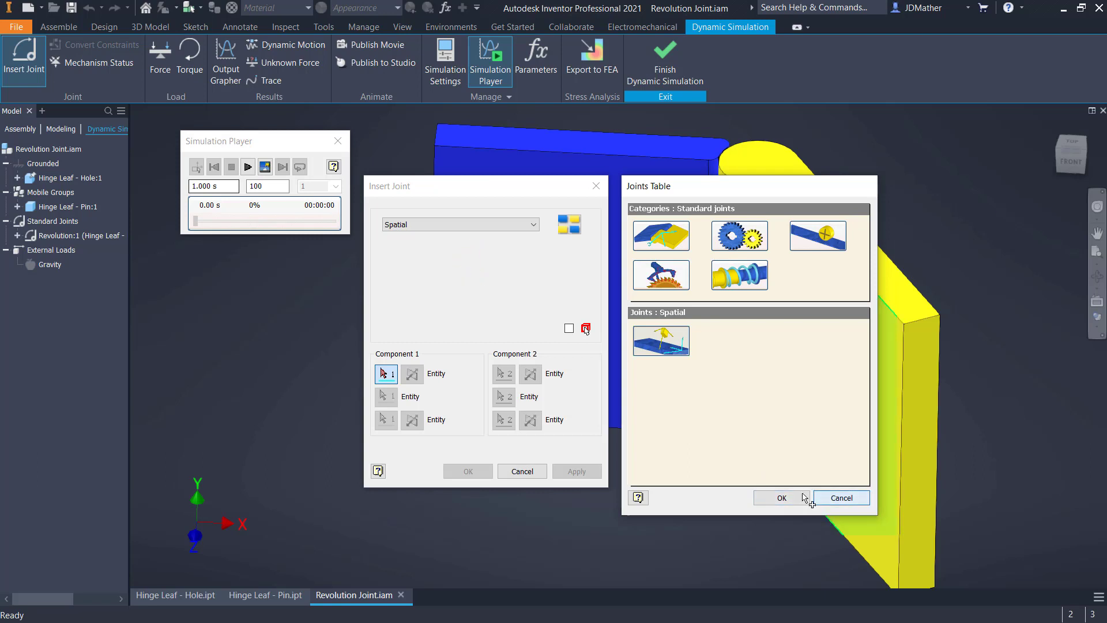
{"action": "left_click", "coordinate": [824, 501]}
{"action": "key", "text": "Escape"}
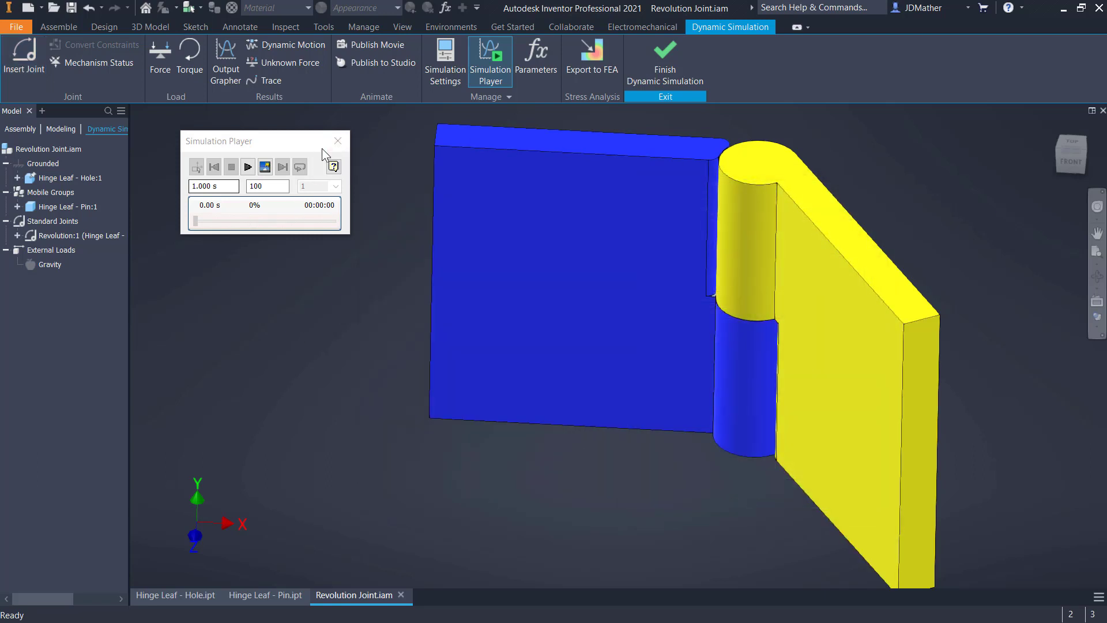
Turn off automatic conversion of constraints to standard joints in the simulation settings, discarding the automatically created joints
{"action": "left_click", "coordinate": [428, 78]}
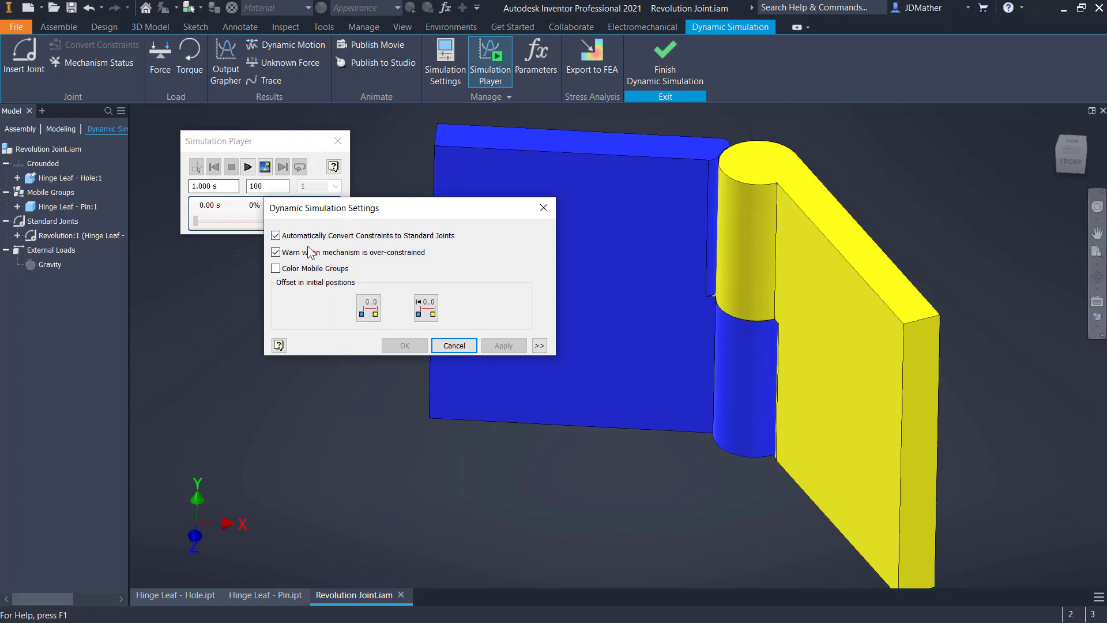
{"action": "left_click", "coordinate": [291, 236]}
{"action": "left_click", "coordinate": [405, 346]}
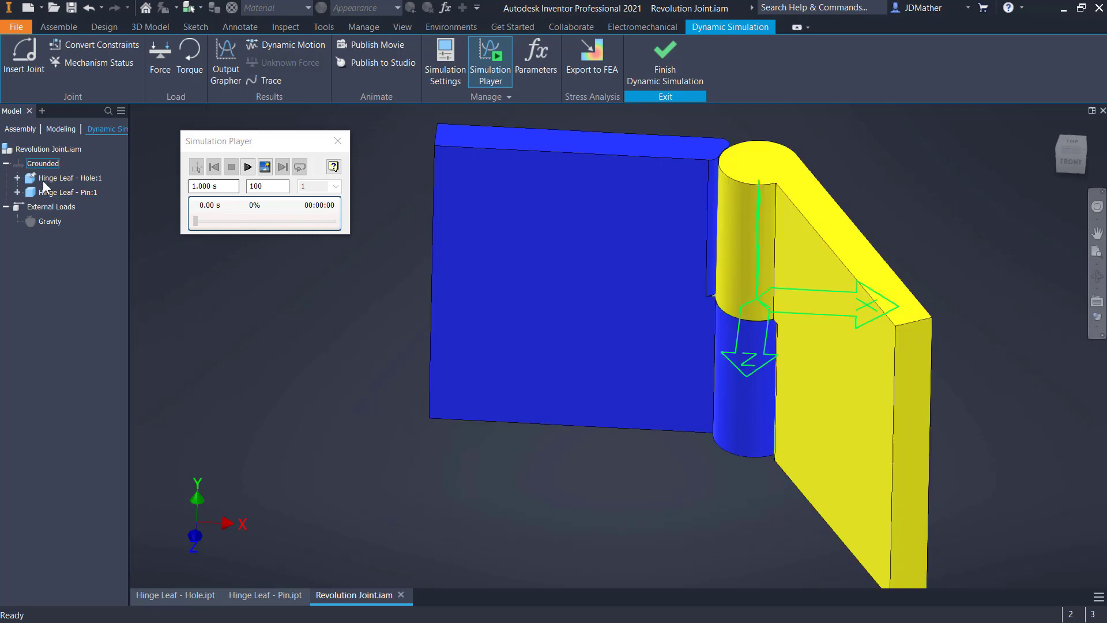
Start inserting a joint and choose the Revolution type from the table of standard joints
{"action": "left_click", "coordinate": [24, 55]}
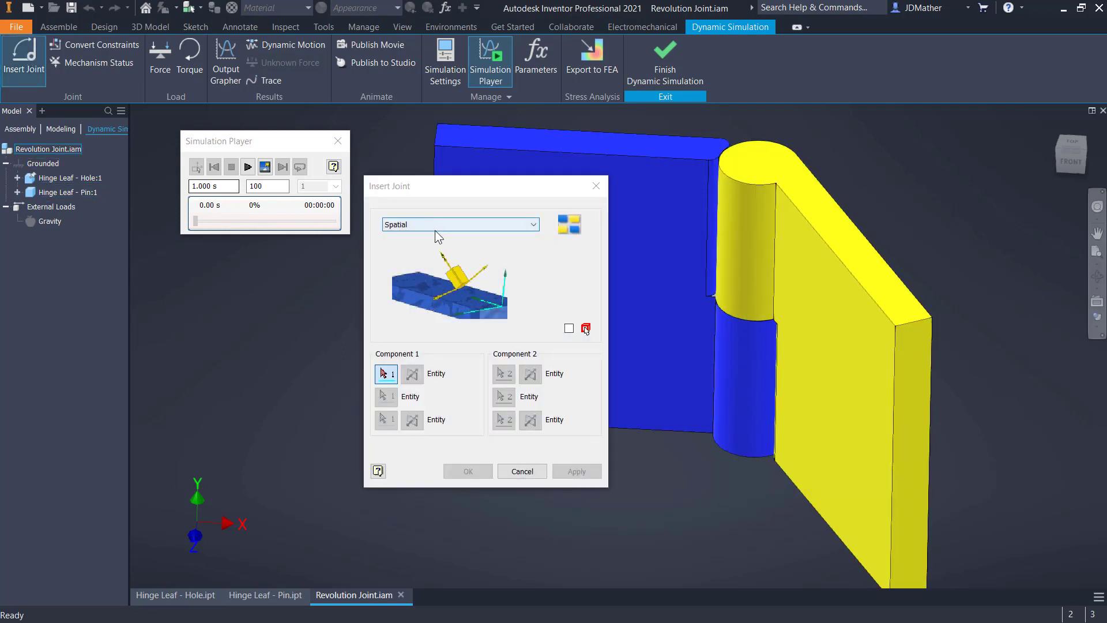
{"action": "left_click", "coordinate": [572, 227]}
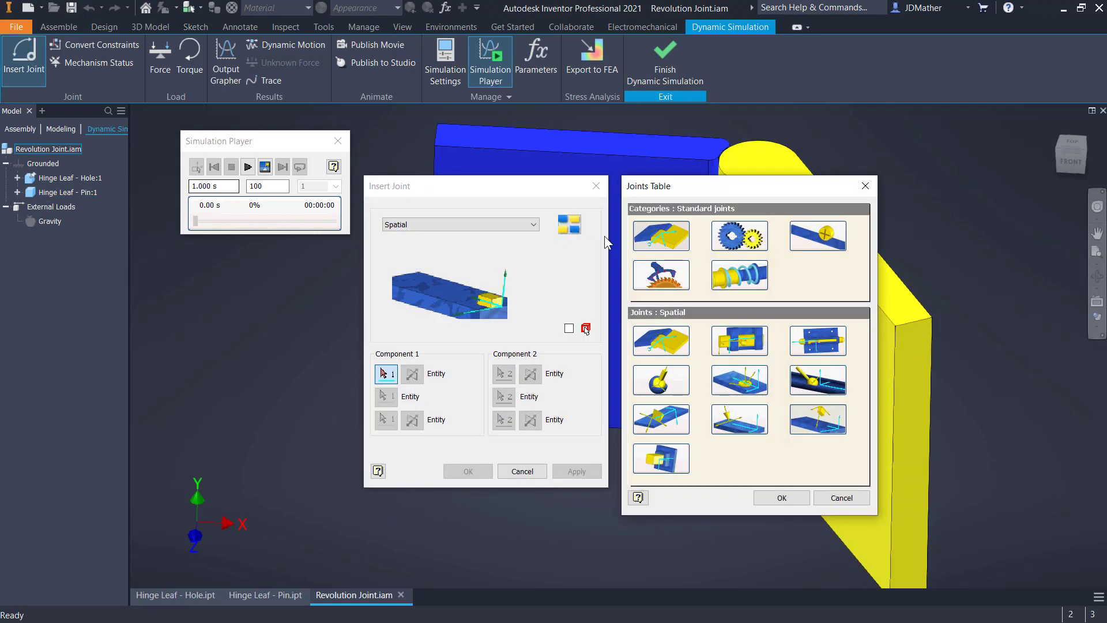
{"action": "left_click", "coordinate": [824, 421]}
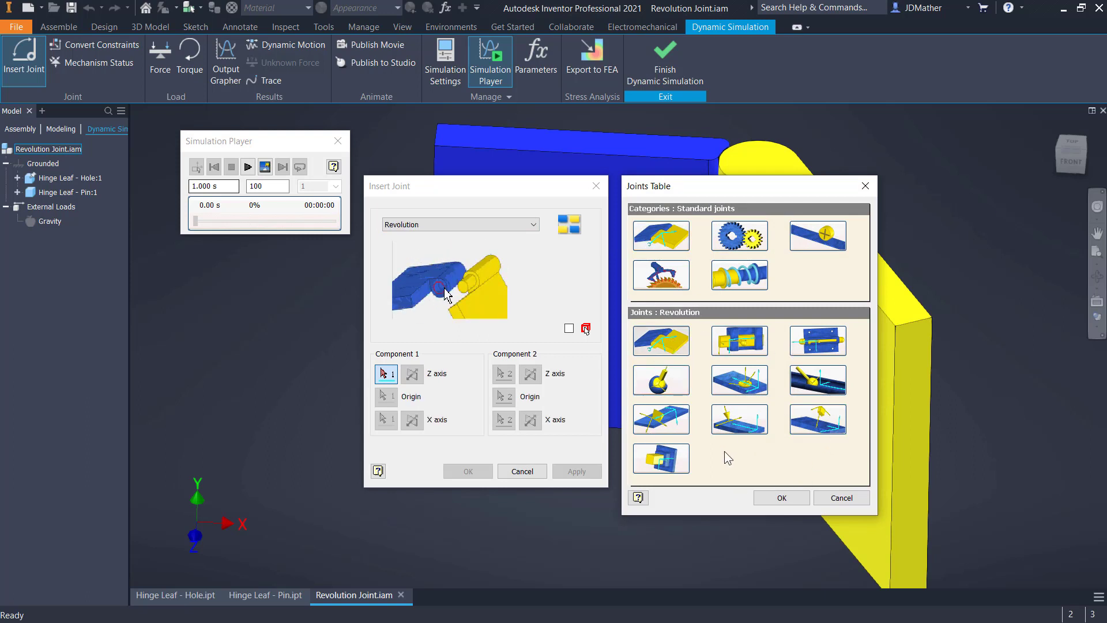
{"action": "left_click", "coordinate": [782, 499]}
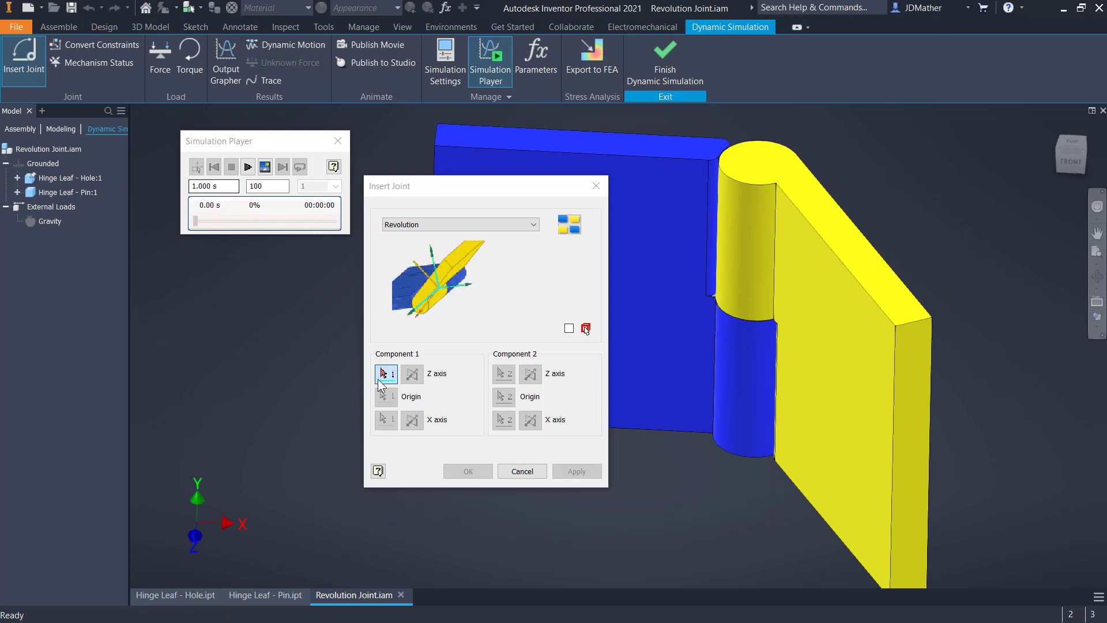
Define component 1 with the hole leaf's cylindrical knuckle face as Z axis and the knuckle's upper circular edge as origin
{"action": "left_click", "coordinate": [748, 339]}
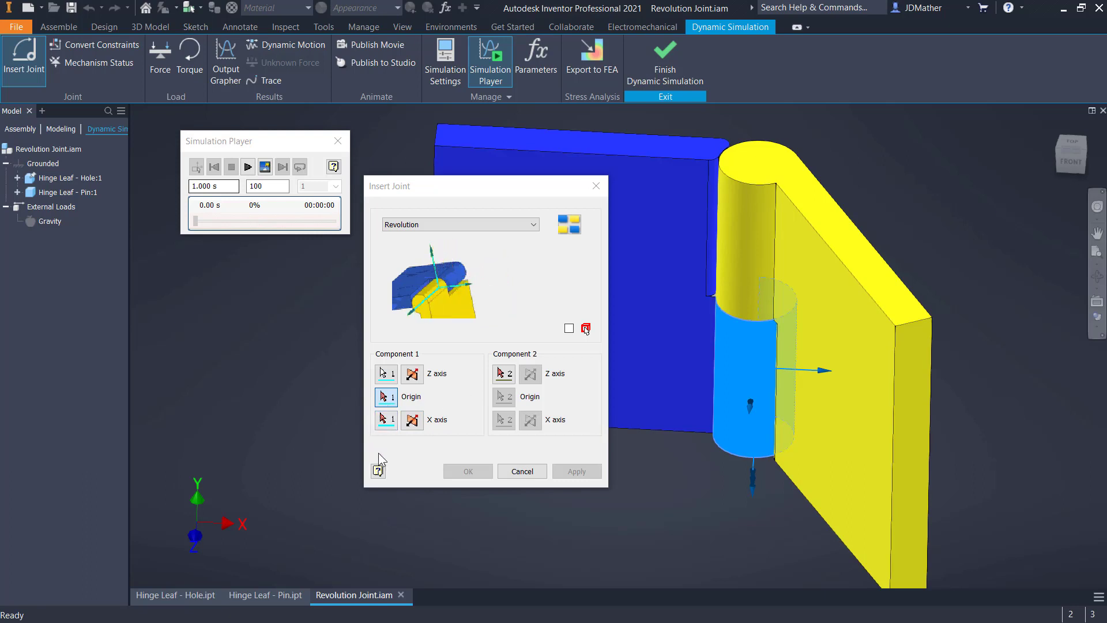
{"action": "left_click", "coordinate": [740, 322]}
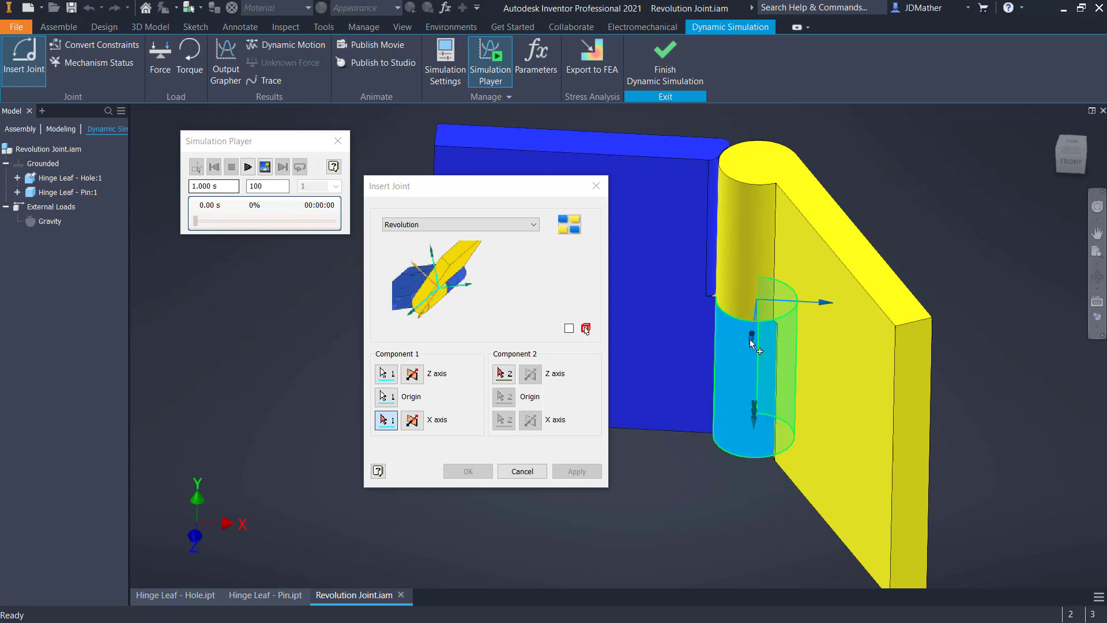
{"action": "middle_click_drag", "start_coordinate": [752, 349], "coordinate": [696, 477], "text": "shift"}
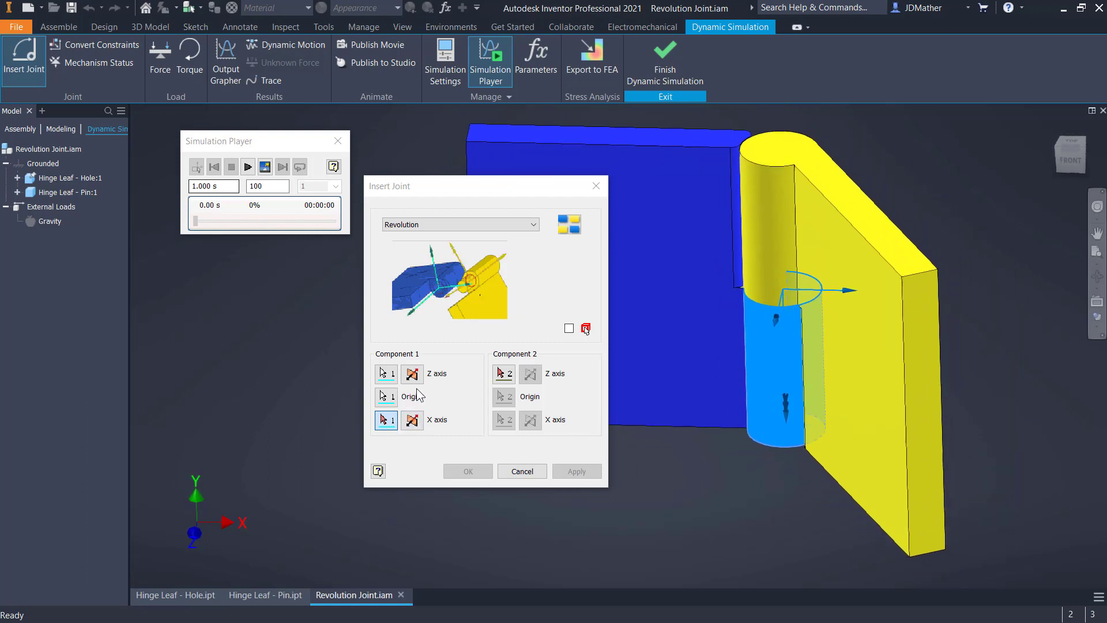
Define component 2 with the pin leaf's knuckle as flipped Z axis and its lower circular edge as origin, and create the revolution joint
{"action": "left_click", "coordinate": [503, 373]}
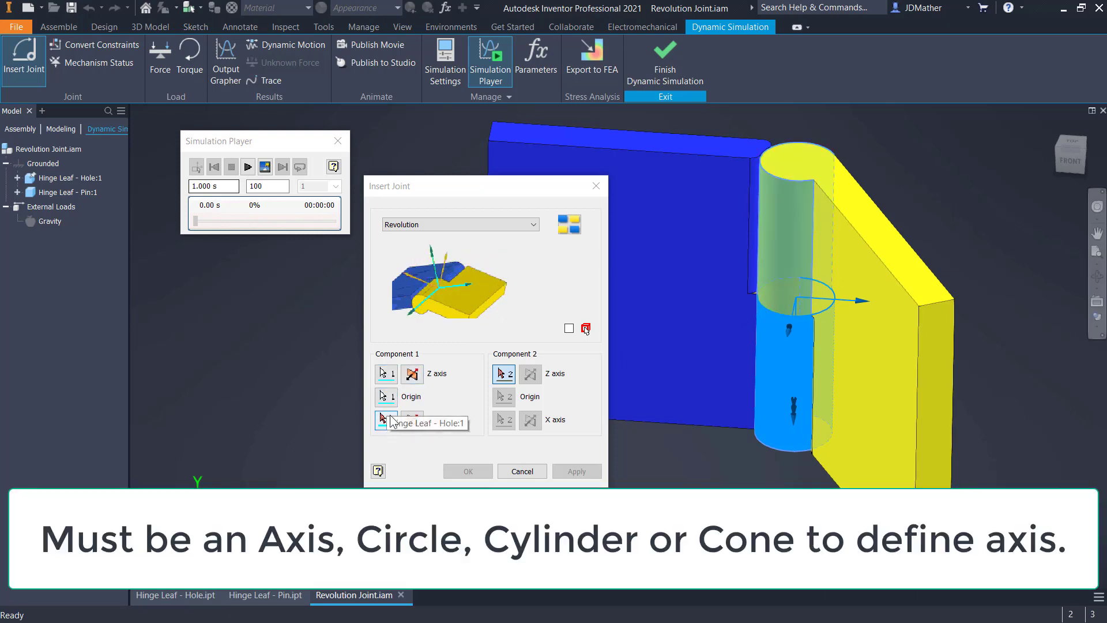
{"action": "left_click", "coordinate": [776, 306]}
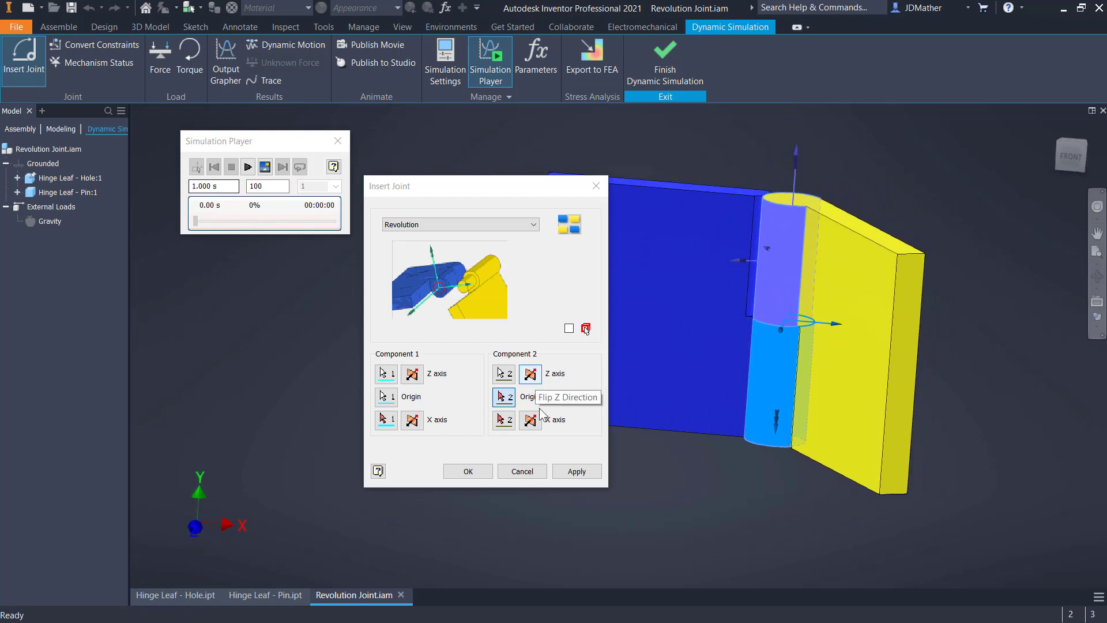
{"action": "left_click", "coordinate": [532, 379]}
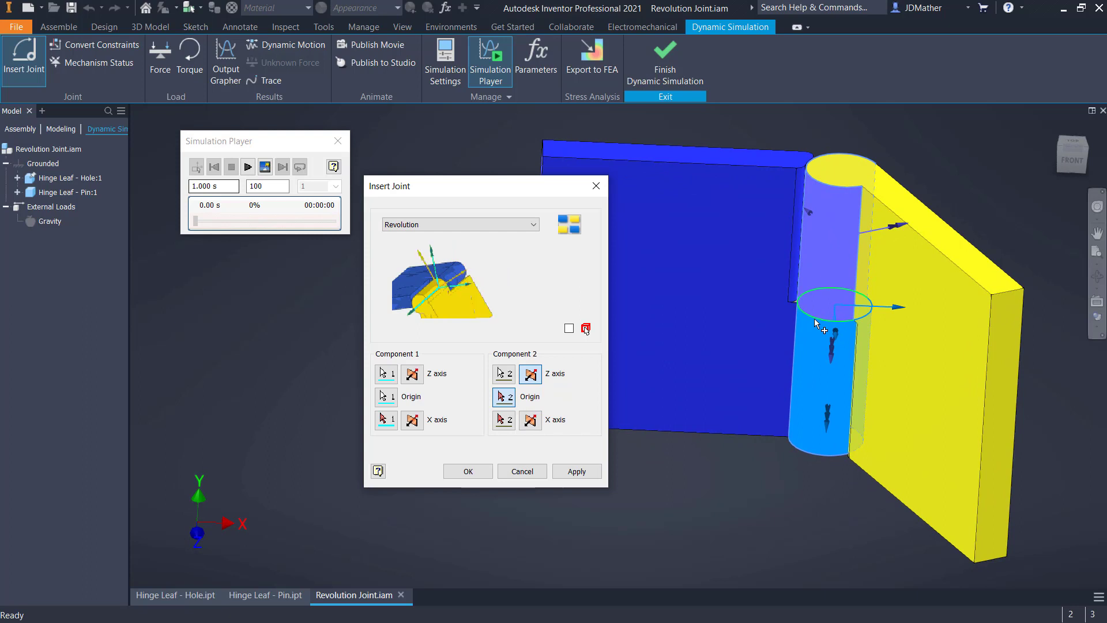
{"action": "left_click", "coordinate": [815, 320]}
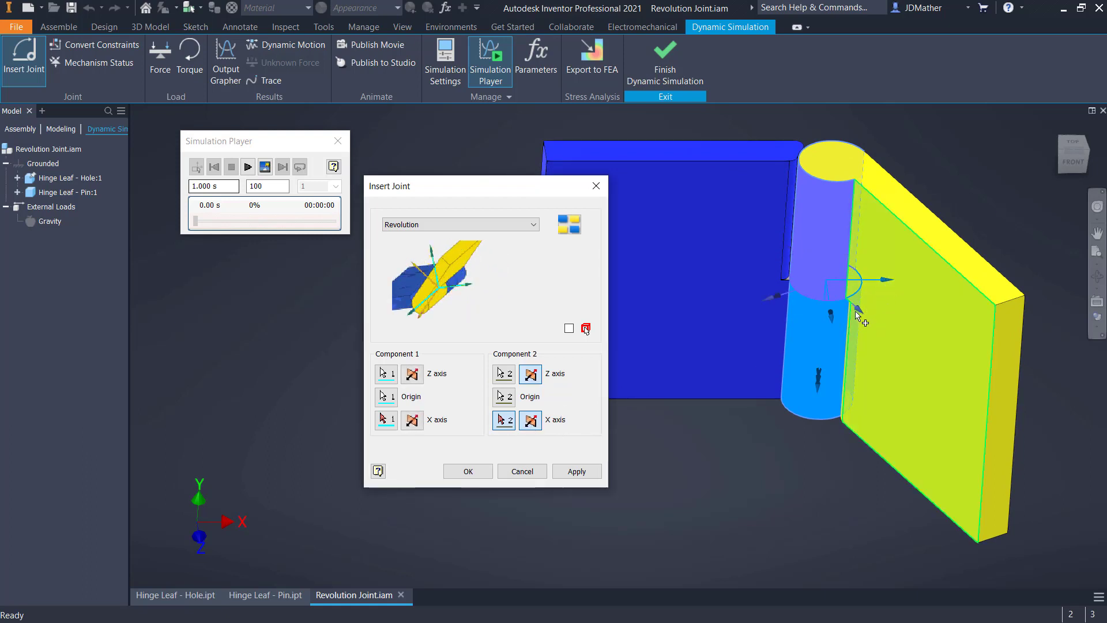
{"action": "left_click", "coordinate": [467, 471]}
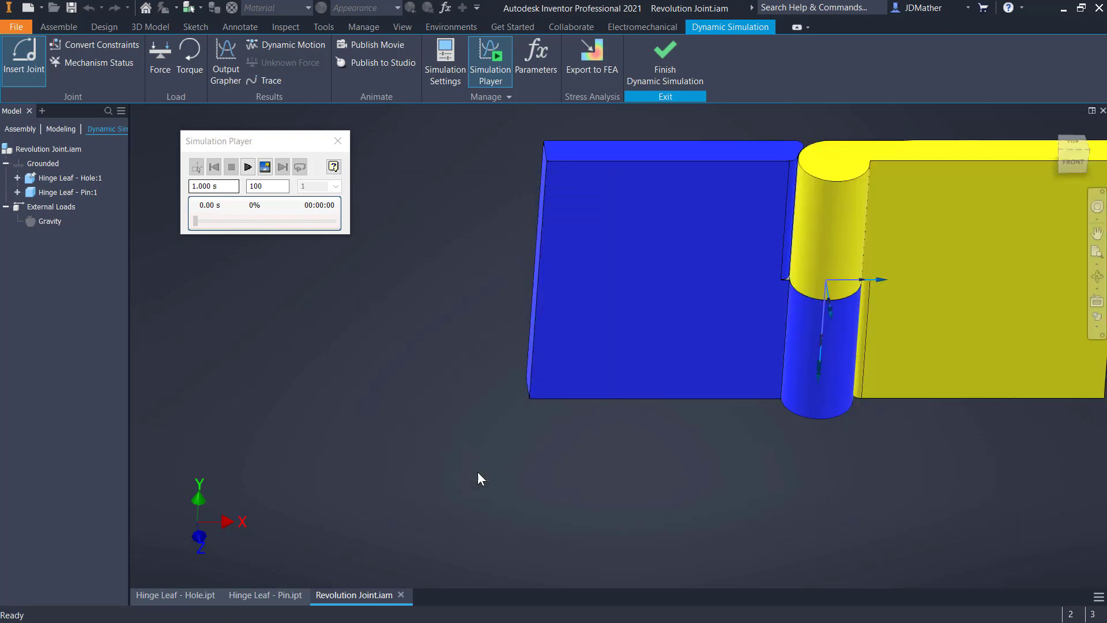
Swing the pin leaf forward about the revolution joint to about 112 degrees
{"action": "left_click_drag", "start_coordinate": [833, 363], "coordinate": [592, 572]}
{"action": "scroll", "coordinate": [479, 523], "scroll_direction": "down", "scroll_amount": 2}
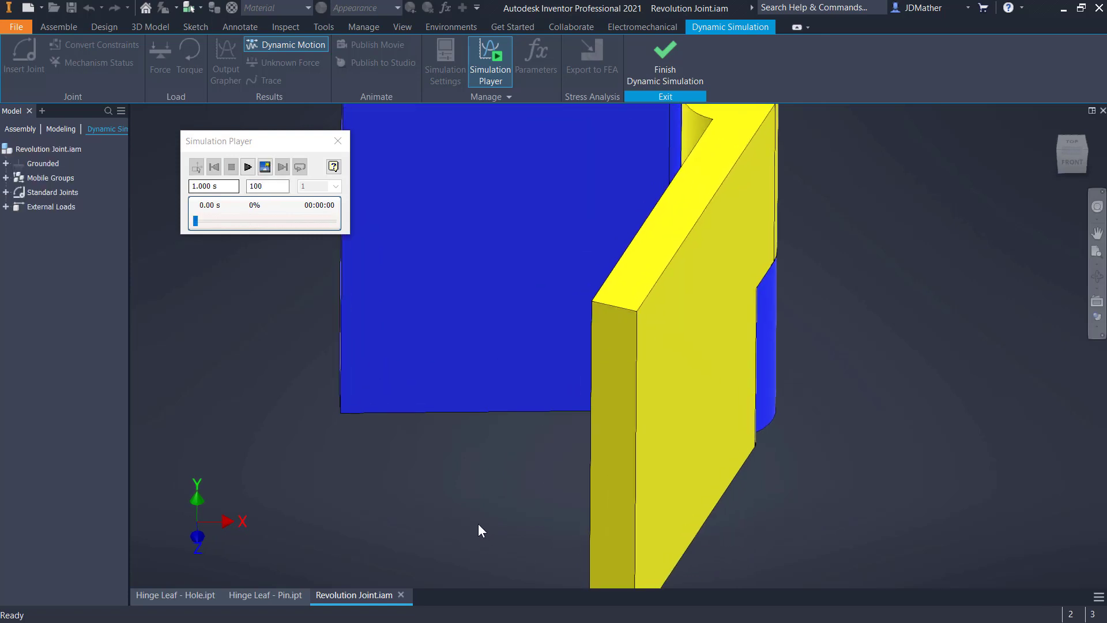
{"action": "scroll", "coordinate": [478, 523], "scroll_direction": "up", "scroll_amount": 1}
{"action": "scroll", "coordinate": [479, 524], "scroll_direction": "up", "scroll_amount": 1}
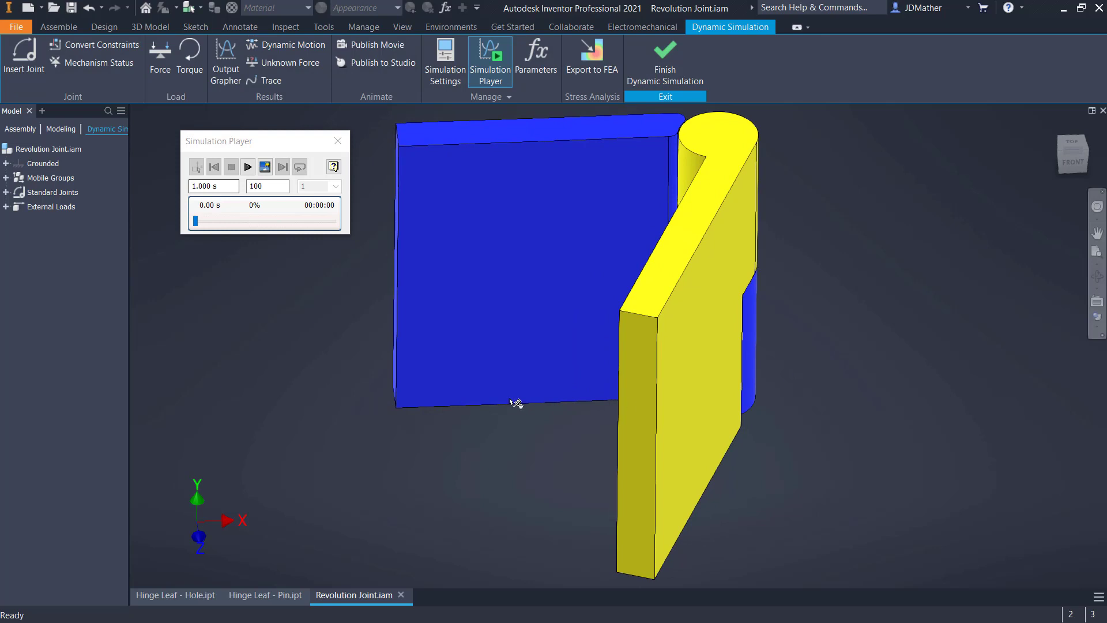
Expand the Grounded, Mobile Groups and Standard Joints entries to check how the leaves and joint are classified
{"action": "left_click", "coordinate": [5, 163]}
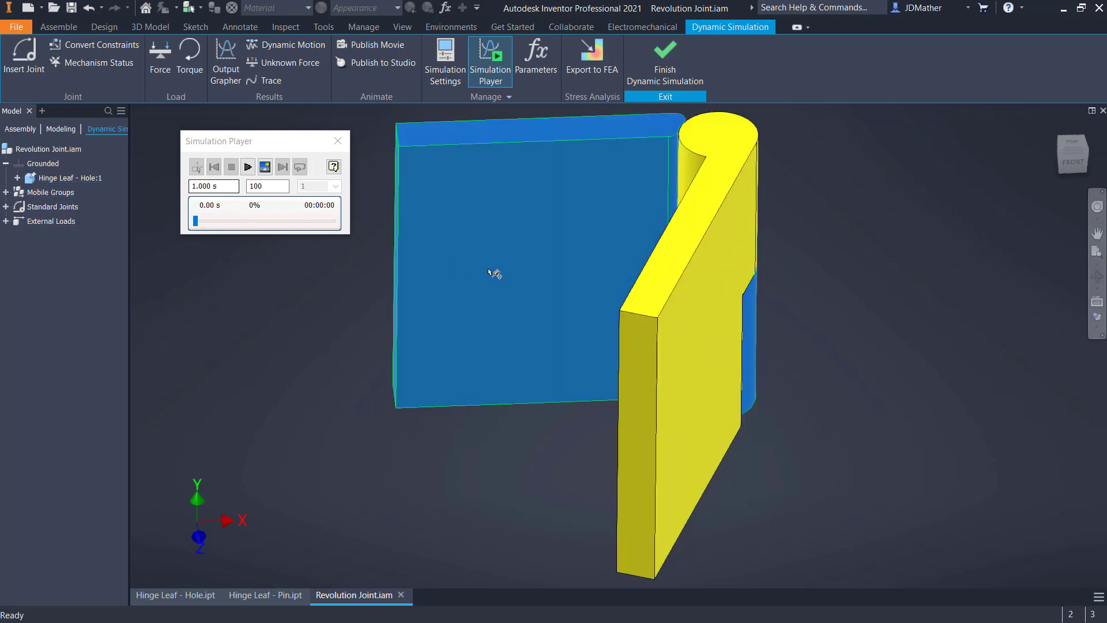
{"action": "left_click", "coordinate": [7, 192]}
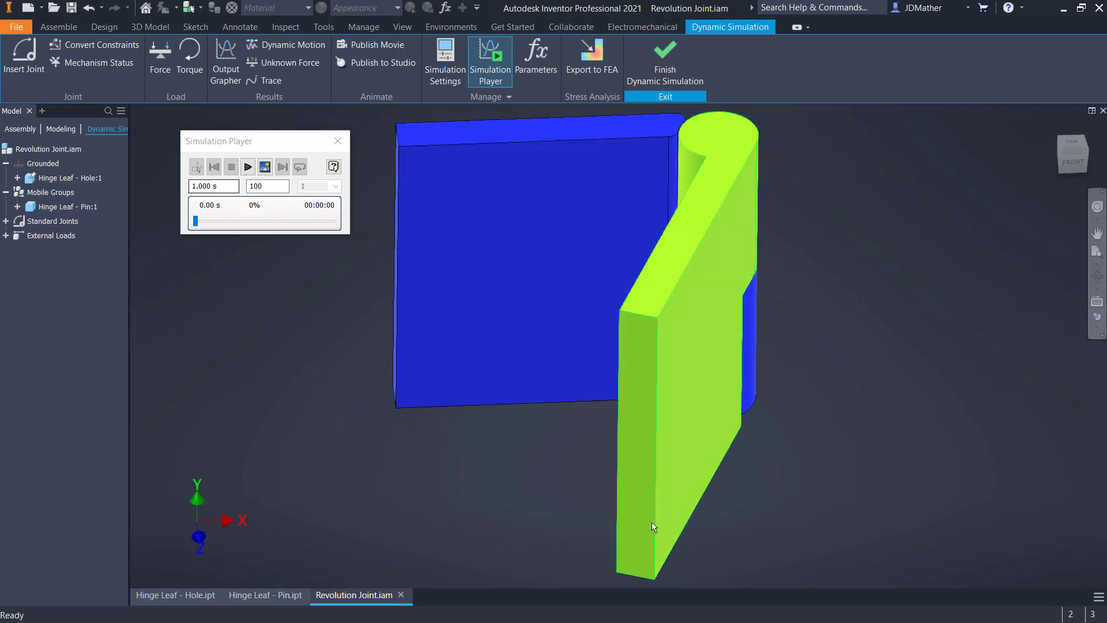
{"action": "left_click", "coordinate": [5, 221]}
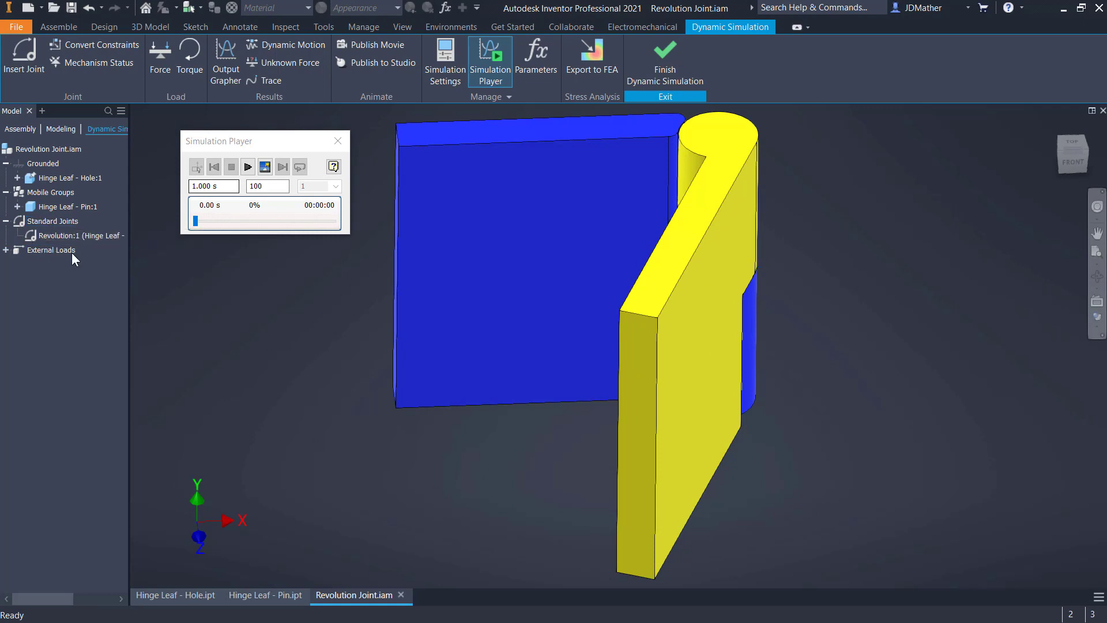
Review the general and dof 1 (R) properties of the Revolution:1 joint
{"action": "right_click", "coordinate": [72, 235]}
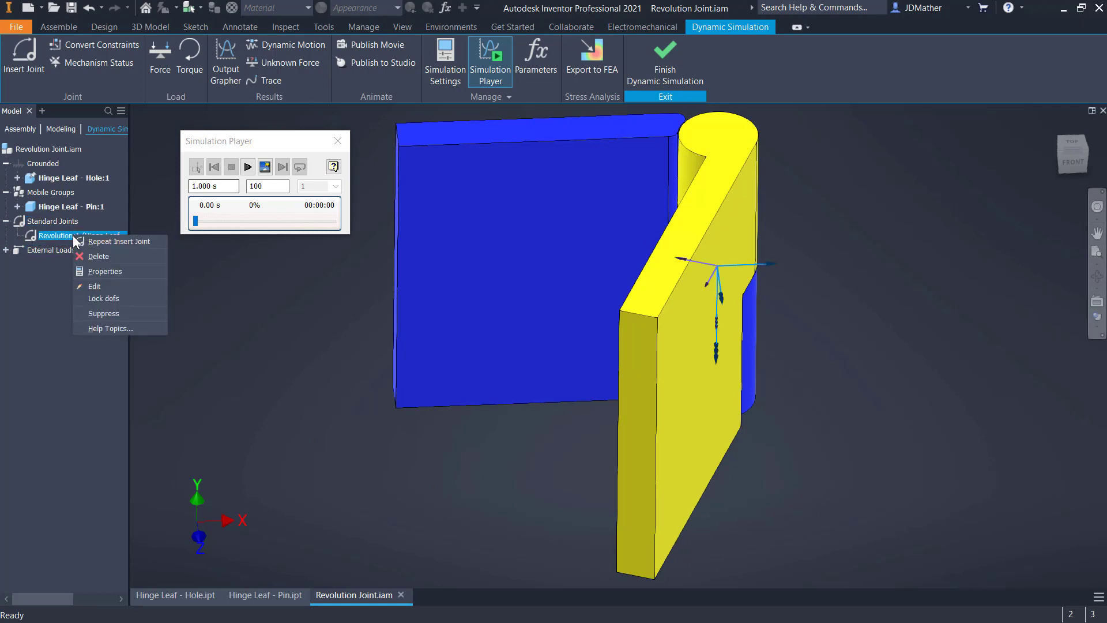
{"action": "left_click", "coordinate": [92, 271]}
{"action": "left_click_drag", "start_coordinate": [358, 252], "coordinate": [371, 248]}
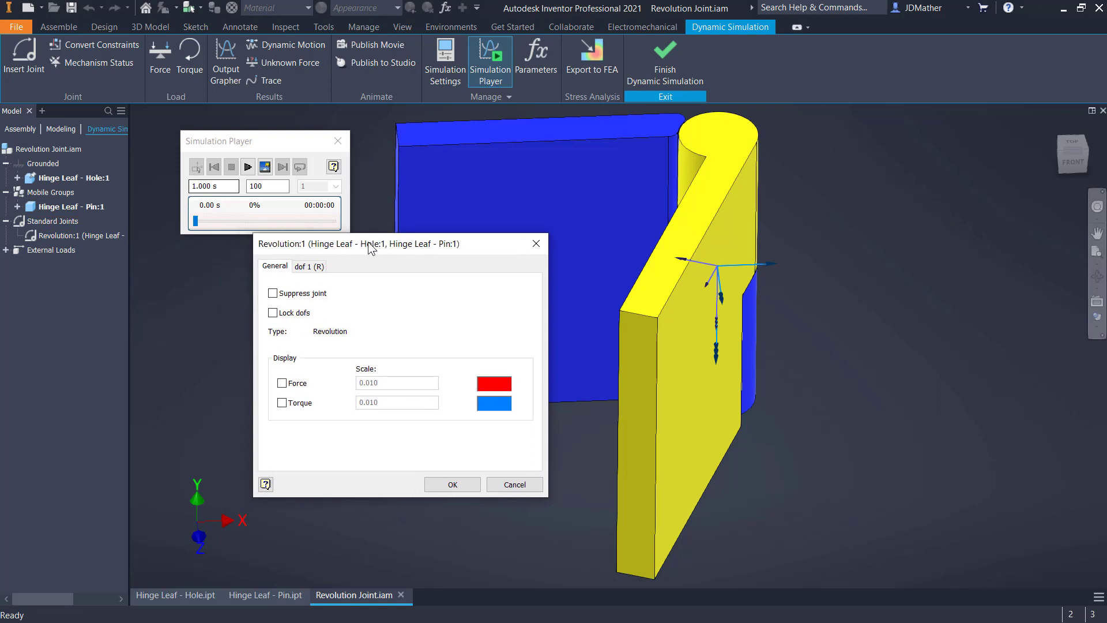
{"action": "left_click", "coordinate": [320, 269]}
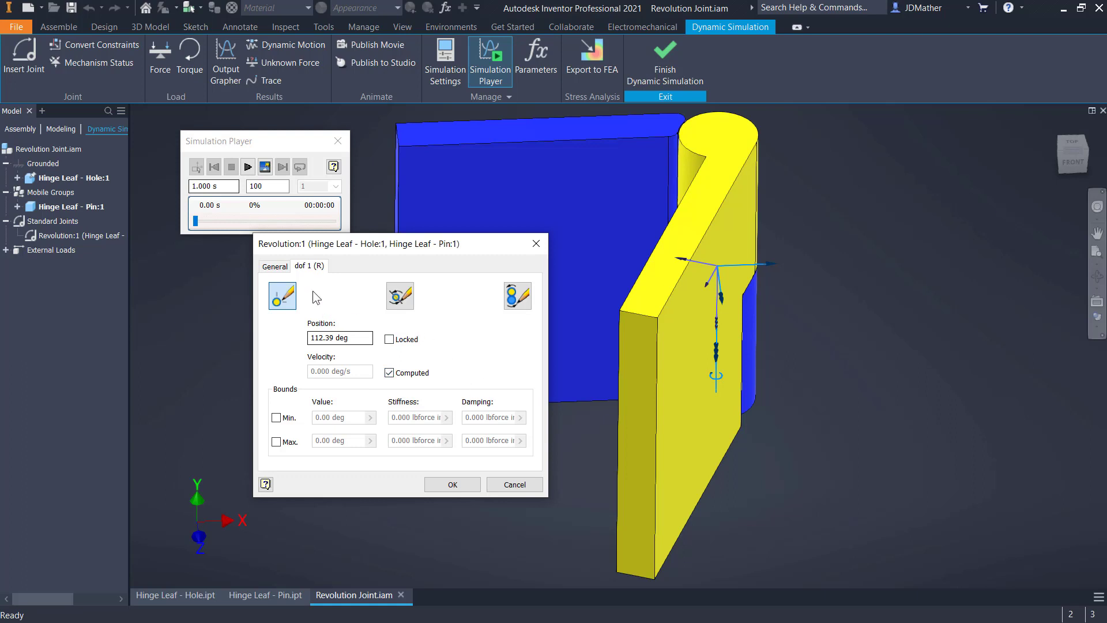
{"action": "left_click", "coordinate": [451, 484]}
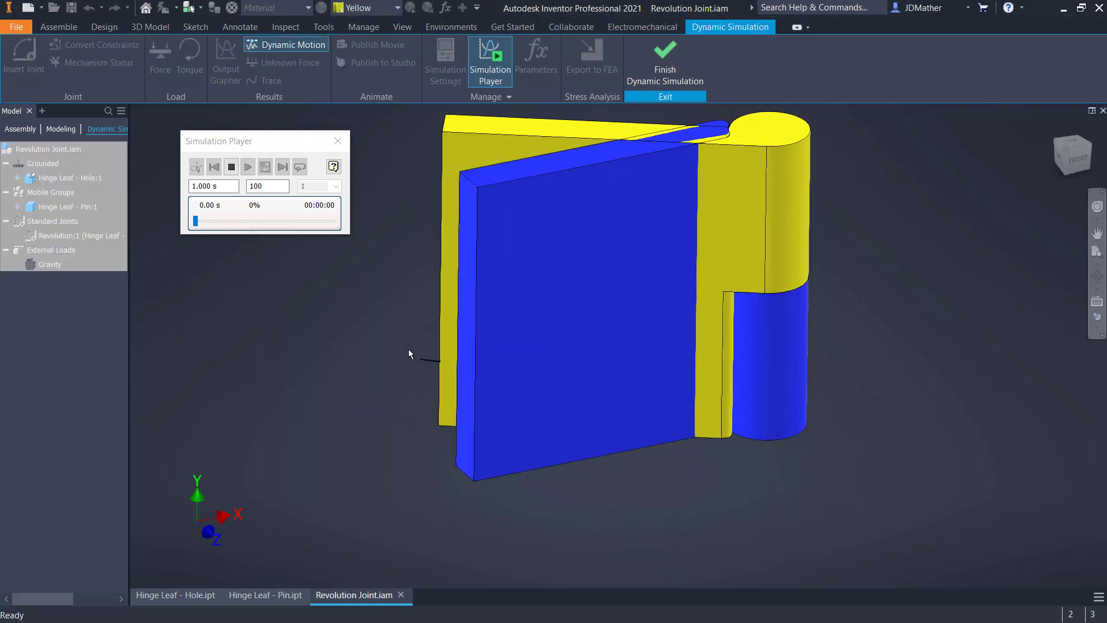
Swing the pin leaf about the revolution joint to test its motion against the hole leaf, examining the hinge from below as well
{"action": "left_click_drag", "start_coordinate": [409, 351], "coordinate": [585, 497]}
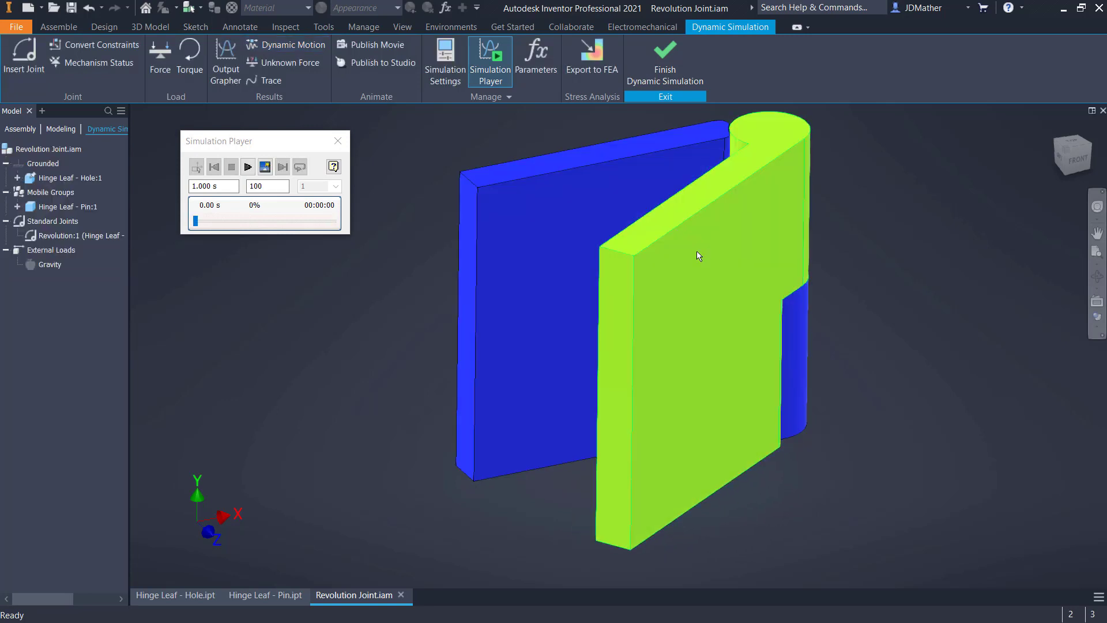
{"action": "left_click_drag", "start_coordinate": [655, 235], "coordinate": [617, 222]}
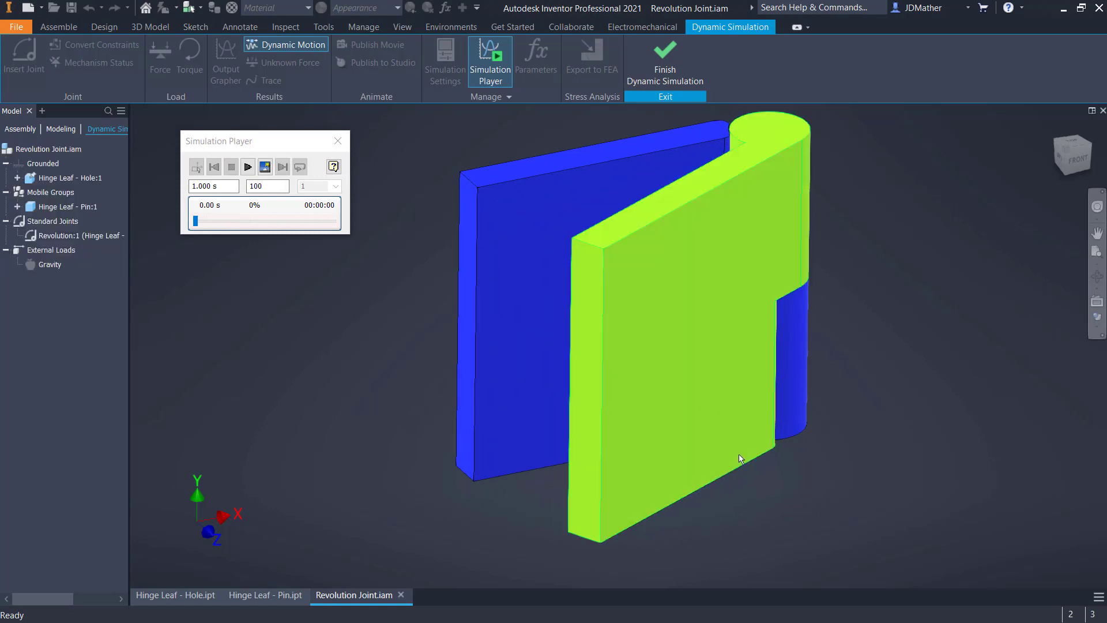
{"action": "middle_click_drag", "start_coordinate": [755, 460], "coordinate": [645, 459], "text": "shift"}
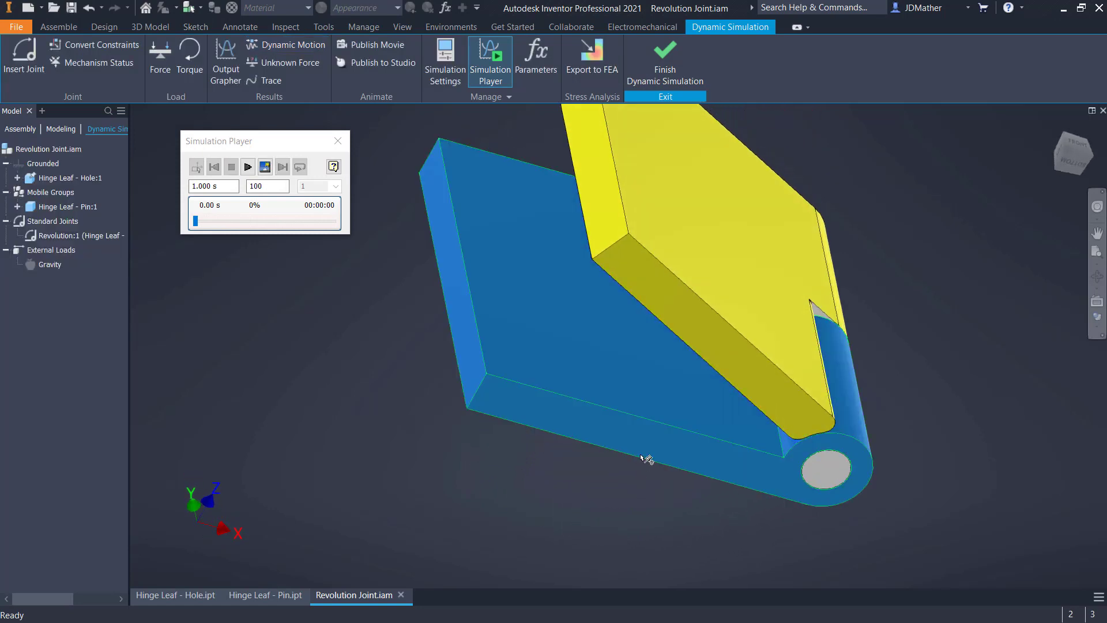
{"action": "mouse_move", "coordinate": [708, 356]}
{"action": "left_mouse_down"}
{"action": "mouse_move", "coordinate": [676, 372]}
{"action": "mouse_move", "coordinate": [705, 352]}
{"action": "mouse_move", "coordinate": [690, 362]}
{"action": "left_mouse_up"}
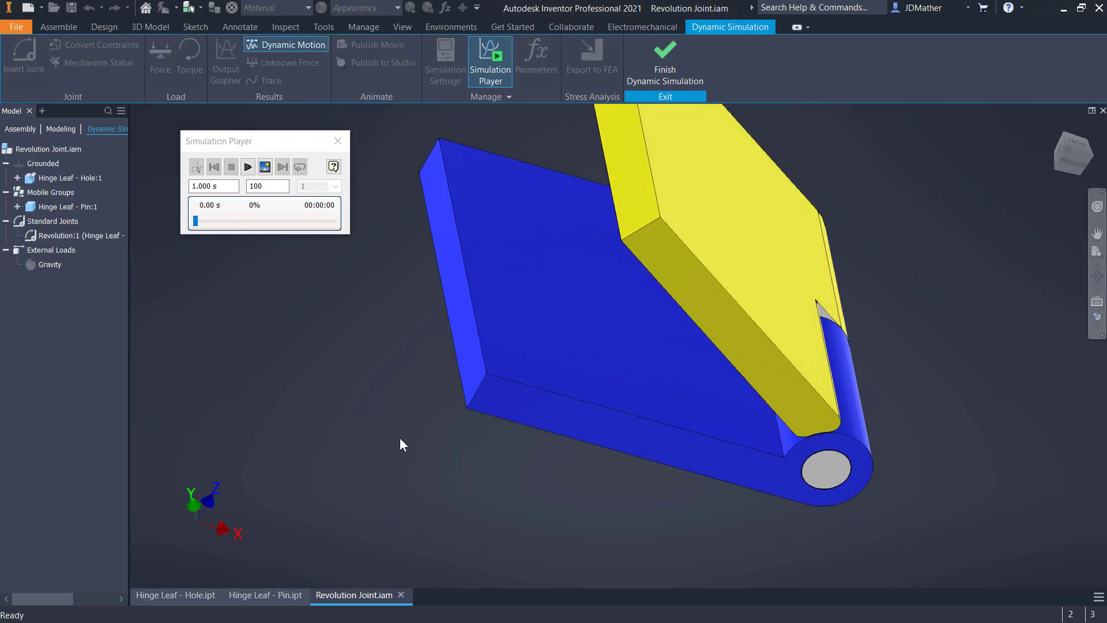
{"action": "key", "text": "F6"}
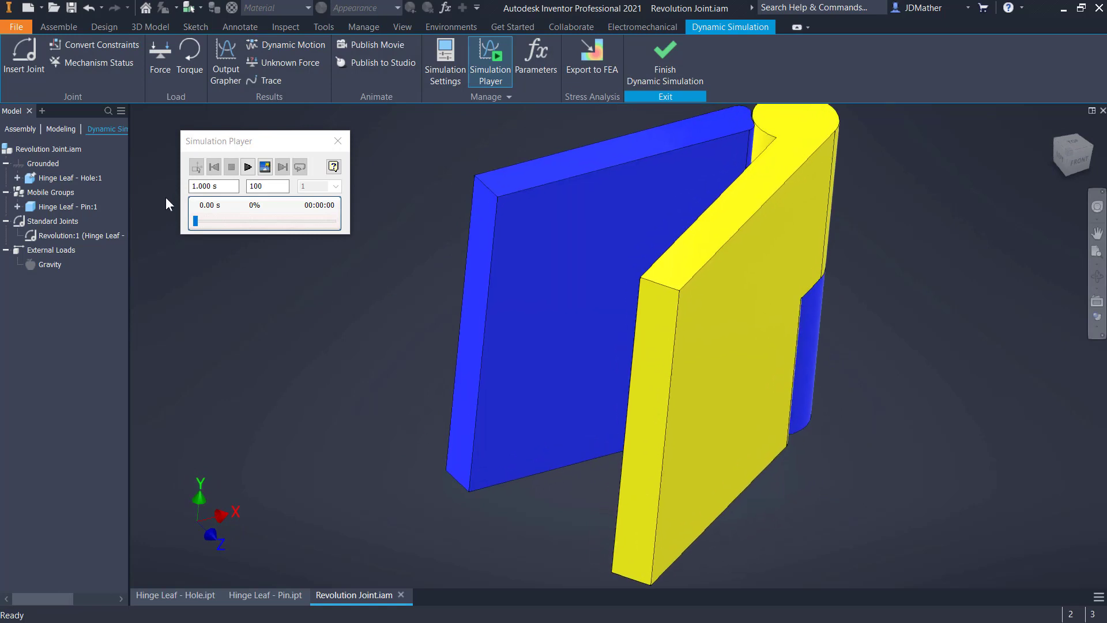
Insert a 2D Contact joint between the pin leaf's top face loop and the hole leaf's top face loop
{"action": "left_click", "coordinate": [38, 79]}
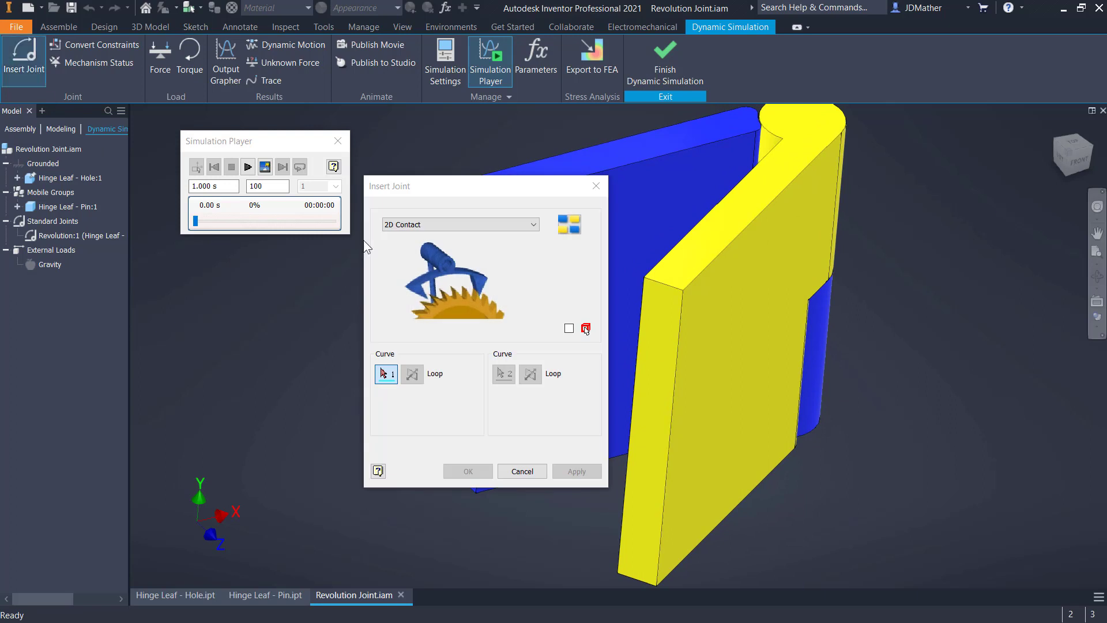
{"action": "left_click", "coordinate": [437, 231]}
{"action": "left_click", "coordinate": [404, 467]}
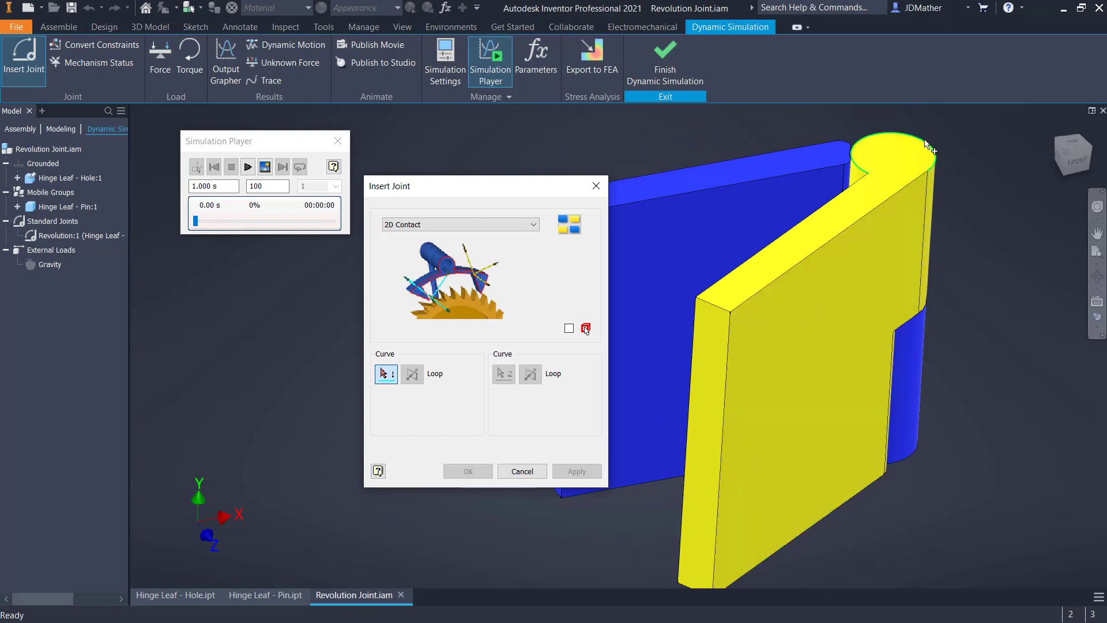
{"action": "left_click", "coordinate": [744, 294]}
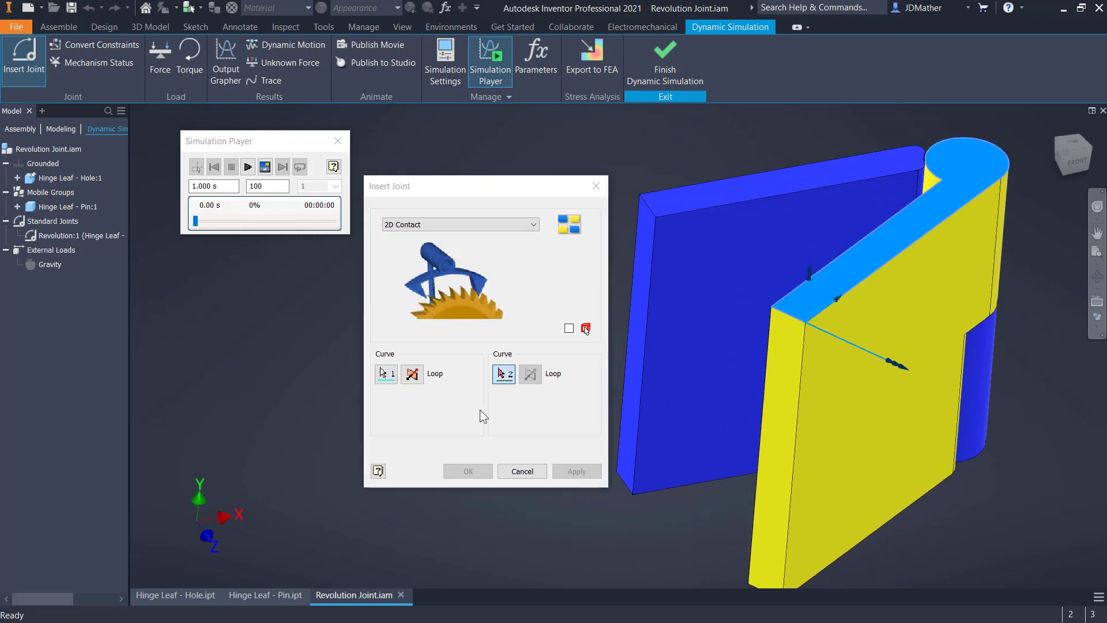
{"action": "left_click", "coordinate": [700, 192]}
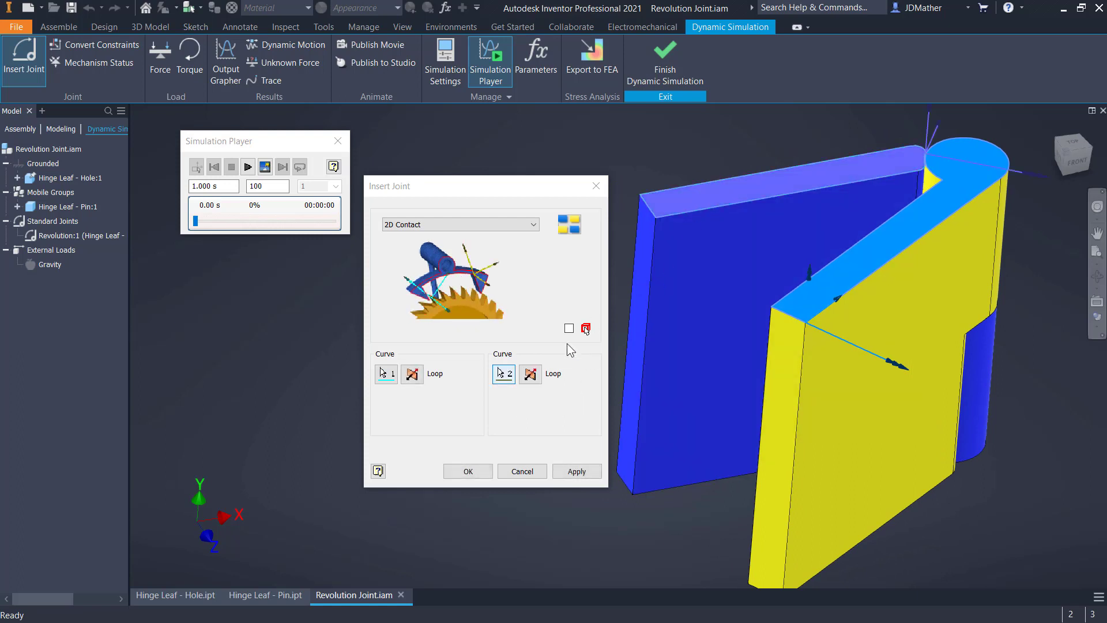
{"action": "left_click", "coordinate": [479, 473]}
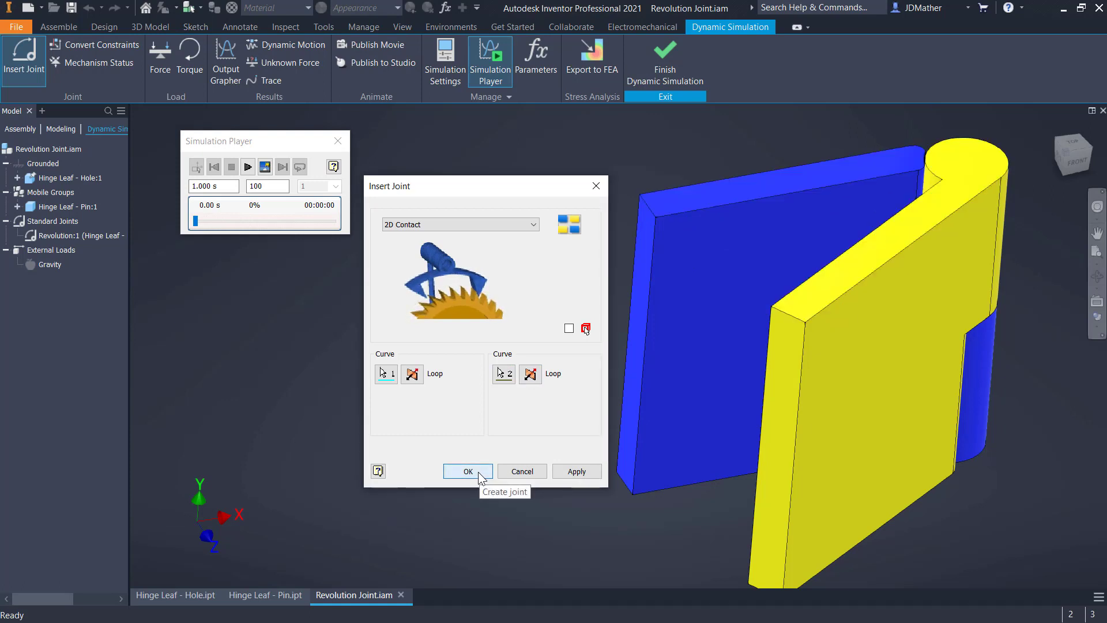
Swing the pin leaf to try the new contact, and remove the 2D Contact joint from the Contact Joints
{"action": "scroll", "coordinate": [756, 466], "scroll_direction": "down", "scroll_amount": 4}
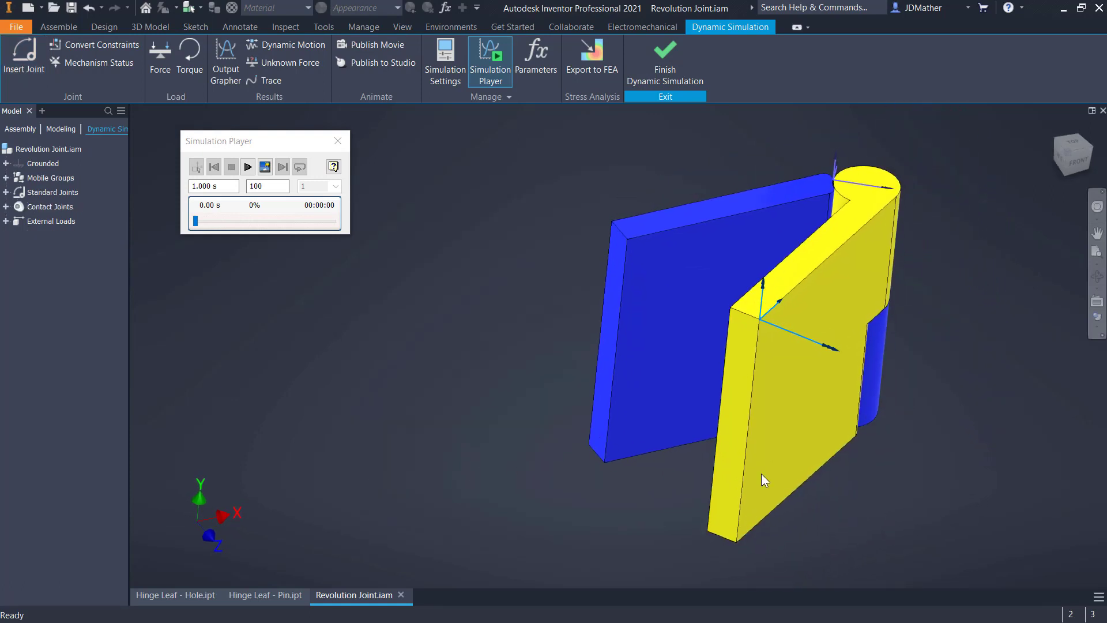
{"action": "left_click_drag", "start_coordinate": [801, 439], "coordinate": [282, 299]}
{"action": "left_click", "coordinate": [6, 206]}
{"action": "right_click", "coordinate": [46, 220]}
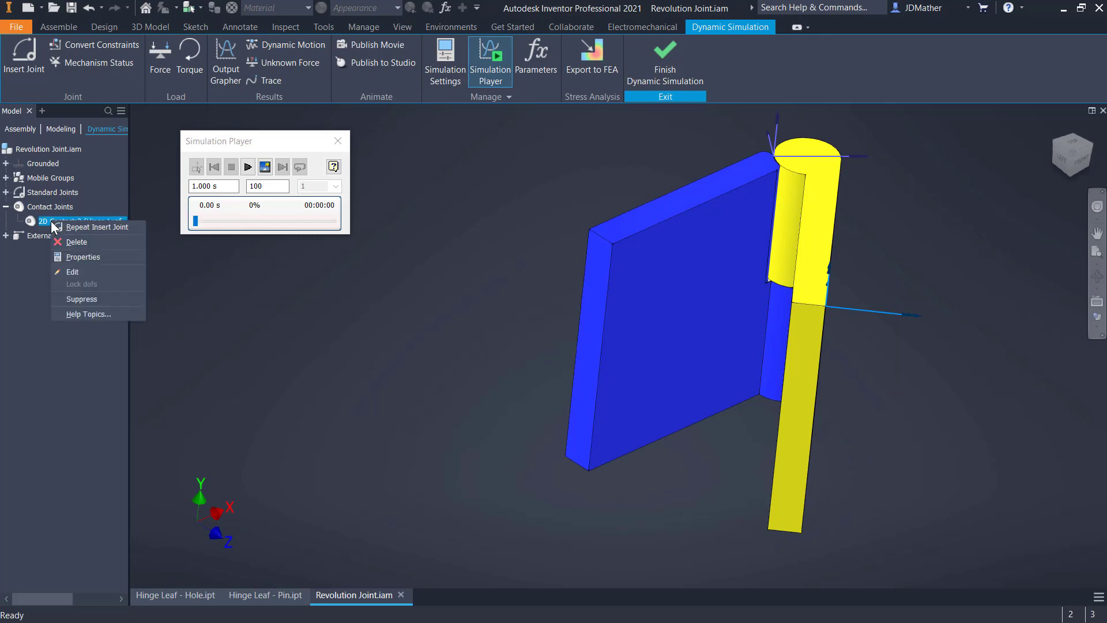
{"action": "left_click", "coordinate": [64, 273]}
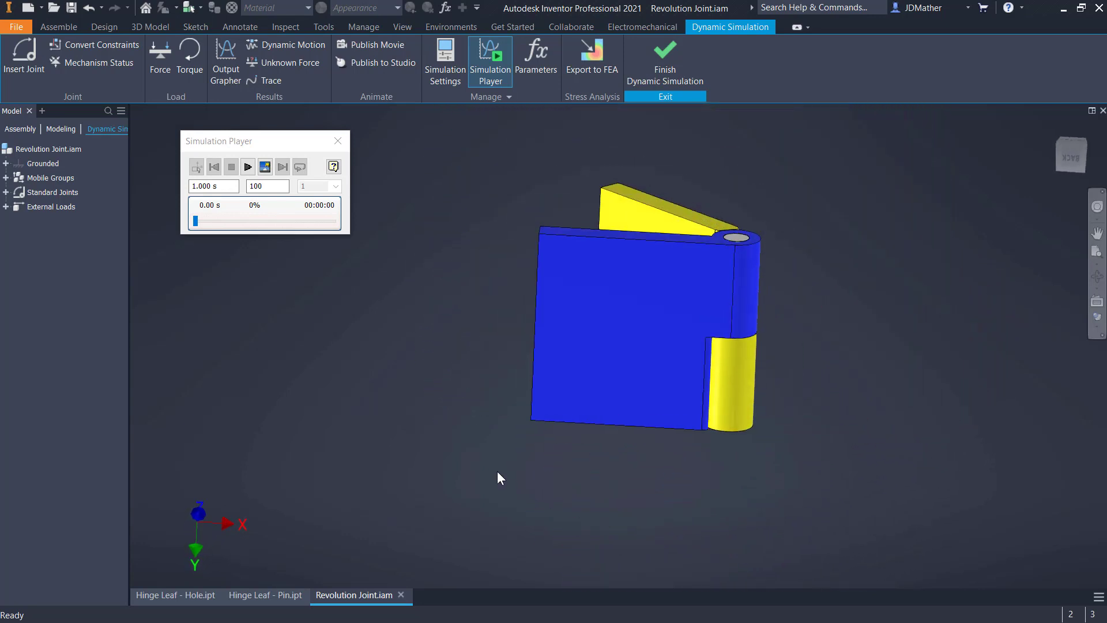
Insert a 2D Contact joint between the pin leaf's narrow edge-face loop and the hole leaf's bottom face loop, using its long outer edge
{"action": "left_click", "coordinate": [28, 65]}
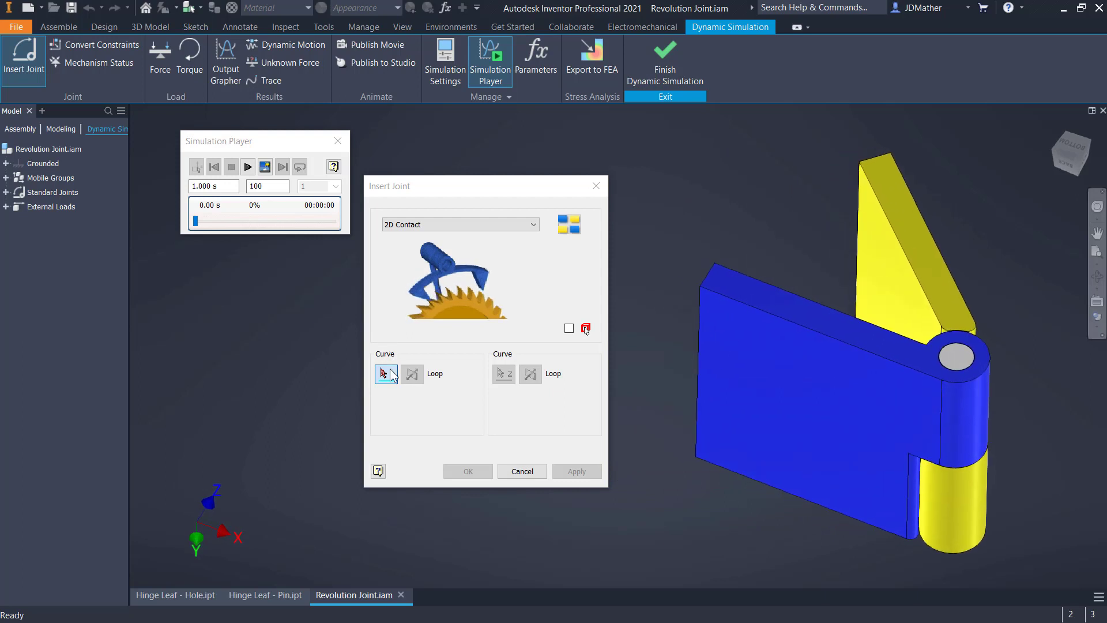
{"action": "left_click", "coordinate": [912, 234]}
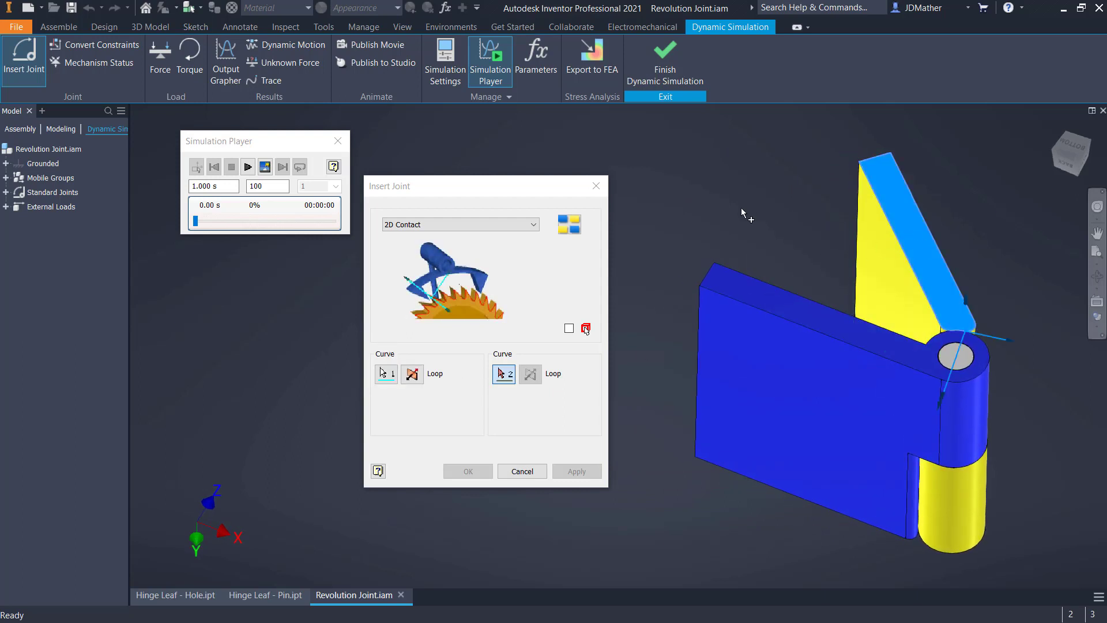
{"action": "left_click", "coordinate": [786, 307]}
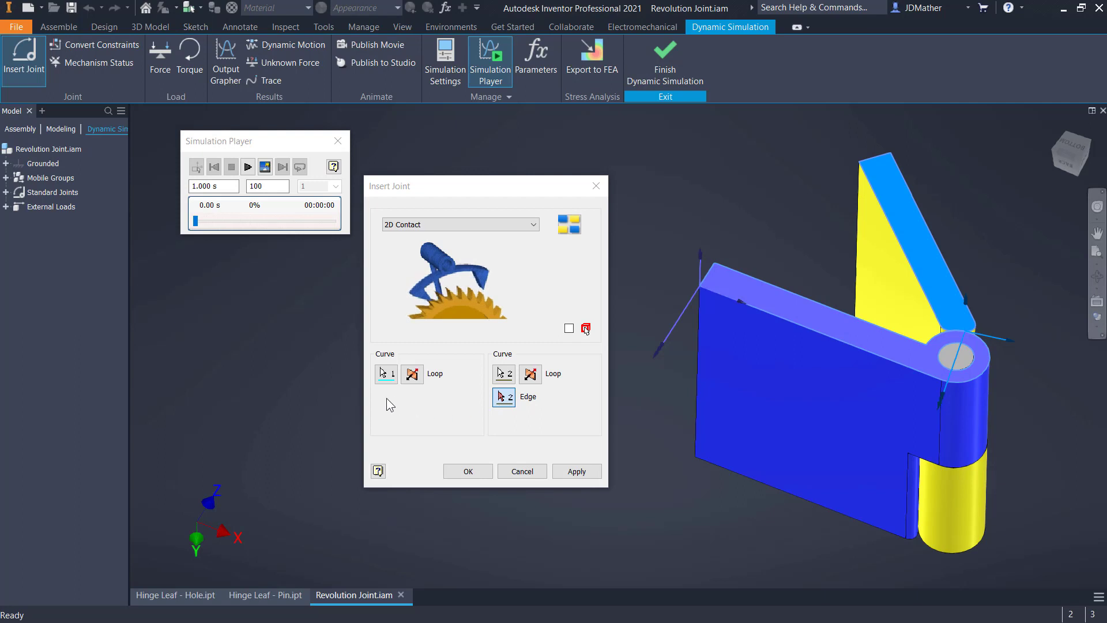
{"action": "left_click", "coordinate": [843, 341]}
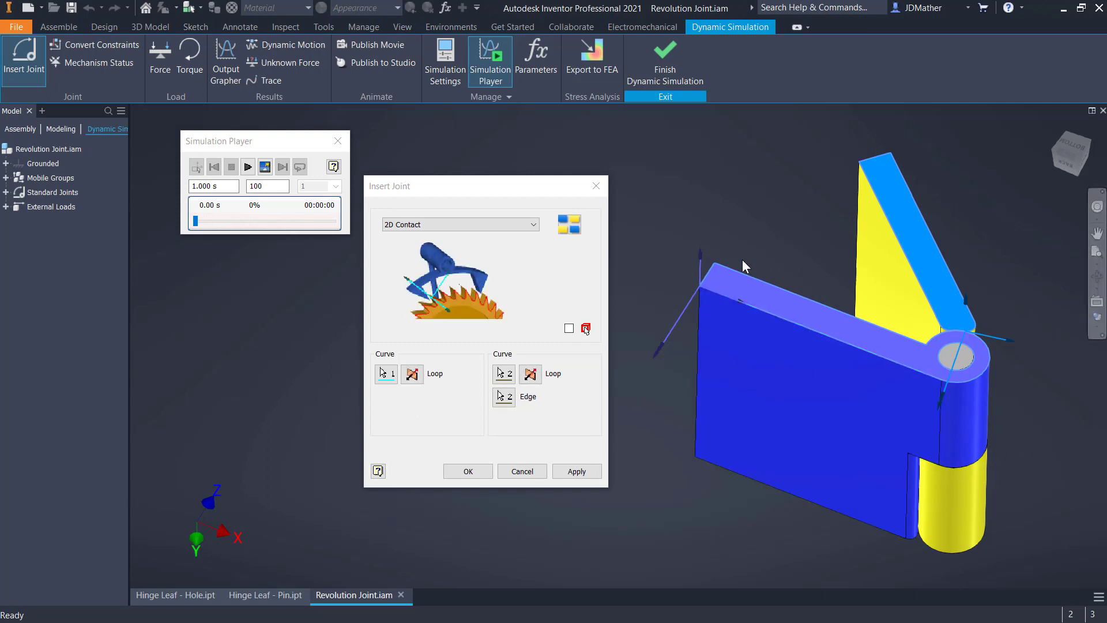
{"action": "left_click", "coordinate": [469, 471]}
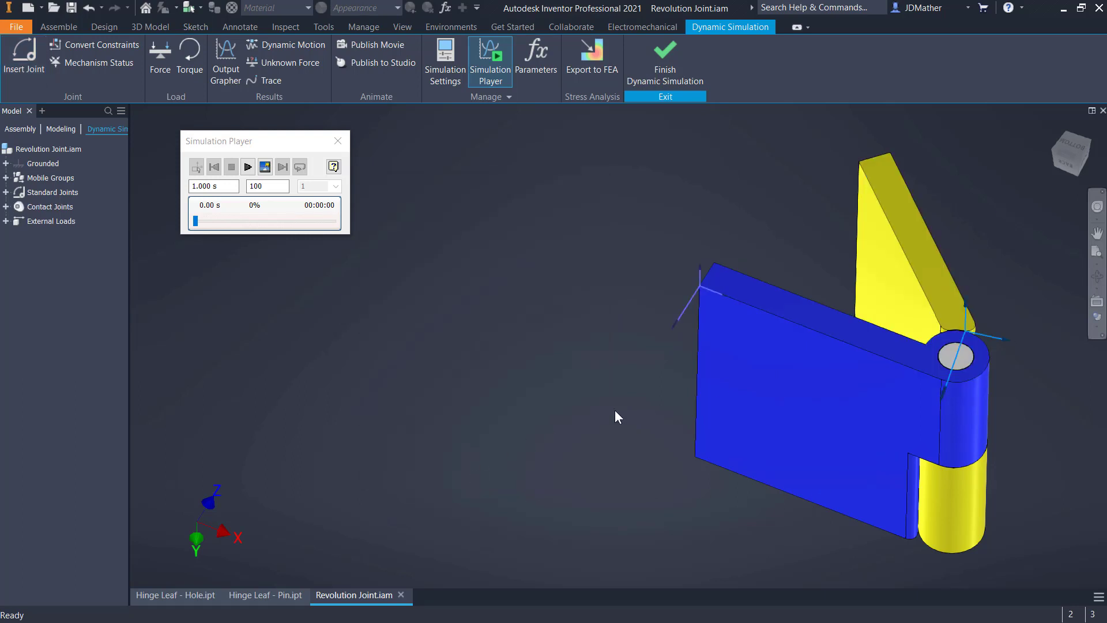
Swing the pin leaf around and against the hole leaf to test the 2D Contact joint, dismissing any simulation warnings
{"action": "left_click", "coordinate": [752, 437]}
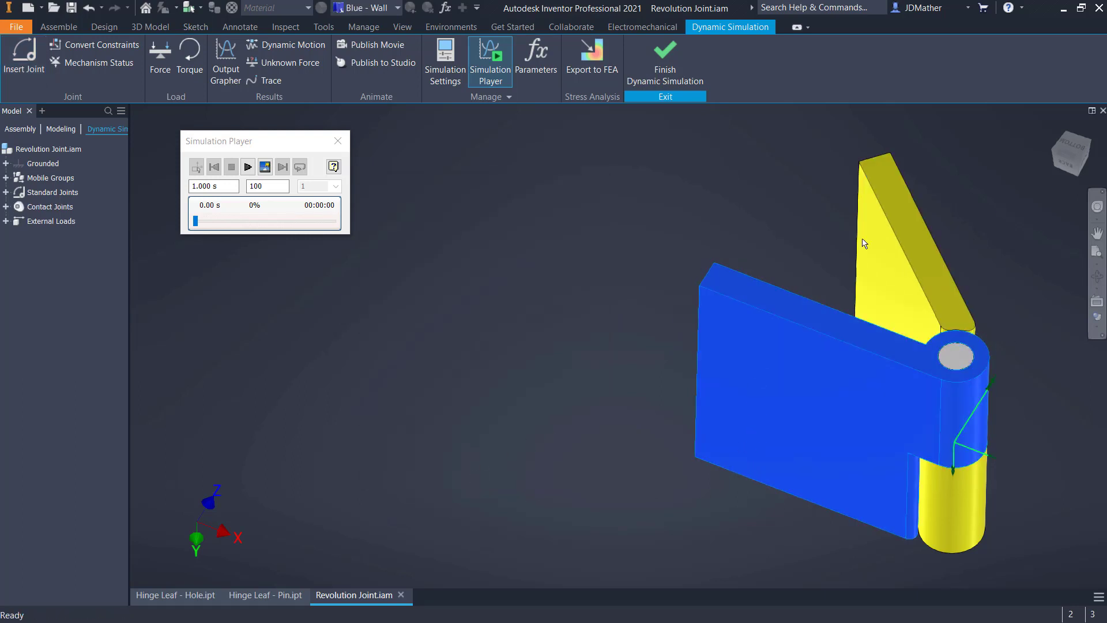
{"action": "left_click_drag", "start_coordinate": [901, 223], "coordinate": [915, 350]}
{"action": "left_click_drag", "start_coordinate": [804, 430], "coordinate": [706, 430]}
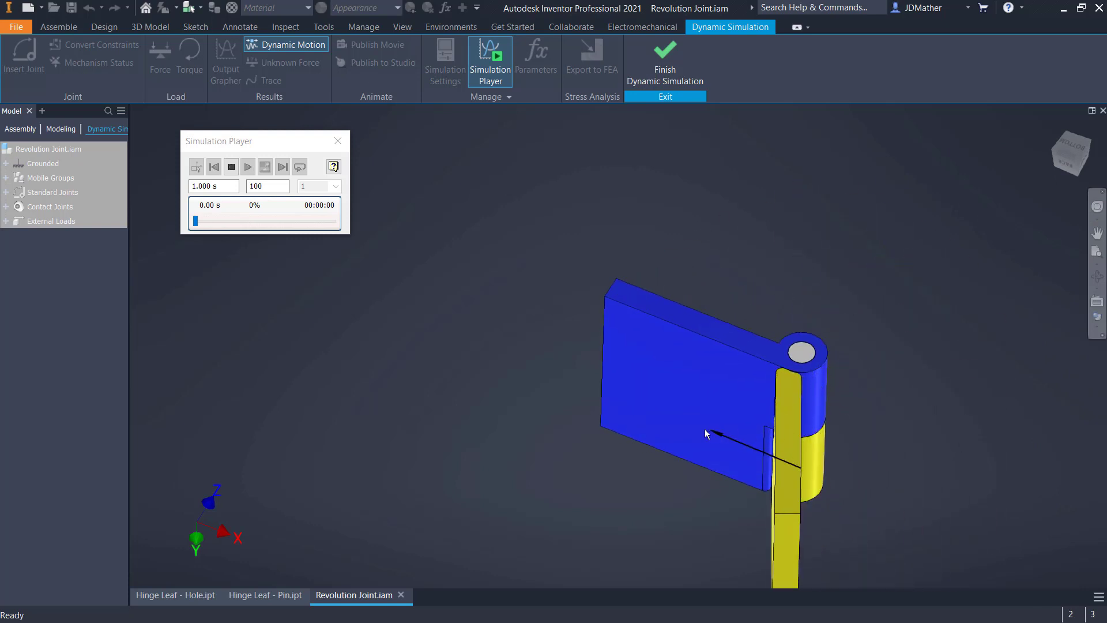
{"action": "left_click_drag", "start_coordinate": [831, 465], "coordinate": [728, 462]}
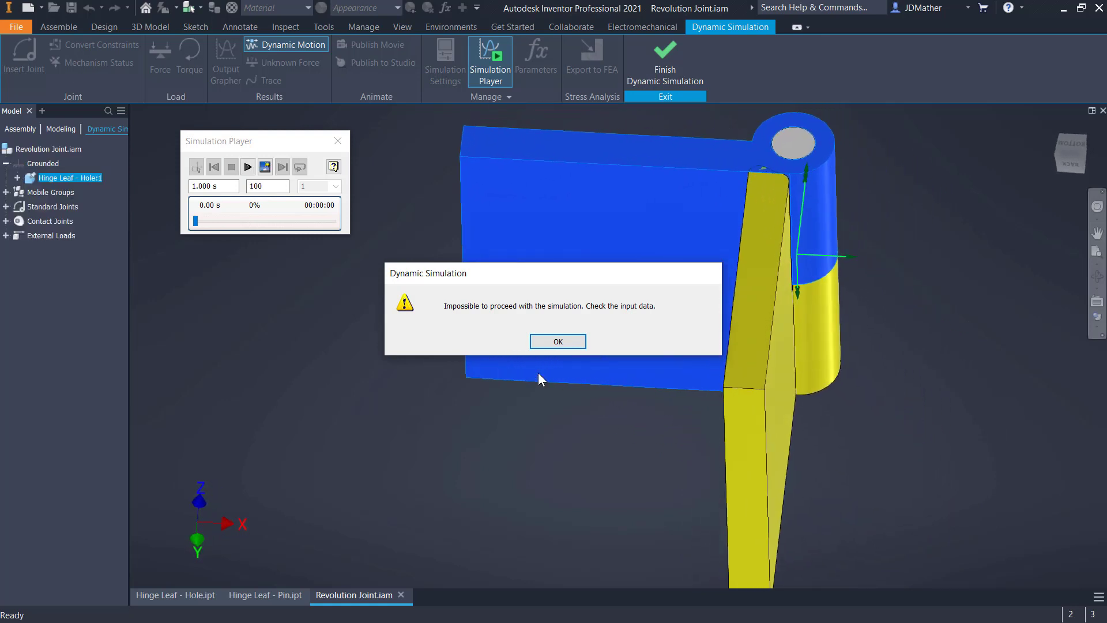
{"action": "left_click", "coordinate": [542, 342]}
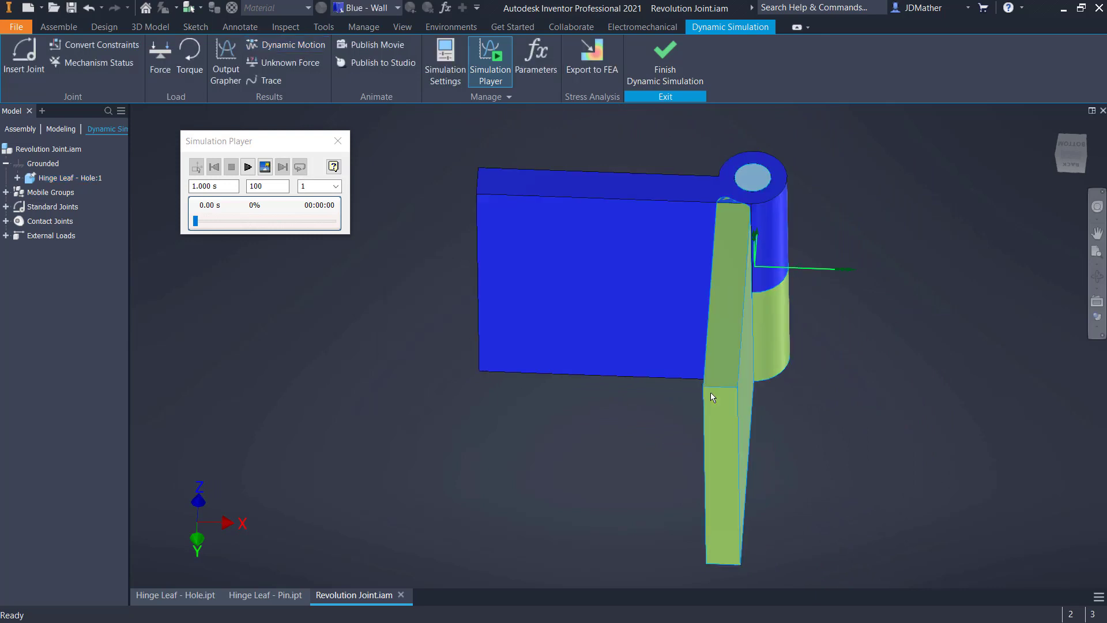
{"action": "left_click_drag", "start_coordinate": [614, 283], "coordinate": [545, 418]}
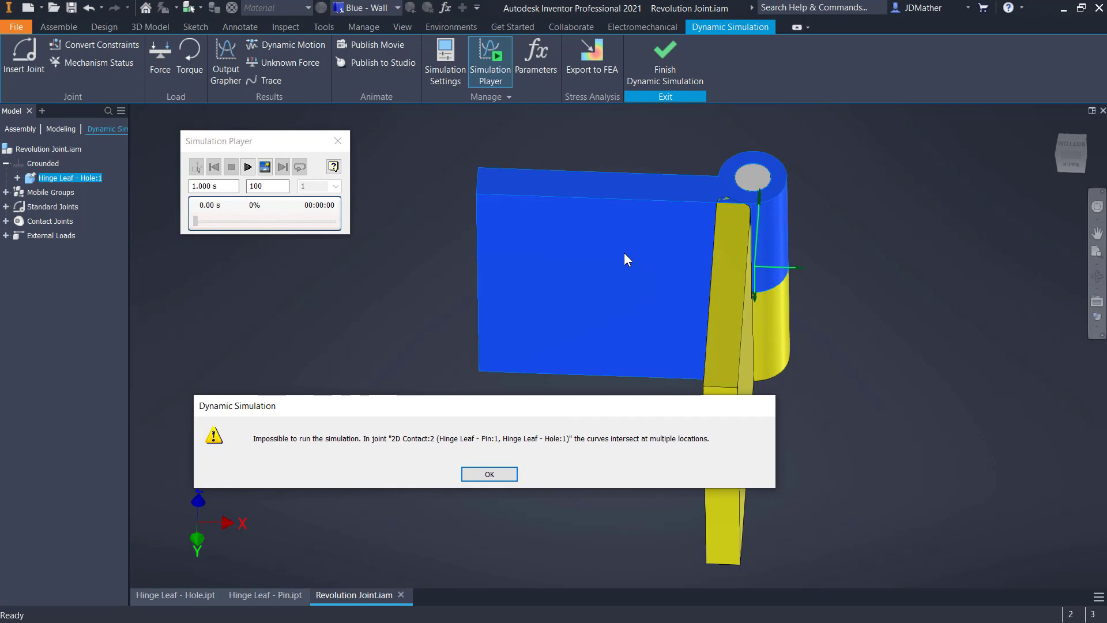
{"action": "left_click", "coordinate": [489, 474]}
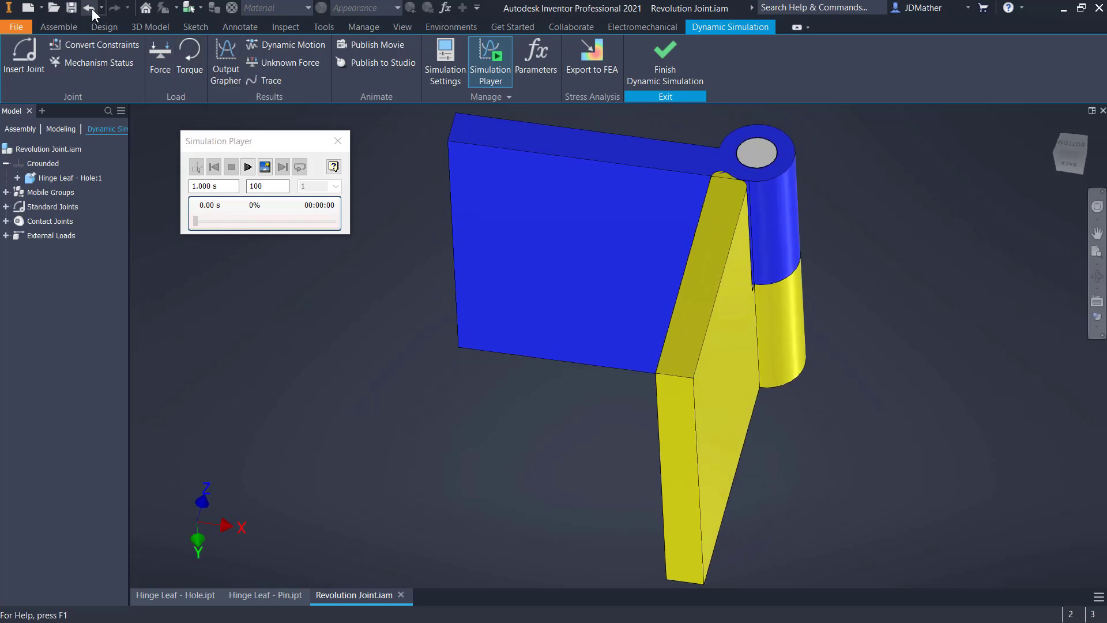
Swing the pin leaf clear of the hole leaf with the 2D Contact joint suppressed, and unsuppress the joint
{"action": "left_click", "coordinate": [6, 221]}
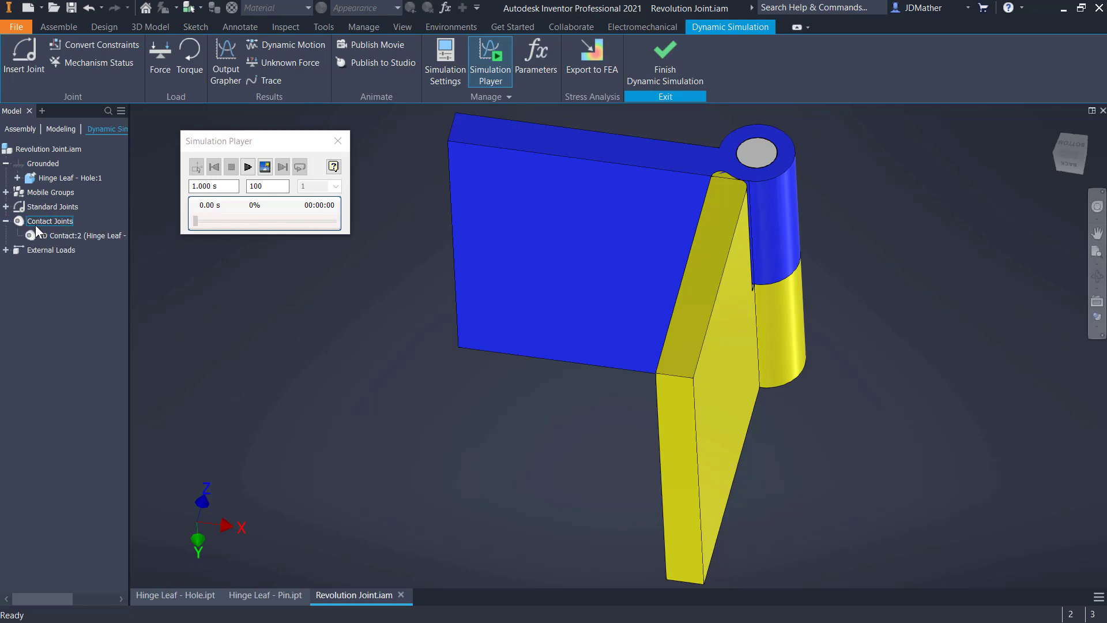
{"action": "right_click", "coordinate": [60, 238]}
{"action": "left_click_drag", "start_coordinate": [688, 450], "coordinate": [941, 404]}
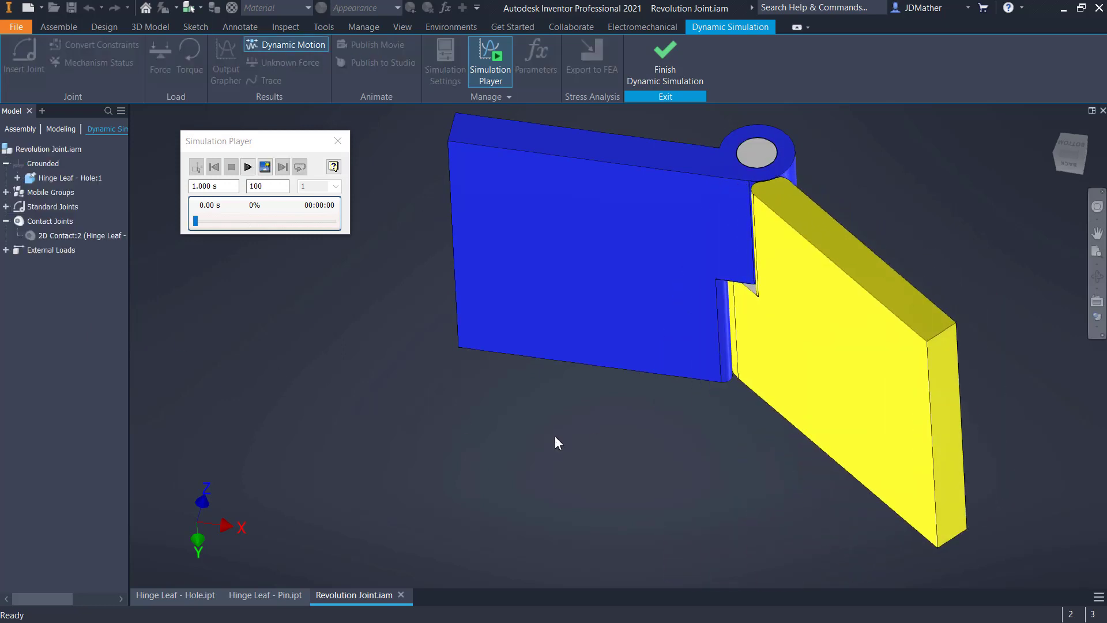
{"action": "right_click", "coordinate": [59, 232]}
{"action": "left_click", "coordinate": [78, 309]}
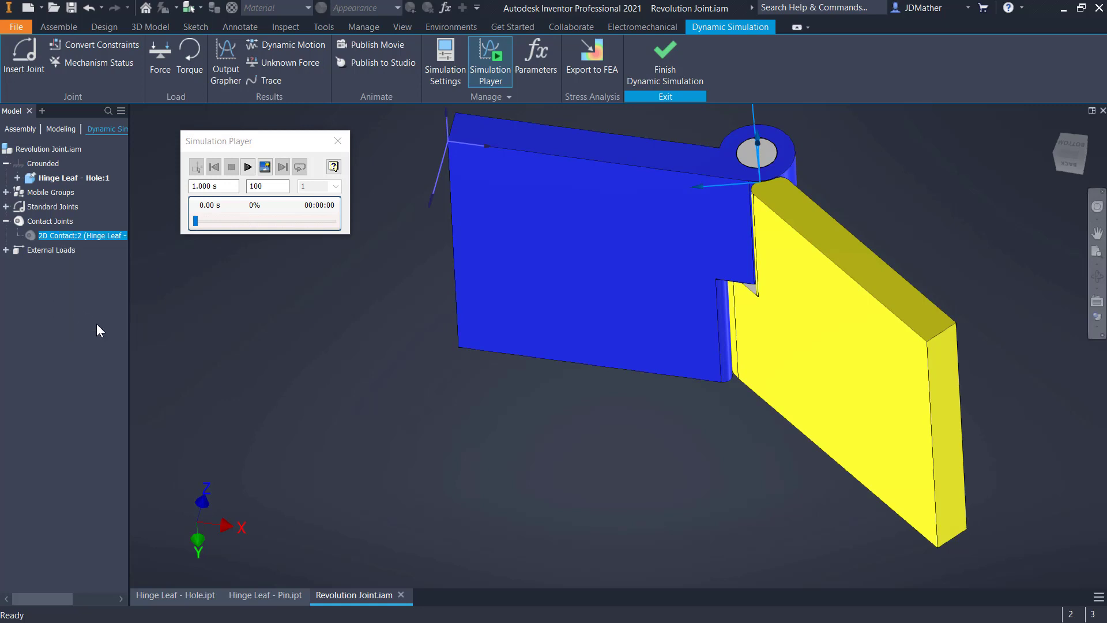
Swing the pin leaf through its range with the 2D Contact joint active, checking the hinge from the bottom and the front
{"action": "left_click_drag", "start_coordinate": [817, 396], "coordinate": [938, 342]}
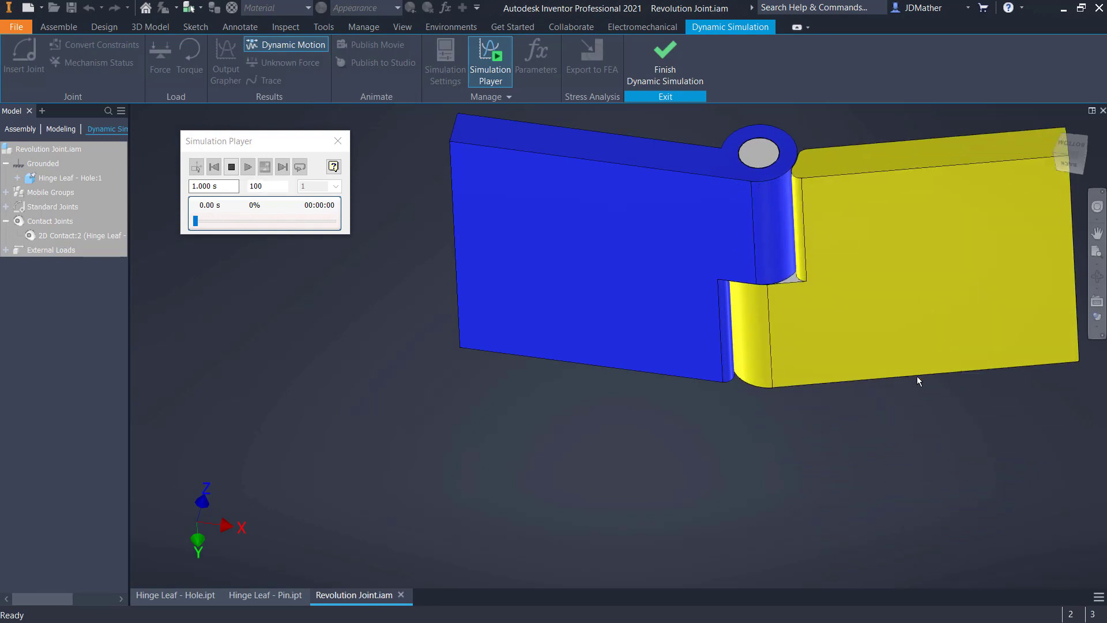
{"action": "scroll", "coordinate": [720, 480], "scroll_direction": "down", "scroll_amount": 5}
{"action": "scroll", "coordinate": [750, 430], "scroll_direction": "up", "scroll_amount": 3}
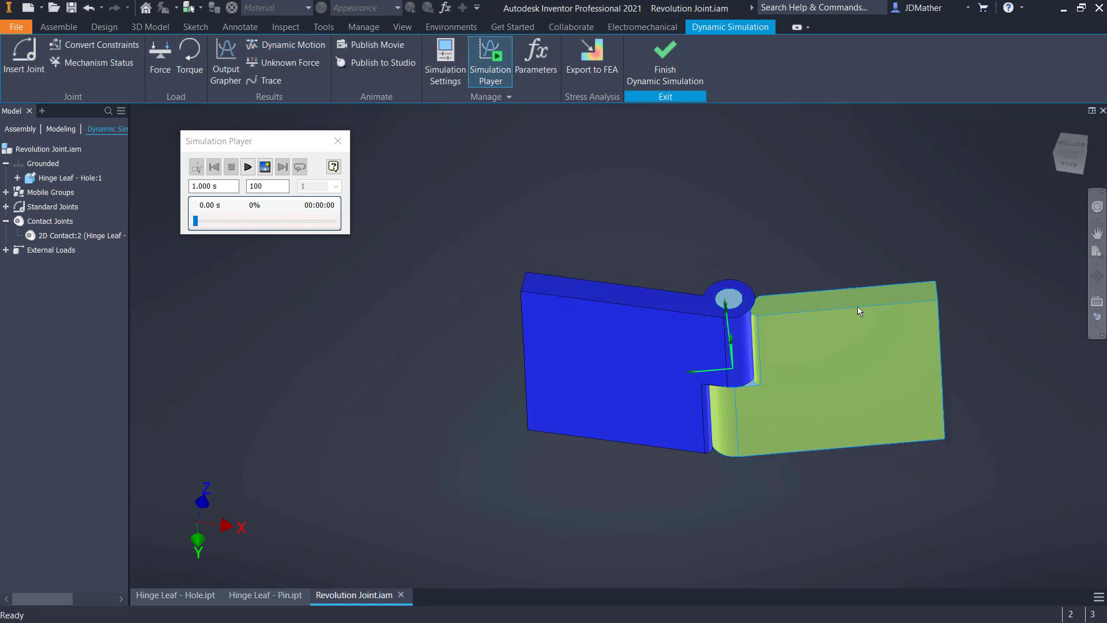
{"action": "left_click_drag", "start_coordinate": [857, 306], "coordinate": [800, 214]}
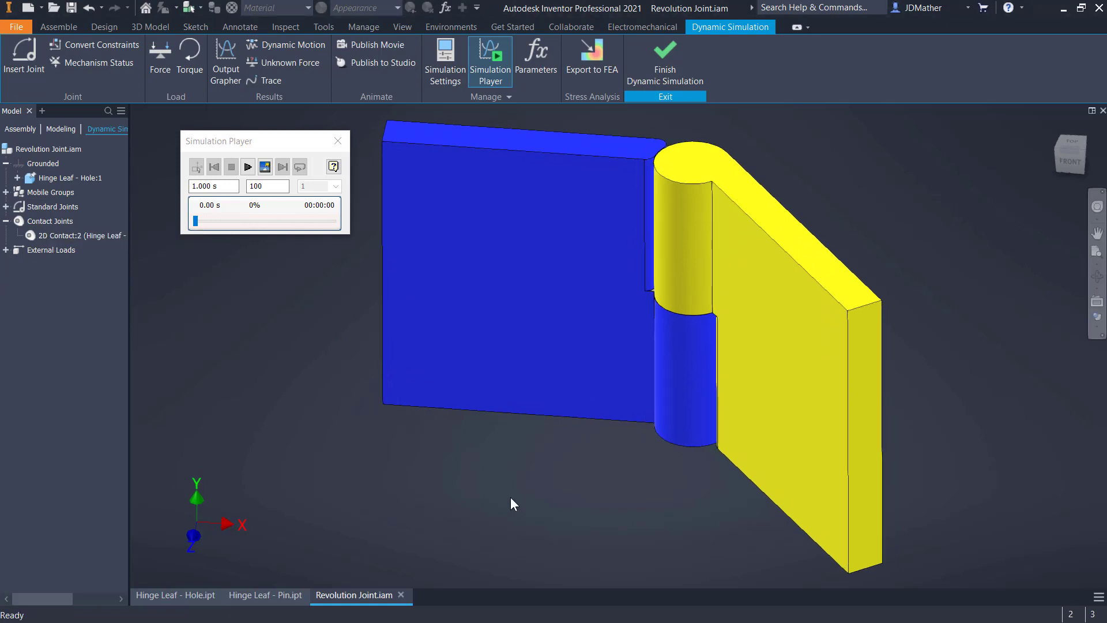
{"action": "left_click_drag", "start_coordinate": [795, 403], "coordinate": [444, 448]}
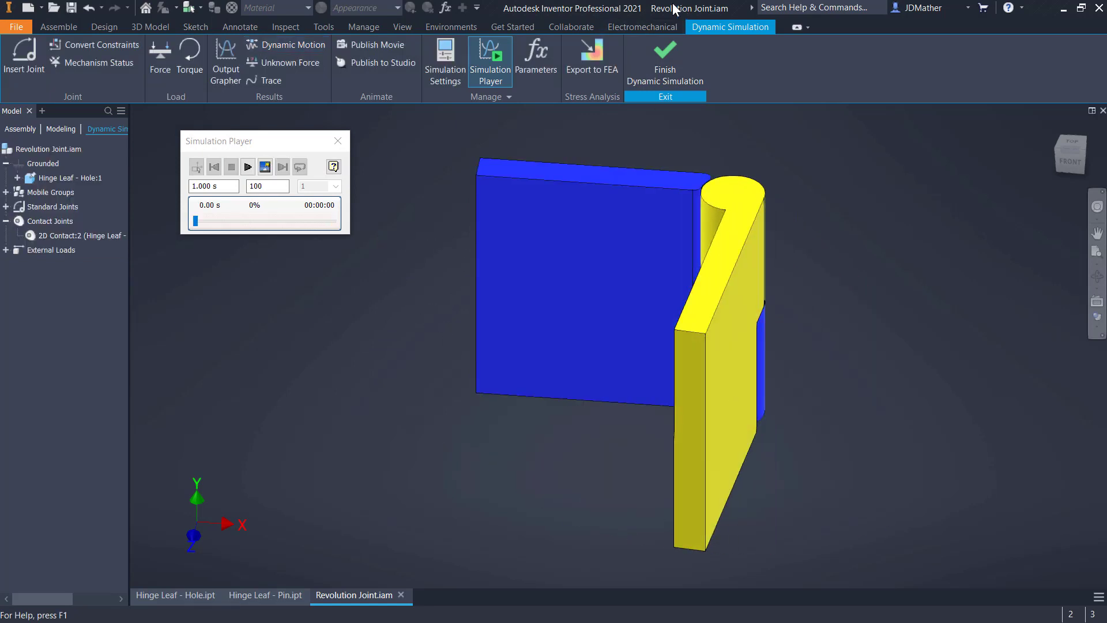
Finish the dynamic simulation and add both the hole leaf and the pin leaf to the Contact Set
{"action": "left_click", "coordinate": [663, 63]}
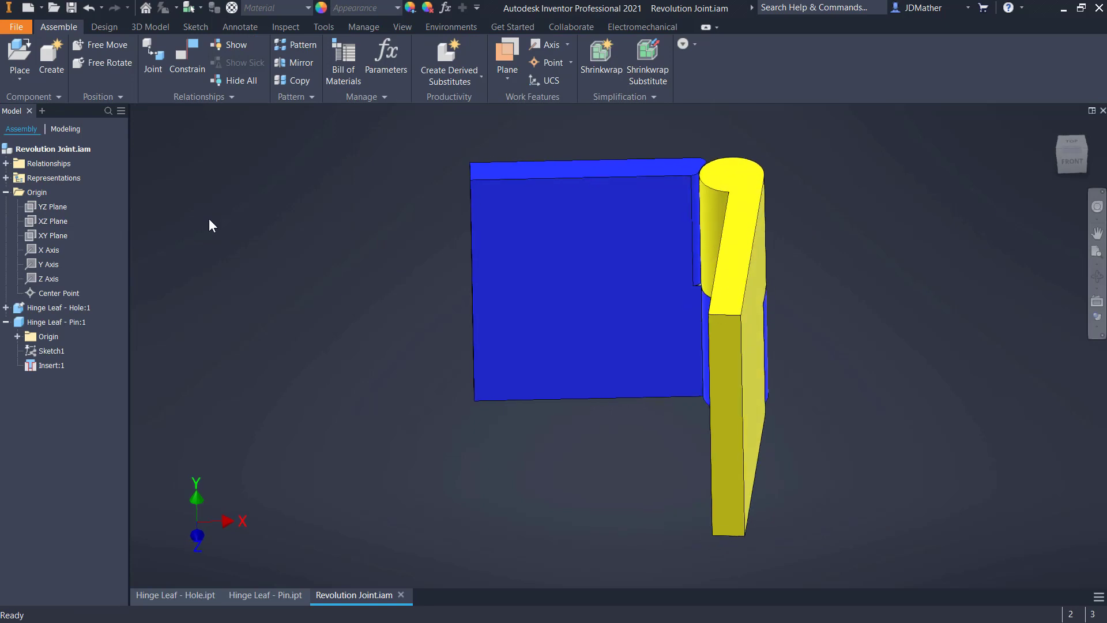
{"action": "right_click", "coordinate": [42, 309]}
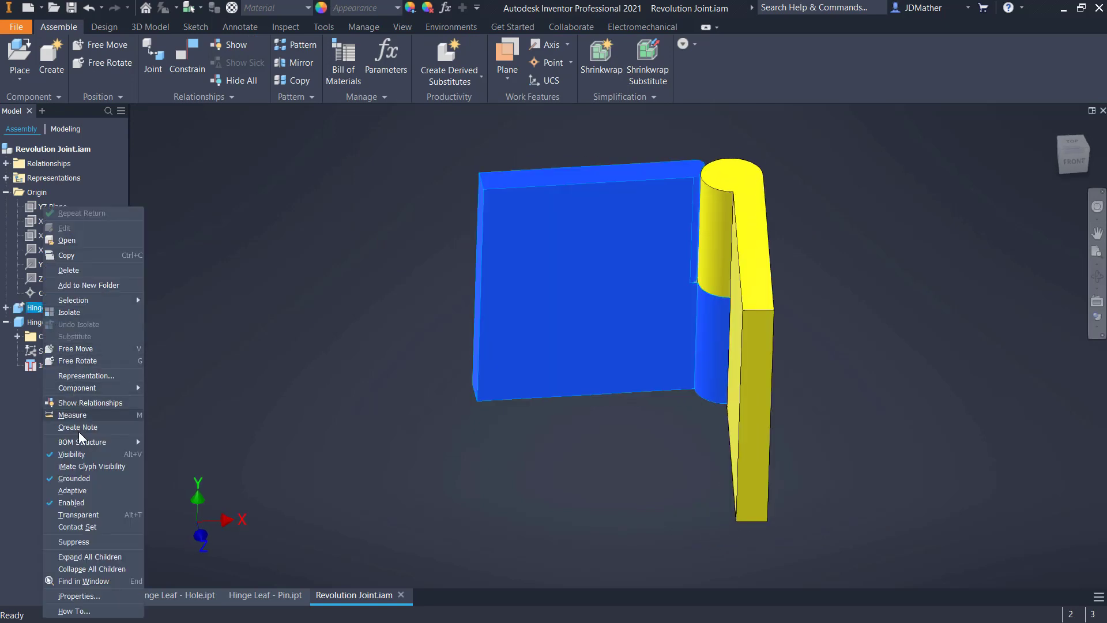
{"action": "left_click", "coordinate": [70, 527]}
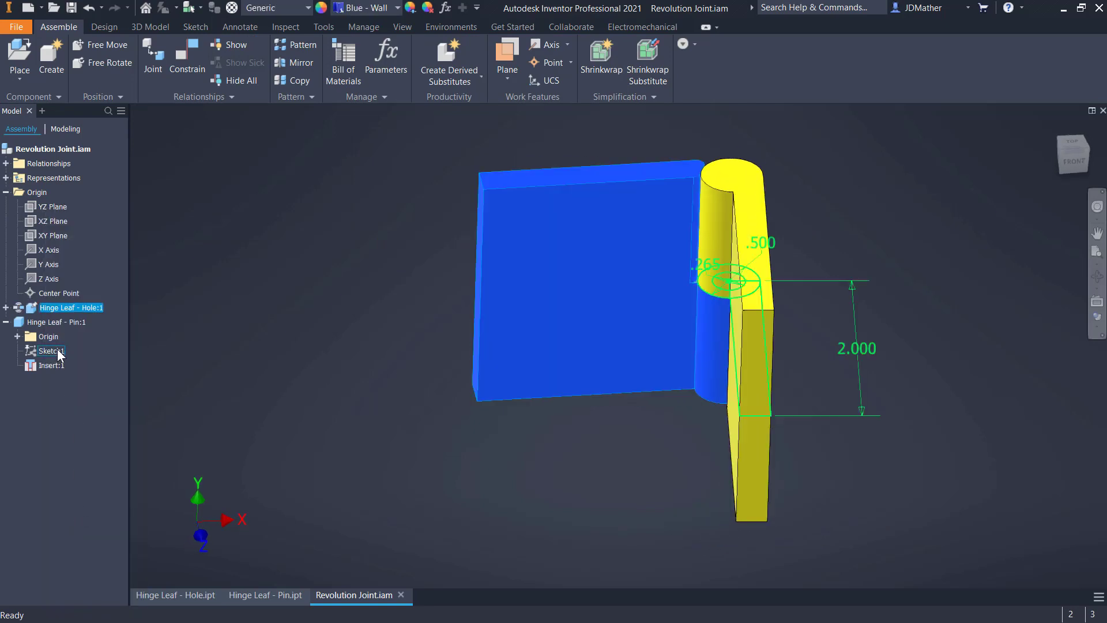
{"action": "right_click", "coordinate": [47, 325]}
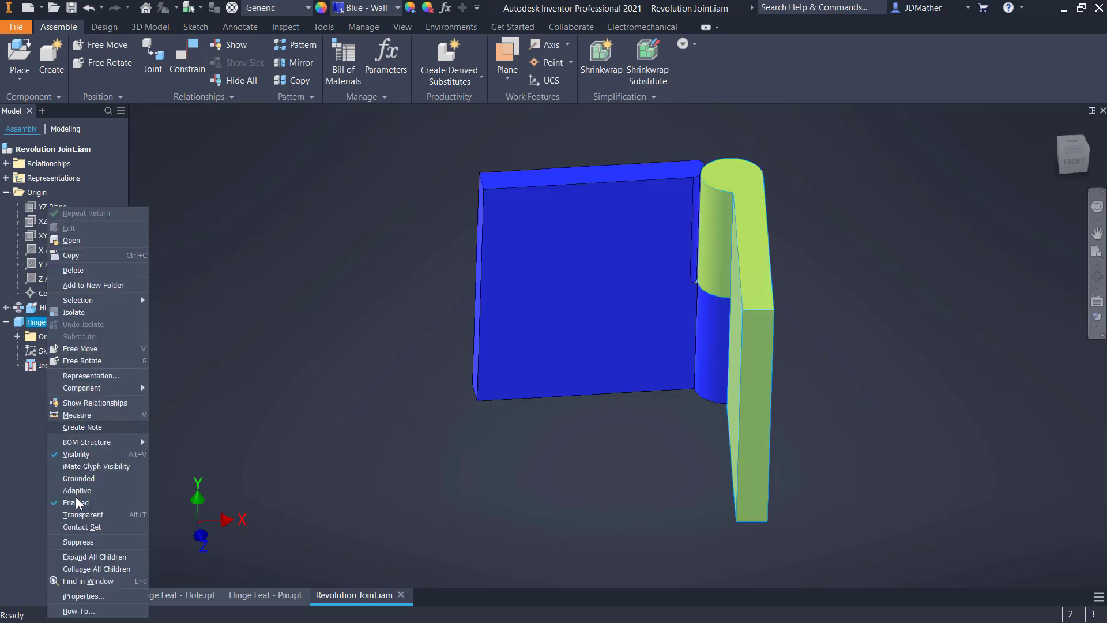
{"action": "left_click", "coordinate": [73, 529]}
{"action": "left_click", "coordinate": [244, 415]}
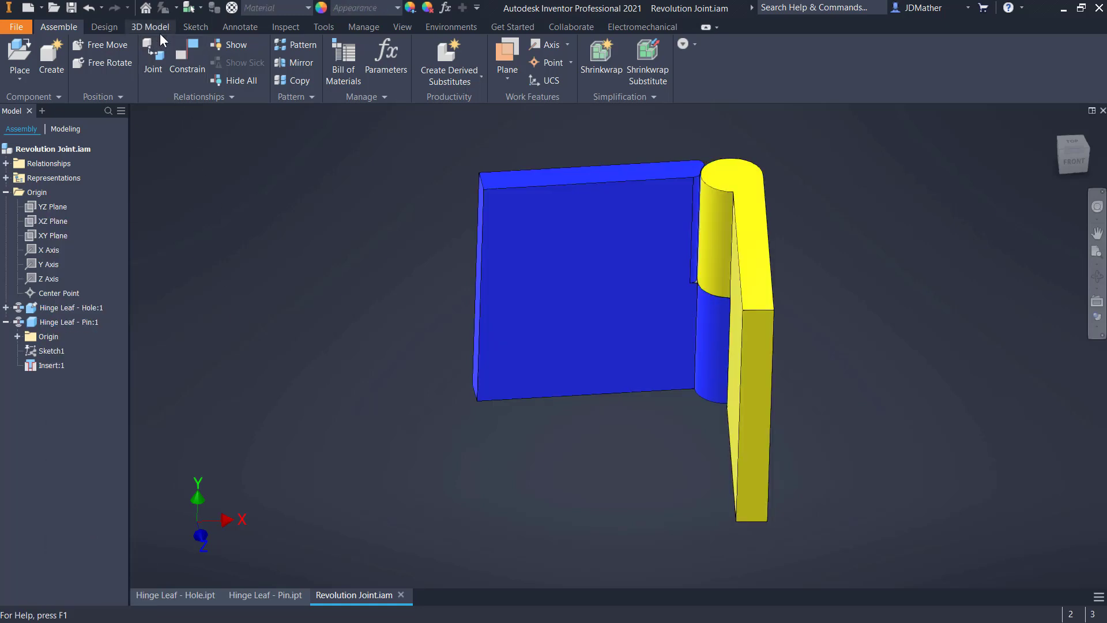
Activate the Contact Solver and swing the pin leaf closed against the hole leaf to test the contact
{"action": "left_click", "coordinate": [274, 28]}
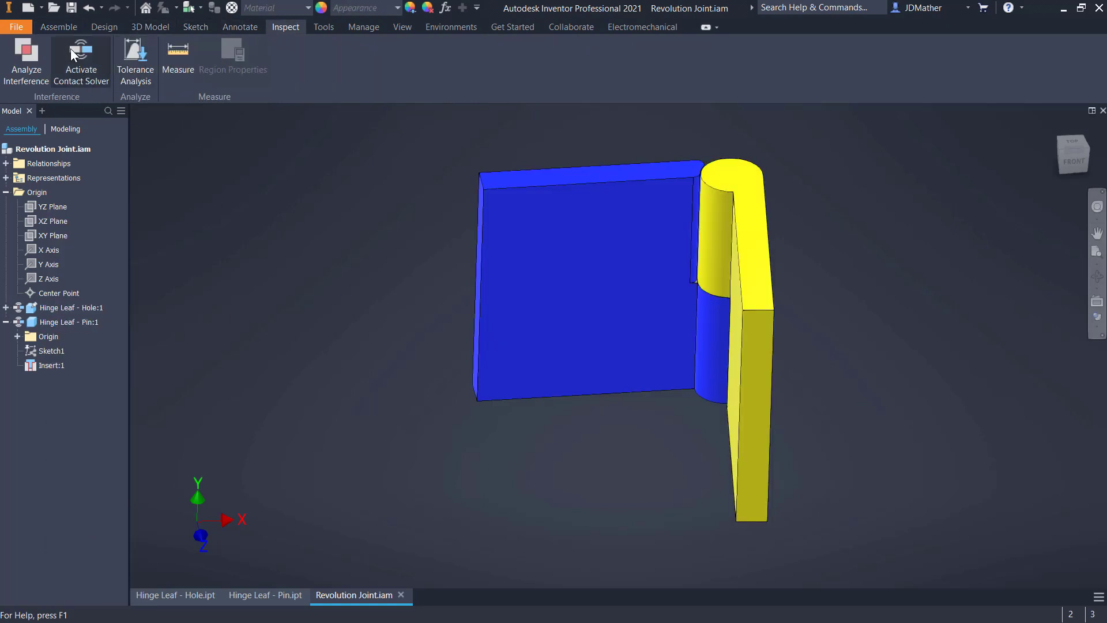
{"action": "left_click", "coordinate": [80, 63]}
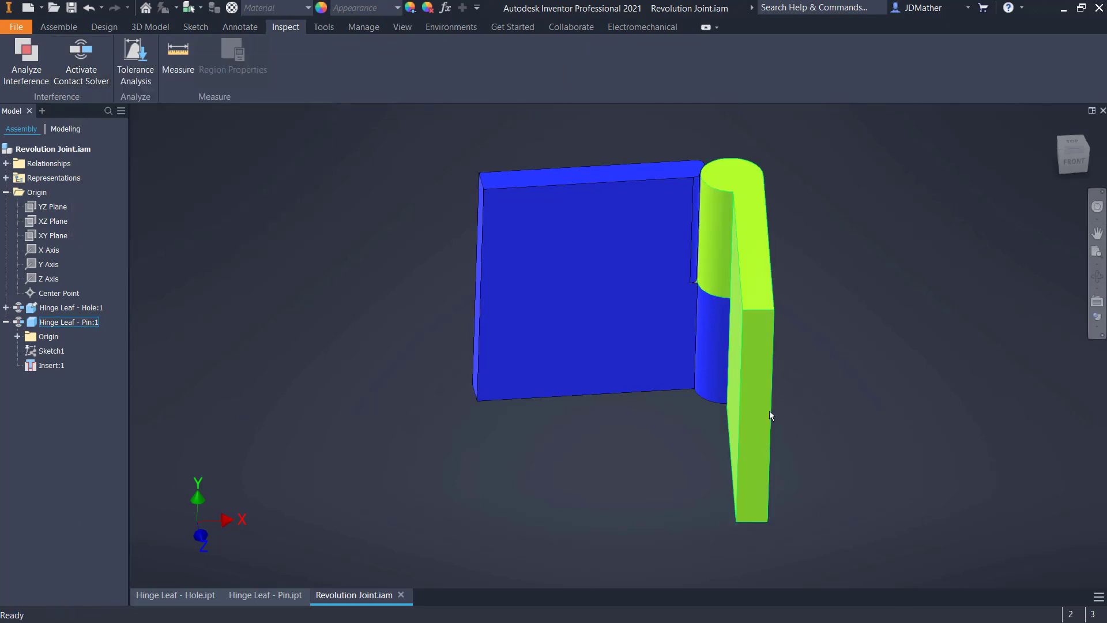
{"action": "left_click_drag", "start_coordinate": [769, 415], "coordinate": [574, 383]}
{"action": "left_click", "coordinate": [160, 141]}
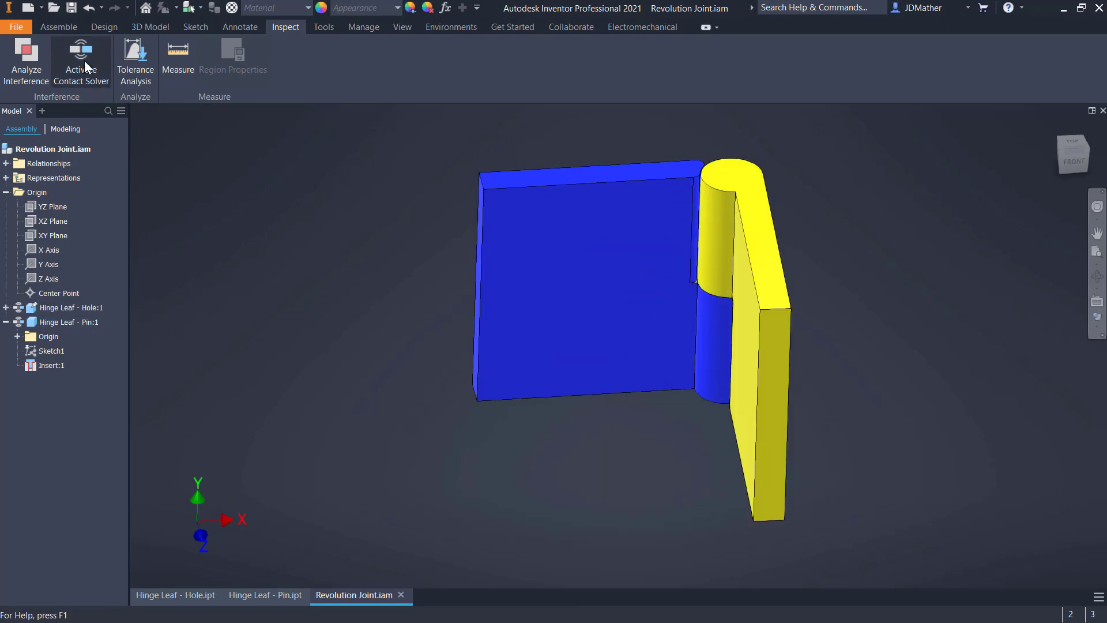
{"action": "left_click_drag", "start_coordinate": [769, 433], "coordinate": [484, 312]}
{"action": "left_click_drag", "start_coordinate": [438, 265], "coordinate": [536, 358]}
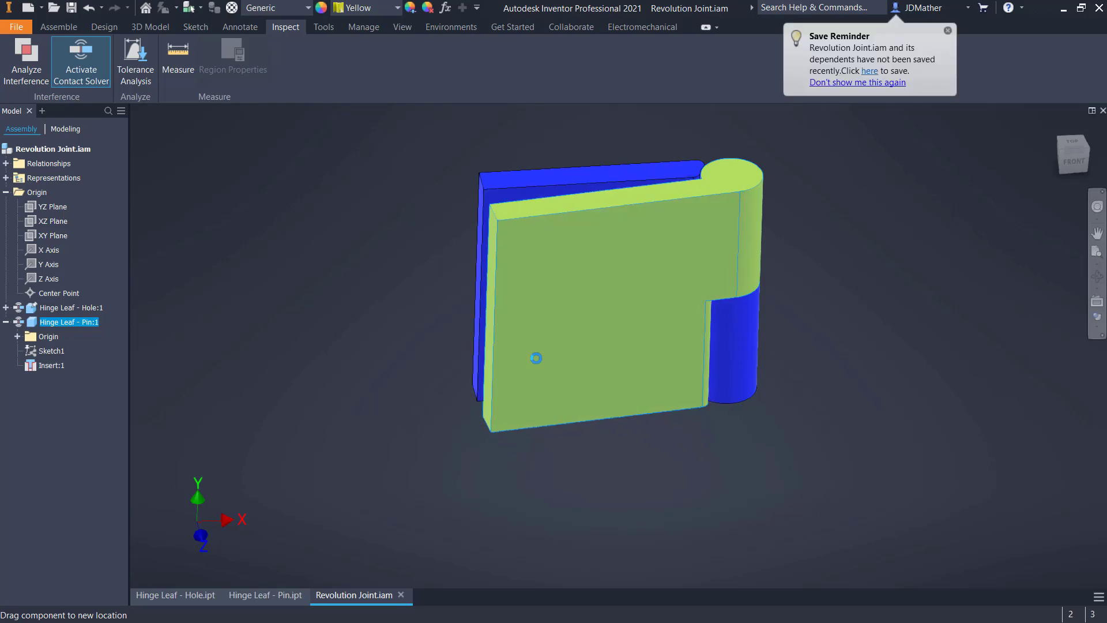
Swing the pin leaf fully closed against the hole leaf and back open with the Contact Solver active
{"action": "left_click_drag", "start_coordinate": [467, 279], "coordinate": [438, 321]}
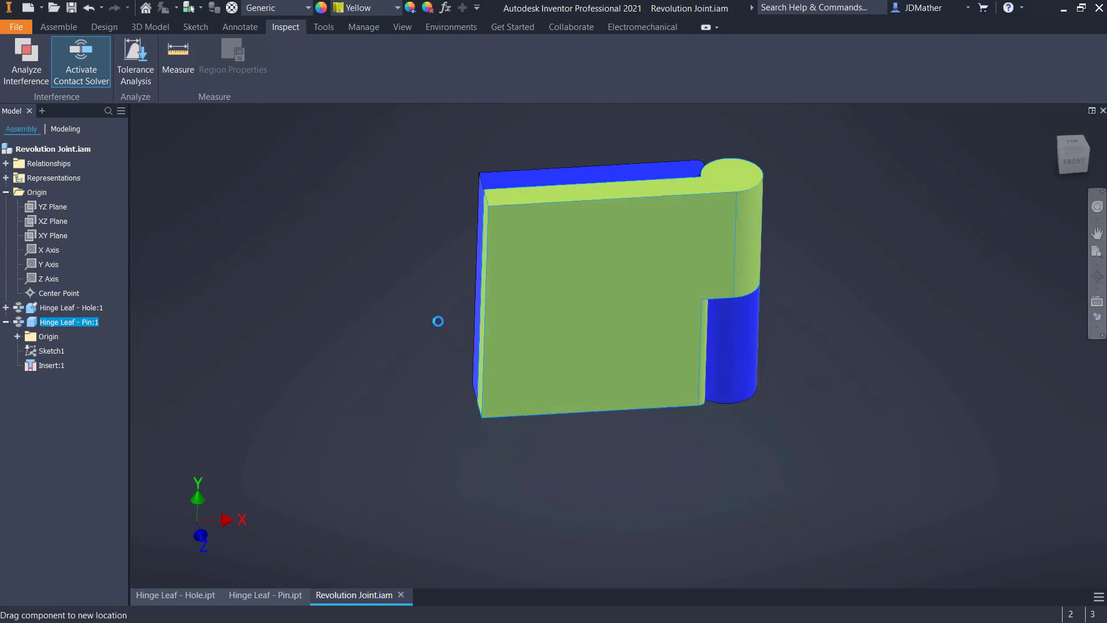
{"action": "left_click_drag", "start_coordinate": [391, 273], "coordinate": [630, 418]}
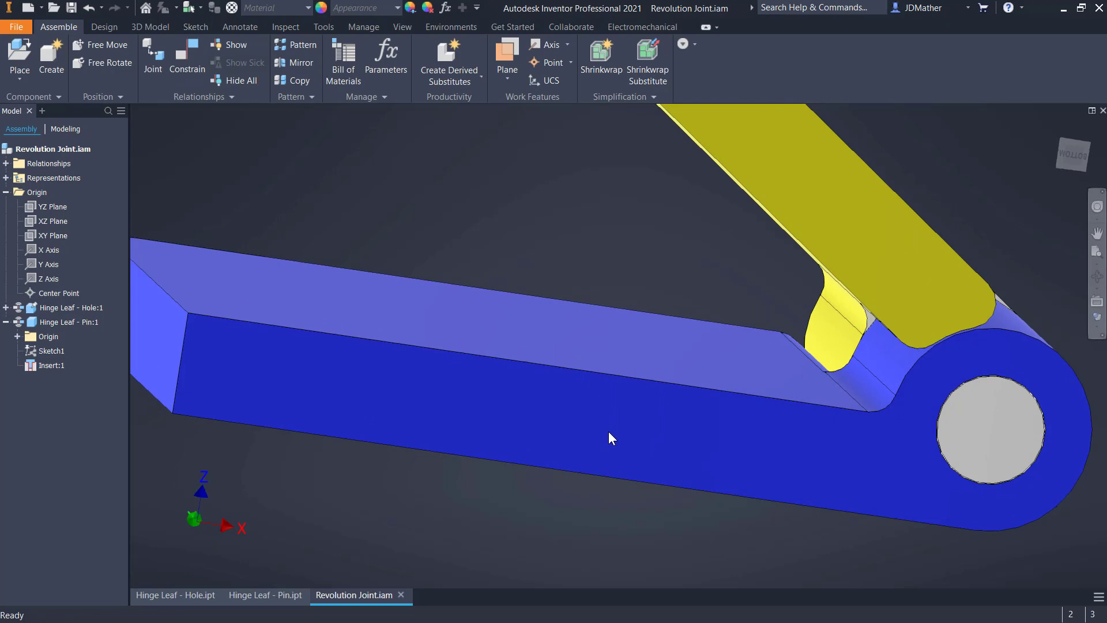
{"action": "left_click_drag", "start_coordinate": [608, 437], "coordinate": [835, 396]}
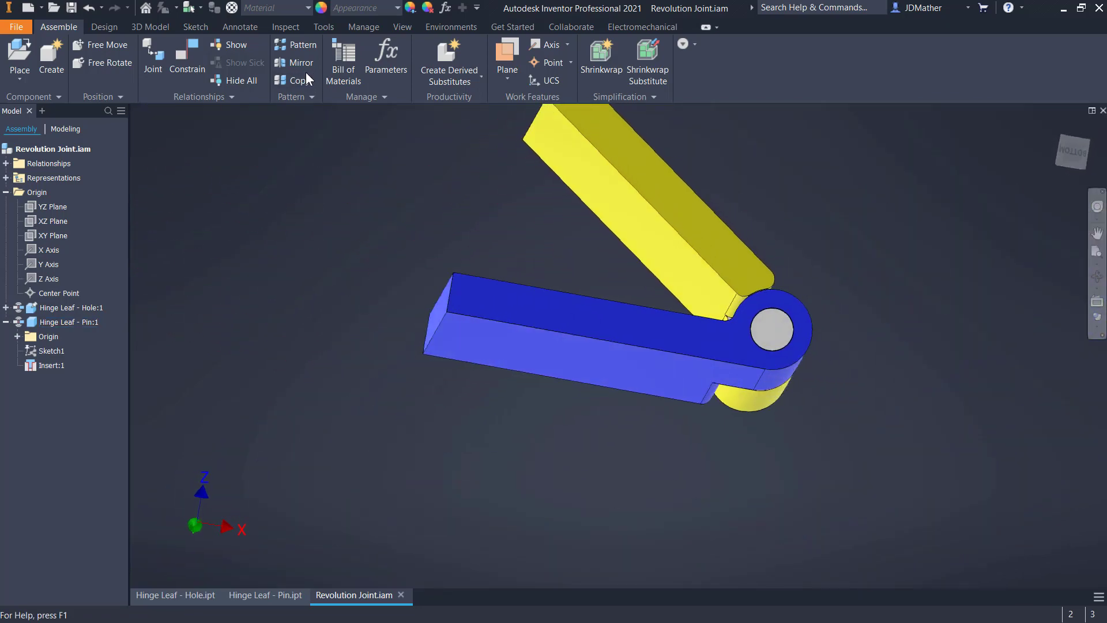
Start the Dynamic Simulation environment and swing the pin leaf towards the hole leaf with the 2D Contact joint active
{"action": "left_click", "coordinate": [451, 27]}
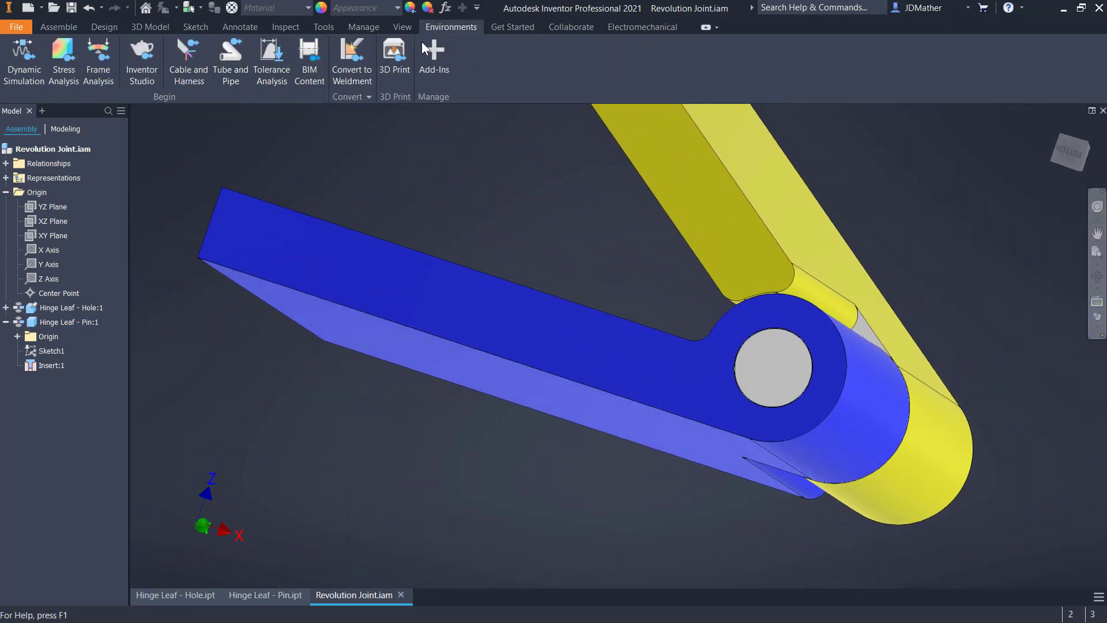
{"action": "left_click", "coordinate": [24, 58]}
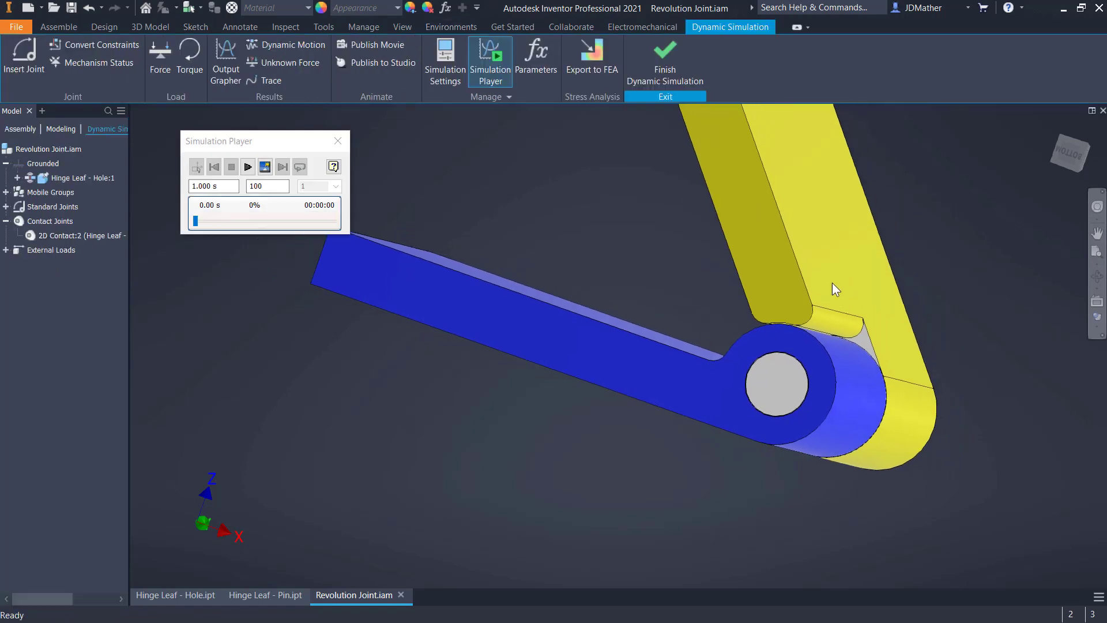
{"action": "left_click_drag", "start_coordinate": [813, 238], "coordinate": [730, 238]}
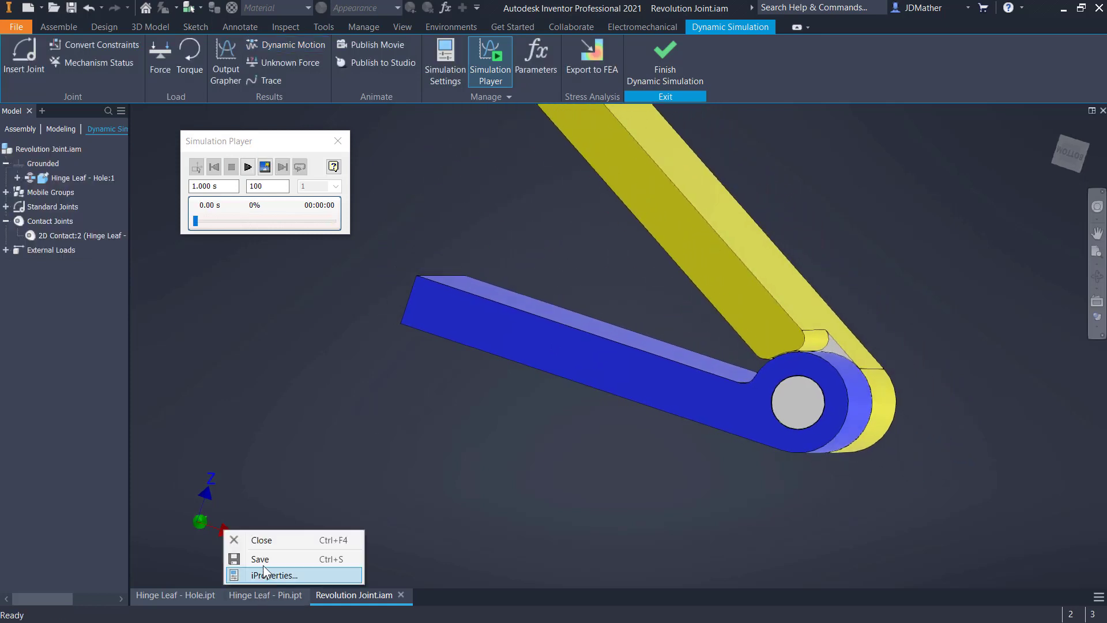
Open the fillet feature of the Hinge Leaf - Pin part for editing and examine its filleted edges beside the hinge barrel
{"action": "left_click", "coordinate": [263, 600]}
{"action": "right_click", "coordinate": [34, 241]}
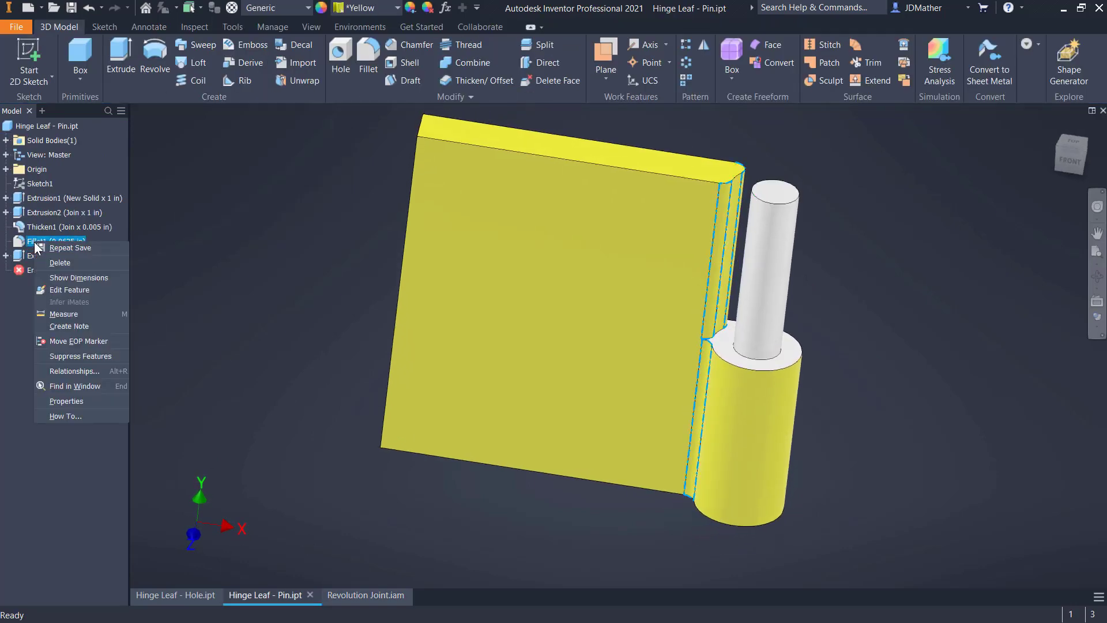
{"action": "left_click", "coordinate": [60, 289]}
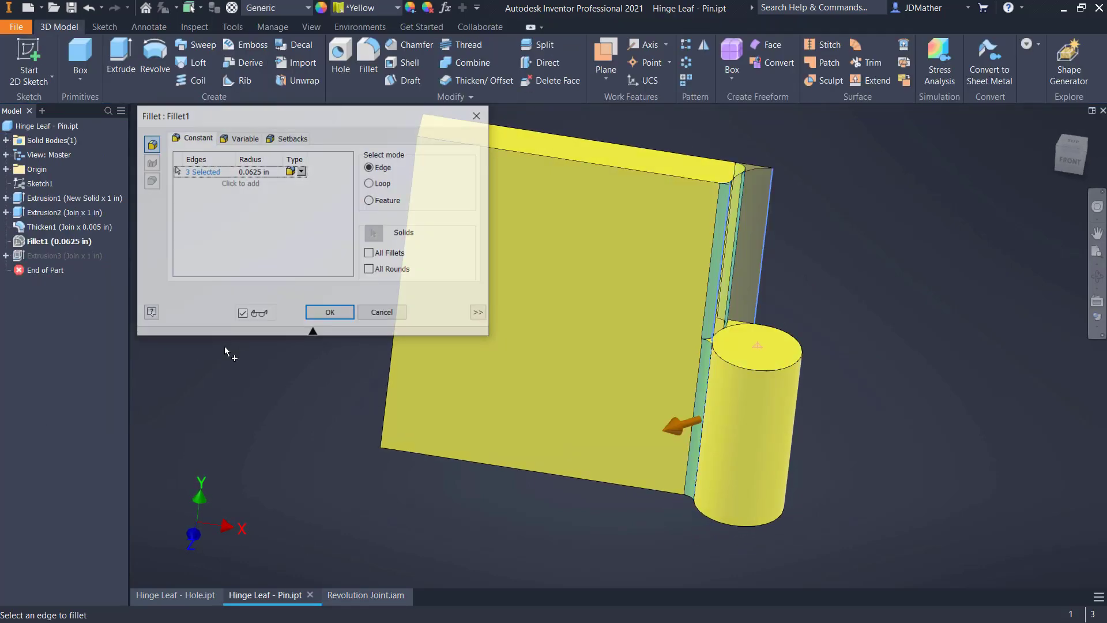
{"action": "scroll", "coordinate": [681, 404], "scroll_direction": "up", "scroll_amount": 5}
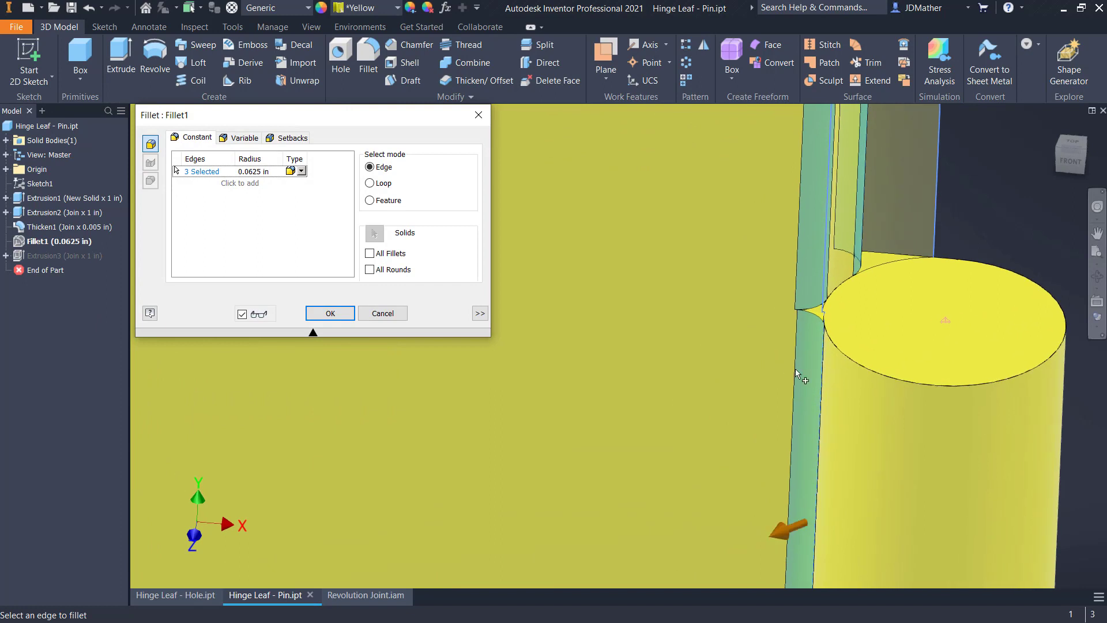
{"action": "scroll", "coordinate": [804, 373], "scroll_direction": "down", "scroll_amount": 5}
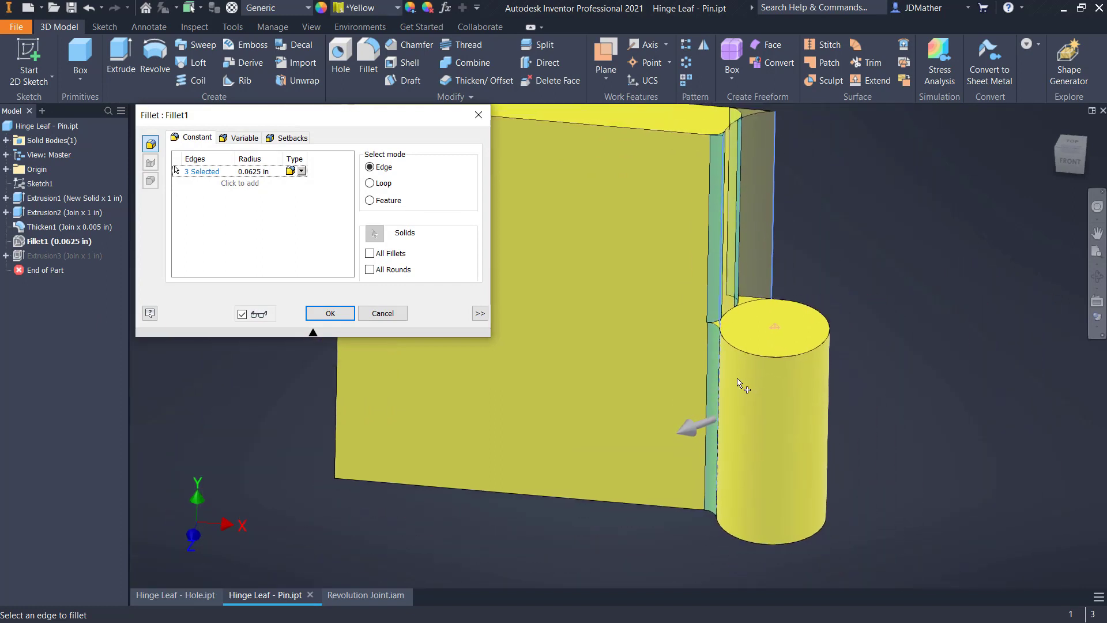